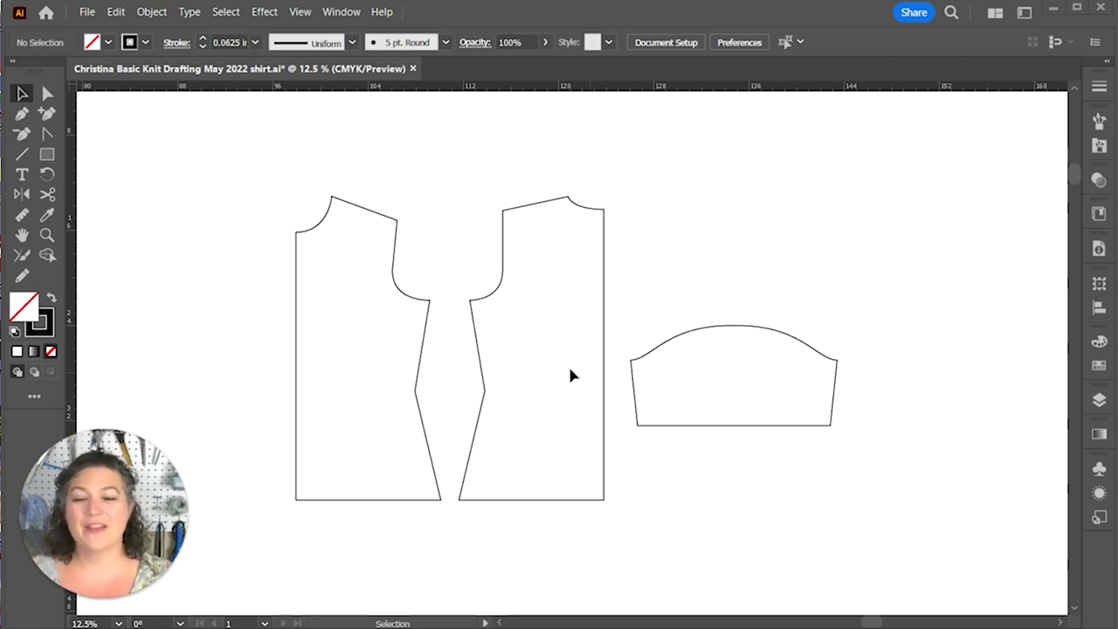
Step: Draw a 36 in line straight down at 270° from the front neck point
{"action": "scroll", "coordinate": [457, 385], "scroll_direction": "down", "scroll_amount": 1}
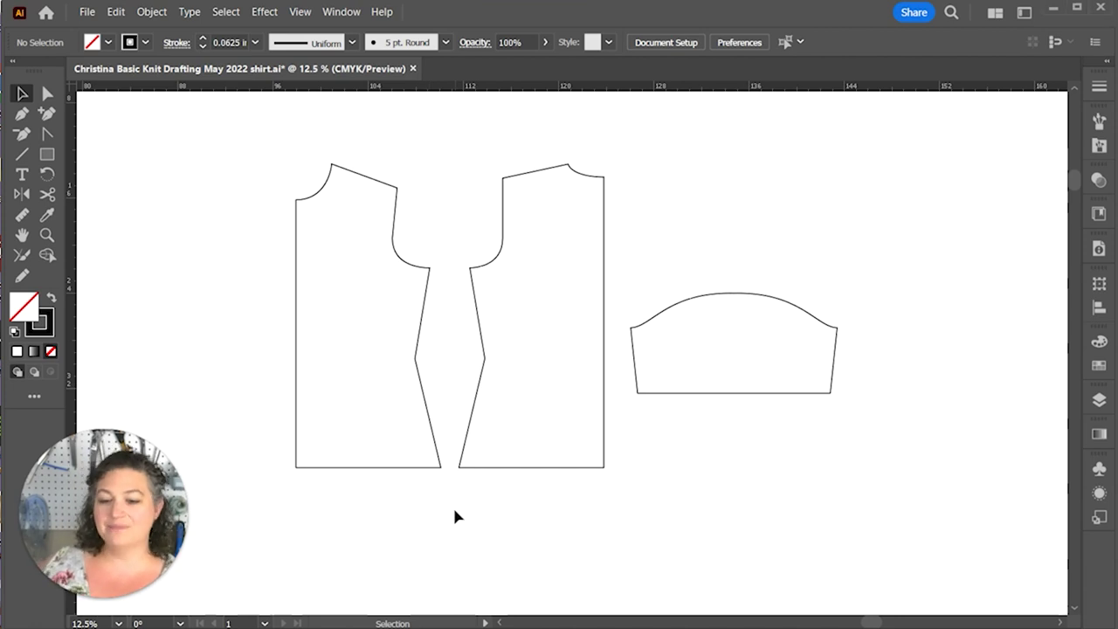
{"action": "key", "text": "backslash"}
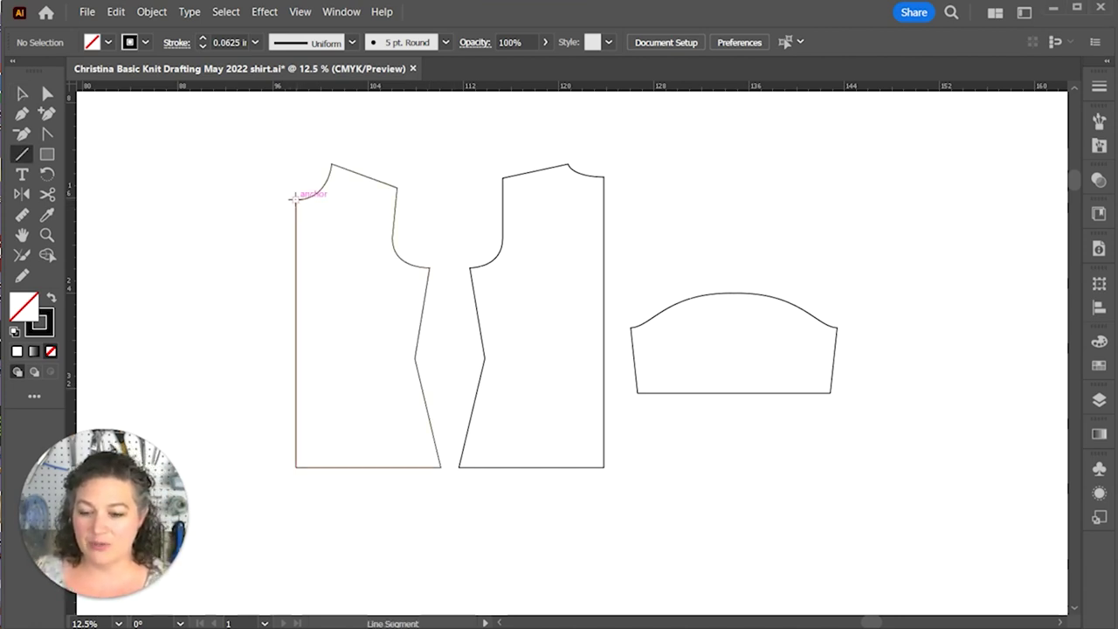
{"action": "left_click", "coordinate": [295, 198]}
{"action": "type", "text": "36"}
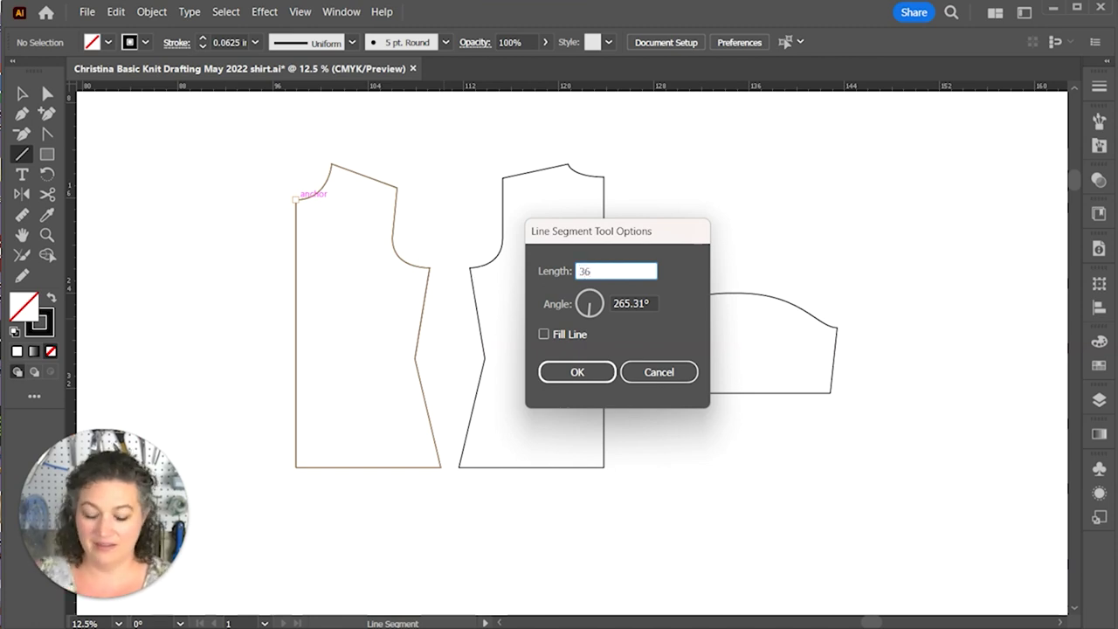
{"action": "key", "text": "Tab"}
{"action": "type", "text": "270"}
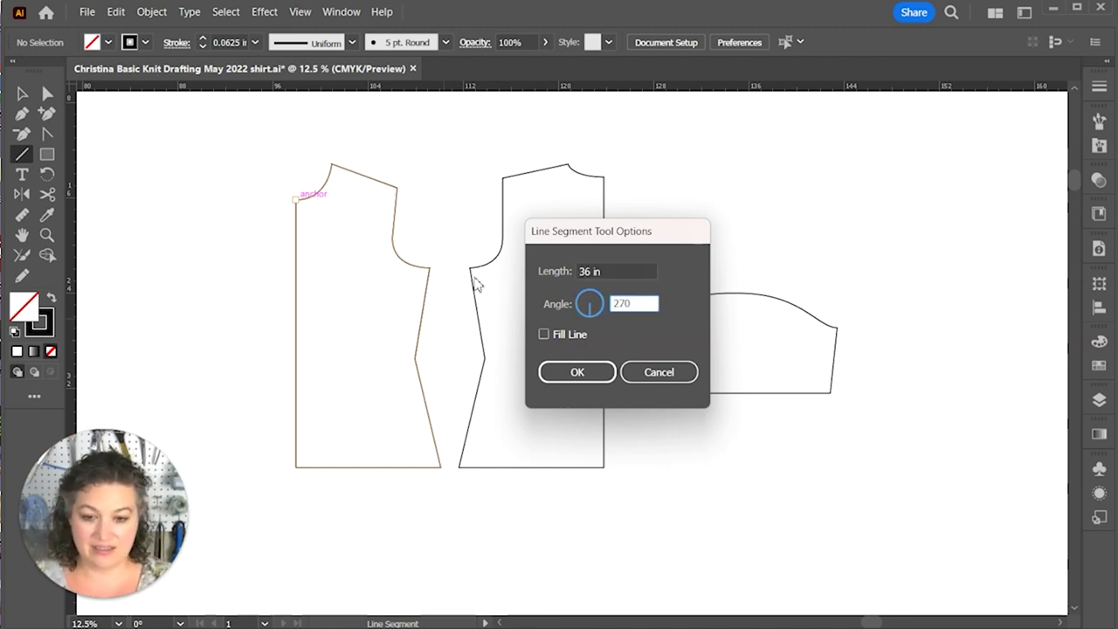
{"action": "key", "text": "Tab"}
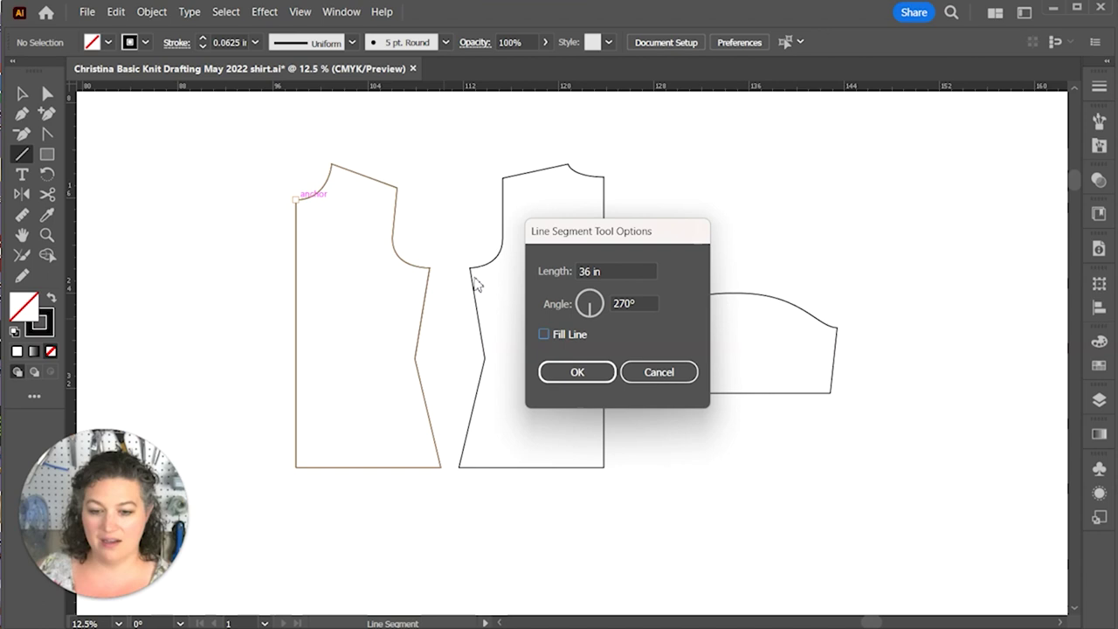
{"action": "left_click", "coordinate": [543, 336]}
{"action": "left_click", "coordinate": [577, 373]}
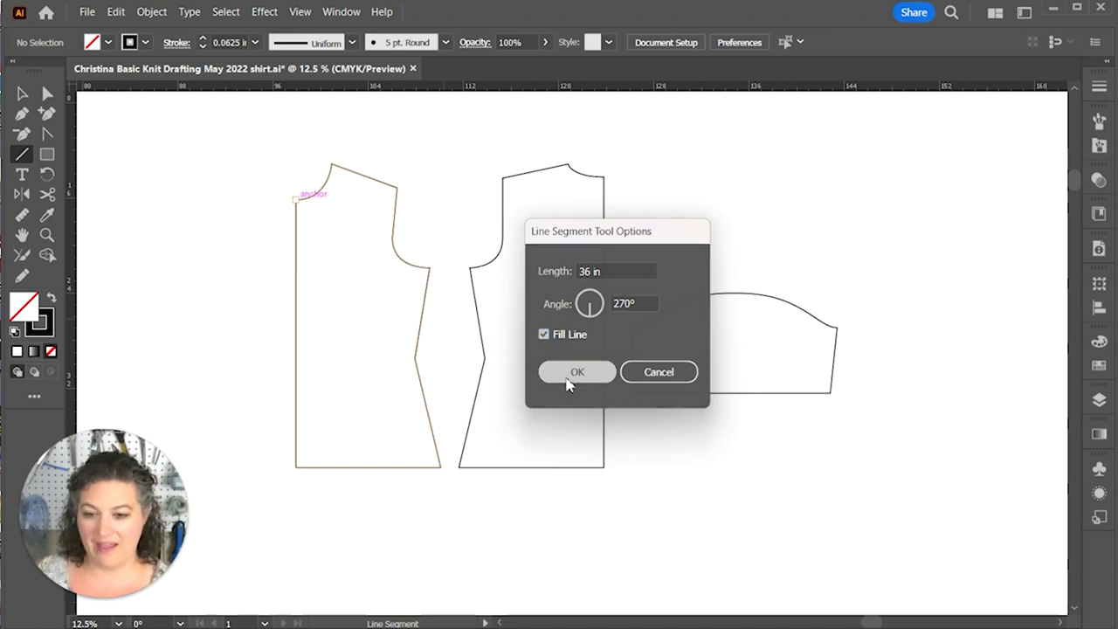
{"action": "scroll", "coordinate": [436, 415], "scroll_direction": "down", "scroll_amount": 2}
{"action": "scroll", "coordinate": [437, 415], "scroll_direction": "down", "scroll_amount": 2}
{"action": "scroll", "coordinate": [431, 413], "scroll_direction": "up", "scroll_amount": 2}
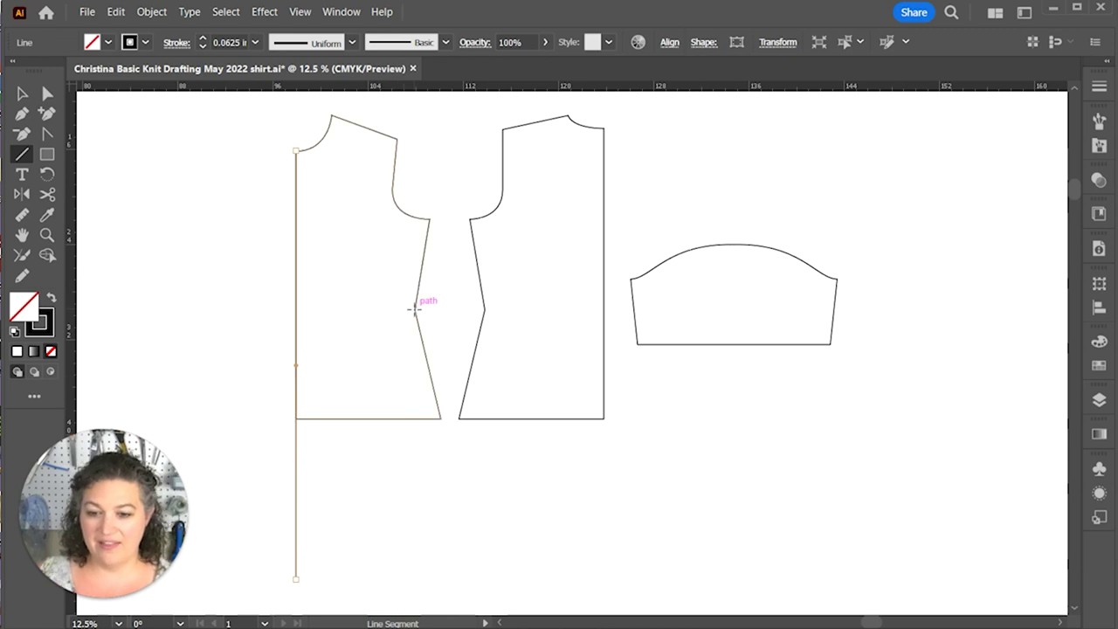
Step: Draw a 22 in side seam line from the front waist point, rotated outward about 13.64°
{"action": "left_click", "coordinate": [414, 309]}
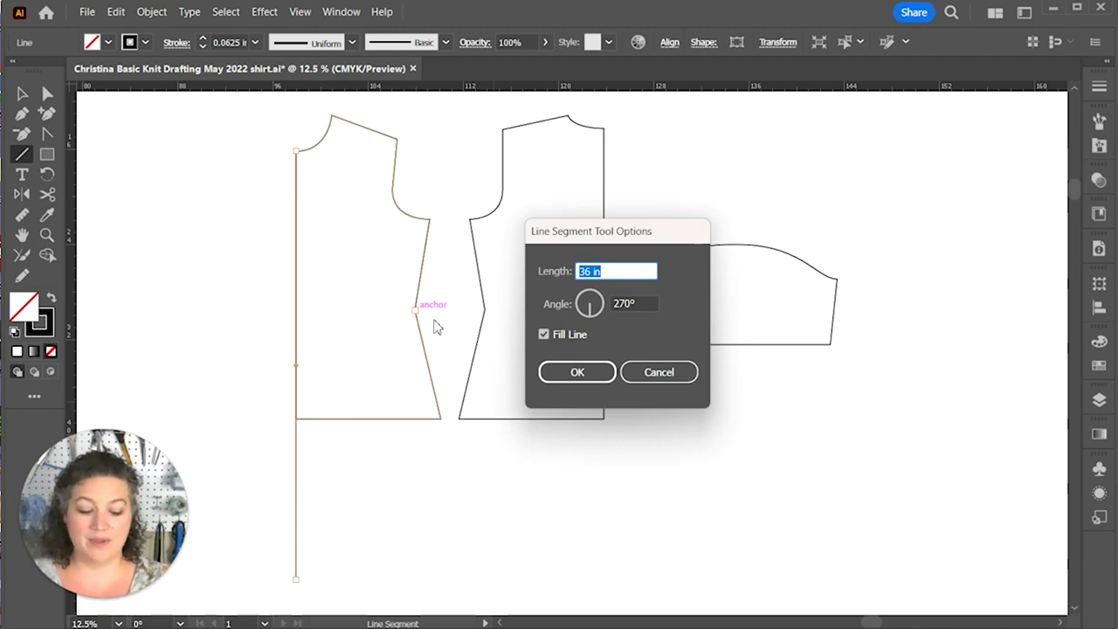
{"action": "type", "text": "22"}
{"action": "key", "text": "Tab"}
{"action": "key", "text": "Return"}
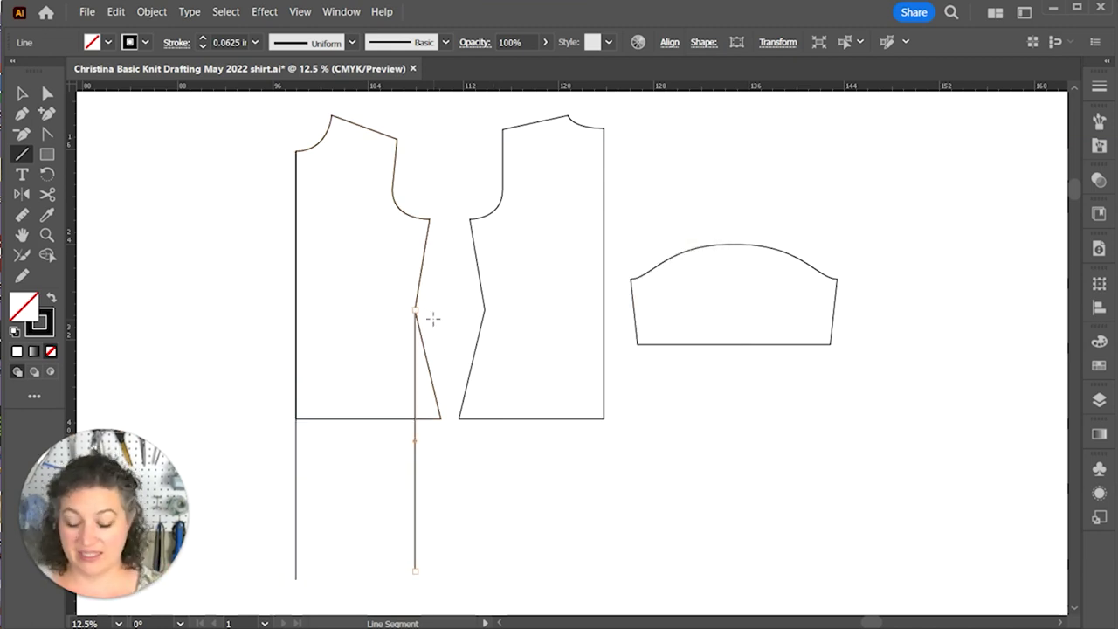
{"action": "key", "text": "r"}
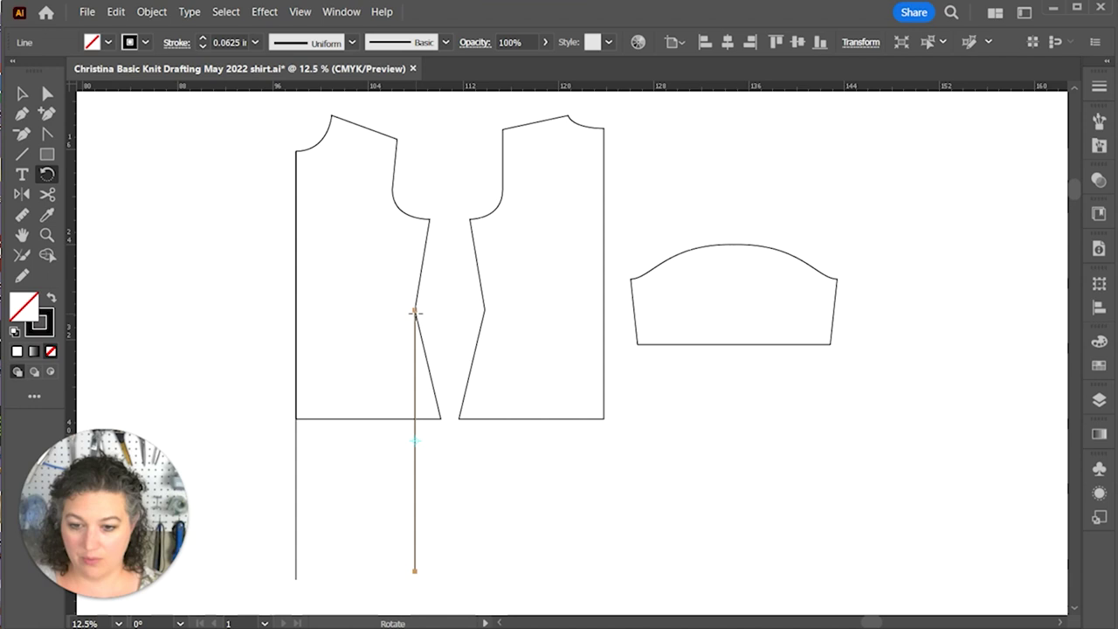
{"action": "left_click", "coordinate": [416, 312]}
{"action": "left_click_drag", "start_coordinate": [417, 496], "coordinate": [469, 540]}
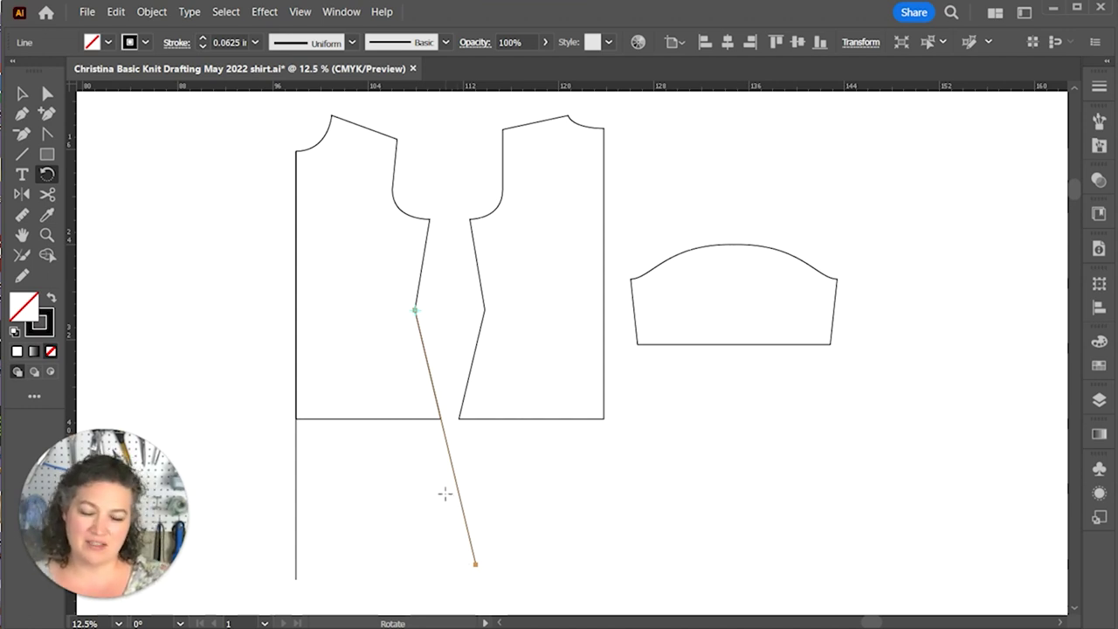
Step: Move the back bodice about 3 in left, closer to the front piece
{"action": "key", "text": "v"}
{"action": "left_click", "coordinate": [579, 574]}
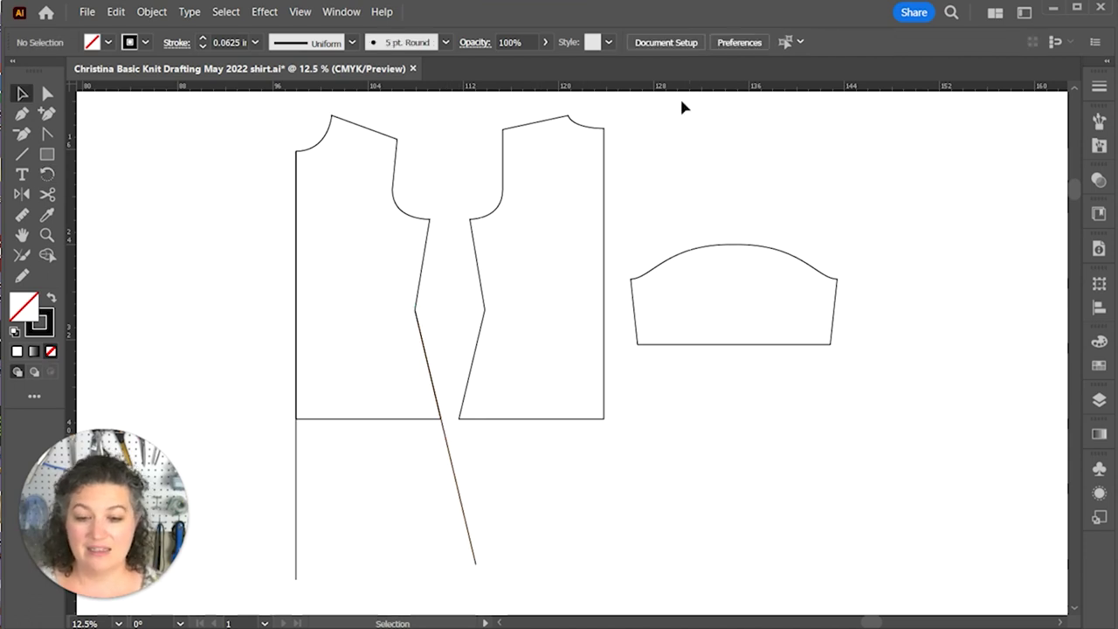
{"action": "left_click_drag", "start_coordinate": [754, 203], "coordinate": [714, 330]}
{"action": "left_click", "coordinate": [735, 477]}
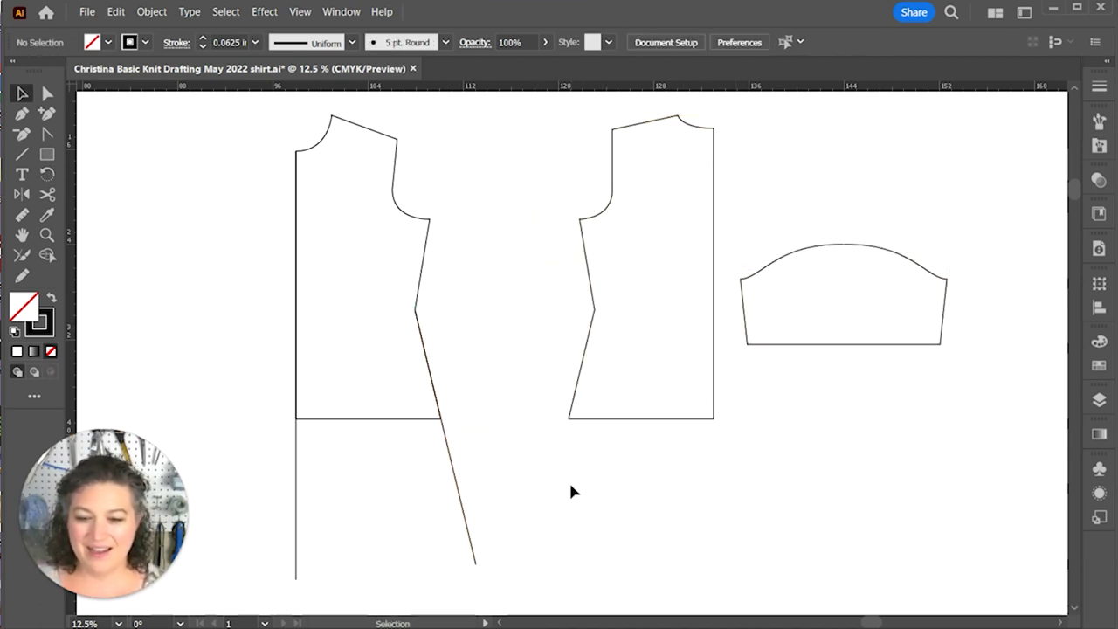
{"action": "left_click_drag", "start_coordinate": [714, 338], "coordinate": [673, 337]}
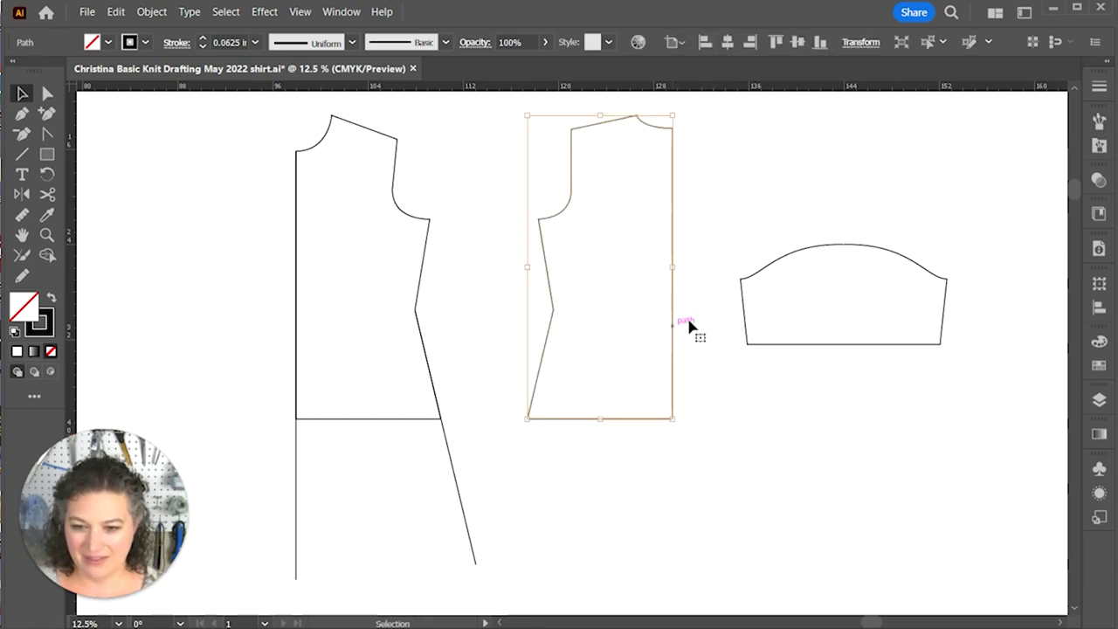
Step: Draw a horizontal underarm line across both bodices and nudge it up to the underarm points
{"action": "key", "text": "backslash"}
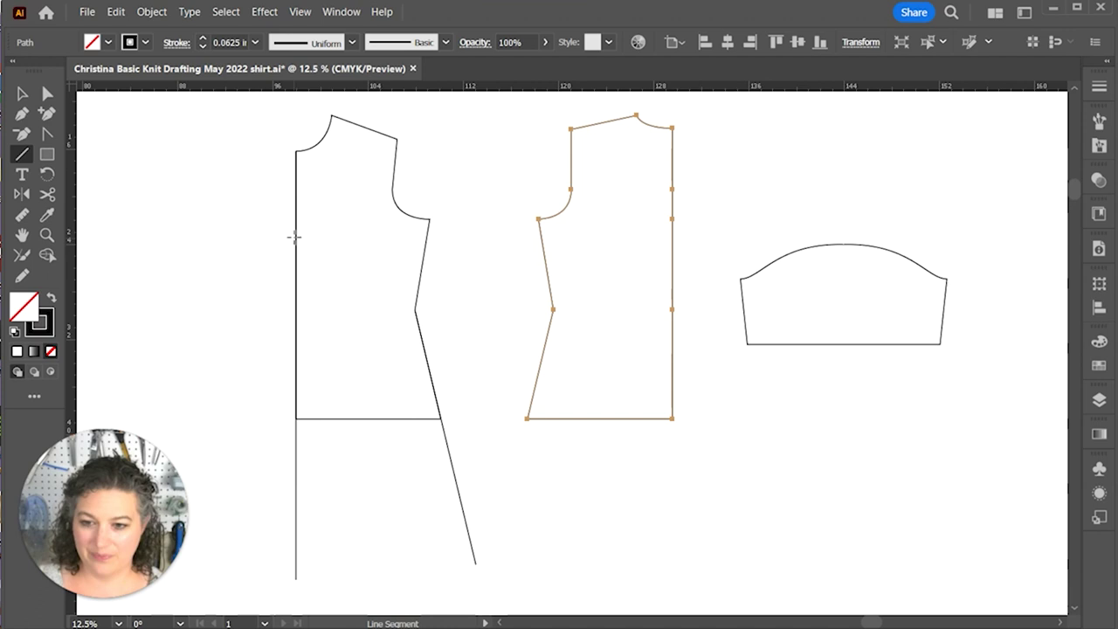
{"action": "left_click_drag", "start_coordinate": [295, 224], "coordinate": [673, 224]}
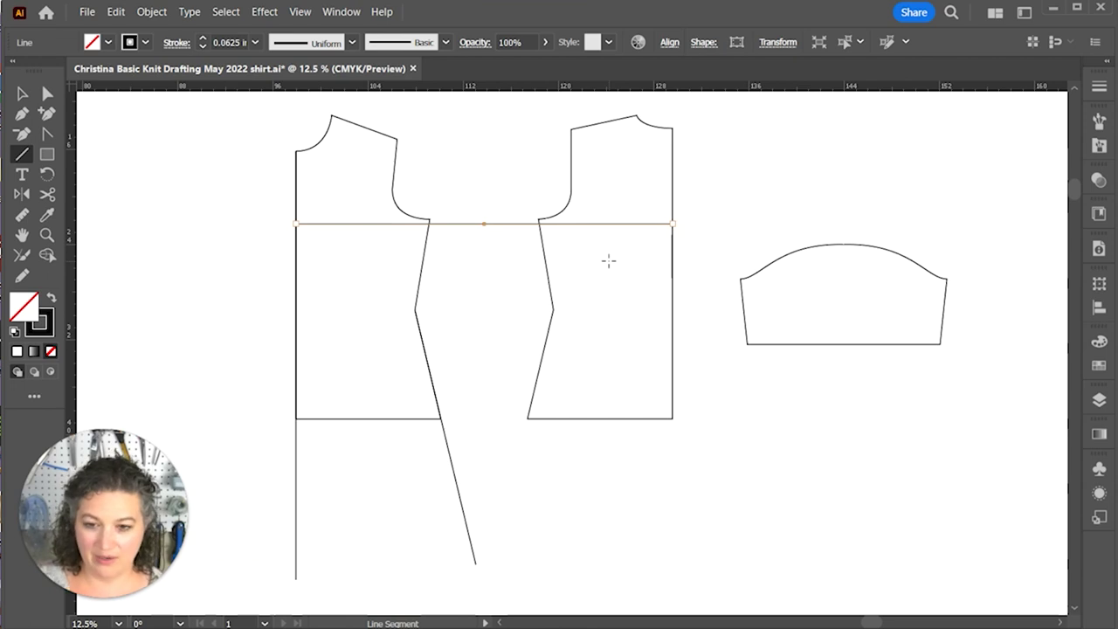
{"action": "key", "text": "v"}
{"action": "left_click", "coordinate": [491, 251]}
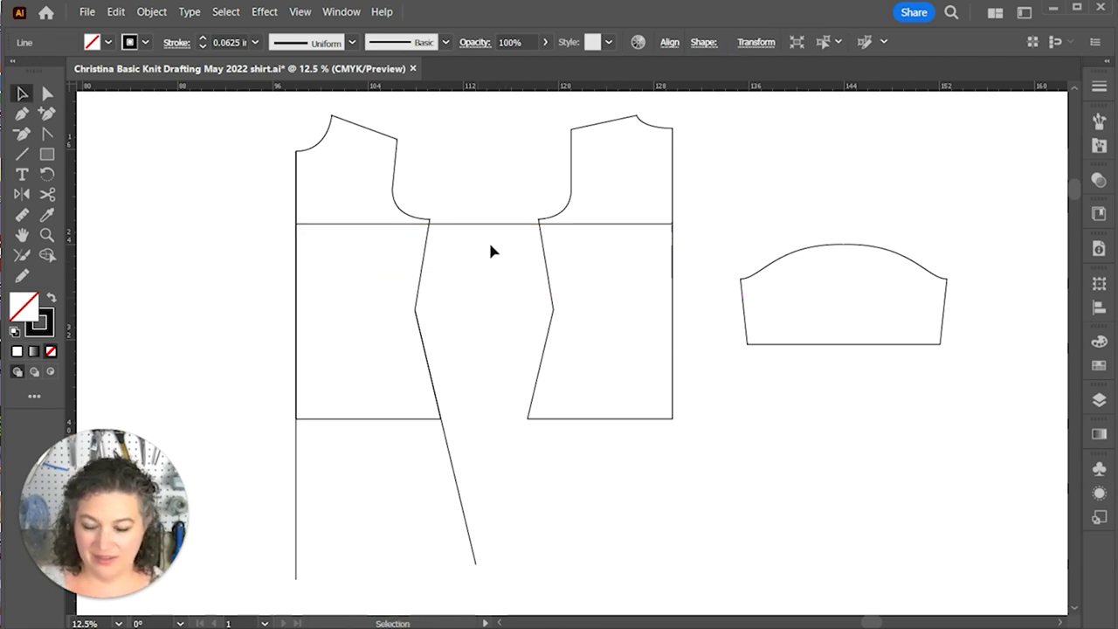
{"action": "left_click", "coordinate": [484, 224]}
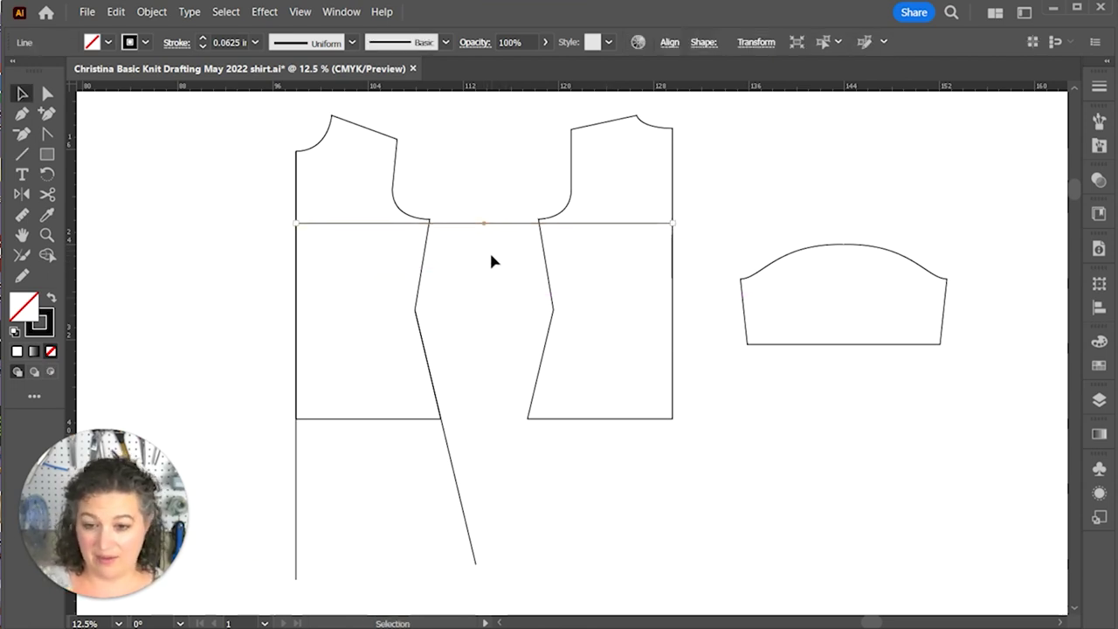
{"action": "key", "text": "Up"}
{"action": "key", "text": "Up"}
{"action": "key", "text": "Up"}
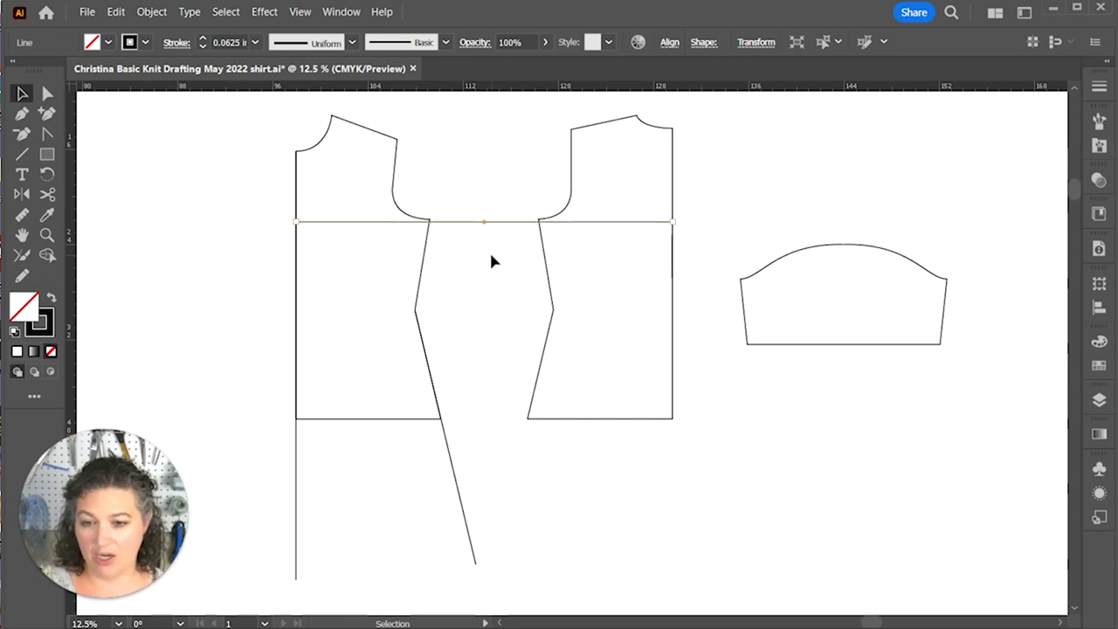
{"action": "key", "text": "Up"}
{"action": "key", "text": "Up"}
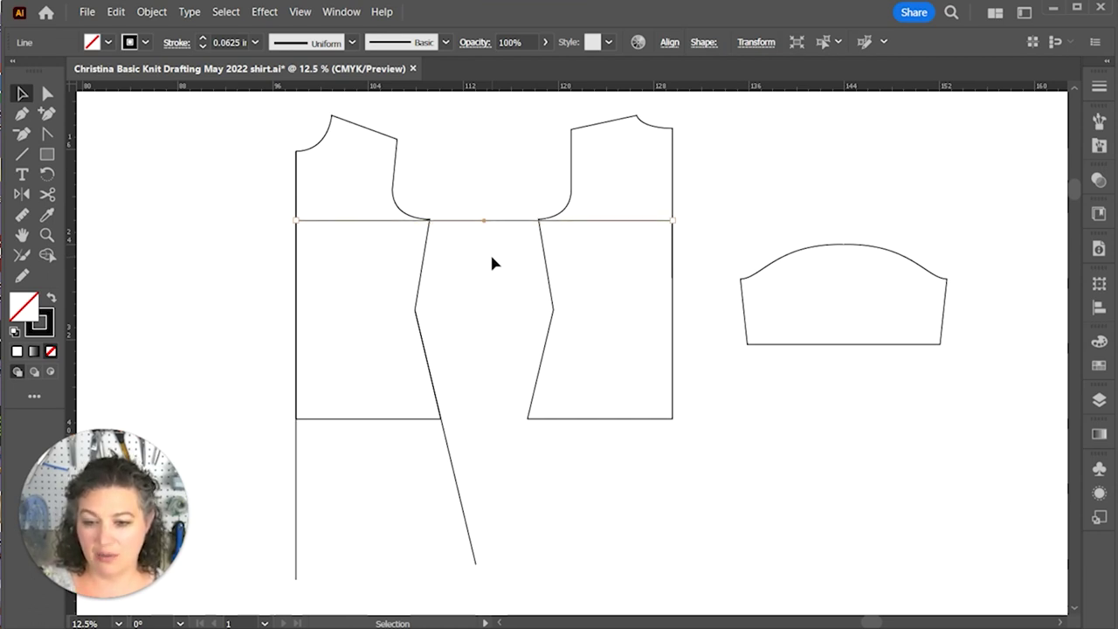
{"action": "key", "text": "Up"}
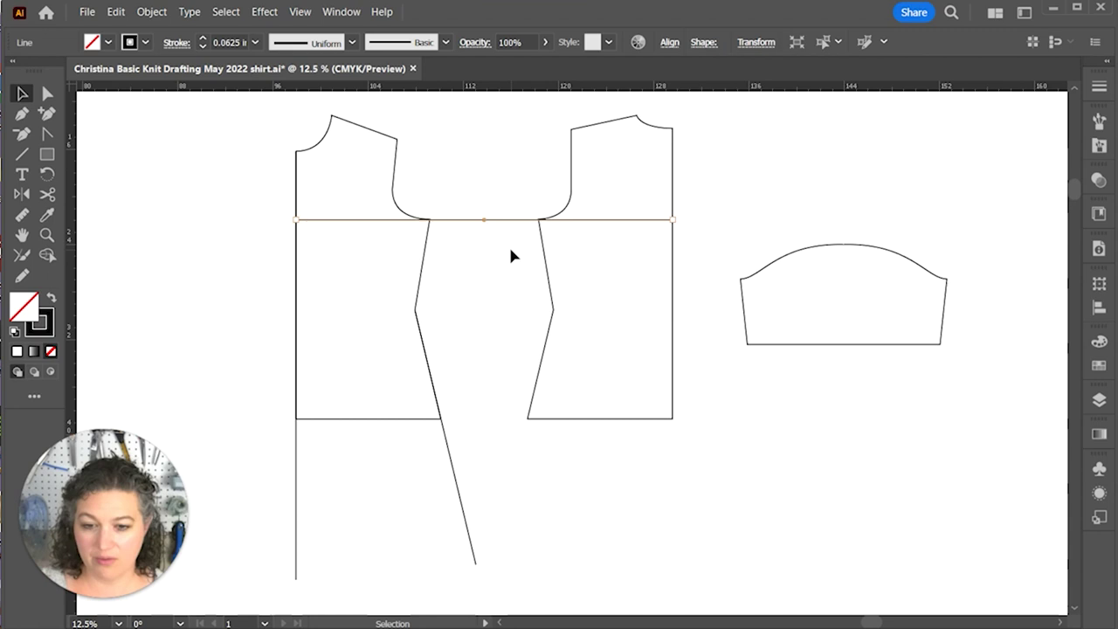
{"action": "left_click", "coordinate": [748, 450]}
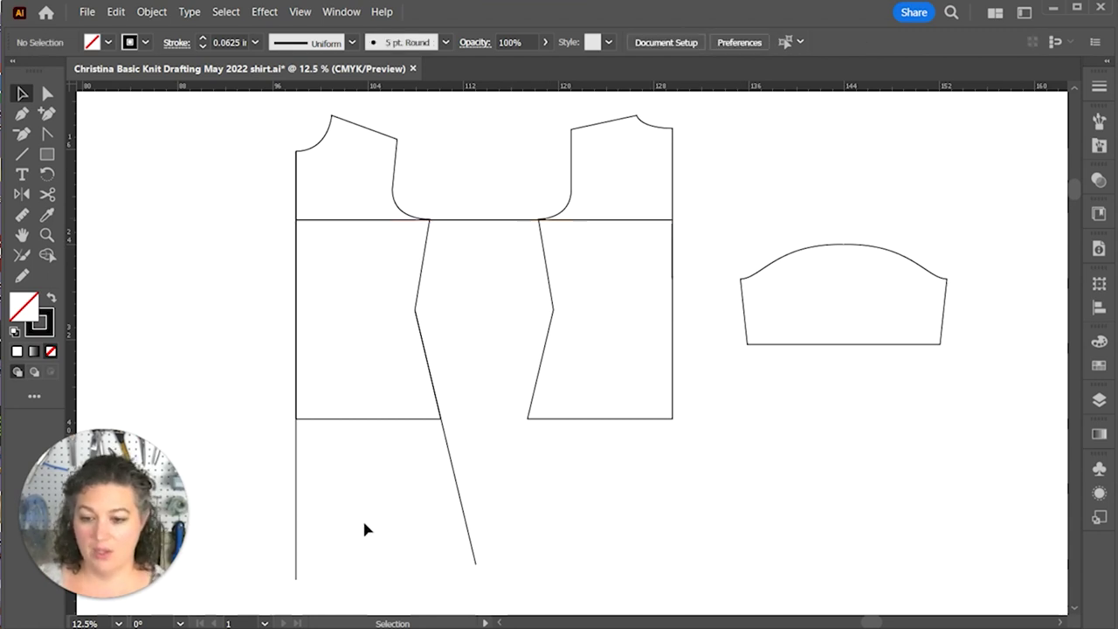
Step: Copy the long front vertical line onto the back bodice's straight right edge as the centre-back line
{"action": "left_click_drag", "start_coordinate": [326, 492], "coordinate": [293, 517]}
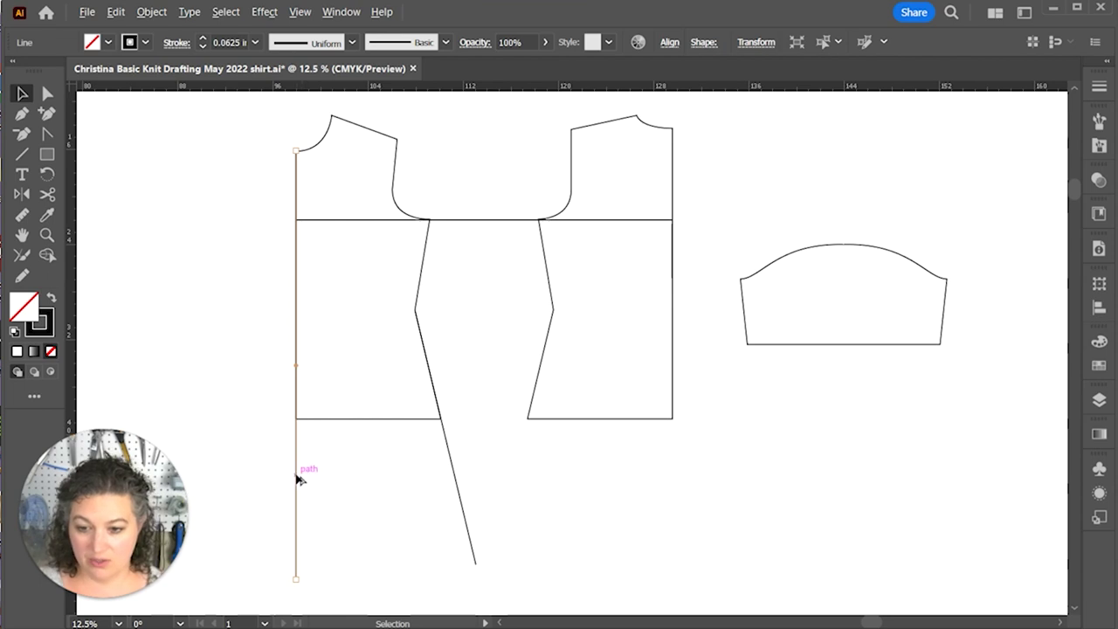
{"action": "left_click_drag", "start_coordinate": [296, 474], "coordinate": [672, 491]}
{"action": "scroll", "coordinate": [745, 495], "scroll_direction": "down", "scroll_amount": 4}
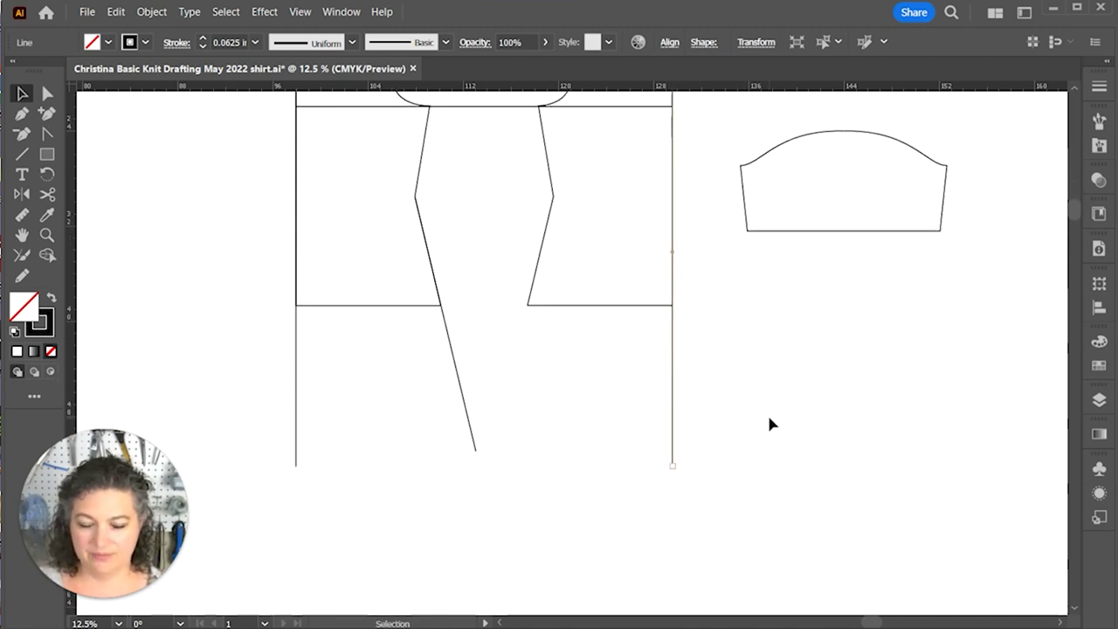
{"action": "scroll", "coordinate": [769, 420], "scroll_direction": "up", "scroll_amount": 3}
{"action": "scroll", "coordinate": [754, 446], "scroll_direction": "up", "scroll_amount": 3}
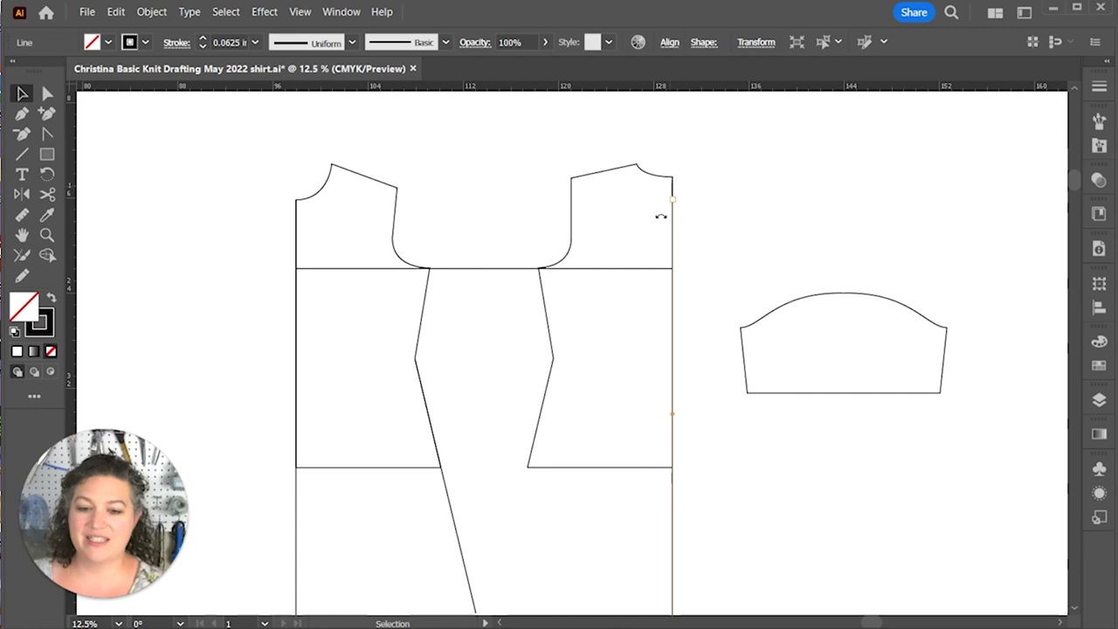
{"action": "scroll", "coordinate": [406, 490], "scroll_direction": "down", "scroll_amount": 3}
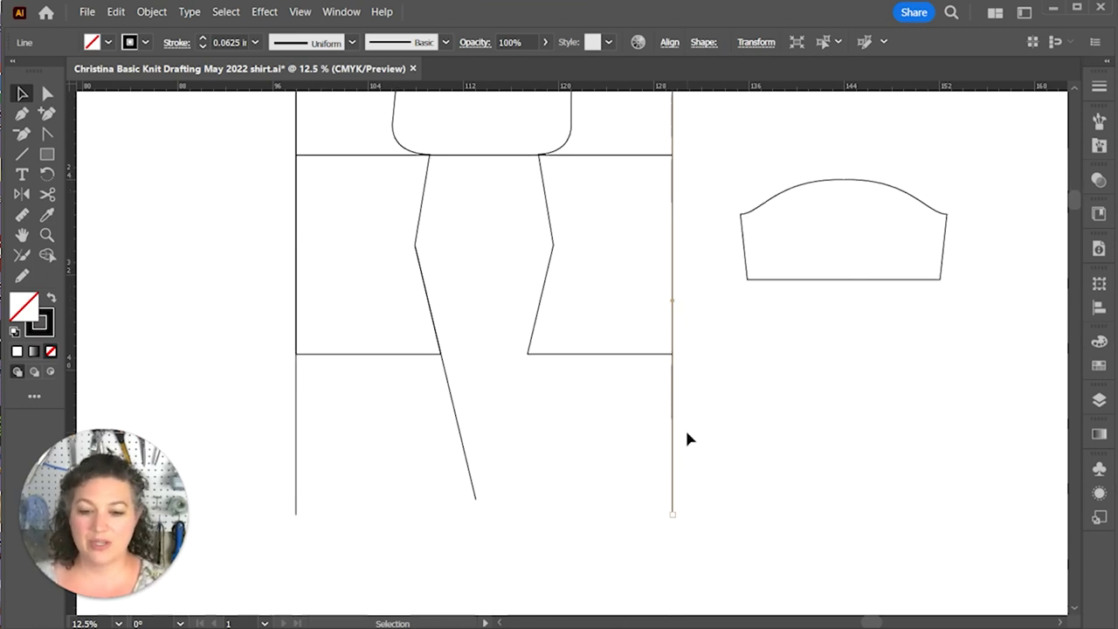
{"action": "scroll", "coordinate": [685, 428], "scroll_direction": "up", "scroll_amount": 2}
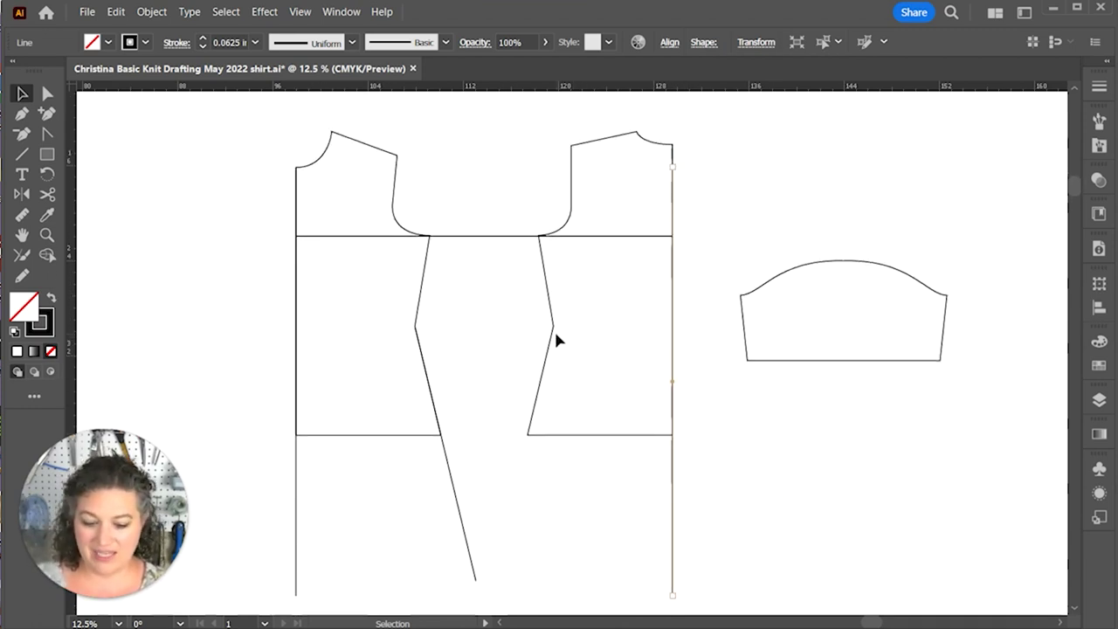
Step: Draw a 22 in line at 270° from the back side corner, rotated inward about -13°
{"action": "key", "text": "backslash"}
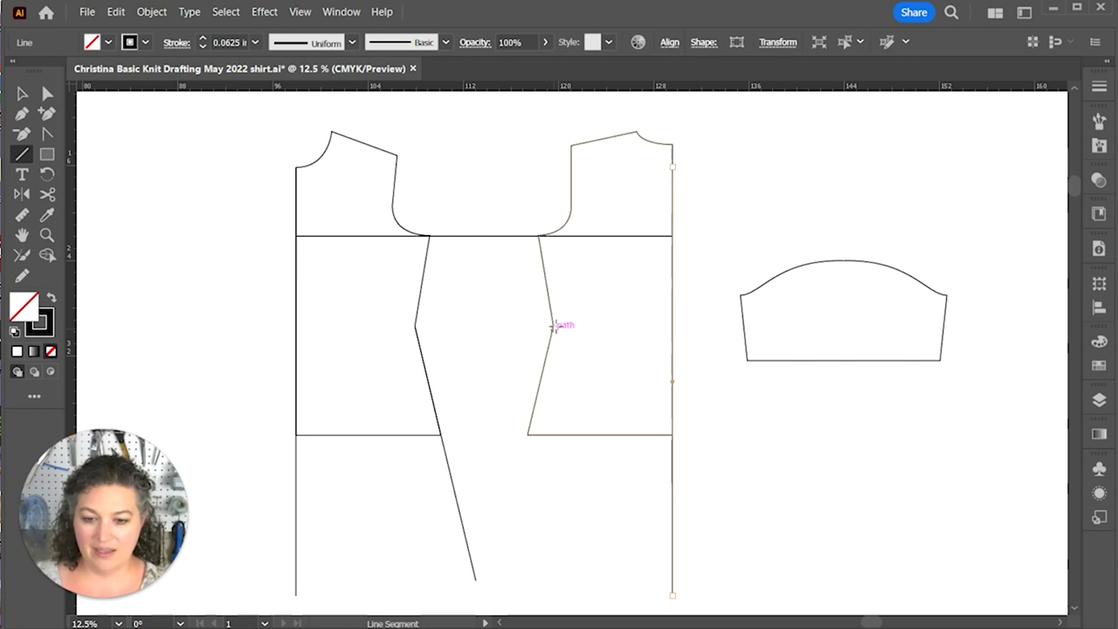
{"action": "left_click", "coordinate": [553, 326]}
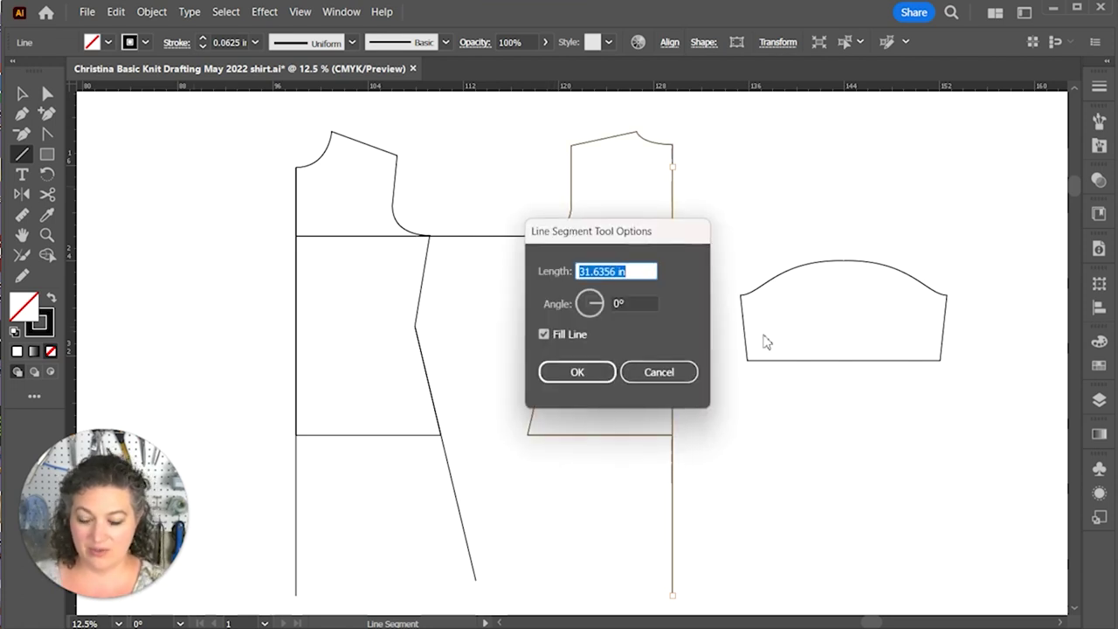
{"action": "type", "text": "22"}
{"action": "key", "text": "Tab"}
{"action": "type", "text": "2"}
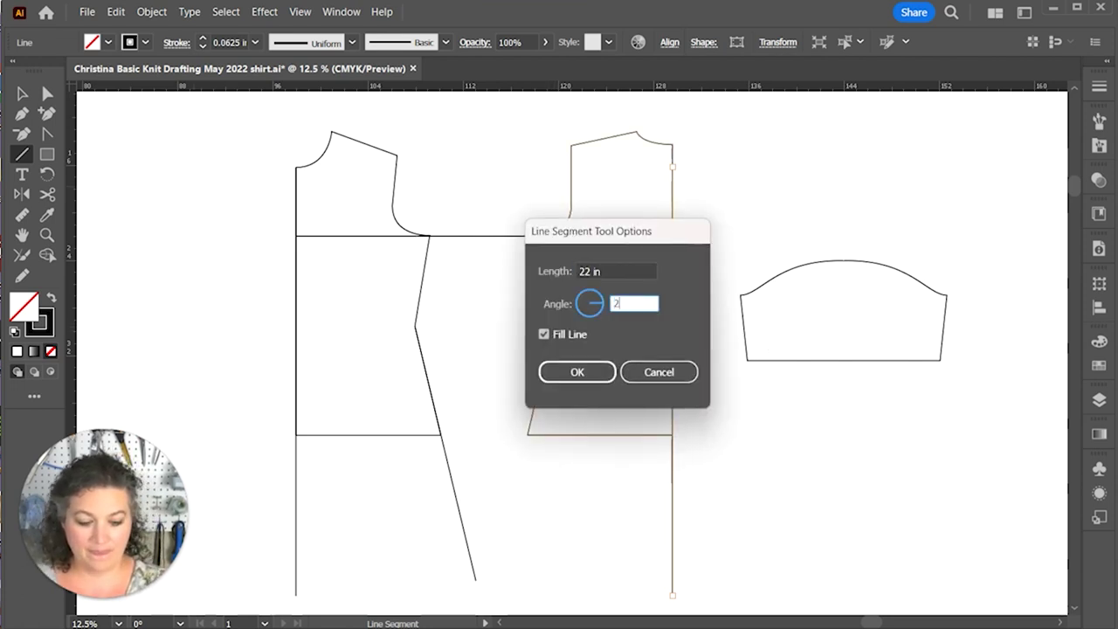
{"action": "type", "text": "70"}
{"action": "key", "text": "Return"}
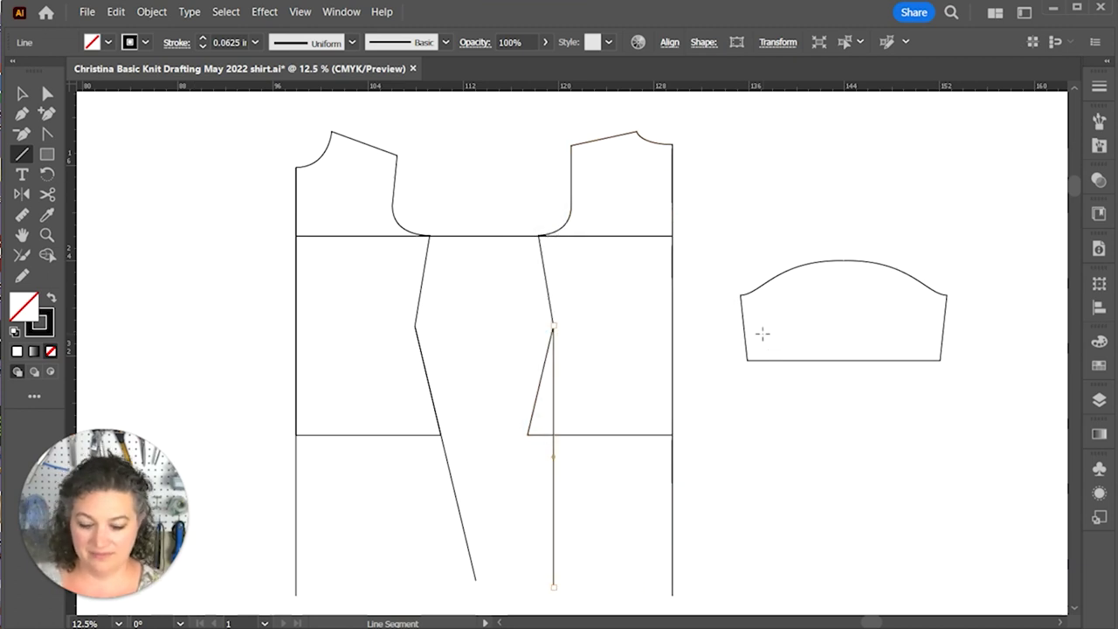
{"action": "key", "text": "r"}
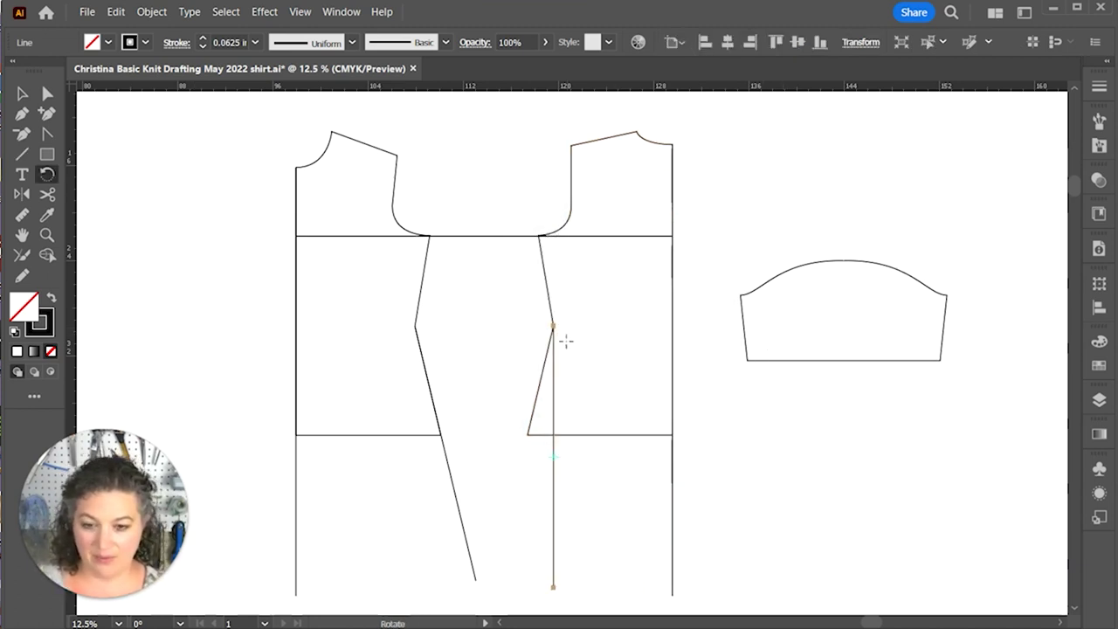
{"action": "left_click", "coordinate": [553, 325]}
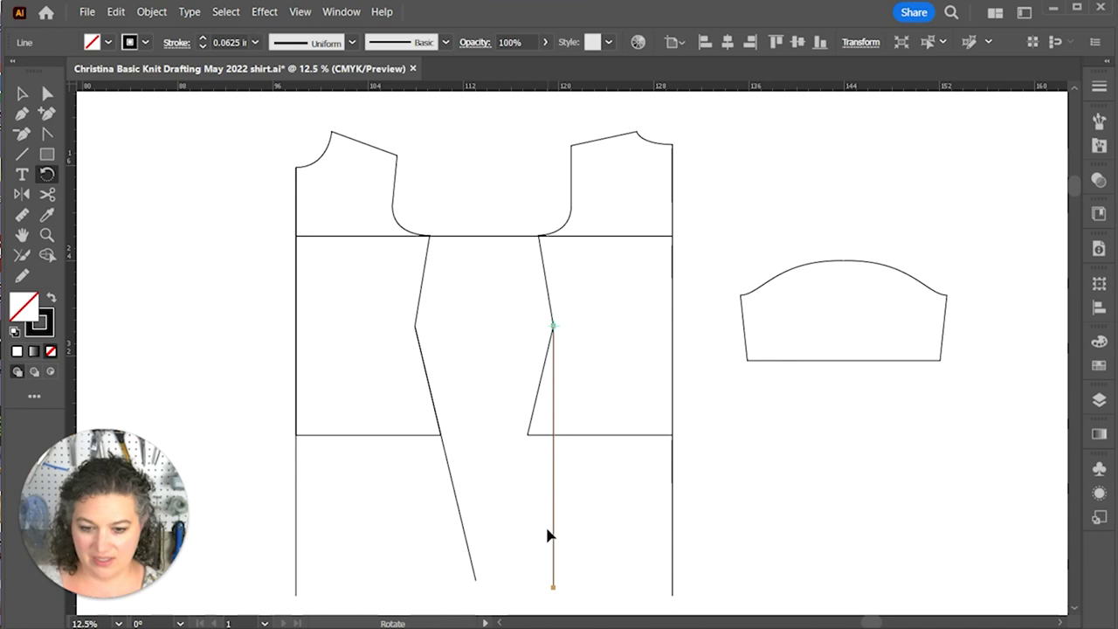
{"action": "left_click_drag", "start_coordinate": [557, 536], "coordinate": [503, 547]}
{"action": "key", "text": "v"}
{"action": "left_click", "coordinate": [819, 515]}
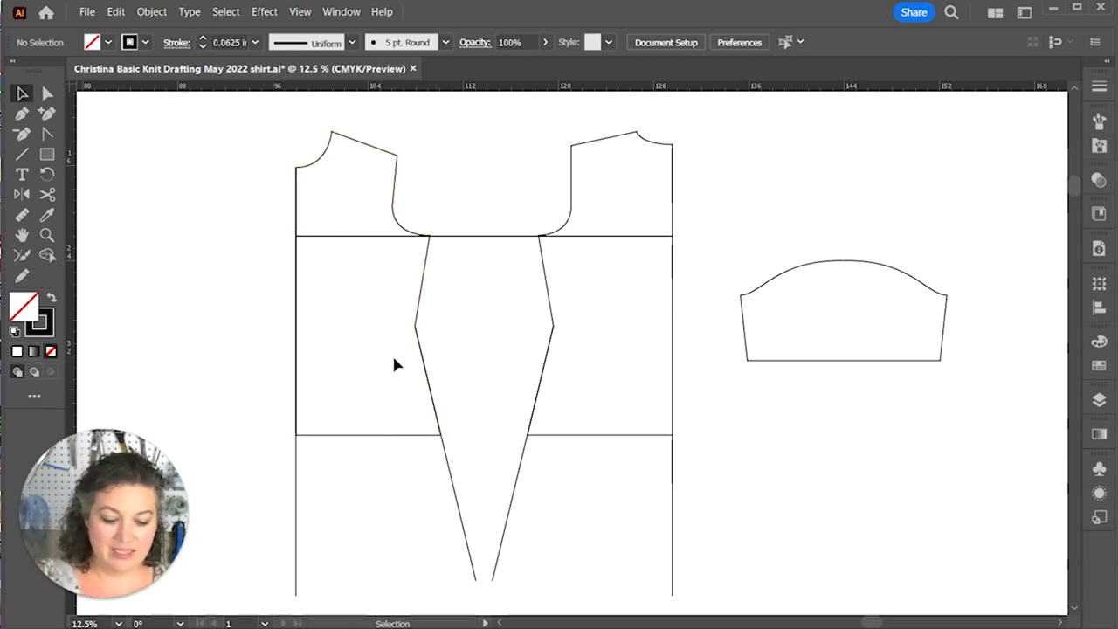
Step: Replace a stray slanted line with an exact 10.5 in, 270° line from the left side corner
{"action": "key", "text": "backslash"}
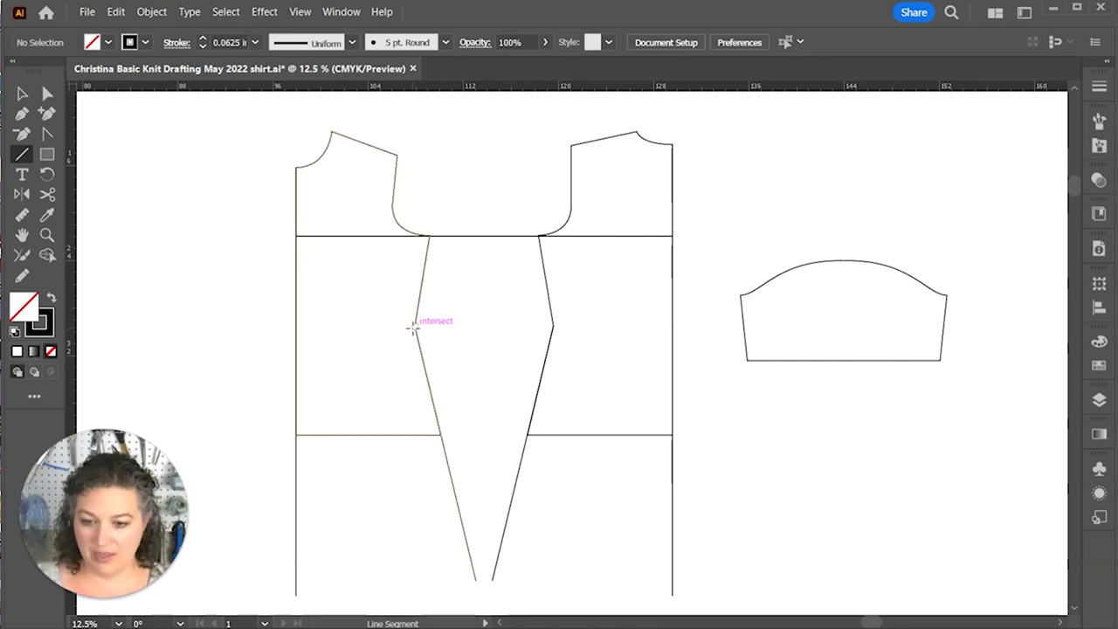
{"action": "mouse_move", "coordinate": [414, 326]}
{"action": "left_mouse_down"}
{"action": "mouse_move", "coordinate": [414, 412]}
{"action": "mouse_move", "coordinate": [428, 452]}
{"action": "left_mouse_up"}
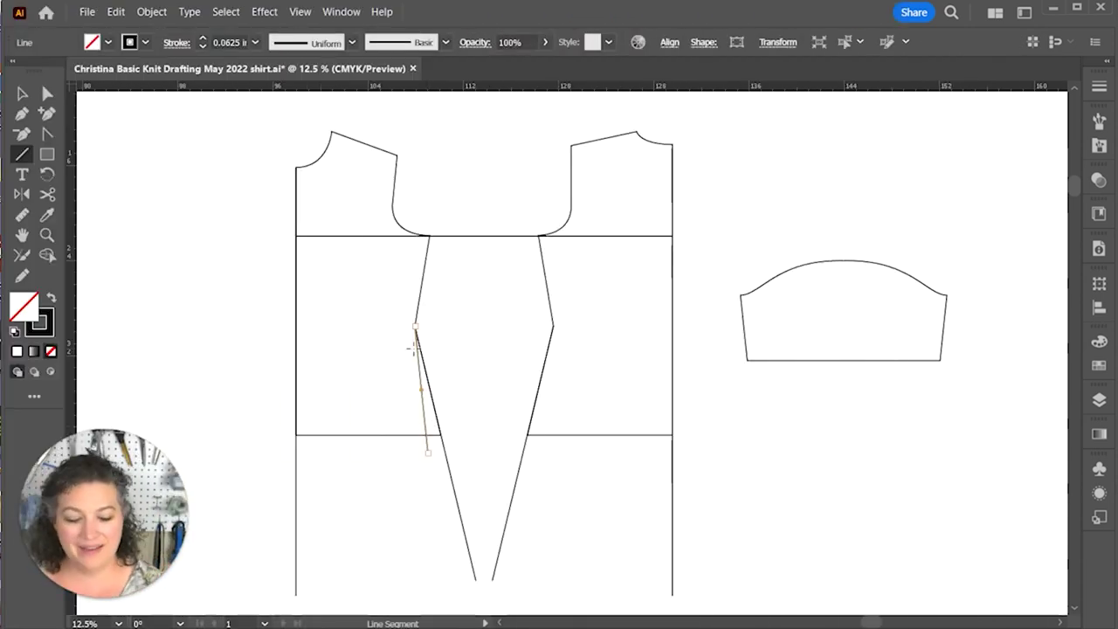
{"action": "key", "text": "Delete"}
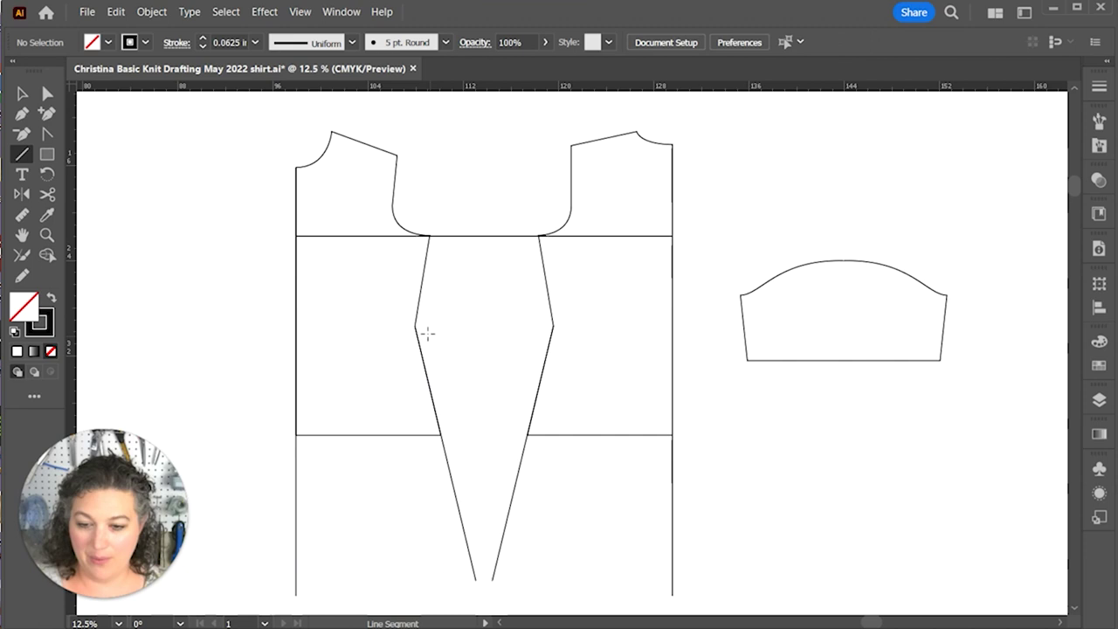
{"action": "left_click", "coordinate": [415, 327]}
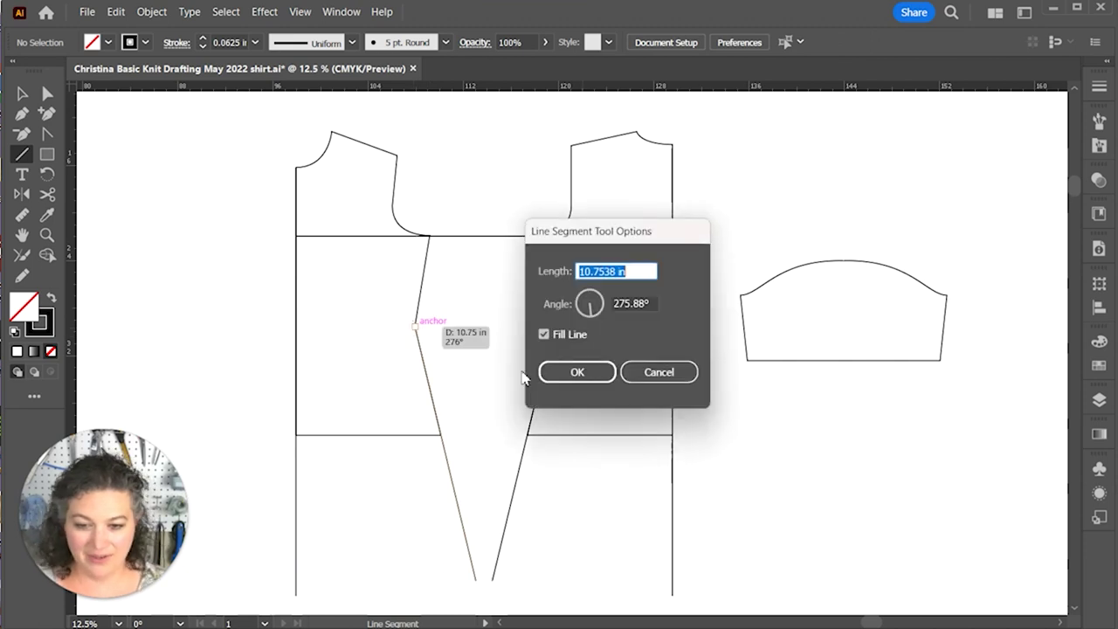
{"action": "type", "text": "10.5"}
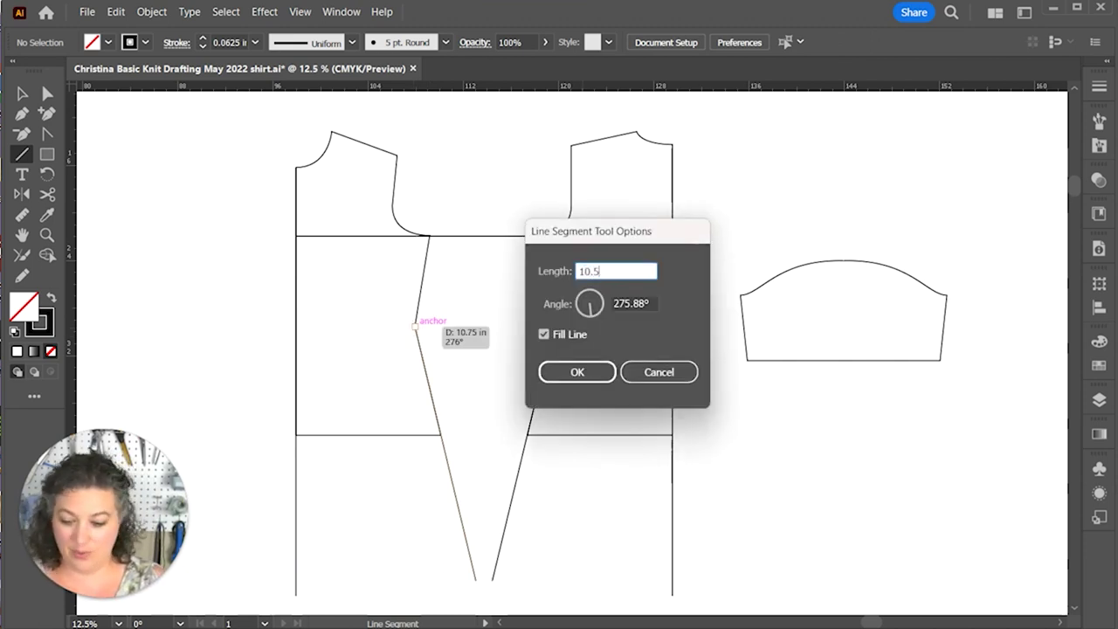
{"action": "key", "text": "Tab"}
{"action": "type", "text": "270"}
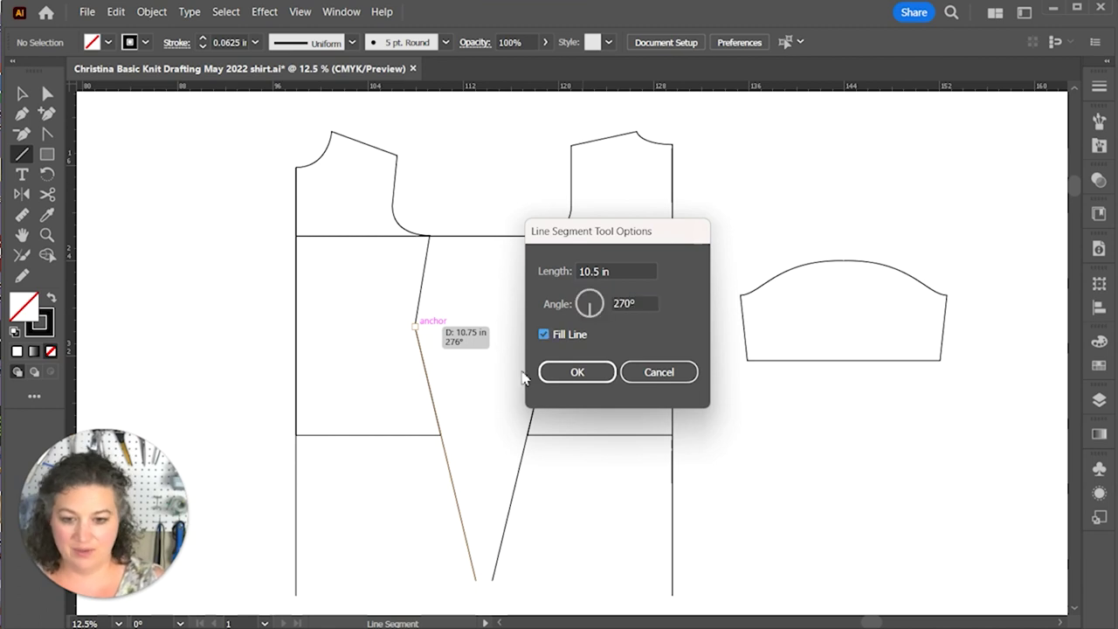
{"action": "key", "text": "Return"}
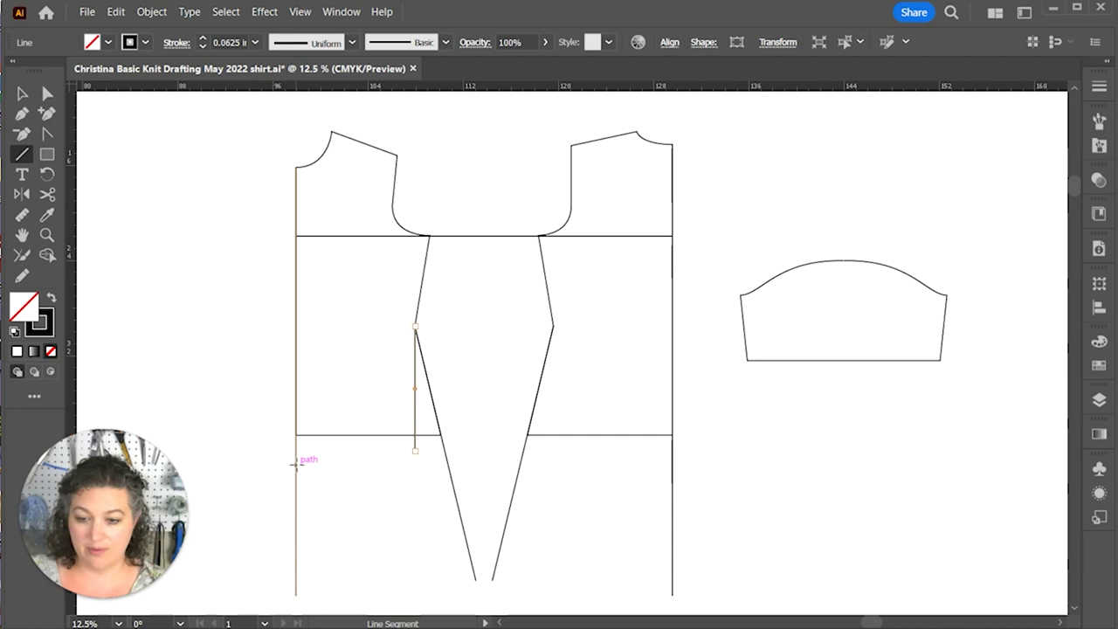
Step: Measure trial horizontal lines across both lower bodies with Document Info, then delete them
{"action": "left_click_drag", "start_coordinate": [295, 464], "coordinate": [448, 464]}
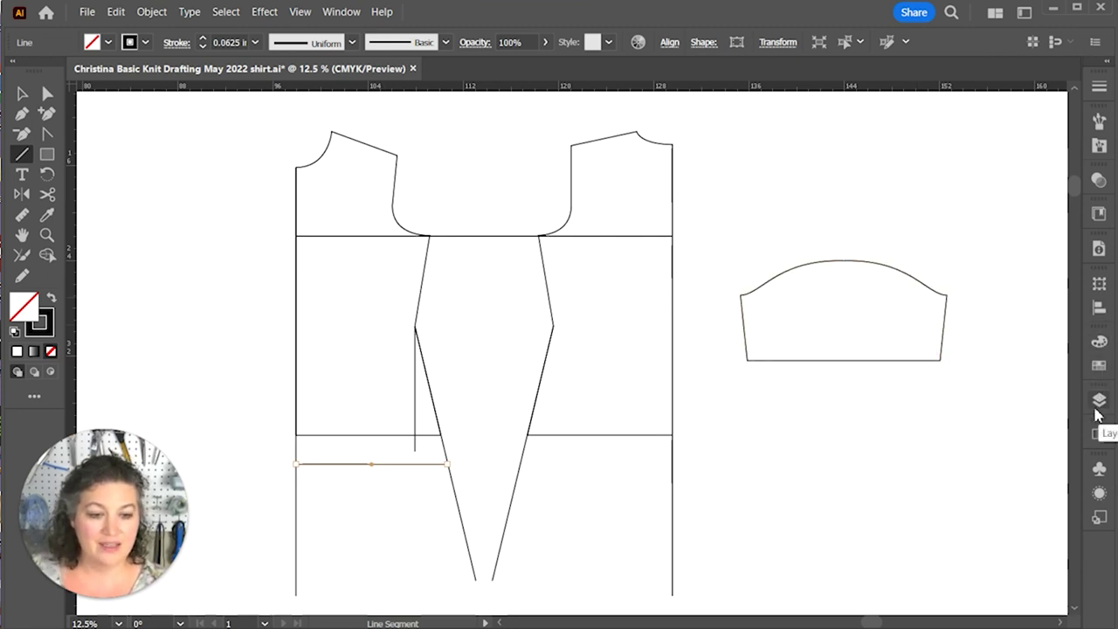
{"action": "left_click", "coordinate": [1099, 248]}
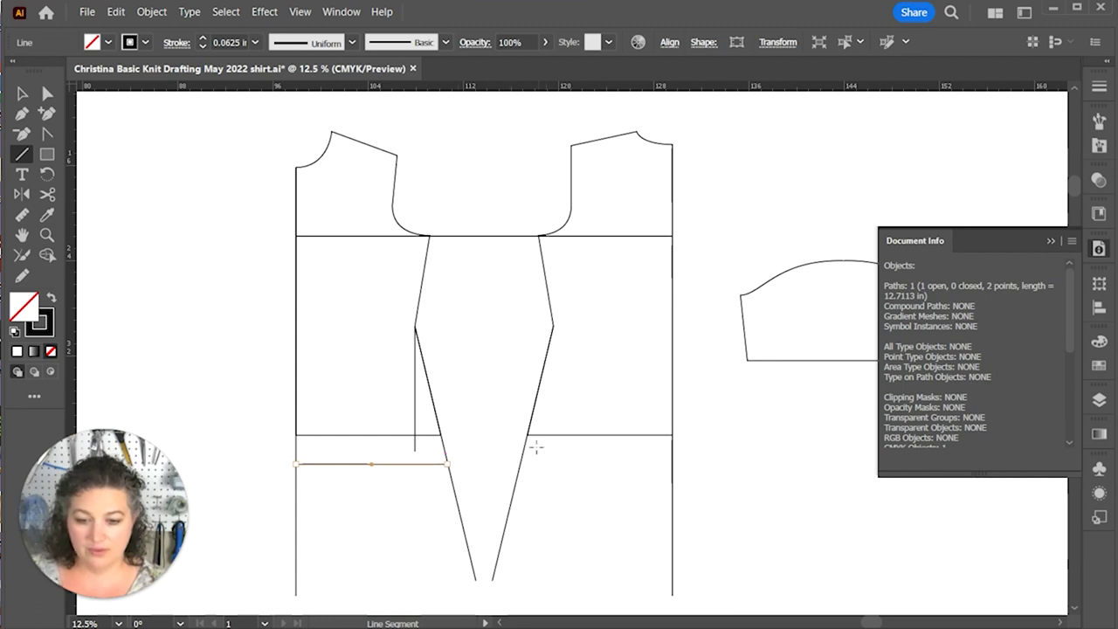
{"action": "mouse_move", "coordinate": [524, 441]}
{"action": "left_mouse_down"}
{"action": "mouse_move", "coordinate": [691, 449]}
{"action": "mouse_move", "coordinate": [671, 444]}
{"action": "left_mouse_up"}
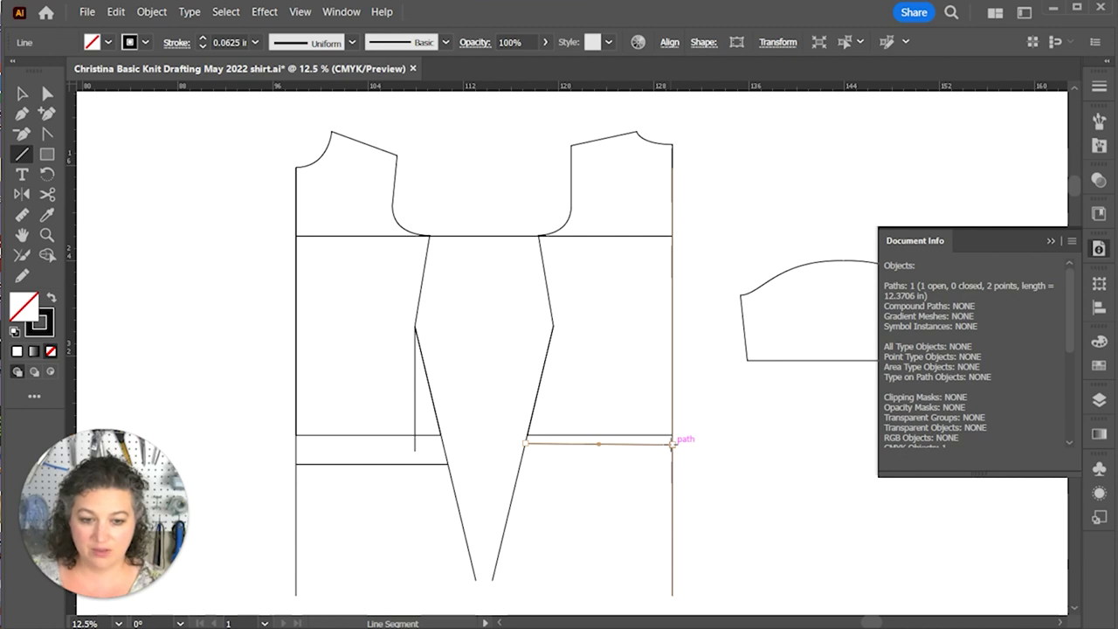
{"action": "key", "text": "Delete"}
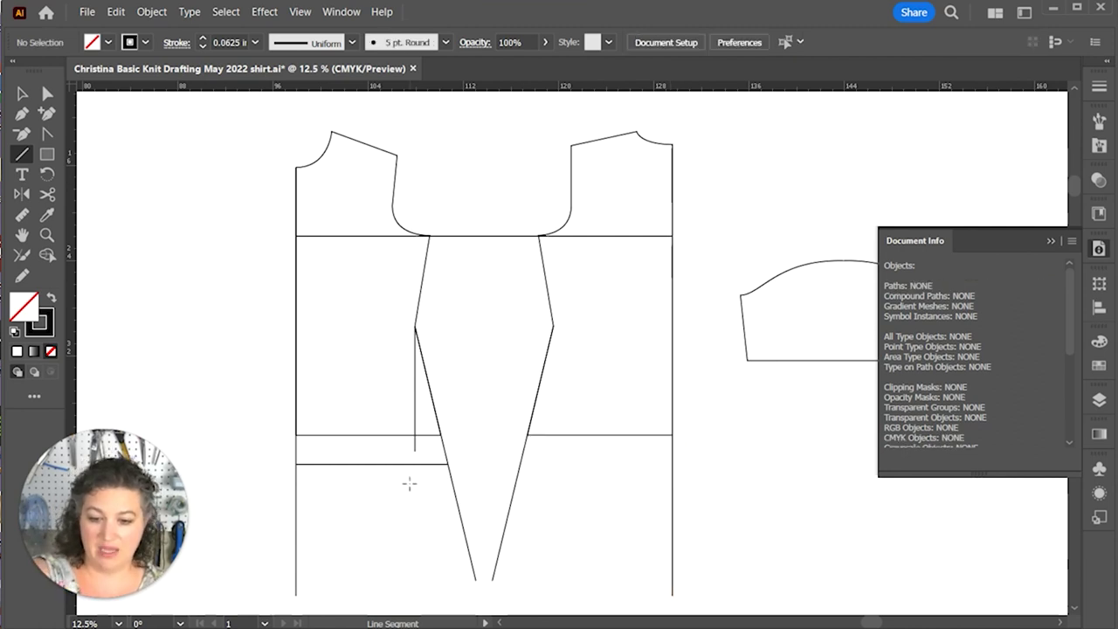
{"action": "key", "text": "v"}
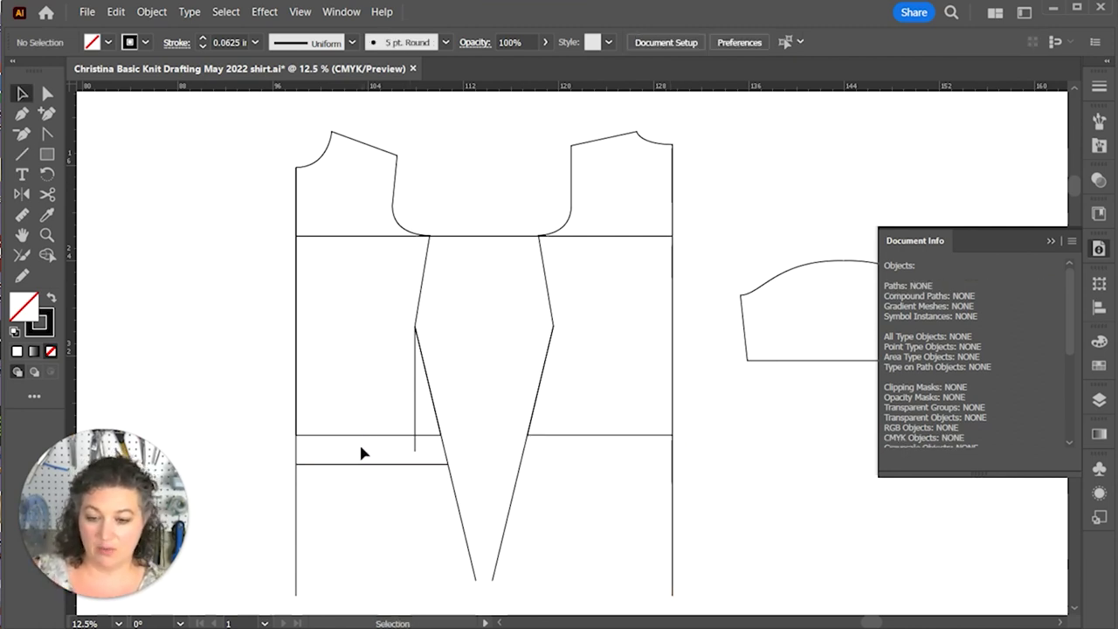
{"action": "left_click", "coordinate": [363, 464]}
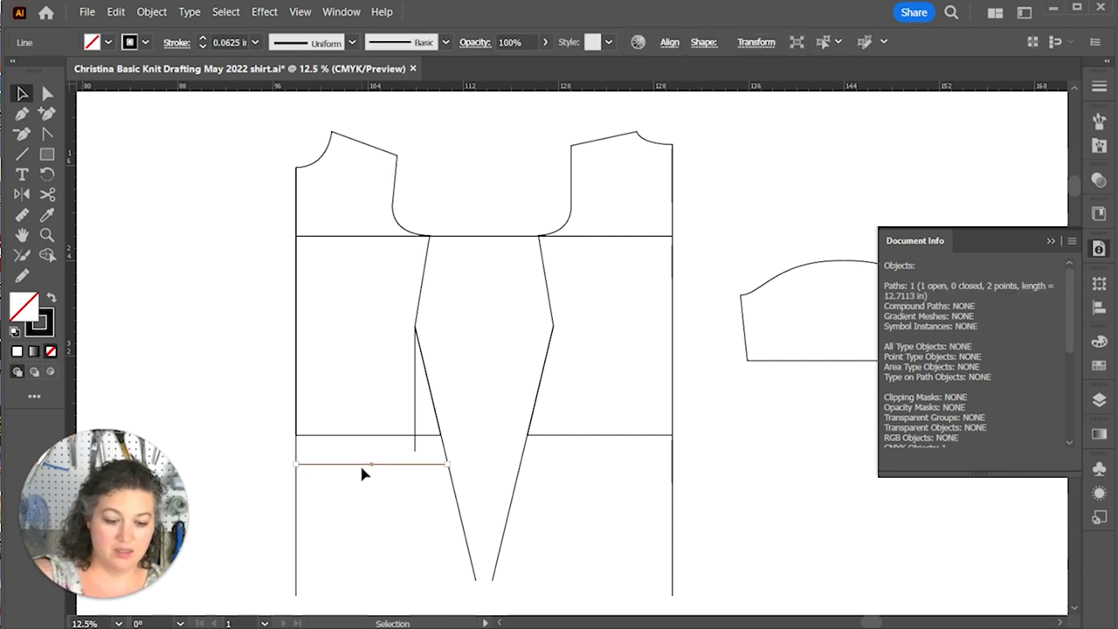
{"action": "key", "text": "Delete"}
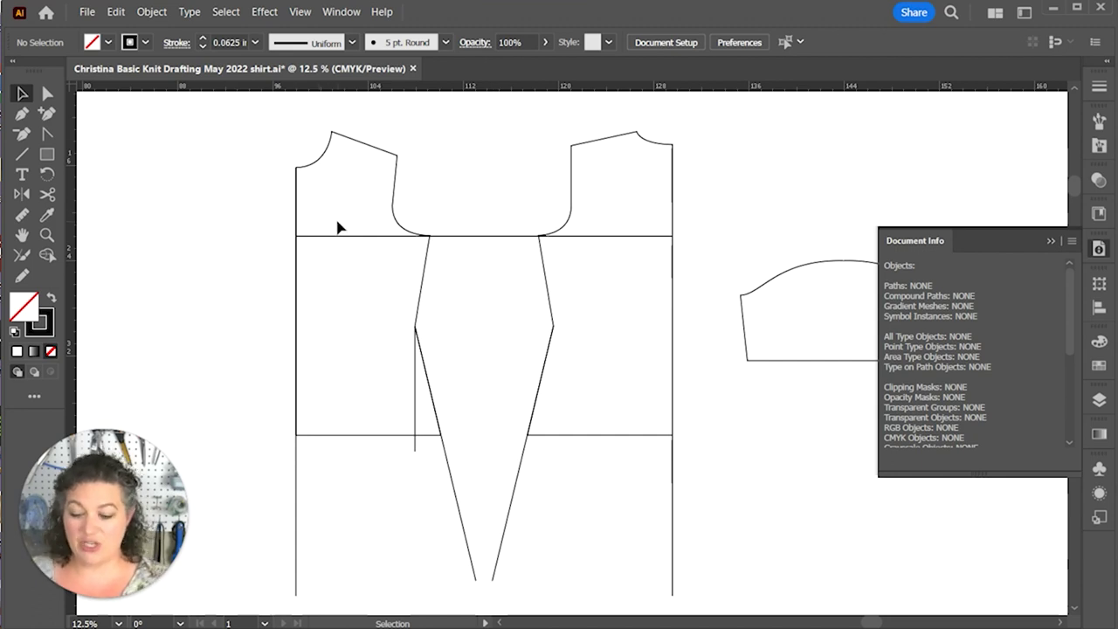
Step: At 25% zoom, draw the V-neck diagonal from the left bodice's centre edge to the shoulder seam
{"action": "key", "text": "ctrl+plus"}
{"action": "left_click_drag", "start_coordinate": [357, 292], "coordinate": [562, 414]}
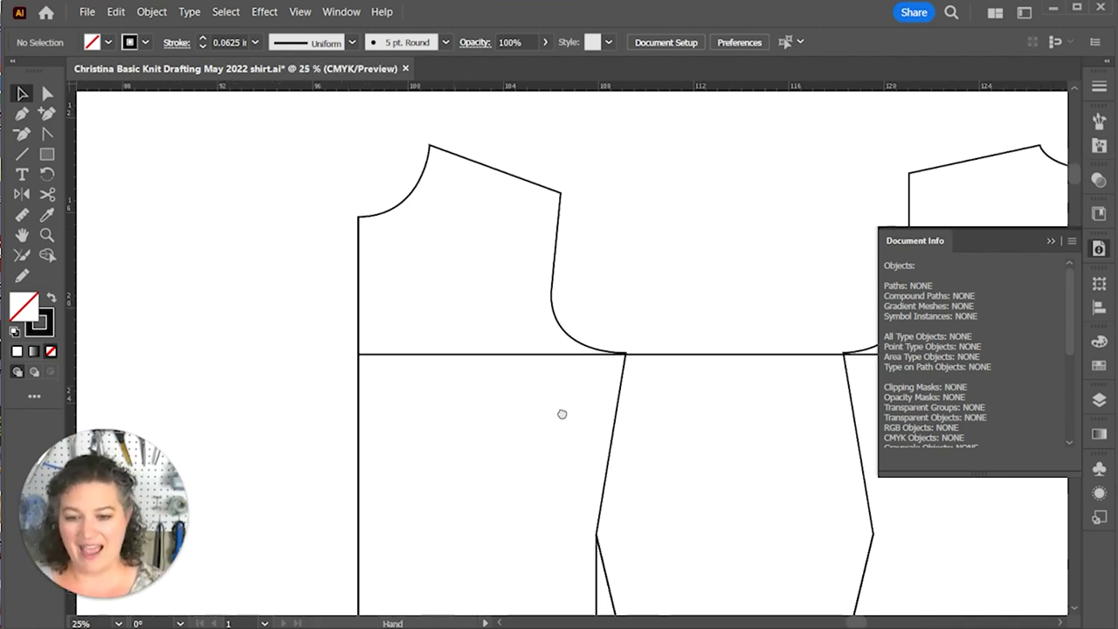
{"action": "key", "text": "p"}
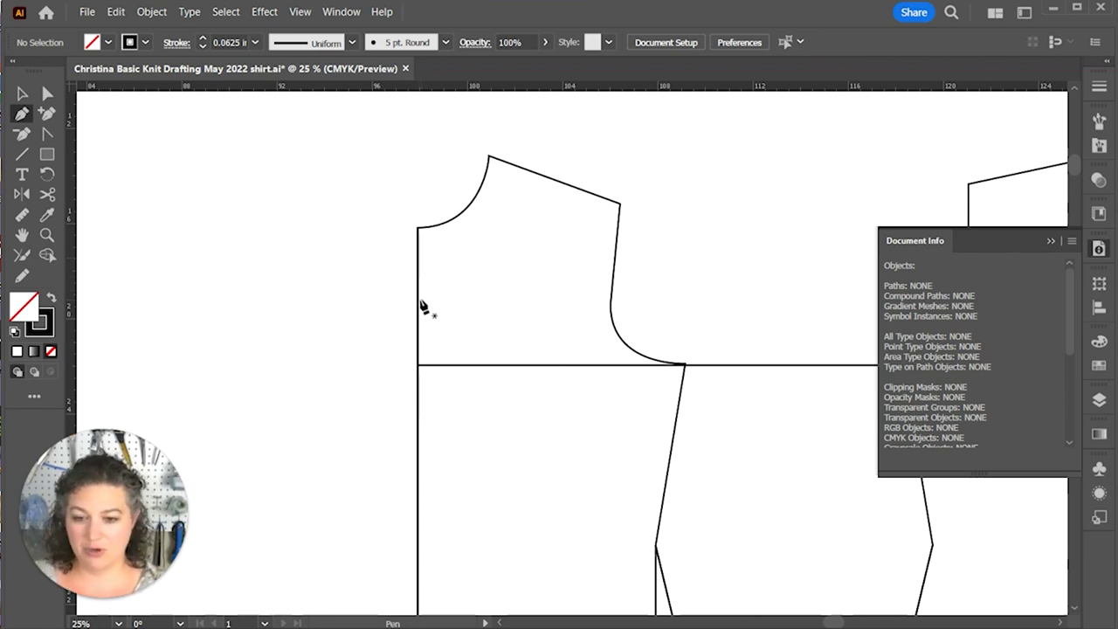
{"action": "left_click", "coordinate": [417, 307]}
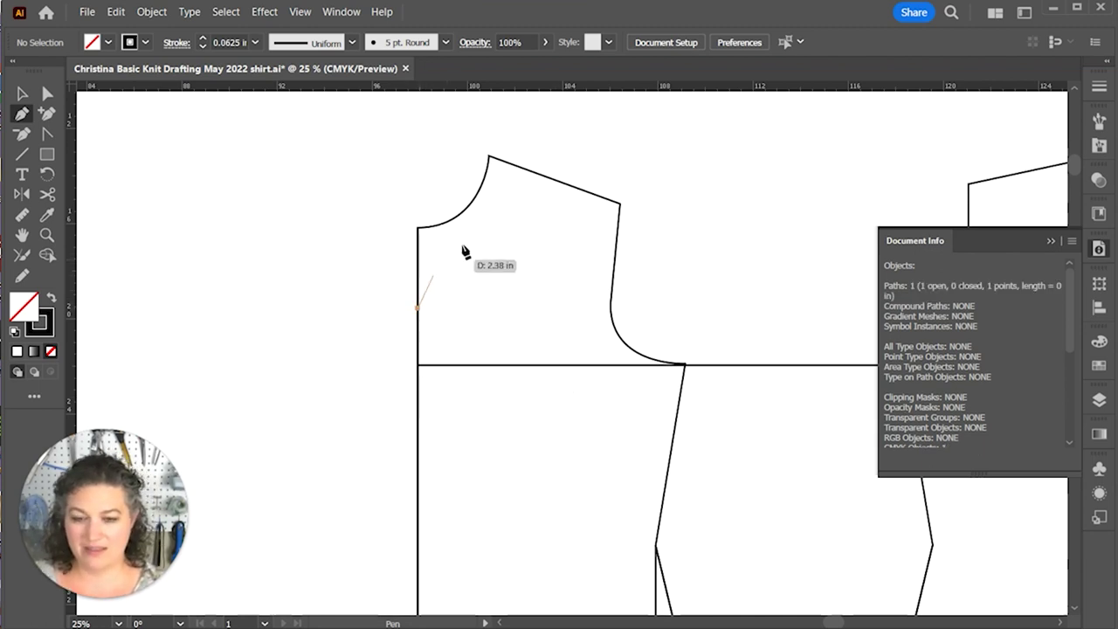
{"action": "left_click", "coordinate": [530, 169]}
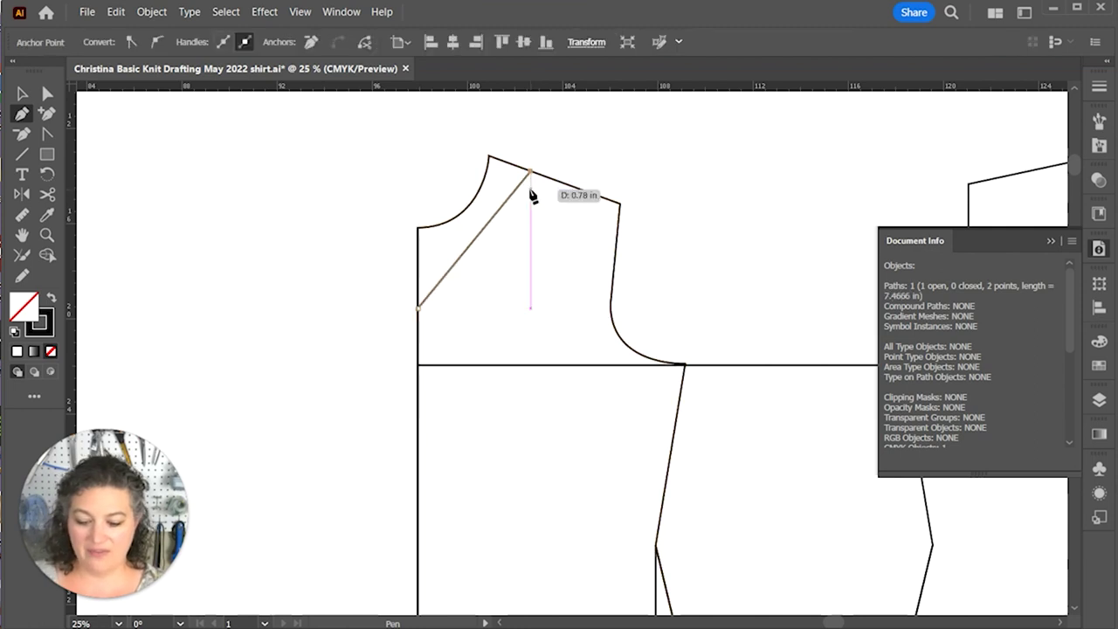
Step: Draw a 1.87 in neck-to-shoulder line and move it to the right bodice's neck point
{"action": "key", "text": "backslash"}
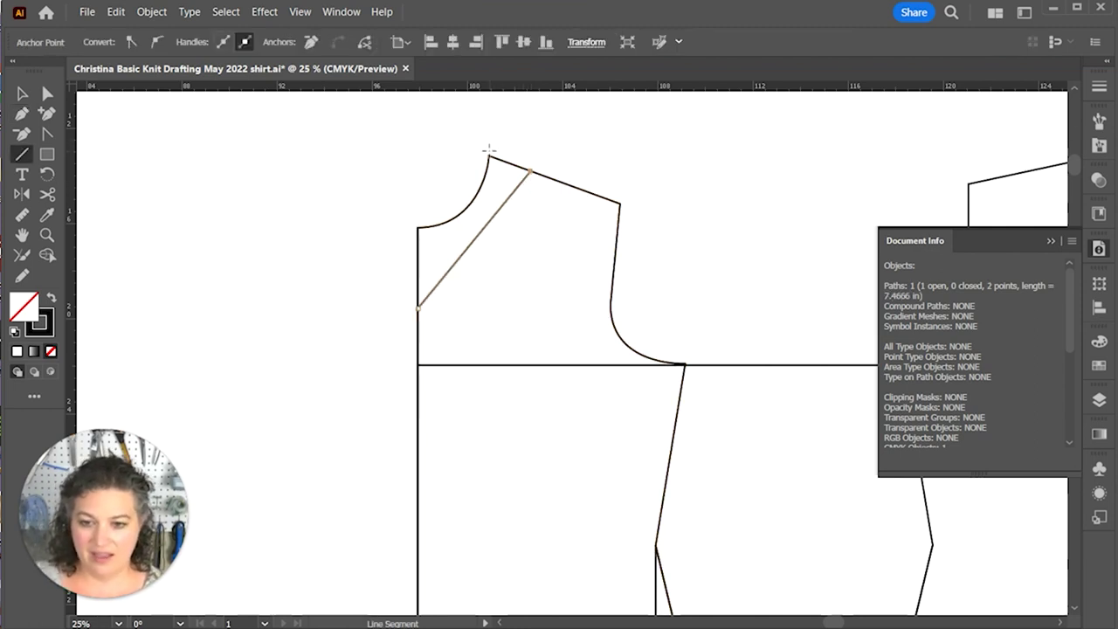
{"action": "left_click_drag", "start_coordinate": [488, 155], "coordinate": [531, 170]}
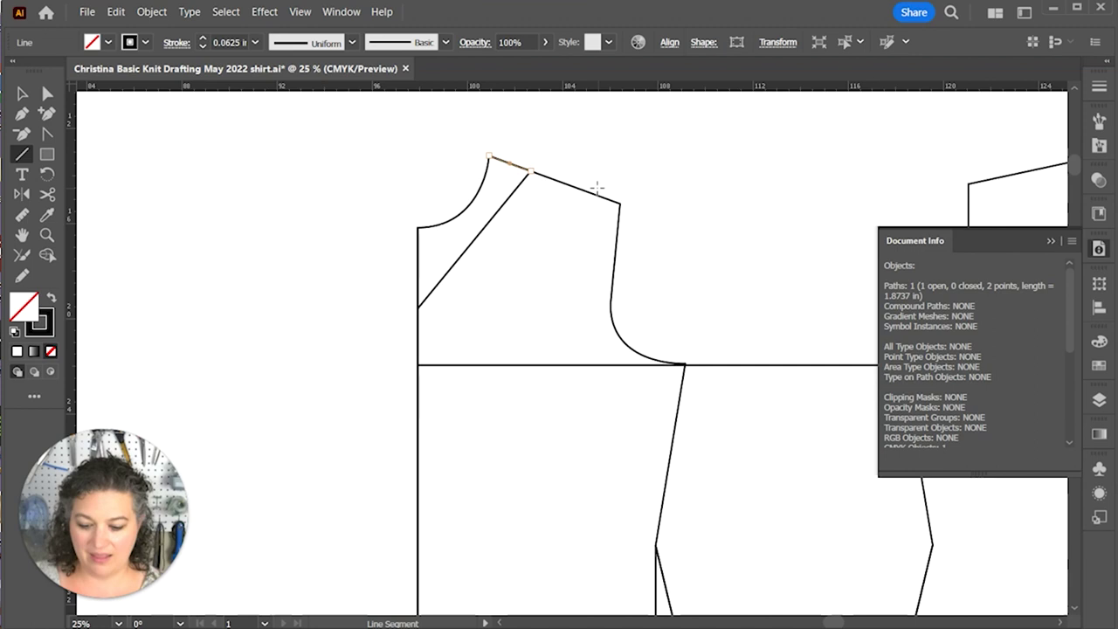
{"action": "key", "text": "v"}
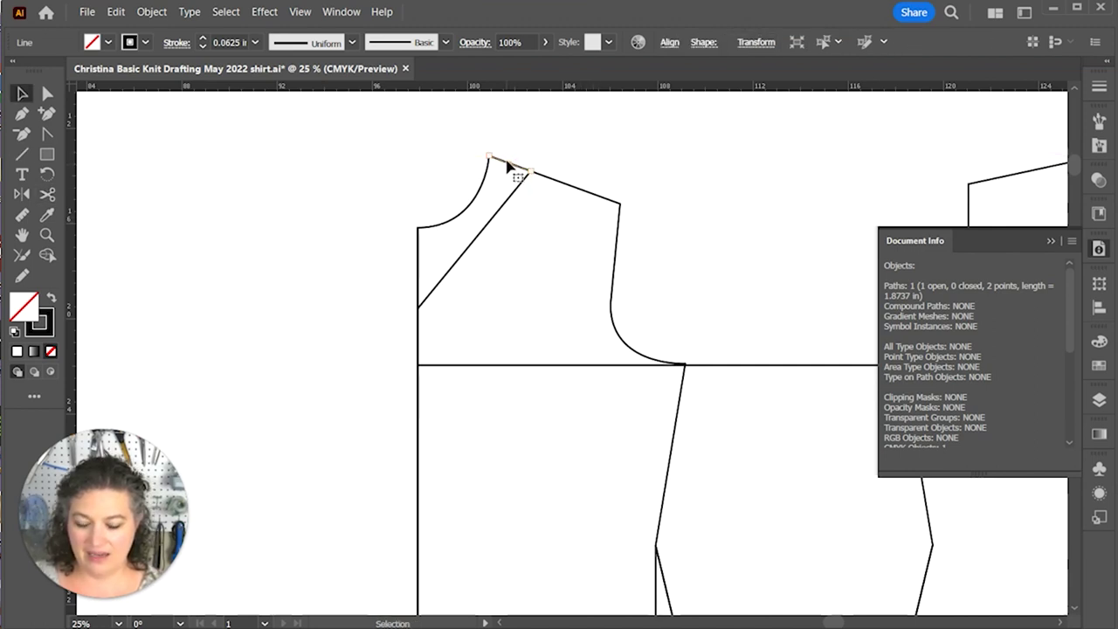
{"action": "left_click_drag", "start_coordinate": [509, 167], "coordinate": [660, 251]}
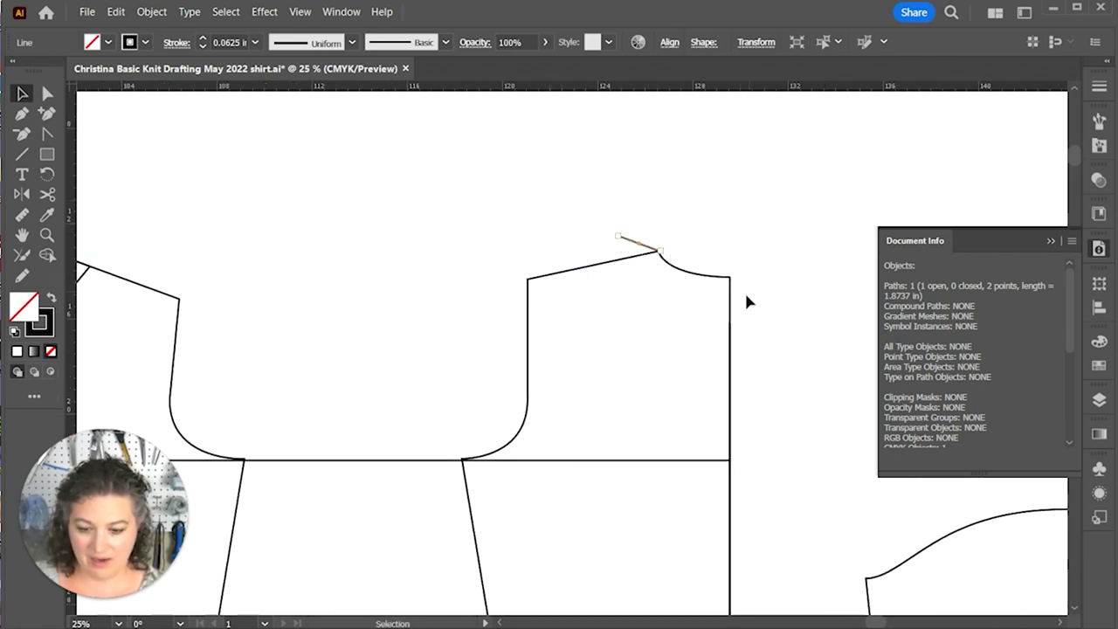
Step: Rotate the short neck-shoulder line to lie along the back shoulder slope
{"action": "key", "text": "r"}
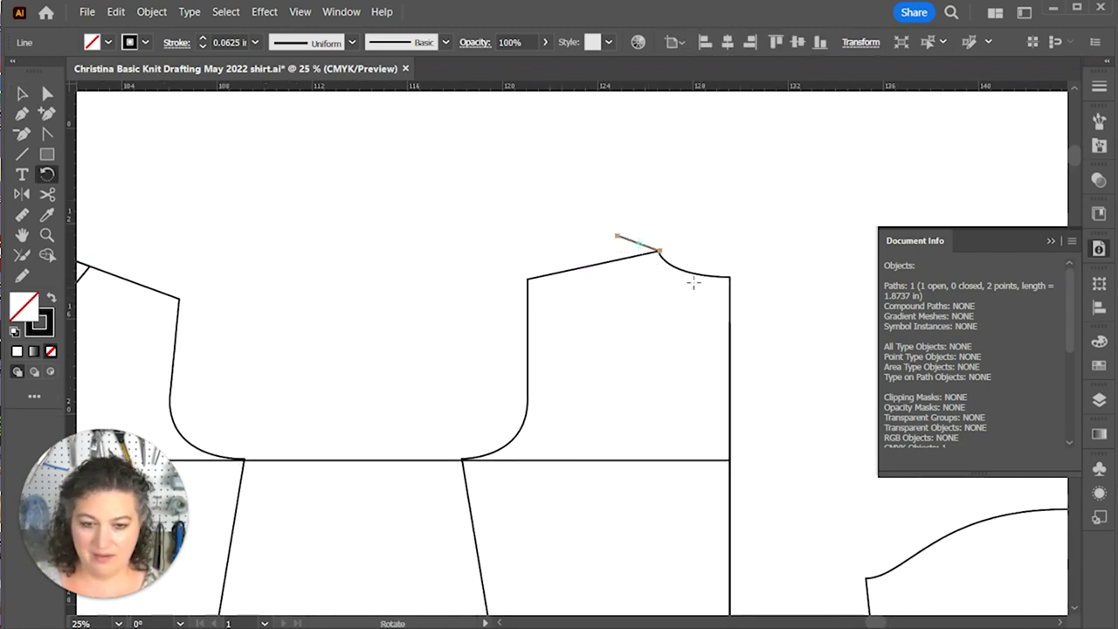
{"action": "left_click", "coordinate": [660, 252]}
{"action": "left_click_drag", "start_coordinate": [635, 249], "coordinate": [637, 259]}
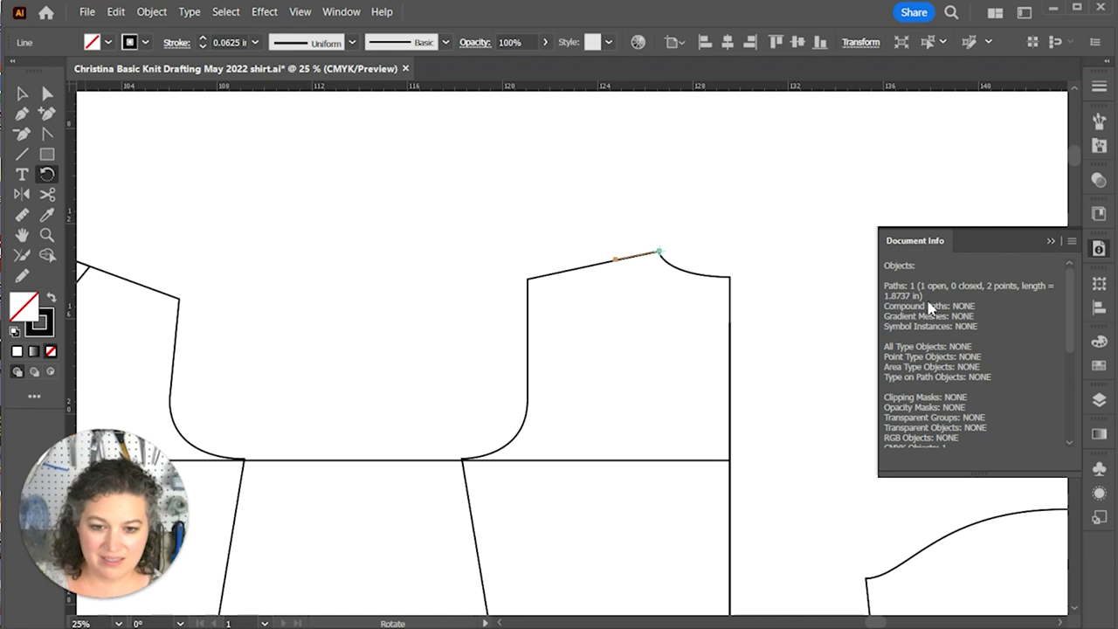
{"action": "key", "text": "v"}
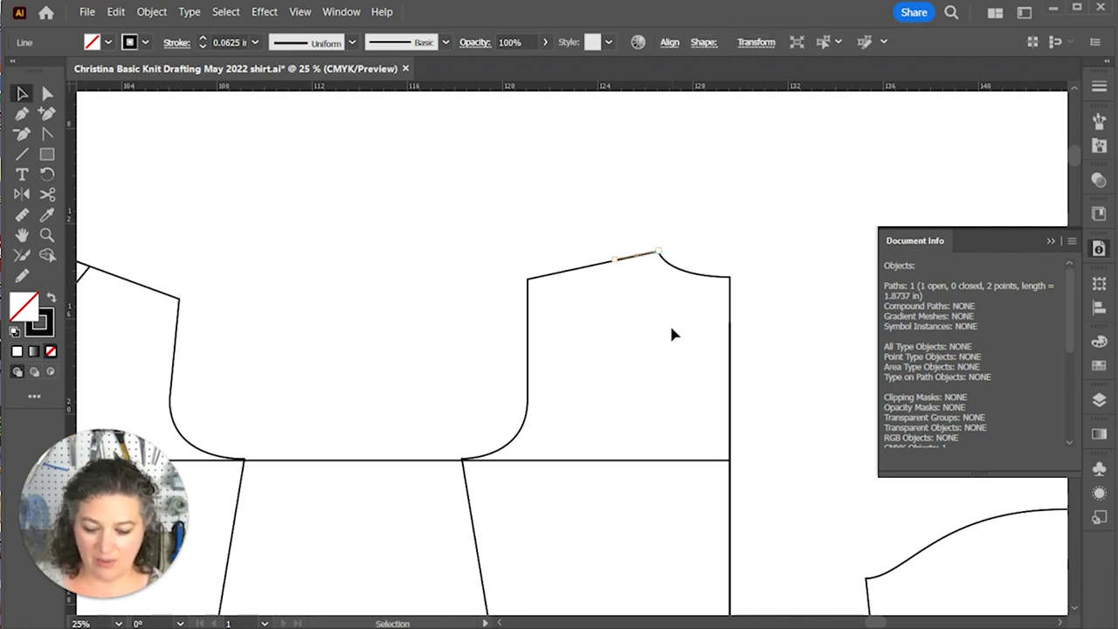
{"action": "left_click", "coordinate": [674, 325]}
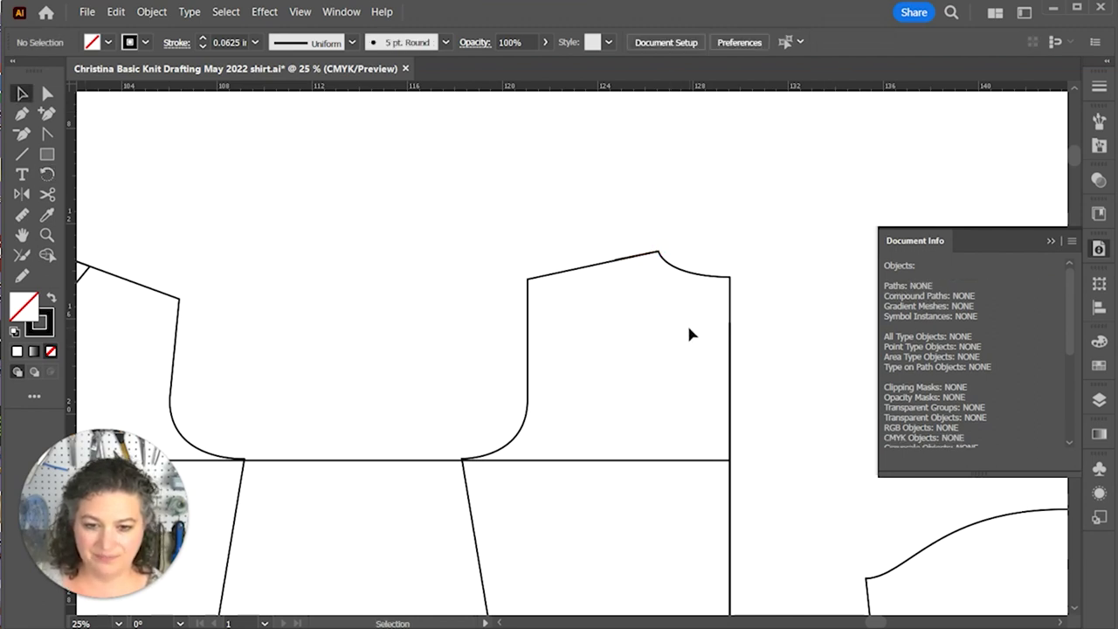
Step: Draw the curved back neck facing line from the back shoulder to the centre back edge
{"action": "left_click", "coordinate": [635, 258]}
{"action": "key", "text": "p"}
{"action": "left_click", "coordinate": [610, 259]}
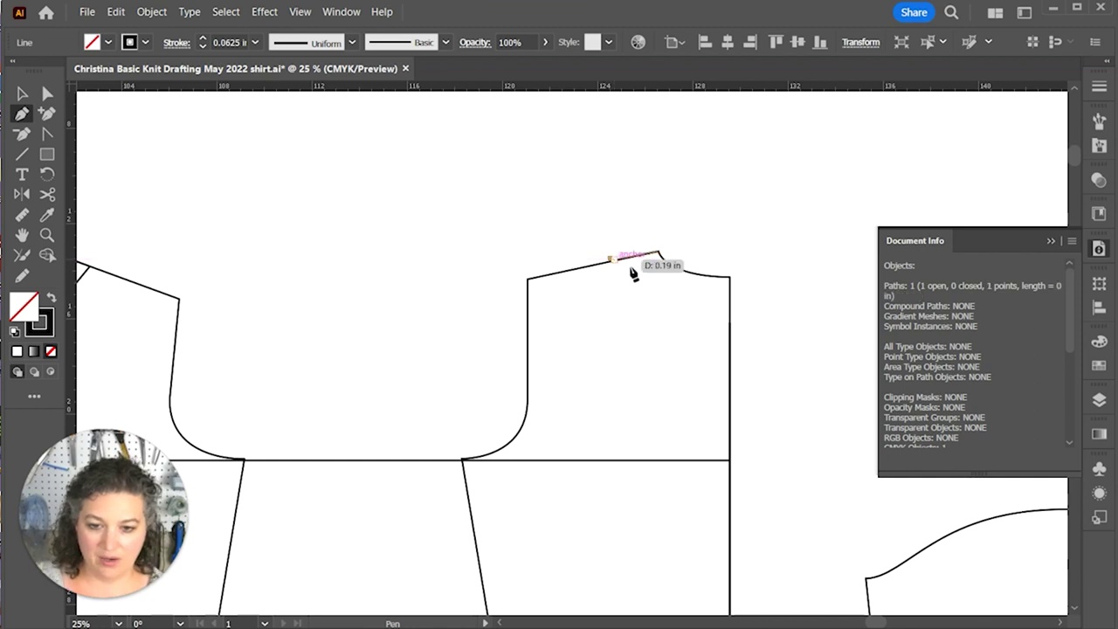
{"action": "left_click", "coordinate": [724, 292]}
{"action": "left_click_drag", "start_coordinate": [736, 295], "coordinate": [846, 293]}
{"action": "key", "text": "v"}
{"action": "left_click", "coordinate": [778, 374]}
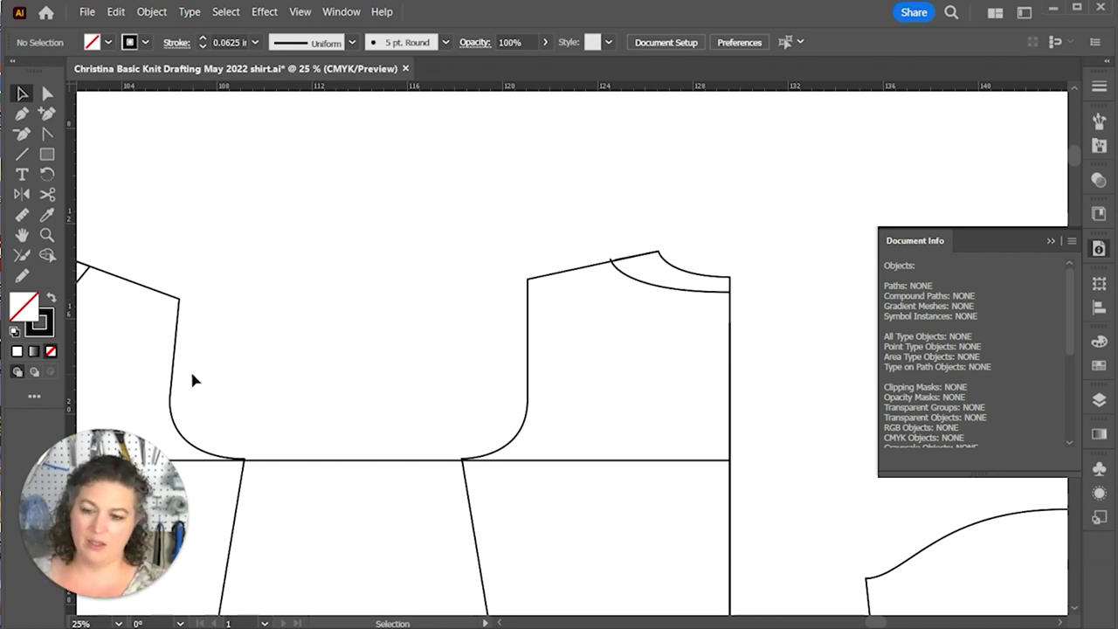
{"action": "left_click_drag", "start_coordinate": [227, 369], "coordinate": [566, 331]}
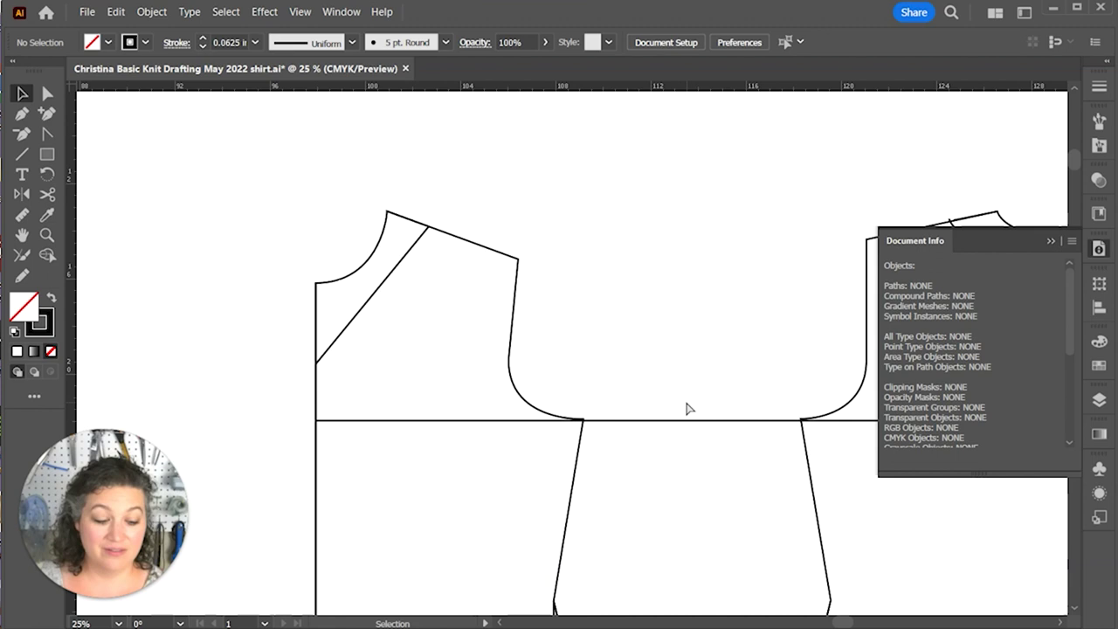
Step: Drop a vertical line from the left dart leg's crossing with the horizontal line, extended to the hem
{"action": "key", "text": "ctrl+minus"}
{"action": "left_click_drag", "start_coordinate": [602, 404], "coordinate": [594, 175]}
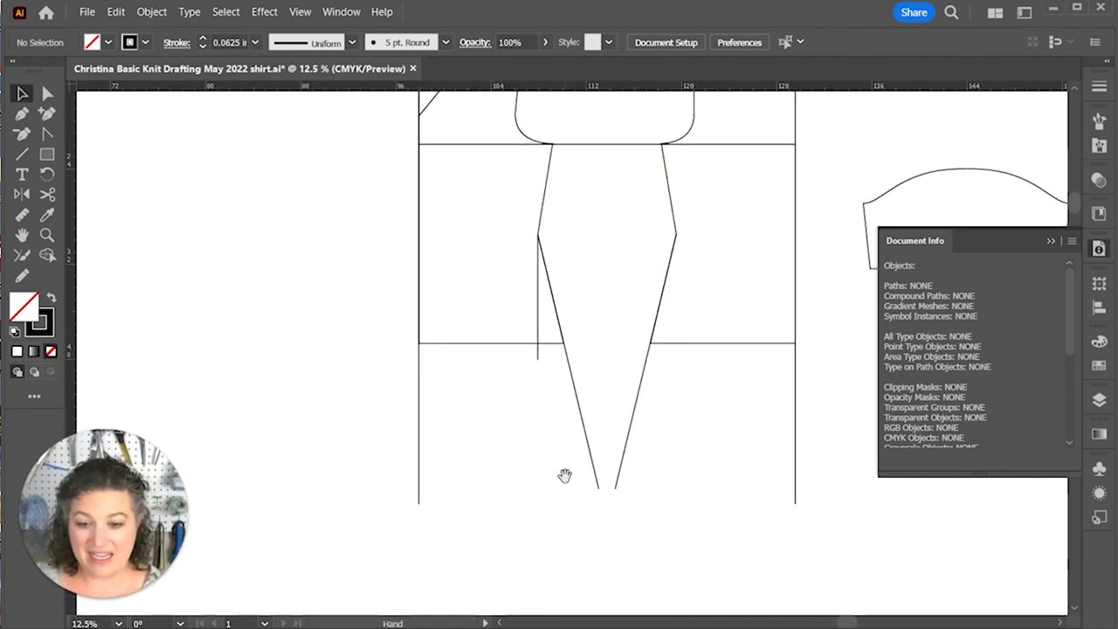
{"action": "left_click_drag", "start_coordinate": [564, 475], "coordinate": [555, 443]}
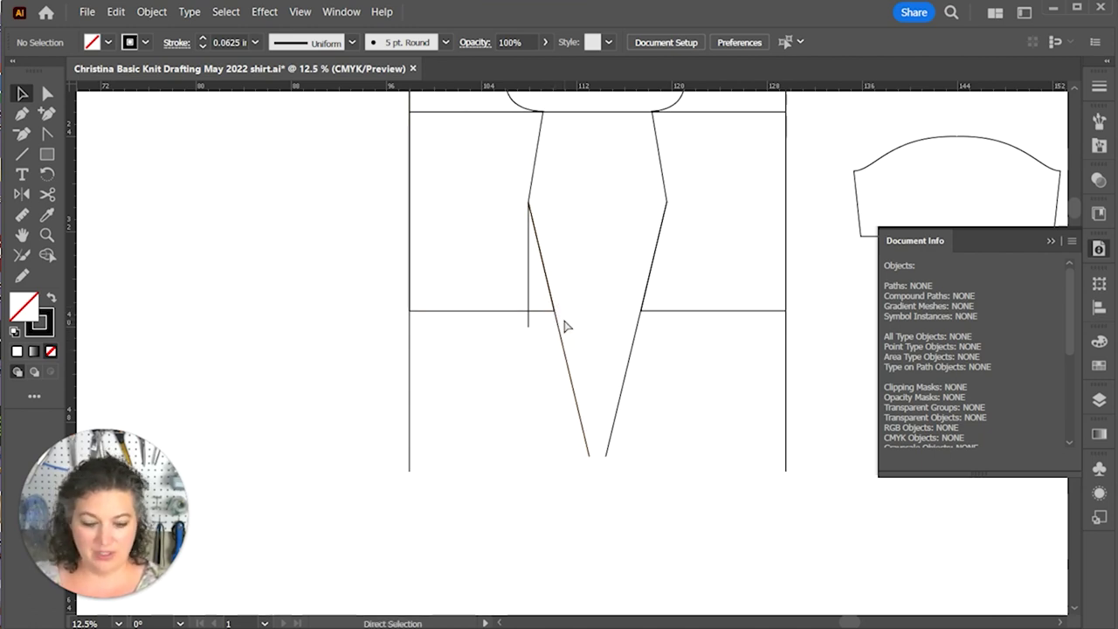
{"action": "key", "text": "ctrl+plus"}
{"action": "key", "text": "backslash"}
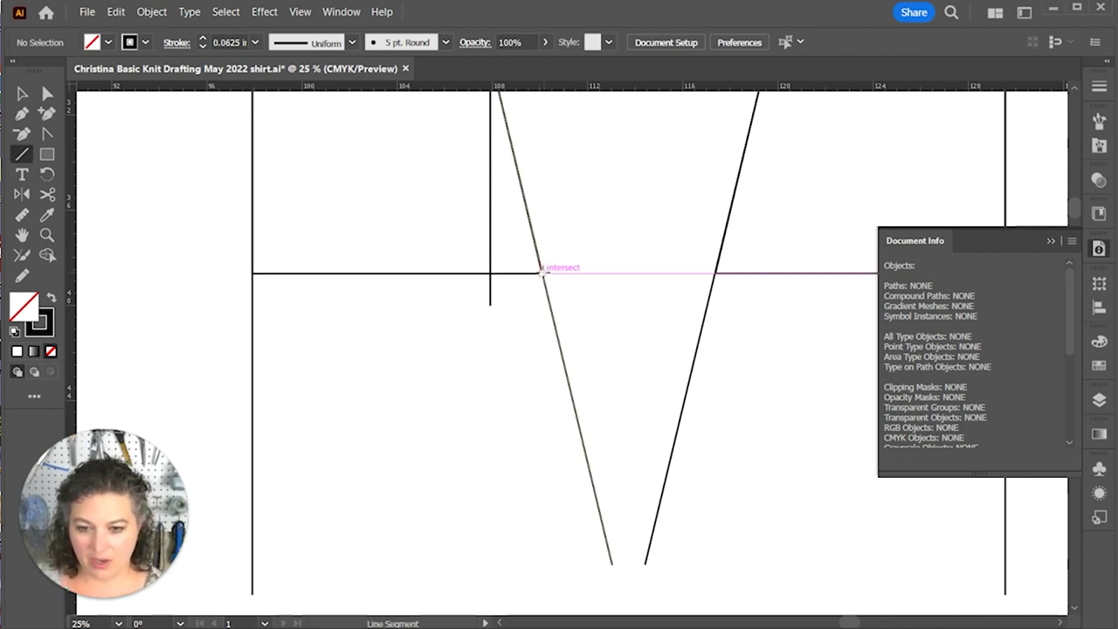
{"action": "left_click_drag", "start_coordinate": [542, 273], "coordinate": [561, 566]}
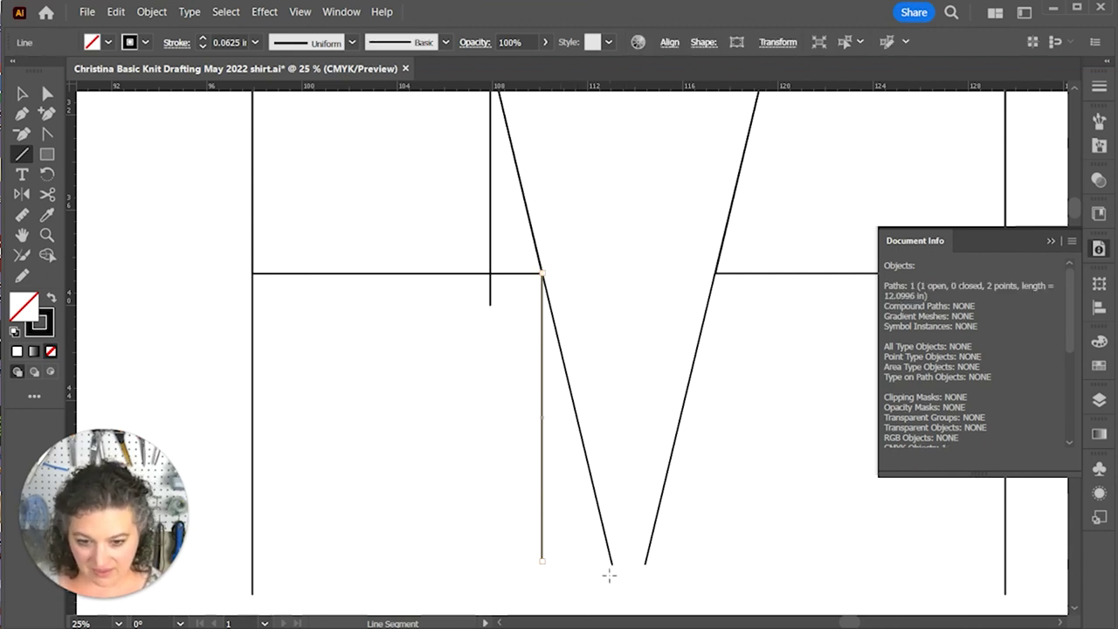
{"action": "key", "text": "a"}
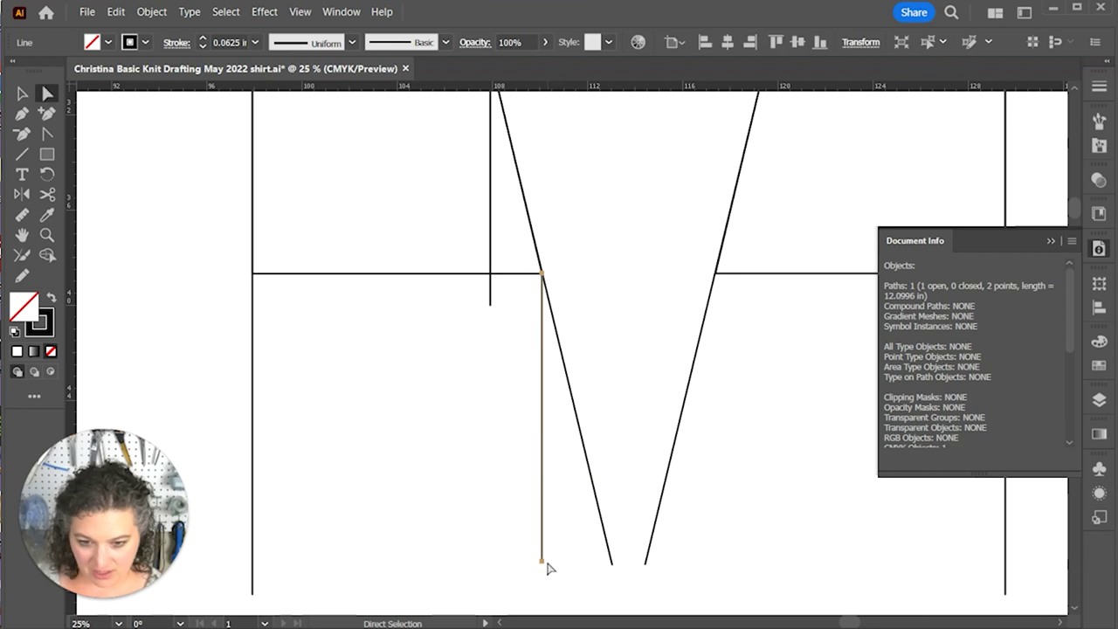
{"action": "mouse_move", "coordinate": [541, 563]}
{"action": "left_mouse_down"}
{"action": "mouse_move", "coordinate": [502, 569]}
{"action": "mouse_move", "coordinate": [550, 560]}
{"action": "mouse_move", "coordinate": [552, 467]}
{"action": "mouse_move", "coordinate": [544, 568]}
{"action": "left_mouse_up"}
{"action": "left_click", "coordinate": [579, 567]}
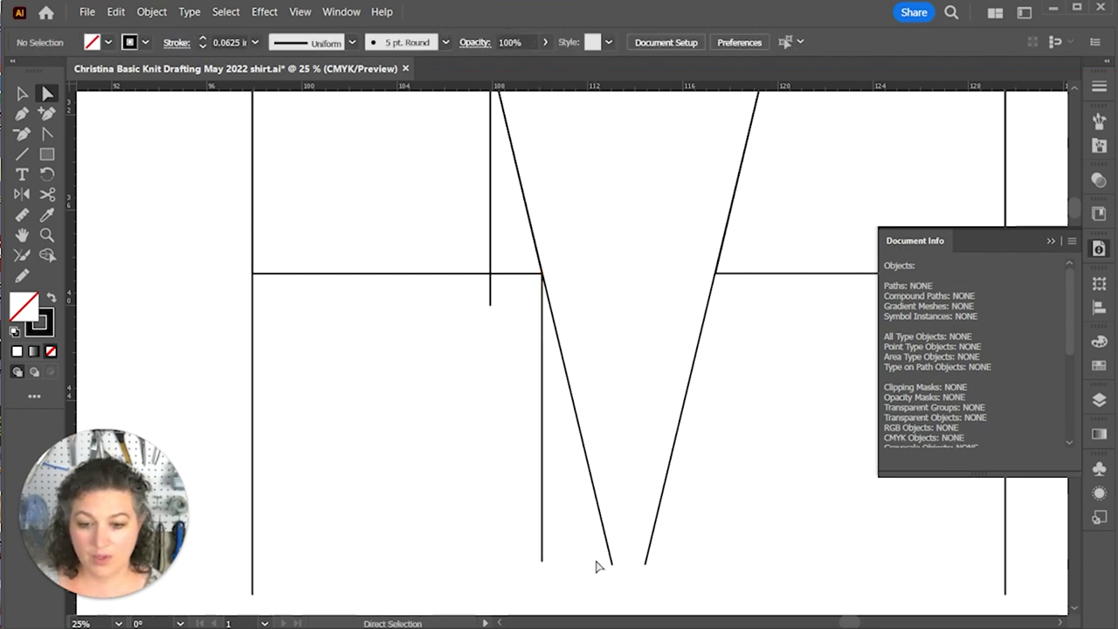
{"action": "scroll", "coordinate": [555, 492], "scroll_direction": "down", "scroll_amount": 5}
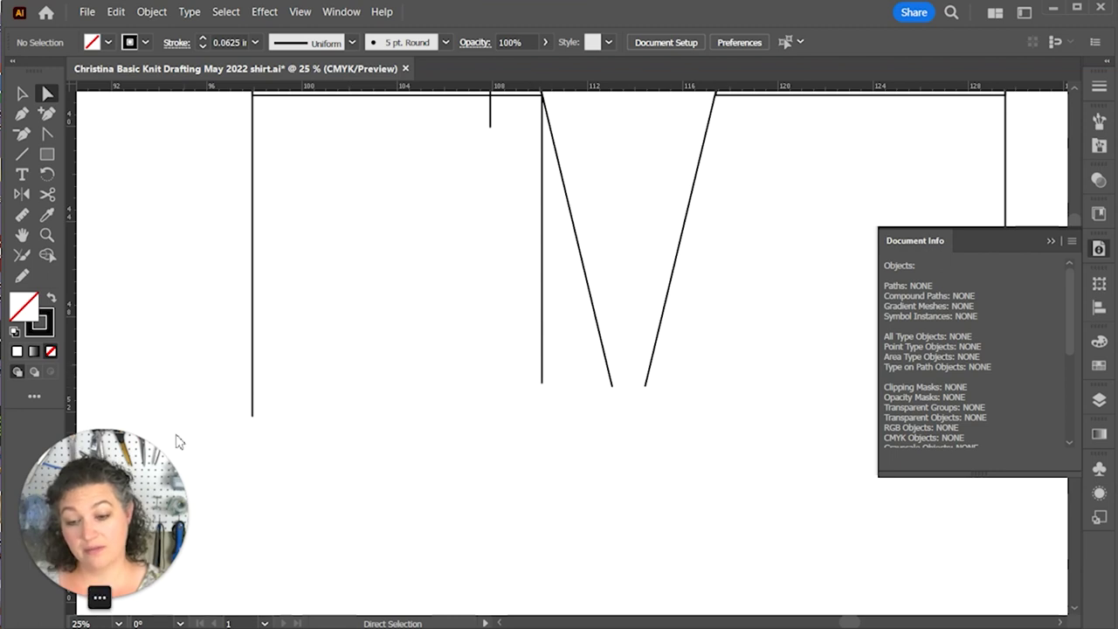
{"action": "scroll", "coordinate": [482, 380], "scroll_direction": "up", "scroll_amount": 2}
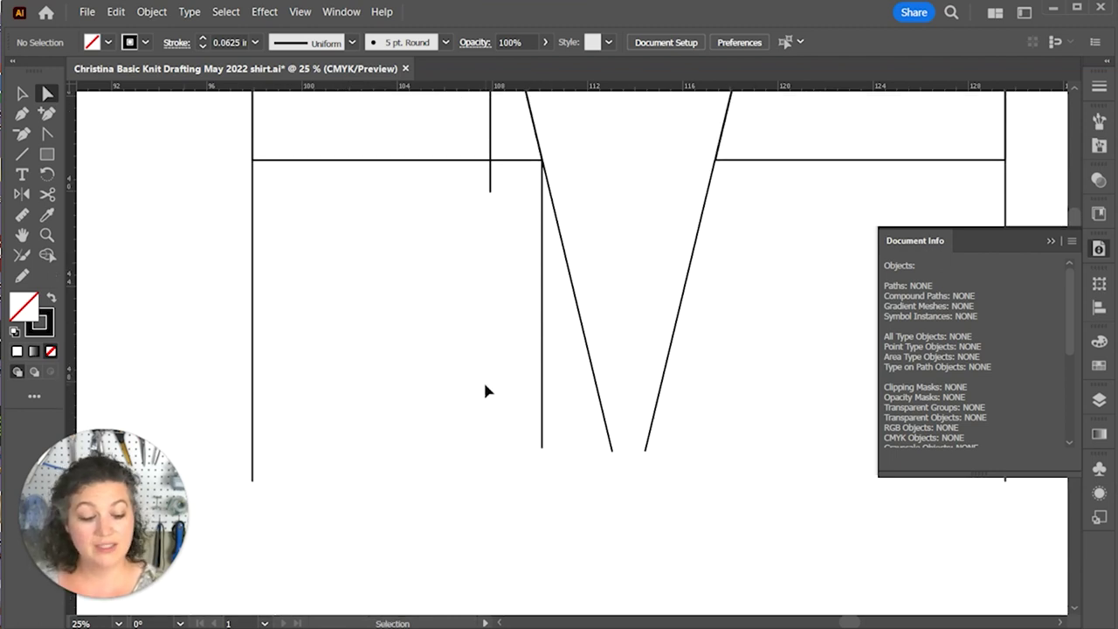
Step: Draw a pen line straight down from the right dart-leg intersection to hem level
{"action": "key", "text": "ctrl+minus"}
{"action": "key", "text": "space"}
{"action": "left_click_drag", "start_coordinate": [620, 289], "coordinate": [552, 398]}
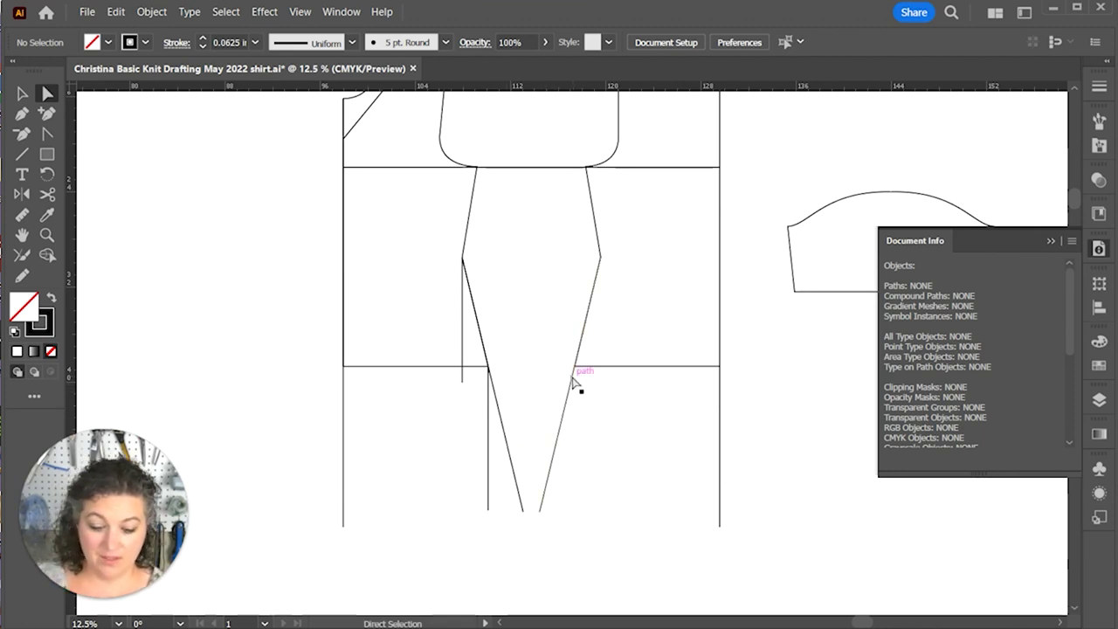
{"action": "key", "text": "p"}
{"action": "left_click_drag", "start_coordinate": [574, 362], "coordinate": [579, 463]}
{"action": "key", "text": "ctrl+z"}
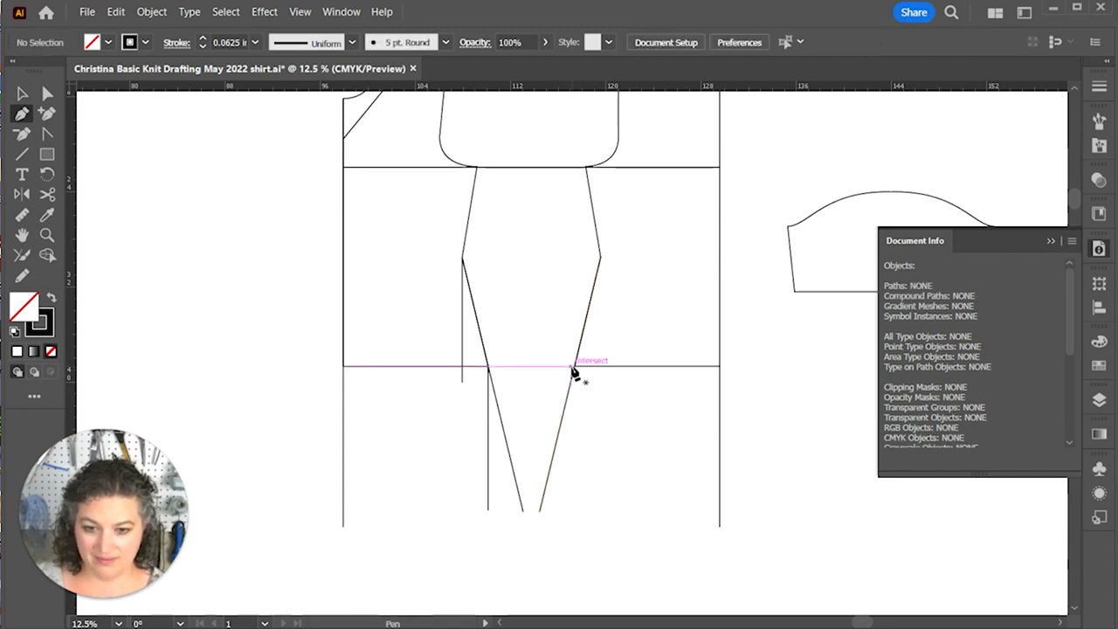
{"action": "left_click_drag", "start_coordinate": [574, 367], "coordinate": [584, 521]}
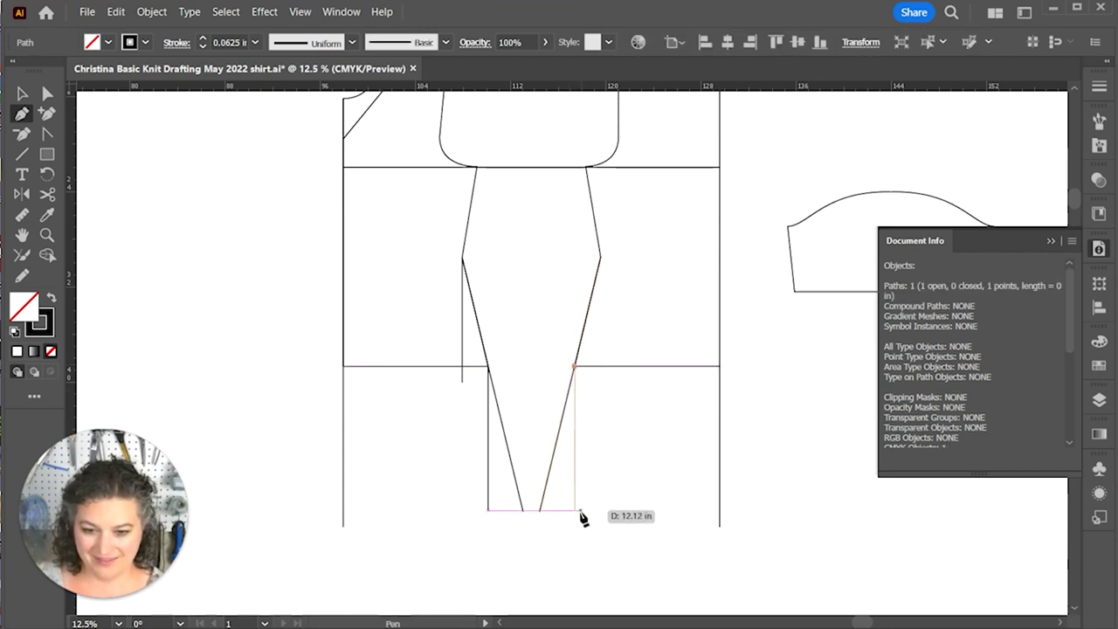
{"action": "left_click", "coordinate": [579, 514]}
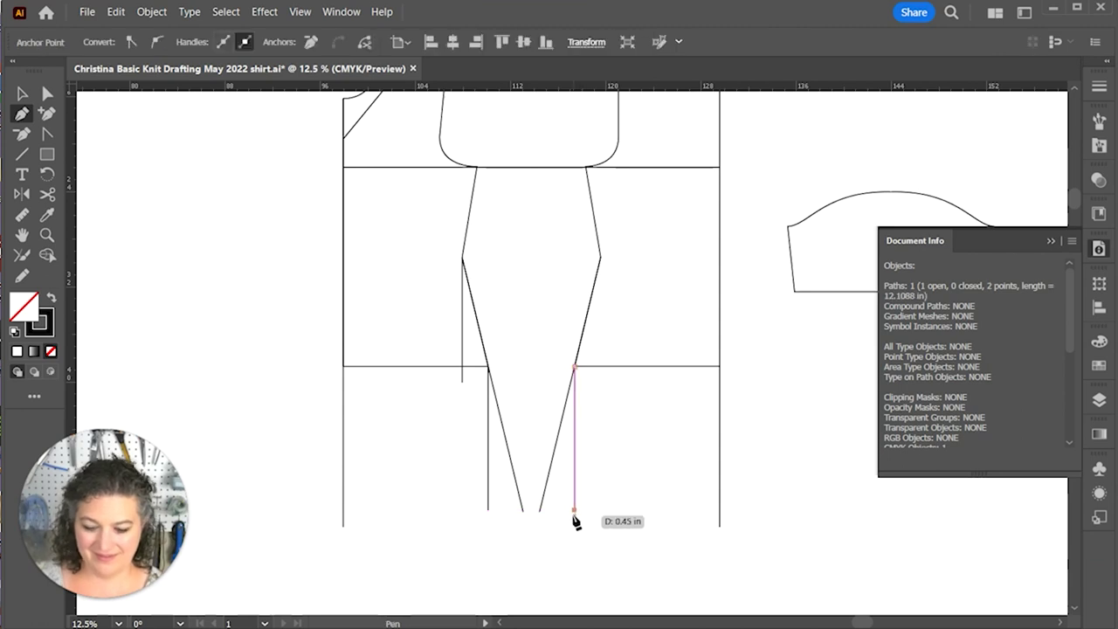
{"action": "key", "text": "v"}
{"action": "left_click", "coordinate": [753, 495]}
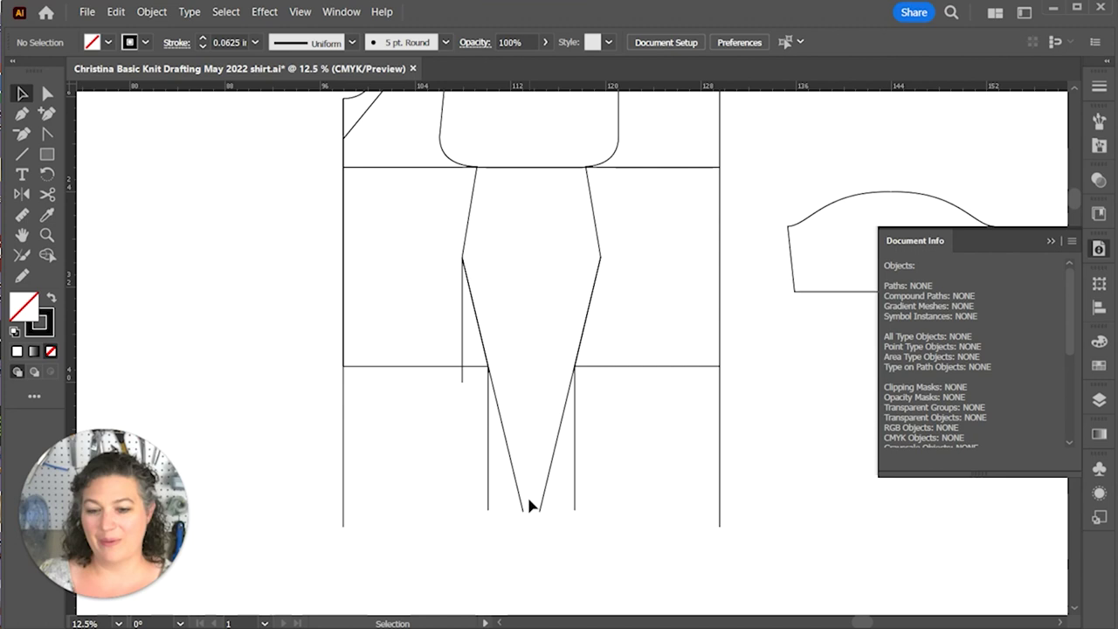
Step: Add a new top layer for tracing the bodice outlines
{"action": "left_click", "coordinate": [1051, 240]}
{"action": "scroll", "coordinate": [524, 411], "scroll_direction": "up", "scroll_amount": 3}
{"action": "scroll", "coordinate": [535, 394], "scroll_direction": "down", "scroll_amount": 1}
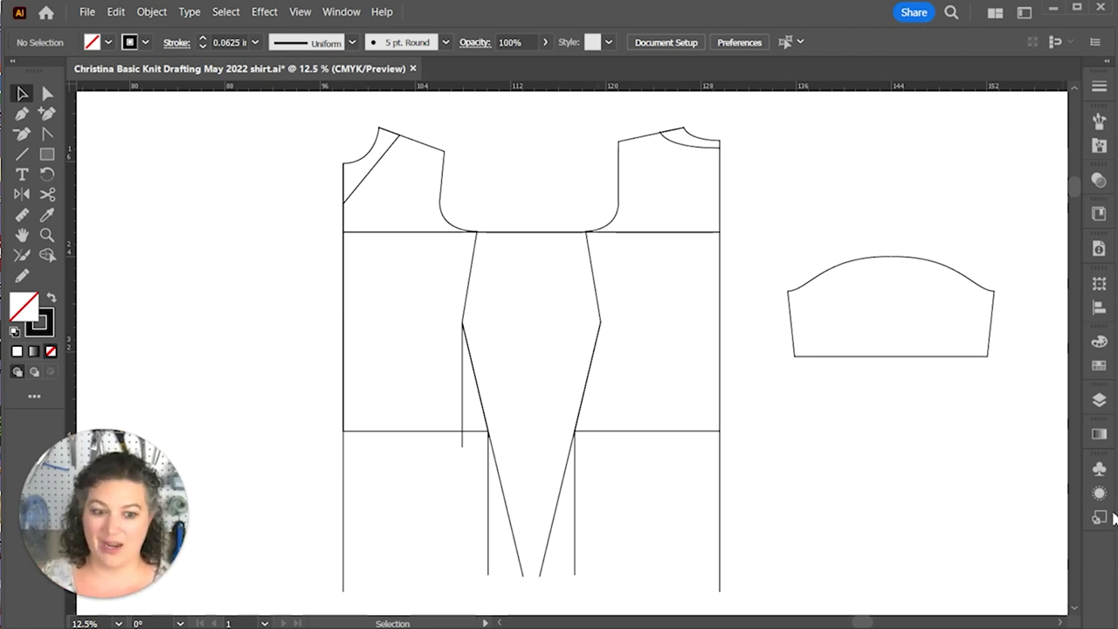
{"action": "left_click", "coordinate": [1098, 404]}
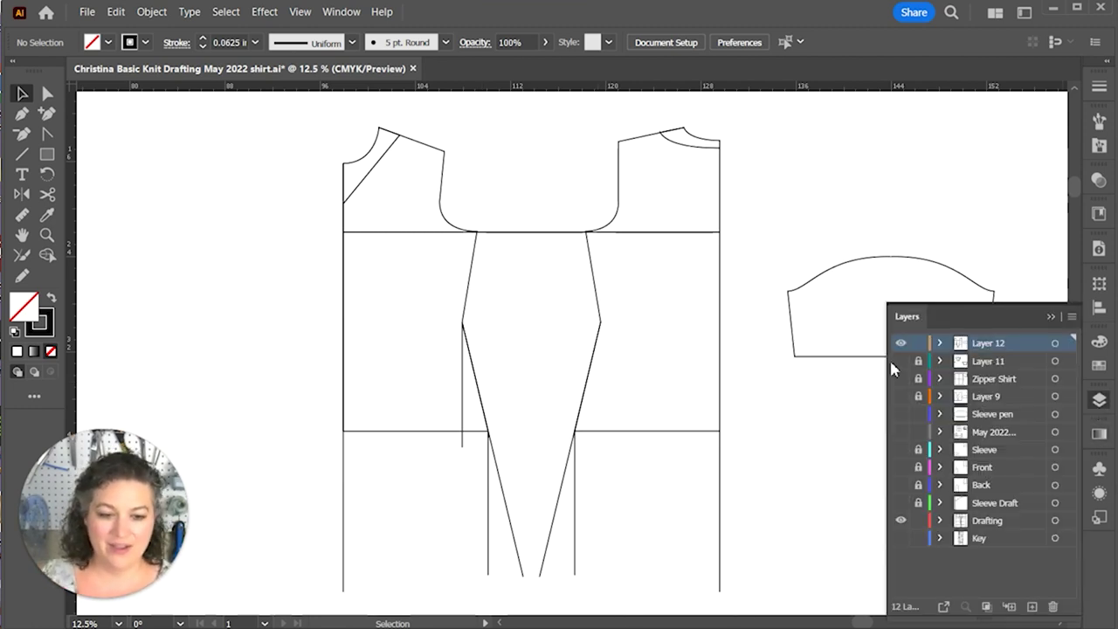
{"action": "left_click", "coordinate": [1032, 607]}
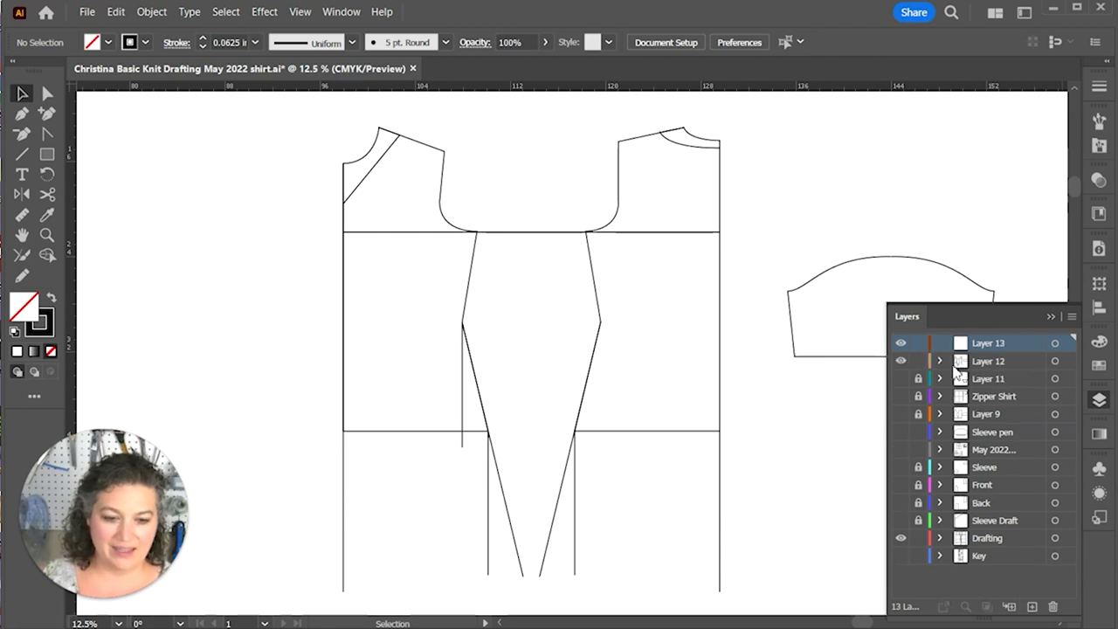
{"action": "left_click", "coordinate": [1051, 317]}
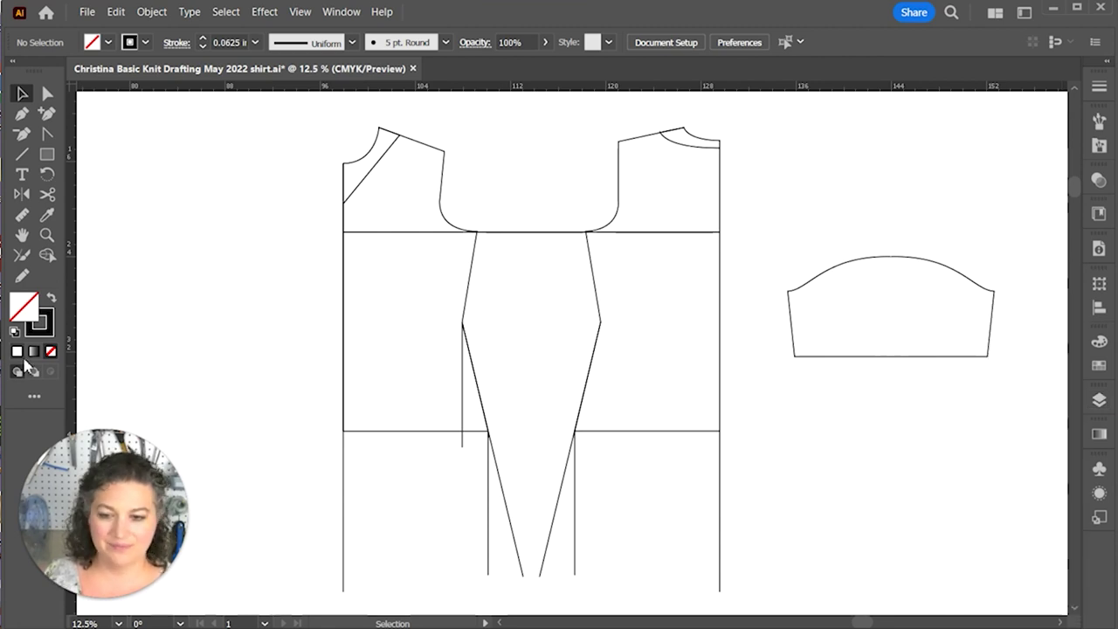
{"action": "scroll", "coordinate": [264, 361], "scroll_direction": "up", "scroll_amount": 2}
{"action": "scroll", "coordinate": [367, 337], "scroll_direction": "down", "scroll_amount": 2}
Step: Pen-trace the front bodice: centre front, hem, dart, curved armhole, shoulder and V-neck
{"action": "key", "text": "p"}
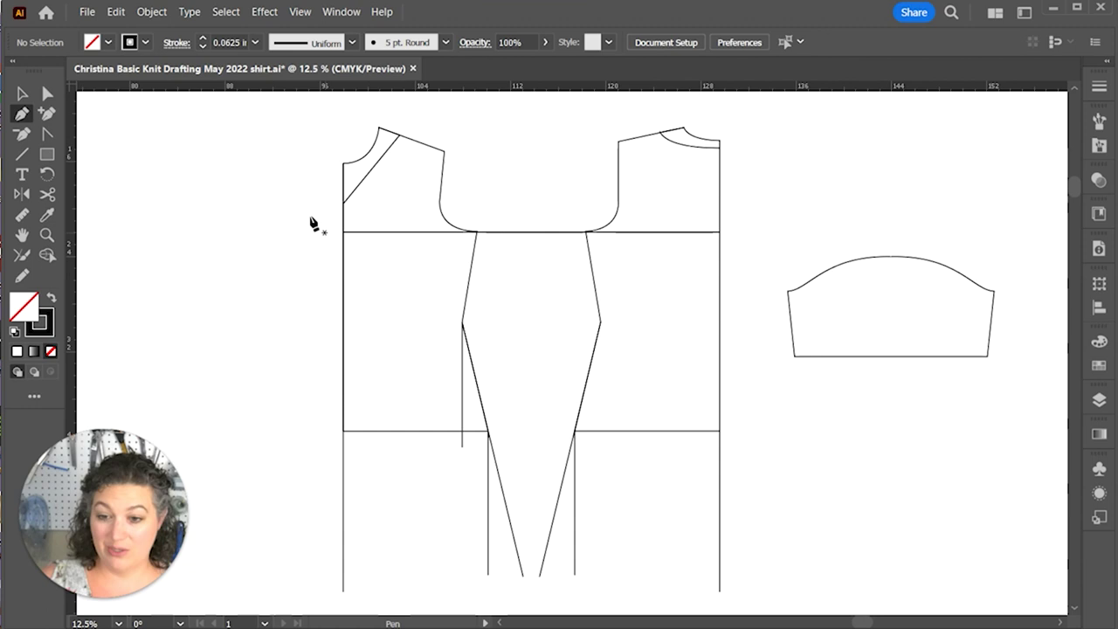
{"action": "left_click", "coordinate": [344, 203]}
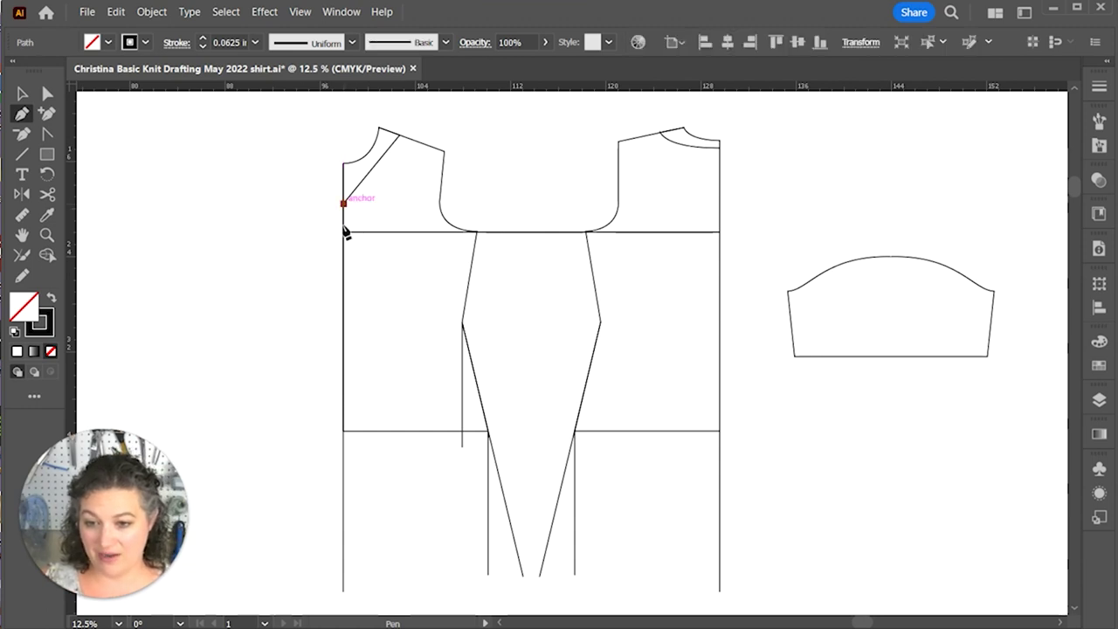
{"action": "scroll", "coordinate": [336, 437], "scroll_direction": "down", "scroll_amount": 2}
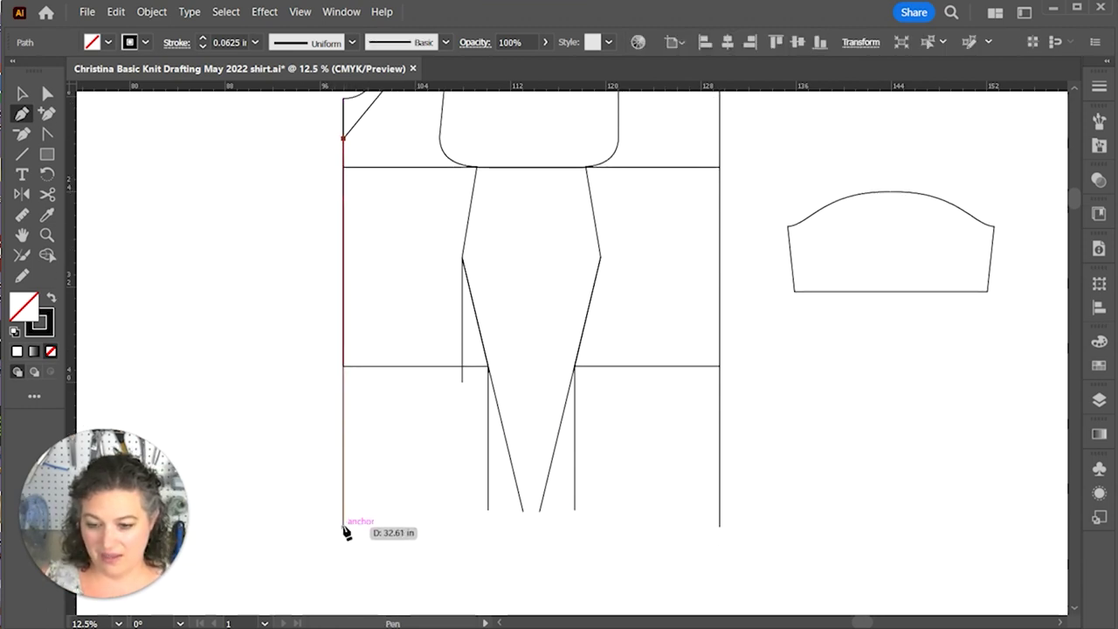
{"action": "left_click", "coordinate": [343, 526]}
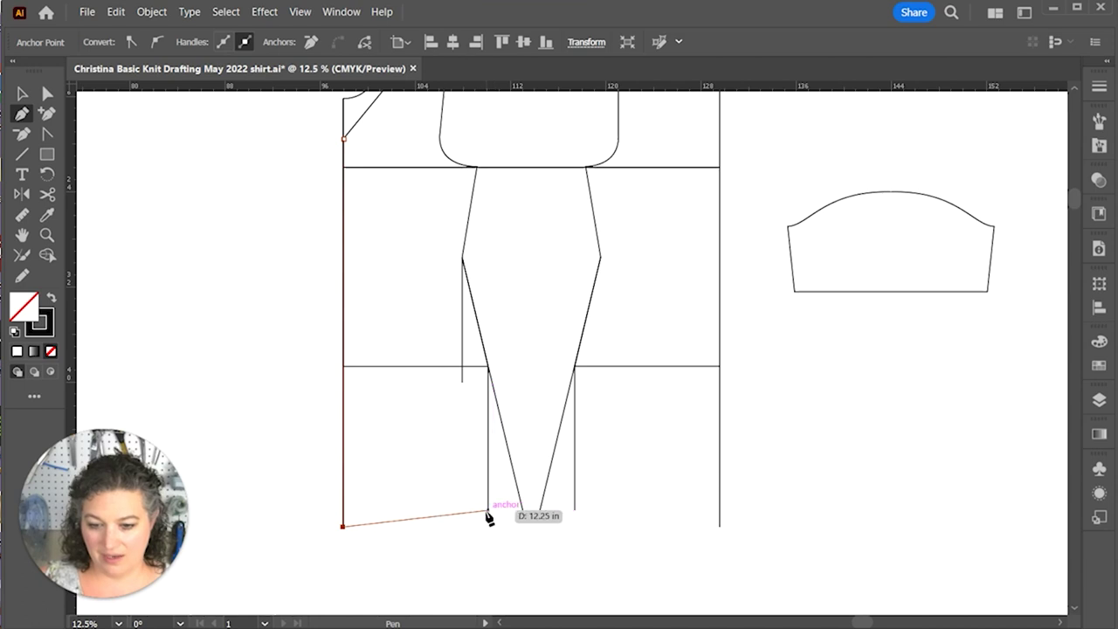
{"action": "left_click", "coordinate": [486, 514]}
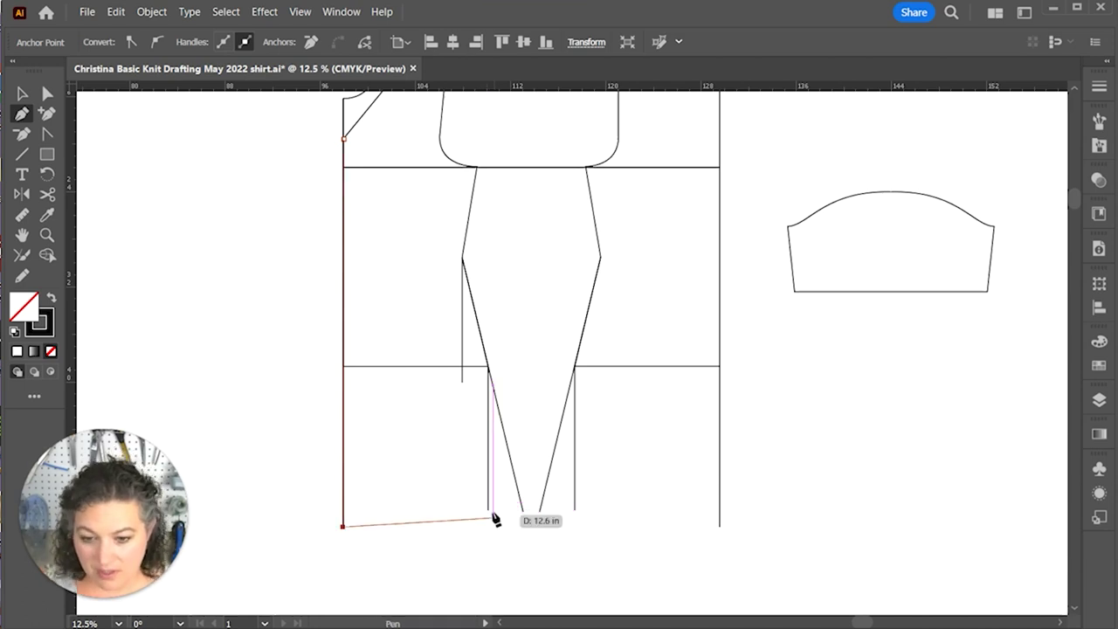
{"action": "left_click", "coordinate": [488, 367]}
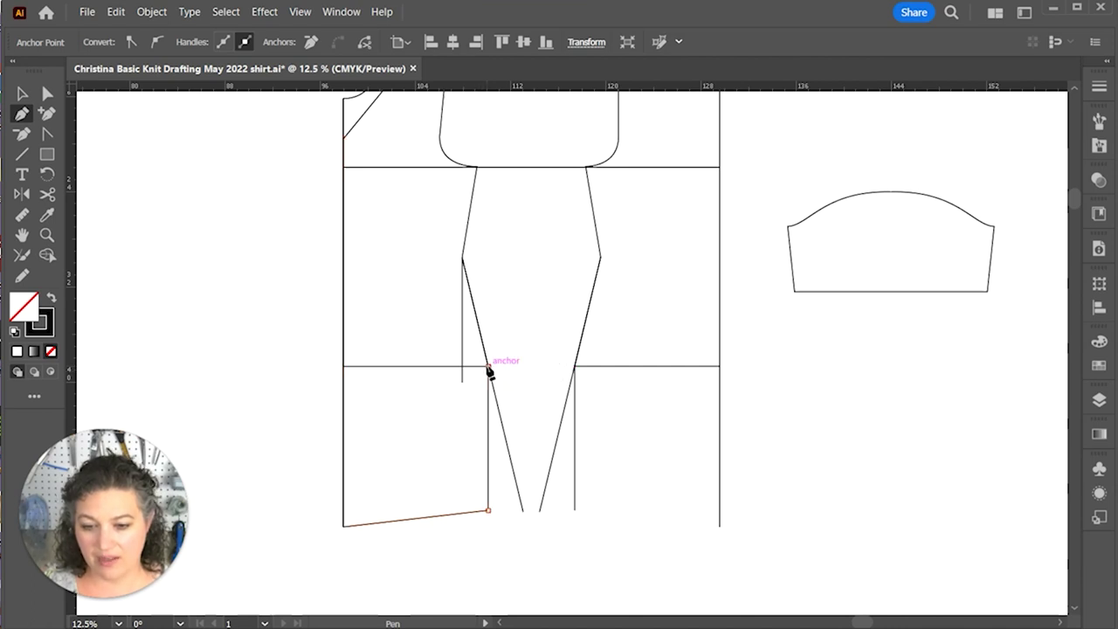
{"action": "left_click", "coordinate": [462, 258]}
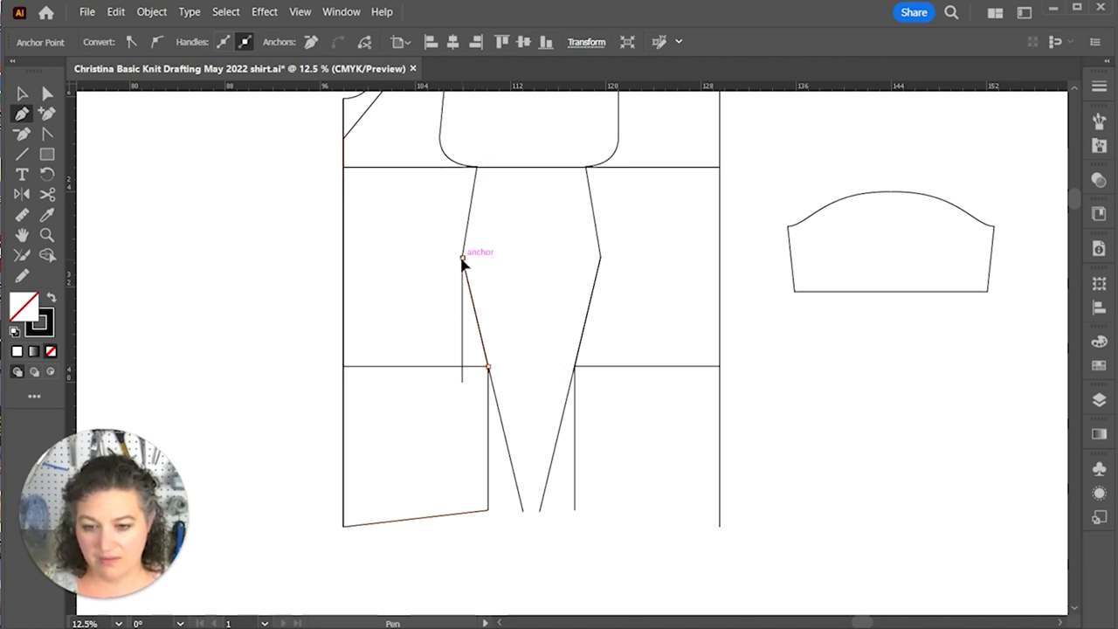
{"action": "left_click", "coordinate": [479, 167]}
{"action": "key", "text": "ctrl+plus"}
{"action": "key", "text": "ctrl+plus"}
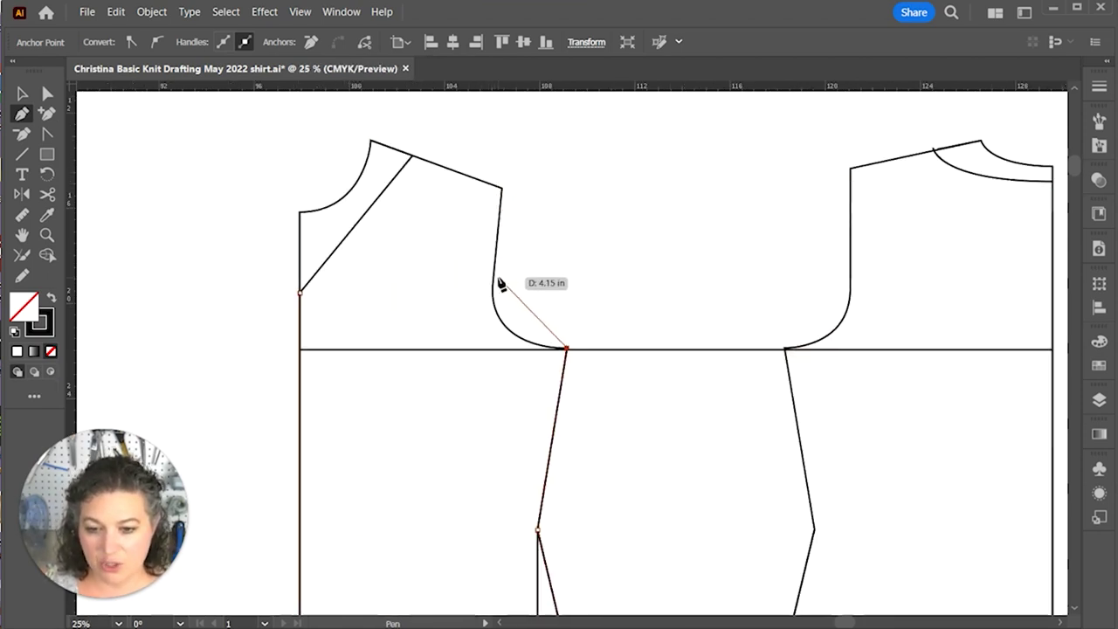
{"action": "key", "text": "ctrl+plus"}
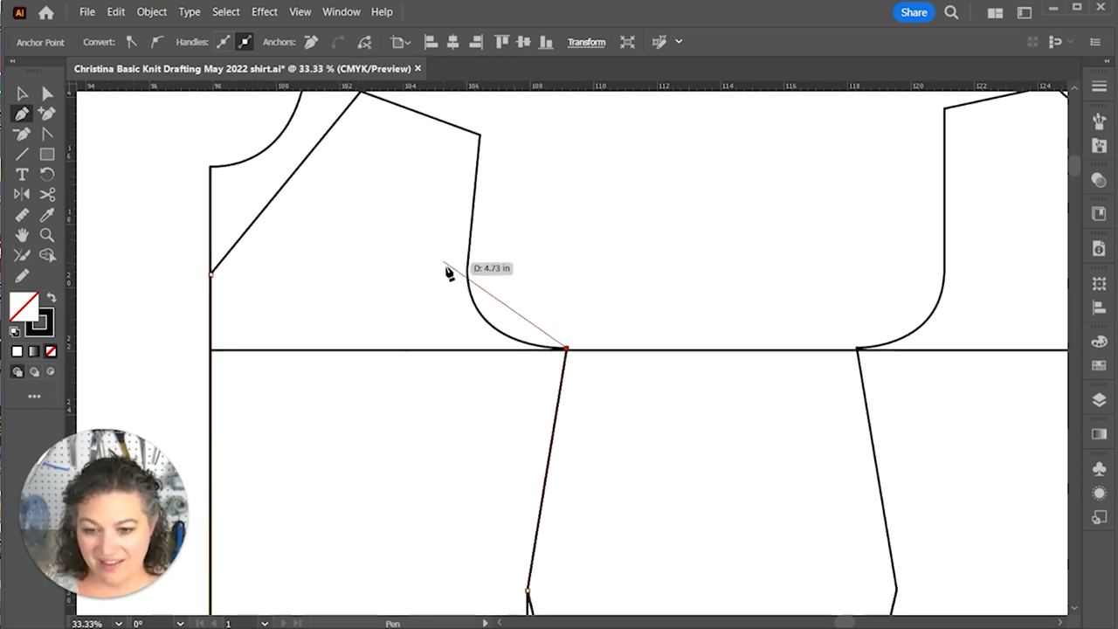
{"action": "left_click_drag", "start_coordinate": [467, 275], "coordinate": [464, 203]}
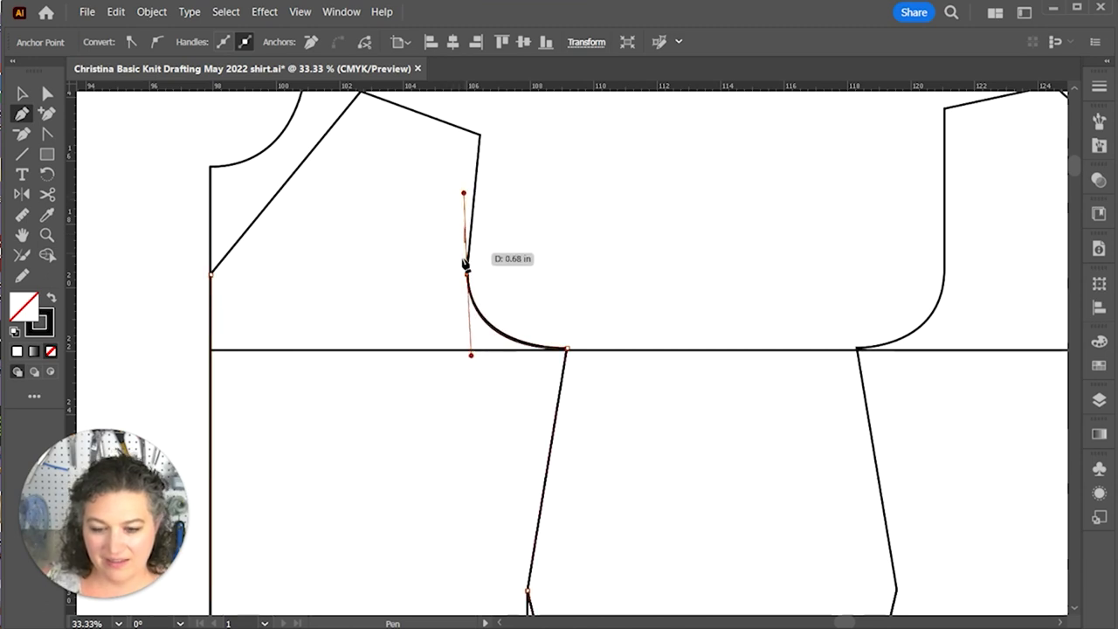
{"action": "left_click_drag", "start_coordinate": [468, 277], "coordinate": [425, 192]}
{"action": "scroll", "coordinate": [425, 192], "scroll_direction": "up", "scroll_amount": 1}
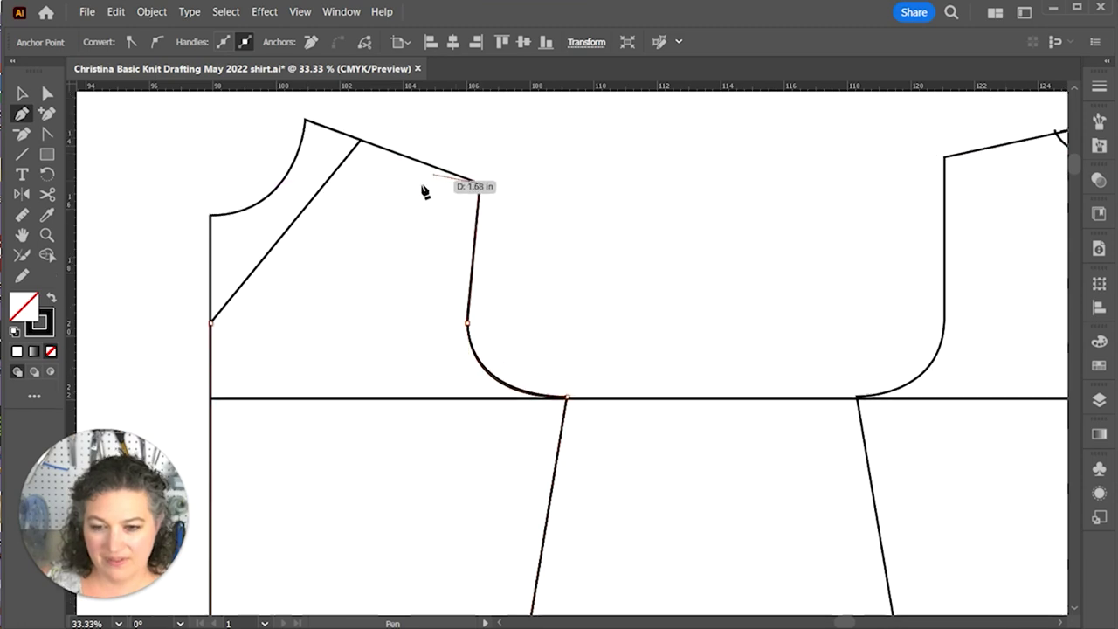
{"action": "left_click", "coordinate": [360, 141]}
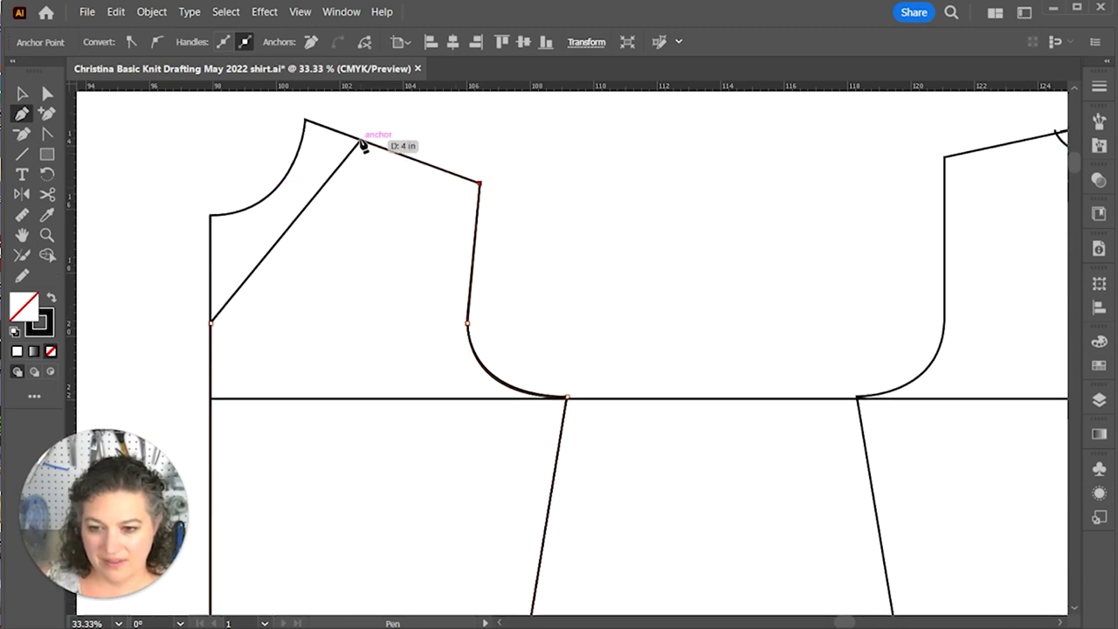
{"action": "left_click", "coordinate": [210, 323]}
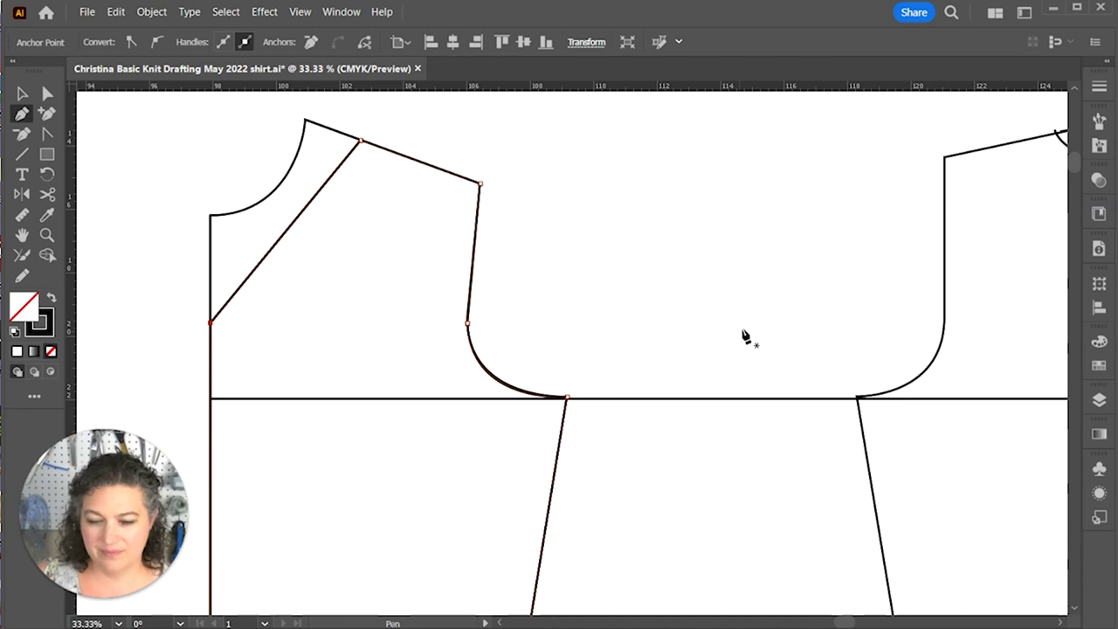
Step: Start the back bodice outline at its top corner, down centre back and across the hem
{"action": "left_click_drag", "start_coordinate": [754, 323], "coordinate": [454, 379]}
{"action": "left_click_drag", "start_coordinate": [561, 377], "coordinate": [544, 309]}
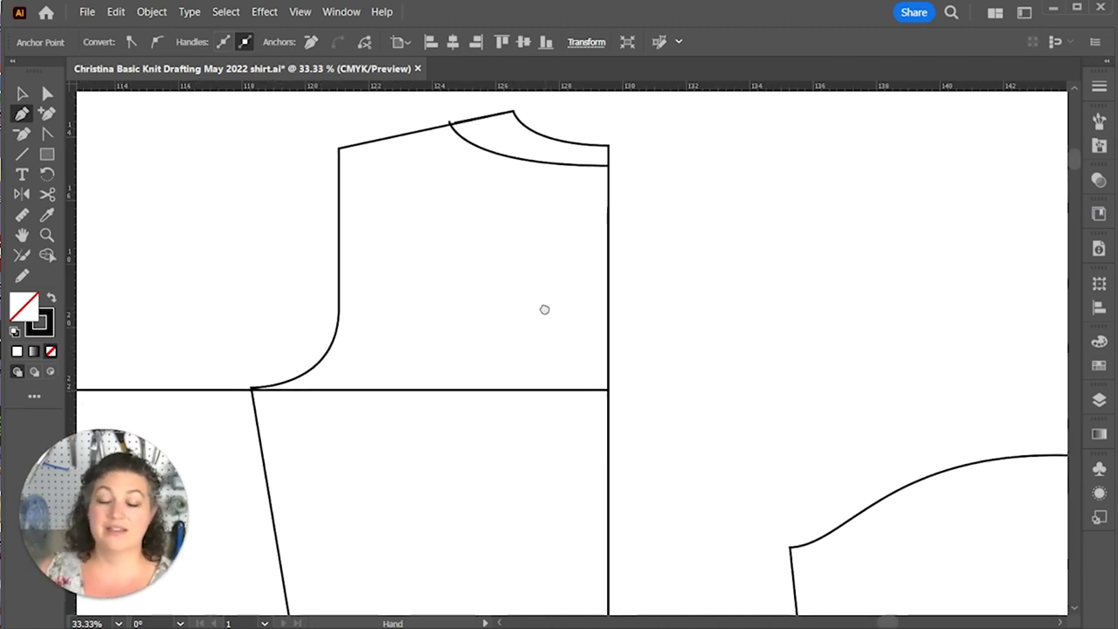
{"action": "left_click", "coordinate": [609, 165]}
{"action": "scroll", "coordinate": [635, 429], "scroll_direction": "down", "scroll_amount": 4}
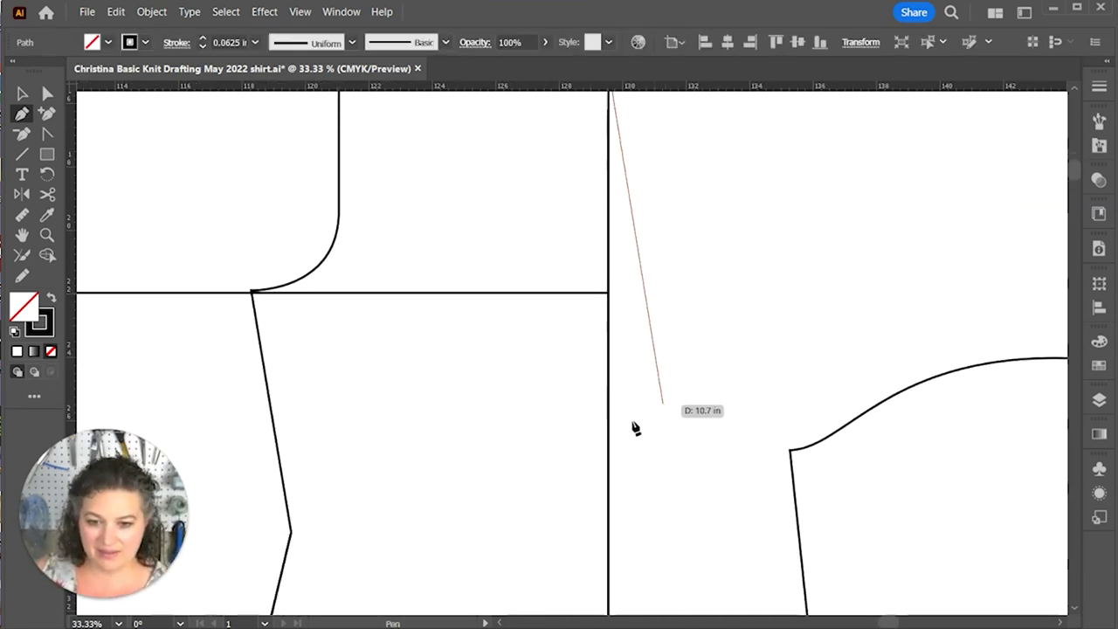
{"action": "scroll", "coordinate": [603, 511], "scroll_direction": "down", "scroll_amount": 15}
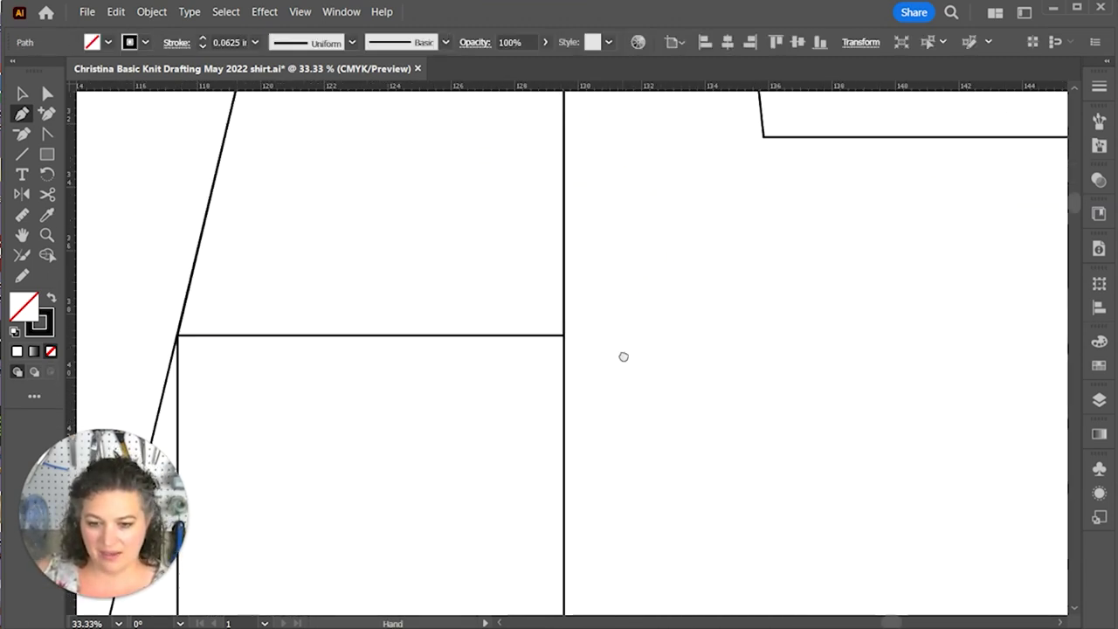
{"action": "left_click", "coordinate": [569, 451]}
{"action": "left_click_drag", "start_coordinate": [390, 442], "coordinate": [711, 417]}
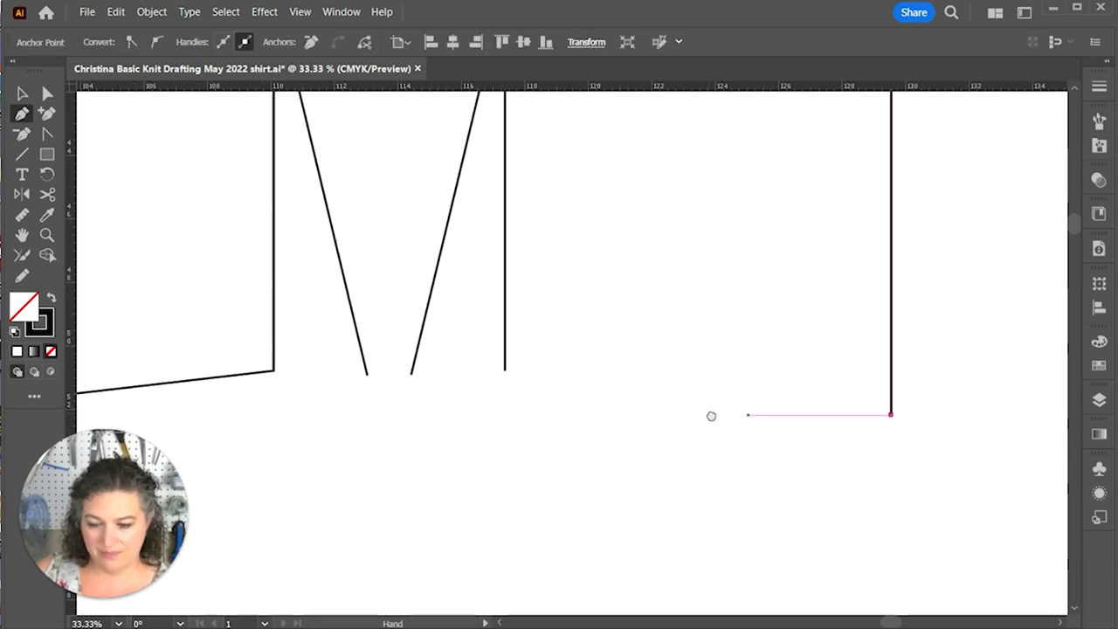
{"action": "left_click", "coordinate": [512, 377]}
Step: Continue the back outline up the side seam, around the armhole, shoulder and back neckline
{"action": "scroll", "coordinate": [599, 297], "scroll_direction": "up", "scroll_amount": 6}
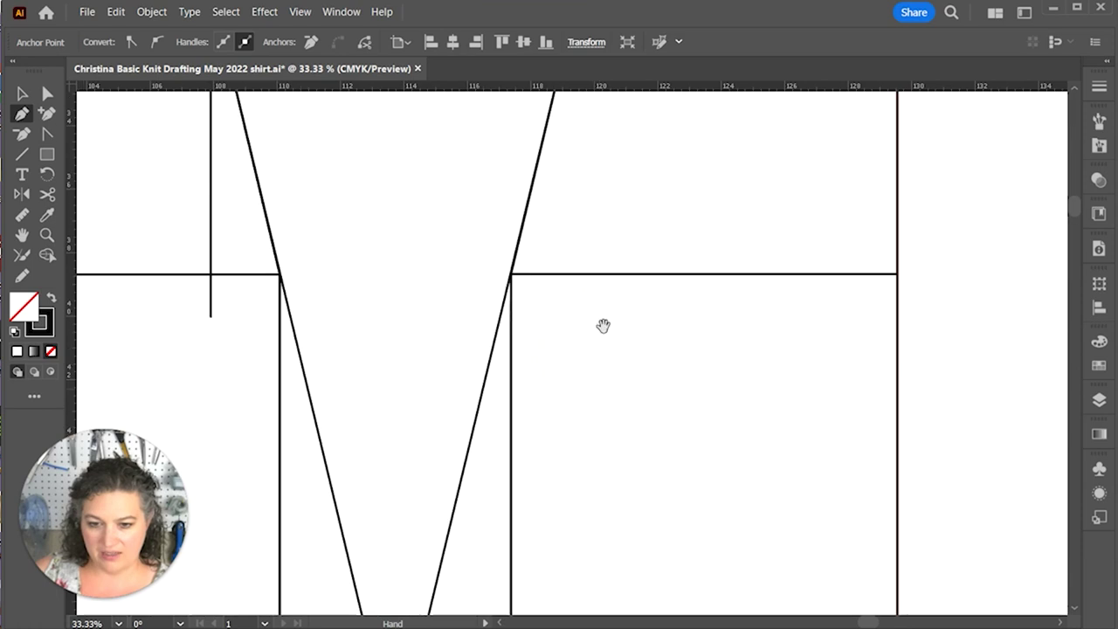
{"action": "left_click", "coordinate": [512, 276]}
{"action": "scroll", "coordinate": [554, 327], "scroll_direction": "up", "scroll_amount": 8}
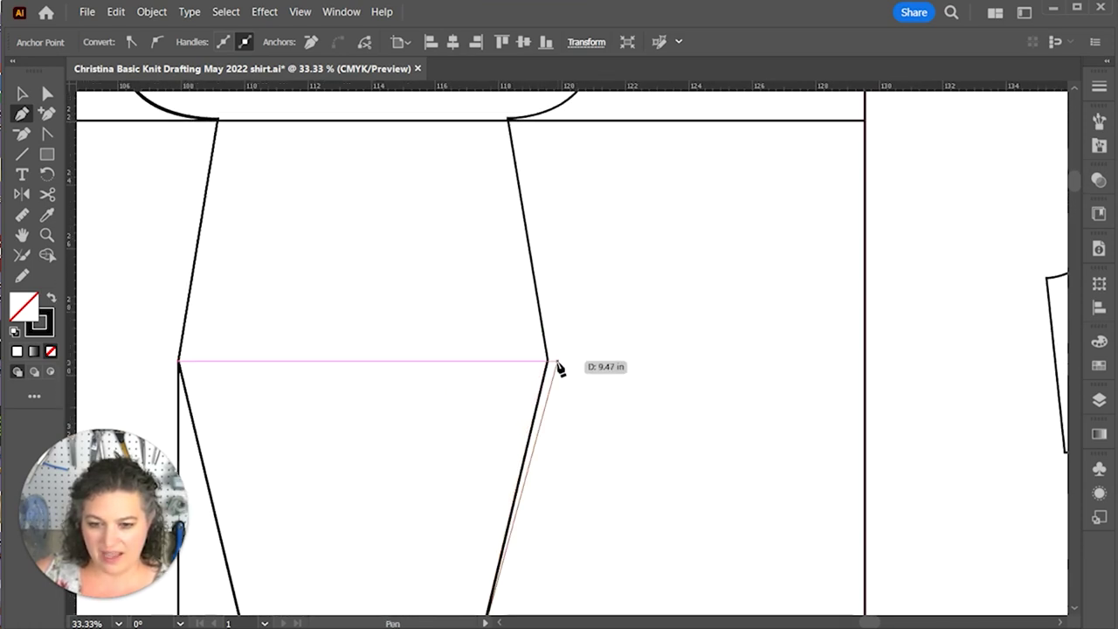
{"action": "left_click", "coordinate": [549, 362]}
{"action": "scroll", "coordinate": [559, 230], "scroll_direction": "up", "scroll_amount": 4}
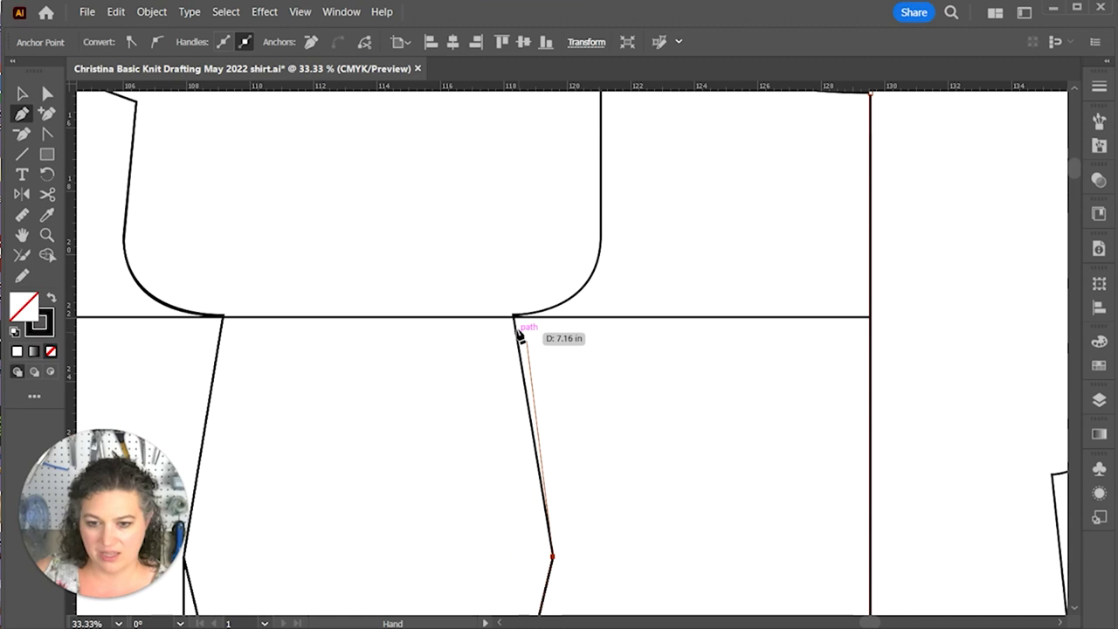
{"action": "left_click", "coordinate": [515, 317]}
{"action": "scroll", "coordinate": [627, 270], "scroll_direction": "up", "scroll_amount": 1}
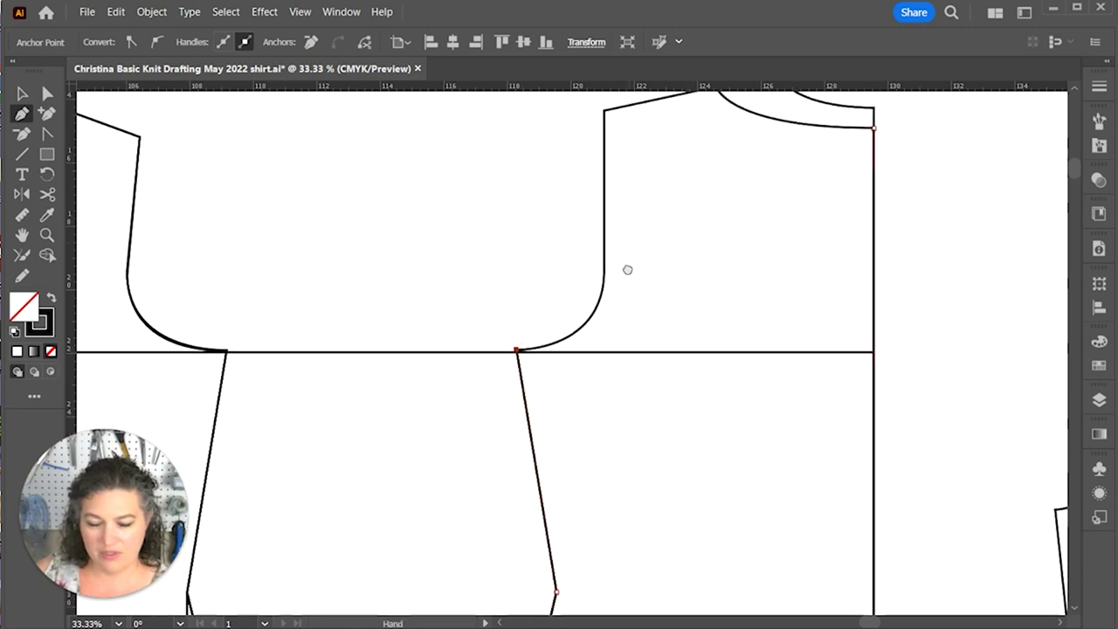
{"action": "scroll", "coordinate": [628, 270], "scroll_direction": "up", "scroll_amount": 2}
{"action": "left_click_drag", "start_coordinate": [589, 350], "coordinate": [592, 278]}
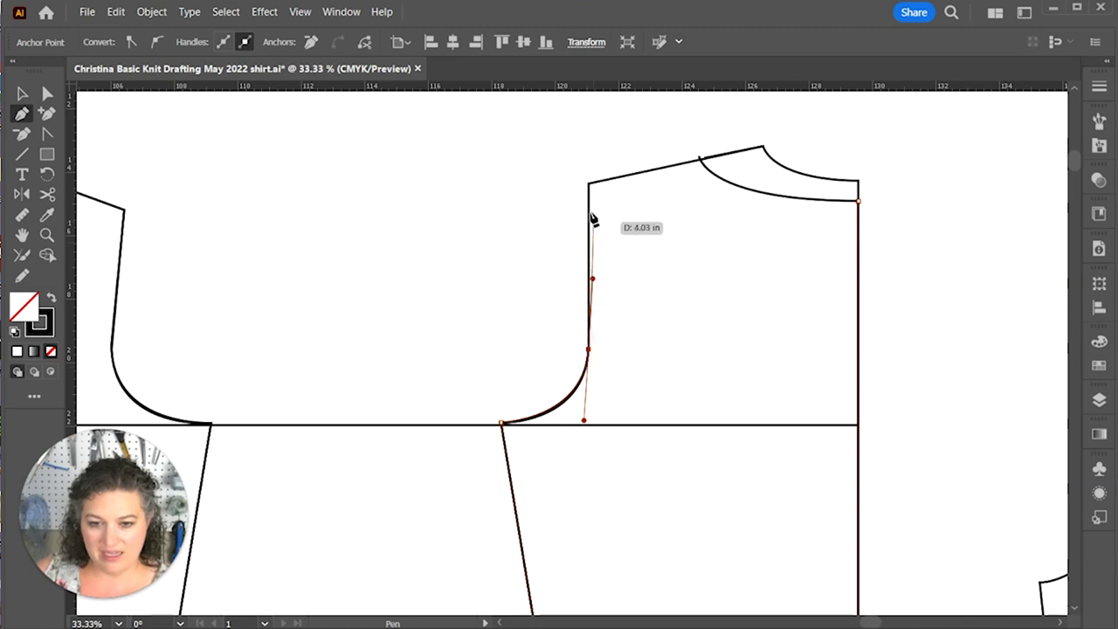
{"action": "left_click", "coordinate": [589, 184]}
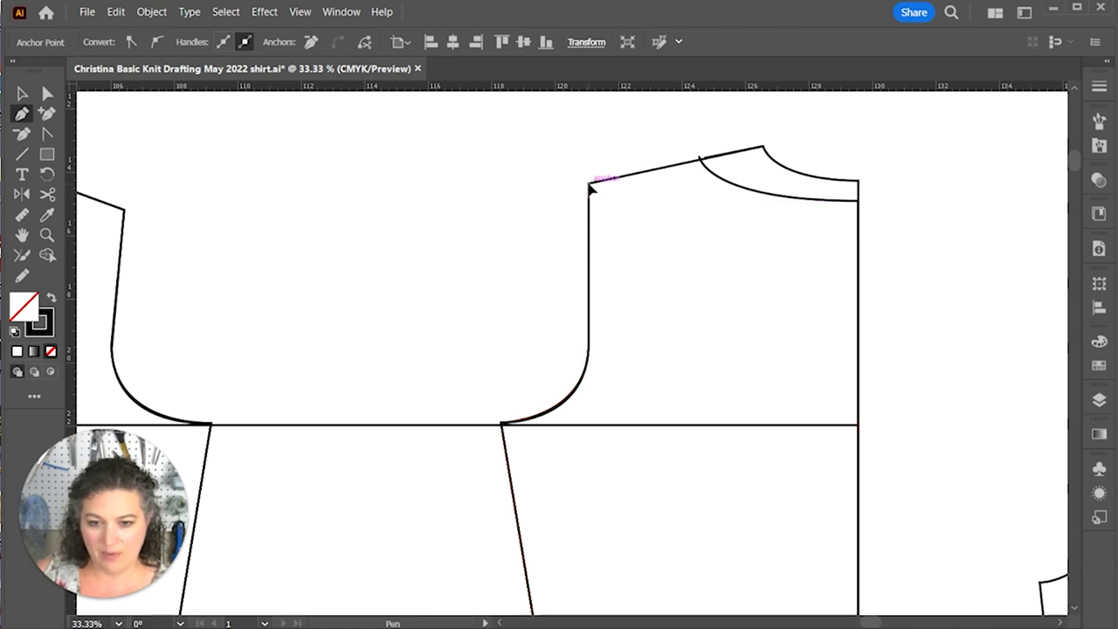
{"action": "left_click", "coordinate": [699, 160]}
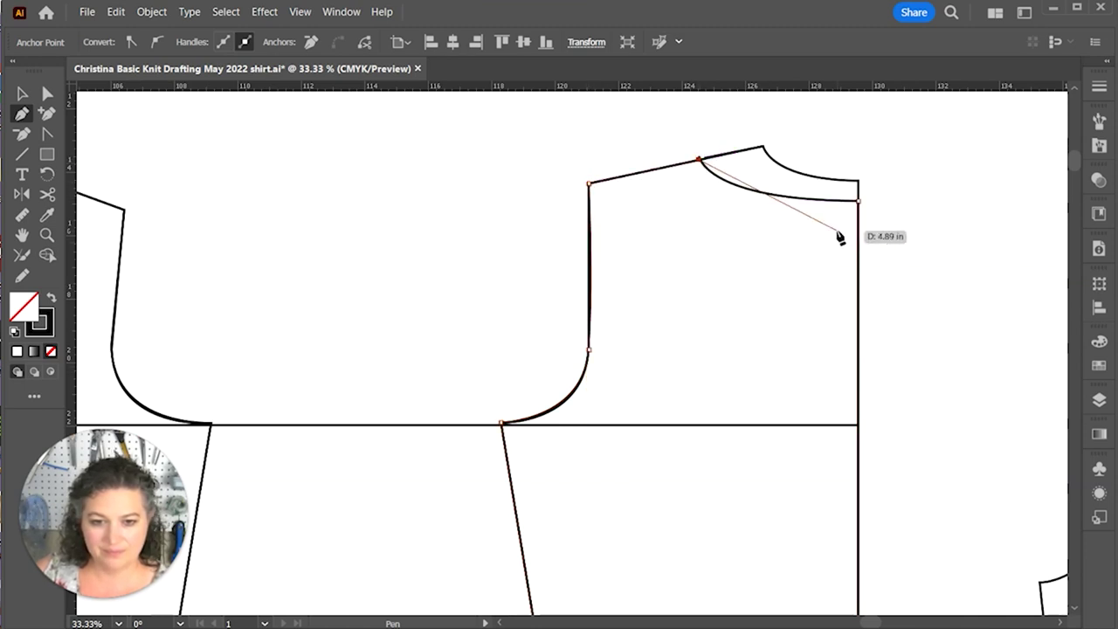
{"action": "left_click_drag", "start_coordinate": [859, 201], "coordinate": [990, 200]}
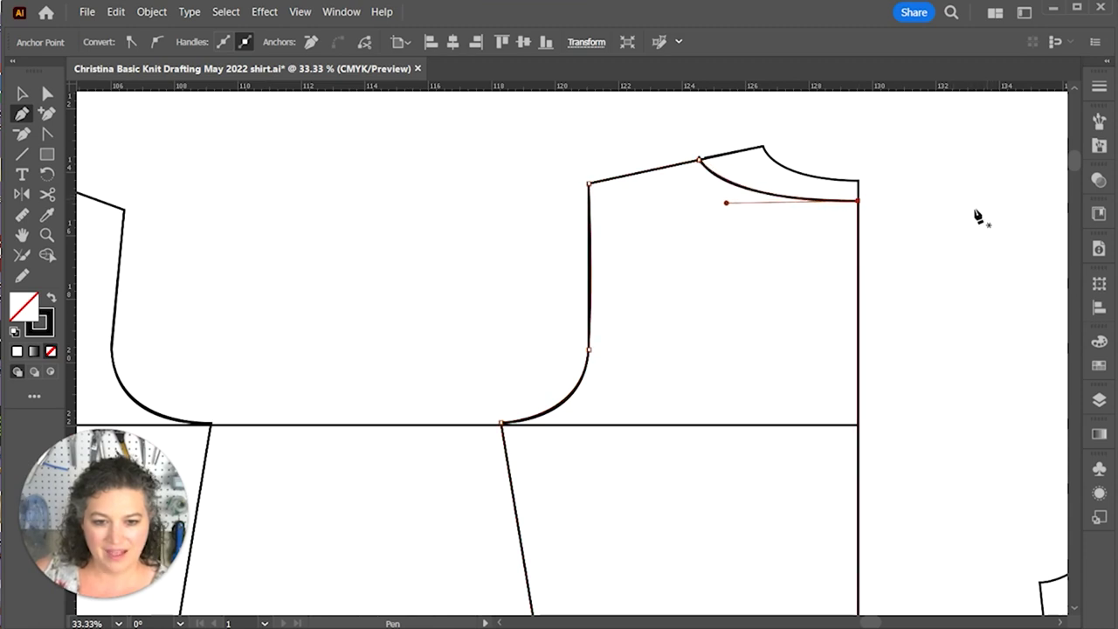
Step: Add an anchor on the back piece's hem and drag it into a gentle curve
{"action": "key", "text": "v"}
{"action": "left_click", "coordinate": [819, 325]}
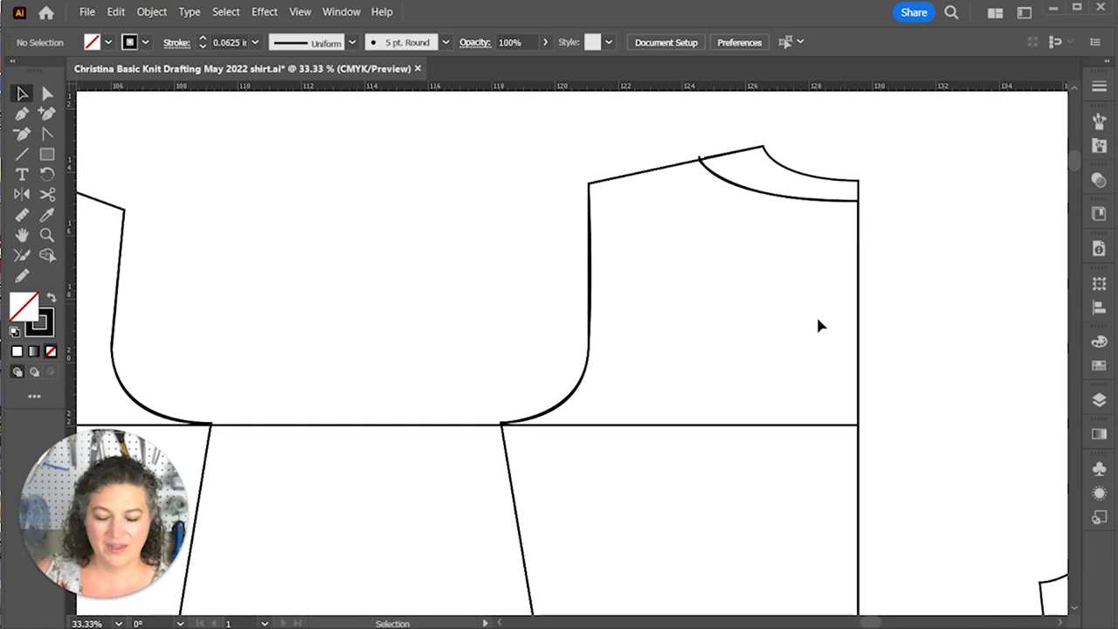
{"action": "scroll", "coordinate": [818, 325], "scroll_direction": "down", "scroll_amount": 12}
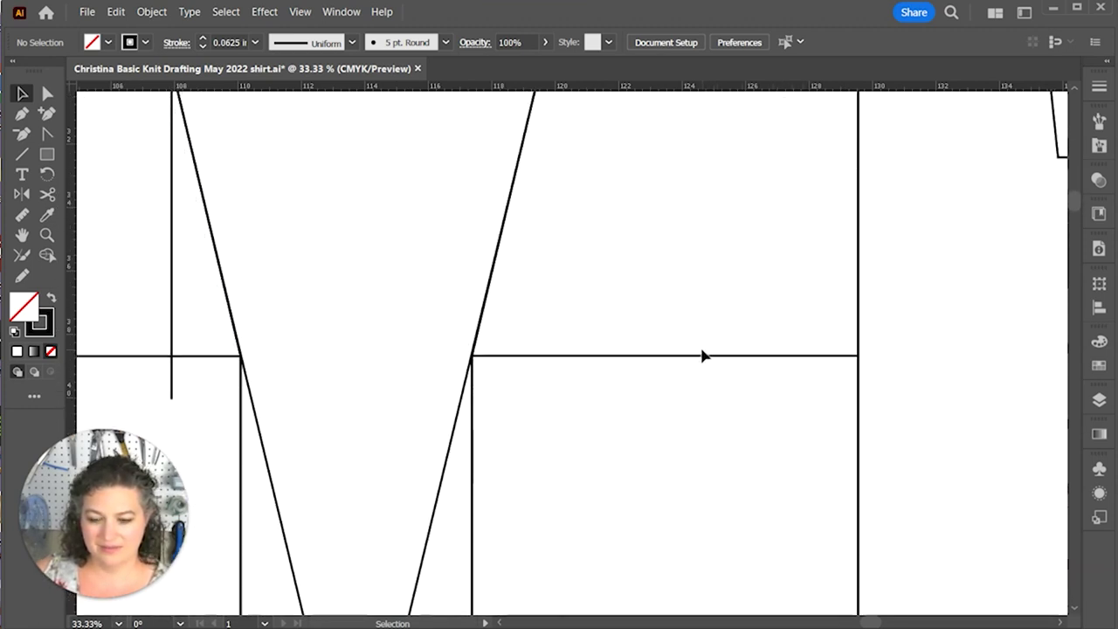
{"action": "scroll", "coordinate": [704, 356], "scroll_direction": "down", "scroll_amount": 6}
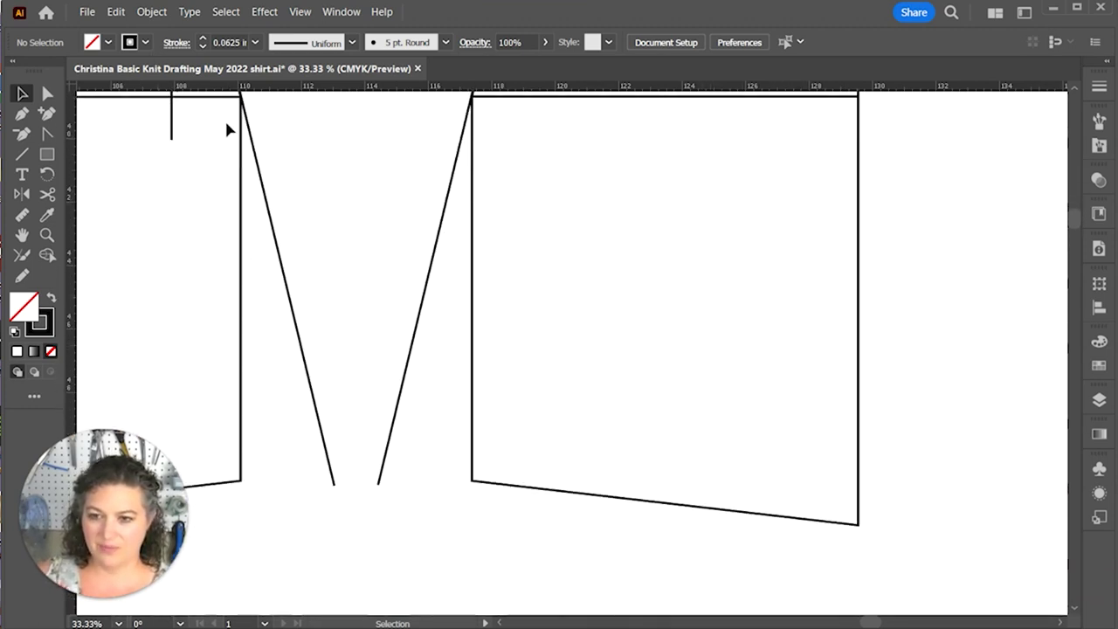
{"action": "key", "text": "a"}
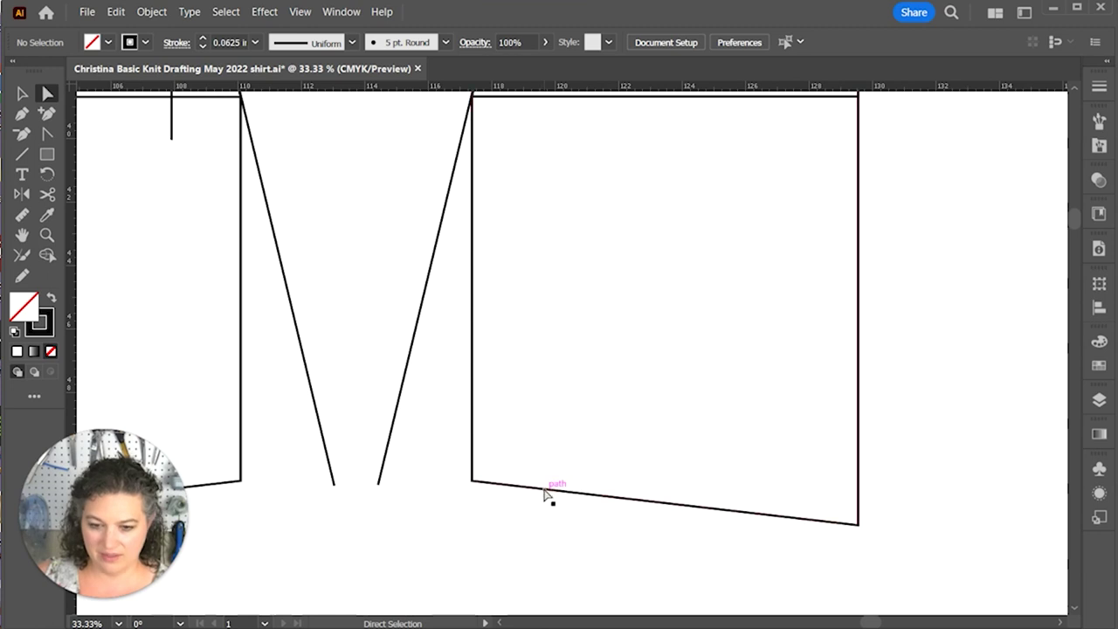
{"action": "left_click", "coordinate": [544, 489]}
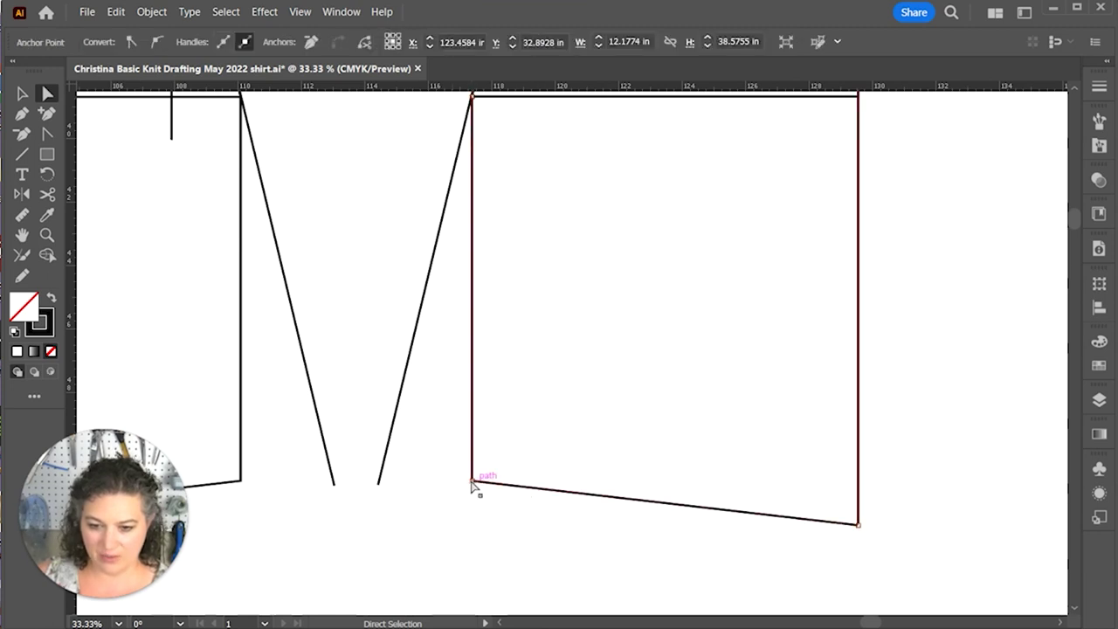
{"action": "key", "text": "plus"}
{"action": "left_click", "coordinate": [670, 504]}
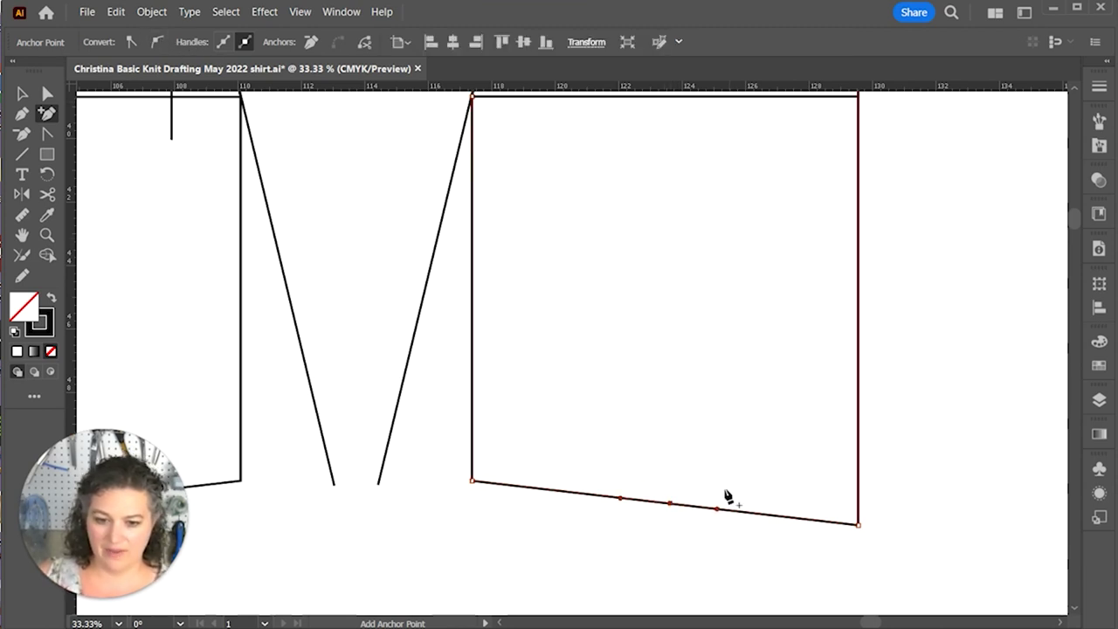
{"action": "key", "text": "a"}
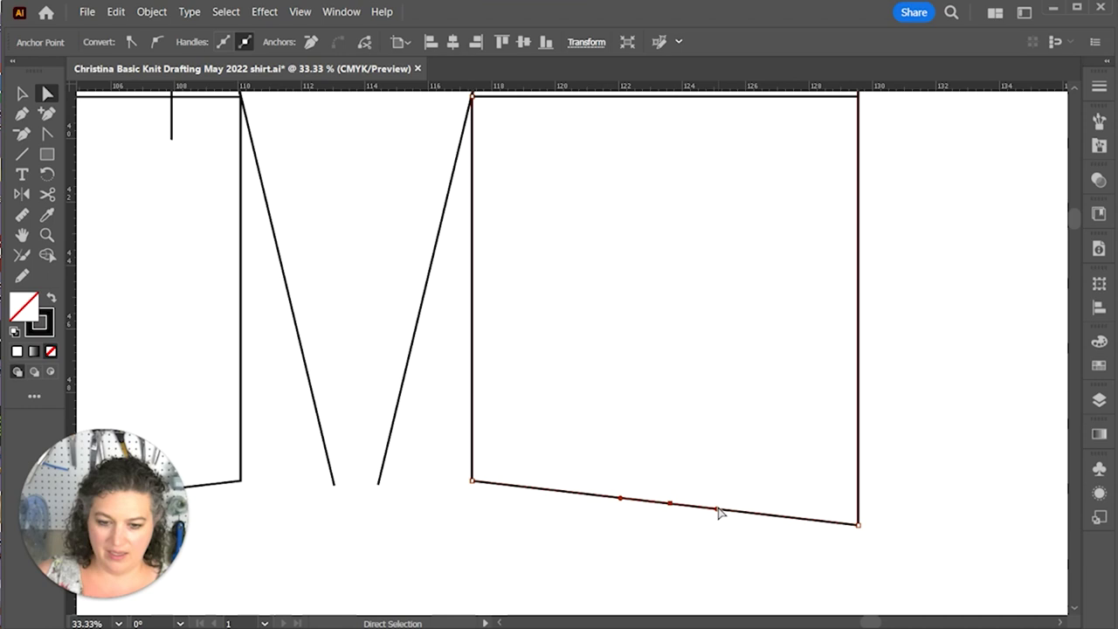
{"action": "left_click_drag", "start_coordinate": [717, 514], "coordinate": [797, 530]}
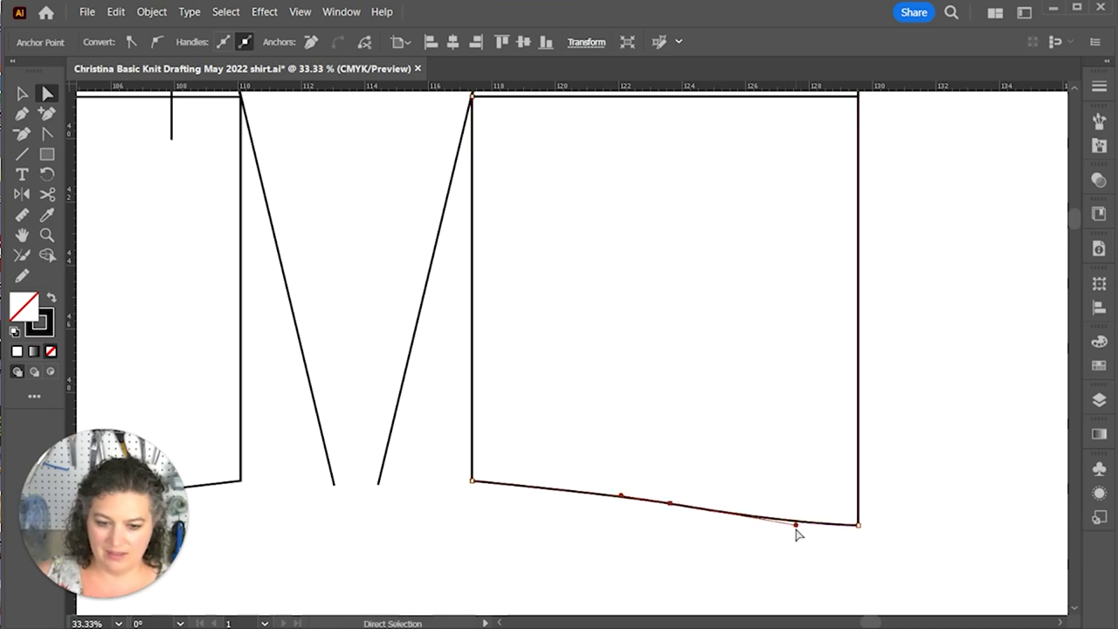
{"action": "left_click_drag", "start_coordinate": [620, 497], "coordinate": [546, 487]}
{"action": "left_click", "coordinate": [574, 530]}
Step: Add an anchor on the other piece's hem and shape it into a curve level with the side corner
{"action": "left_click_drag", "start_coordinate": [400, 554], "coordinate": [779, 504]}
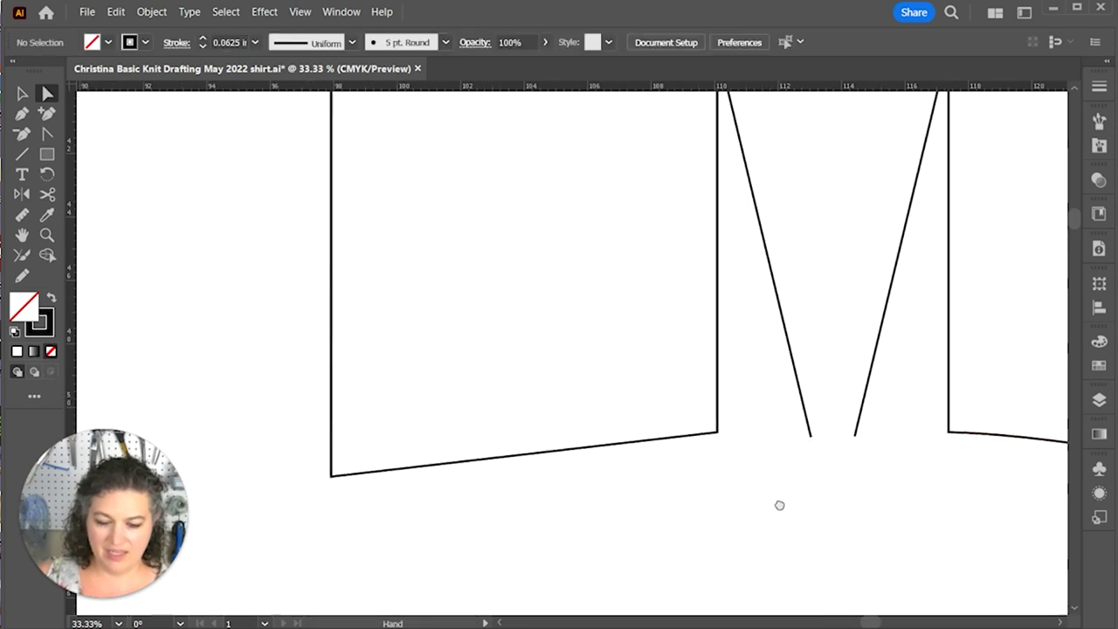
{"action": "key", "text": "plus"}
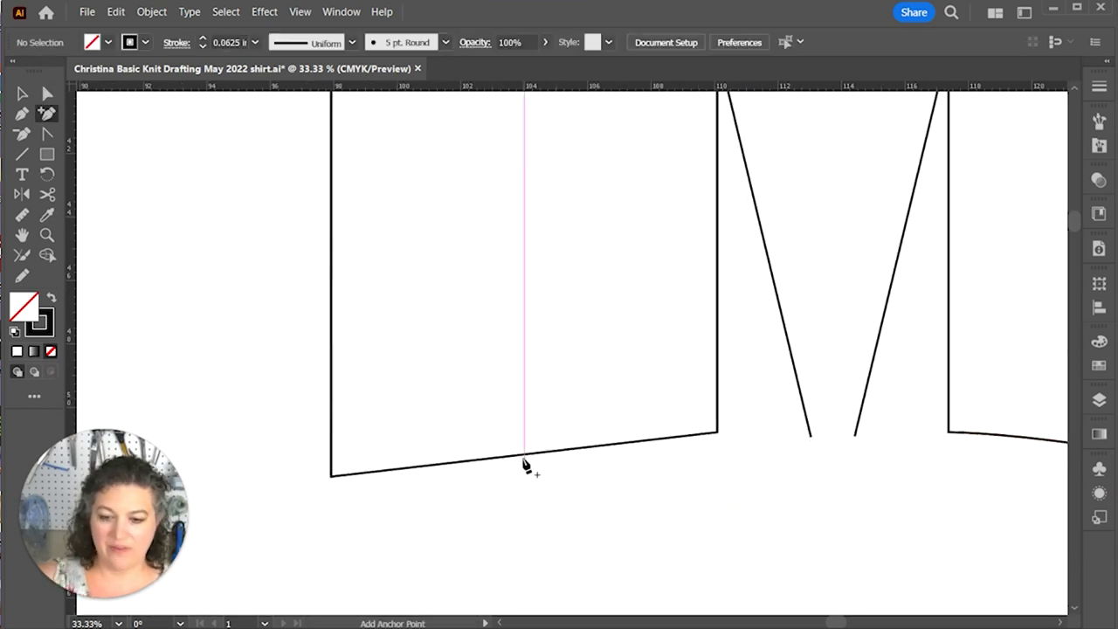
{"action": "left_click", "coordinate": [523, 455]}
{"action": "key", "text": "a"}
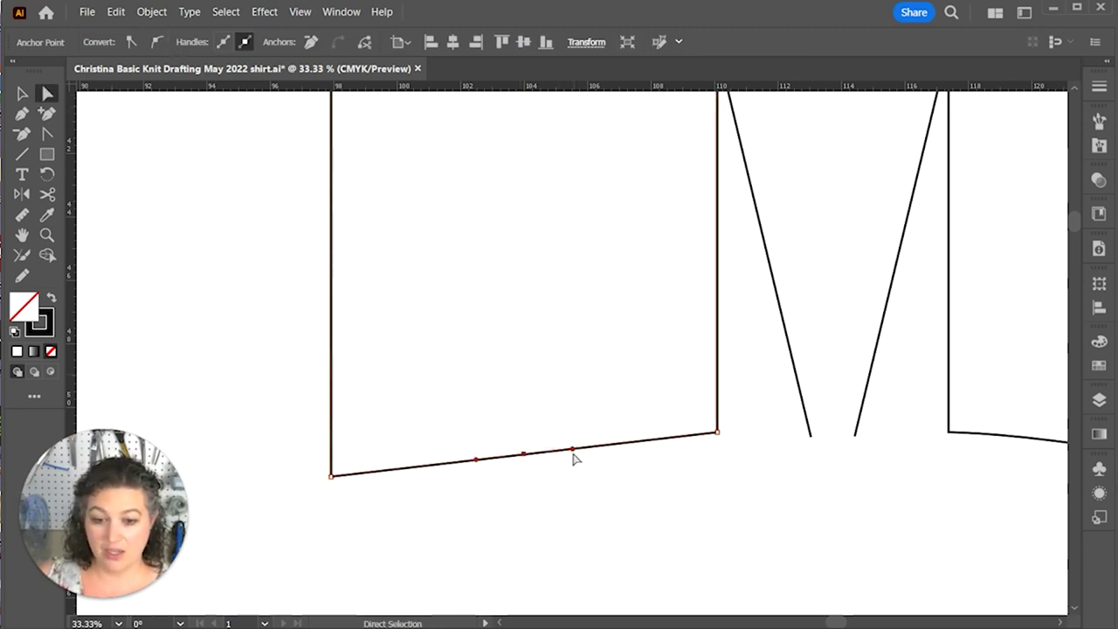
{"action": "left_click_drag", "start_coordinate": [574, 455], "coordinate": [603, 432]}
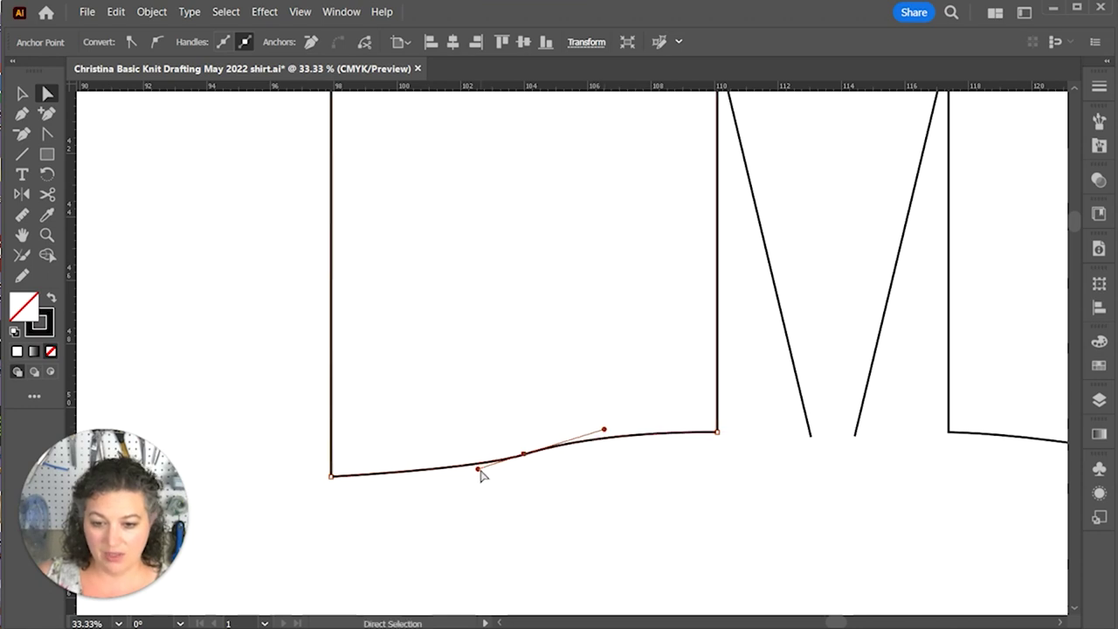
{"action": "left_click_drag", "start_coordinate": [480, 470], "coordinate": [441, 476]}
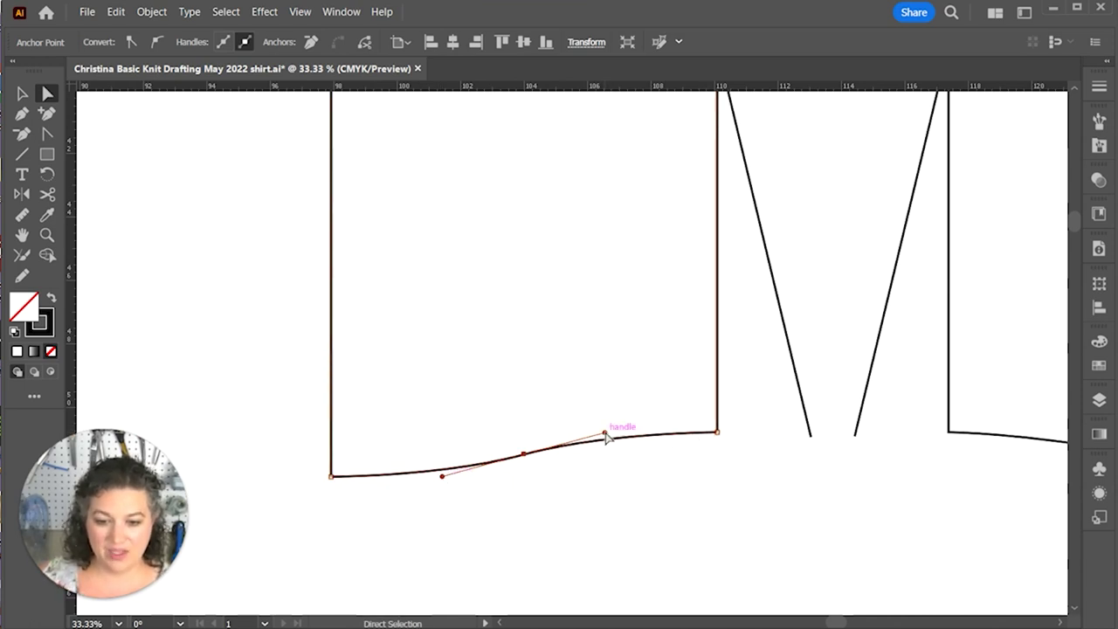
{"action": "left_click_drag", "start_coordinate": [606, 436], "coordinate": [607, 432]}
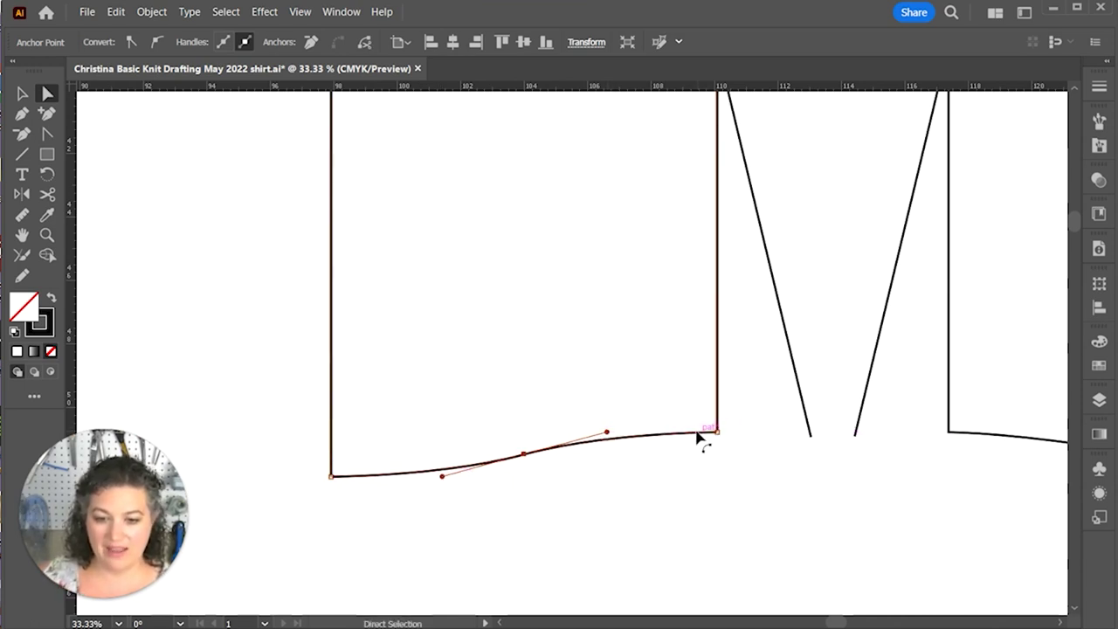
Step: Convert the left and right side-seam hip corners to smooth points
{"action": "key", "text": "ctrl+minus"}
{"action": "key", "text": "ctrl+minus"}
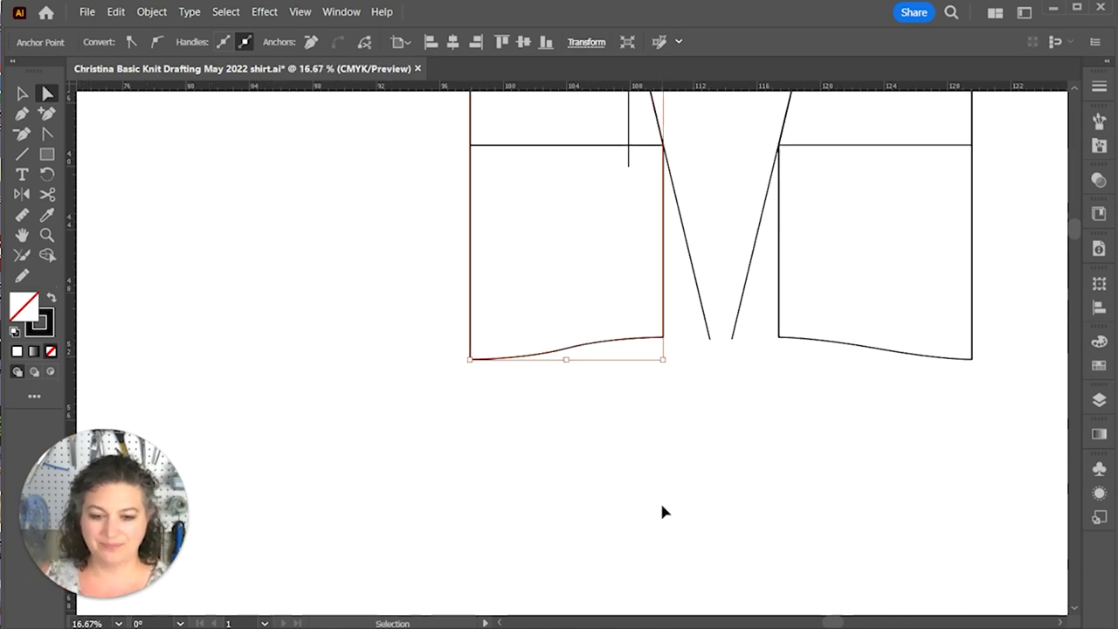
{"action": "key", "text": "ctrl+minus"}
{"action": "scroll", "coordinate": [669, 485], "scroll_direction": "up", "scroll_amount": 3}
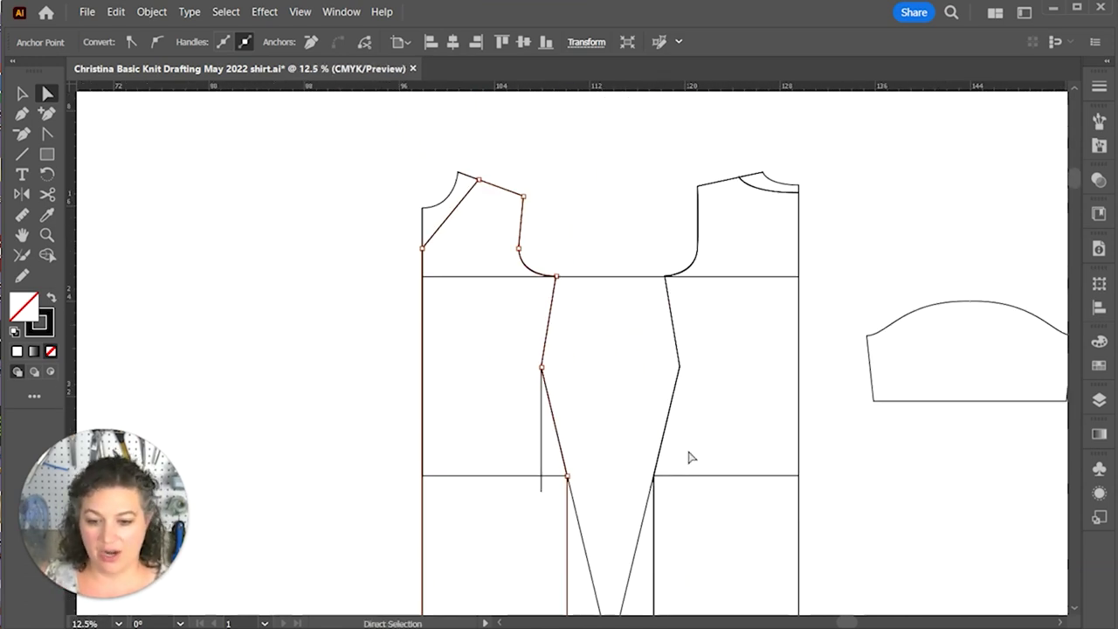
{"action": "key", "text": "ctrl"}
{"action": "key", "text": "ctrl+plus"}
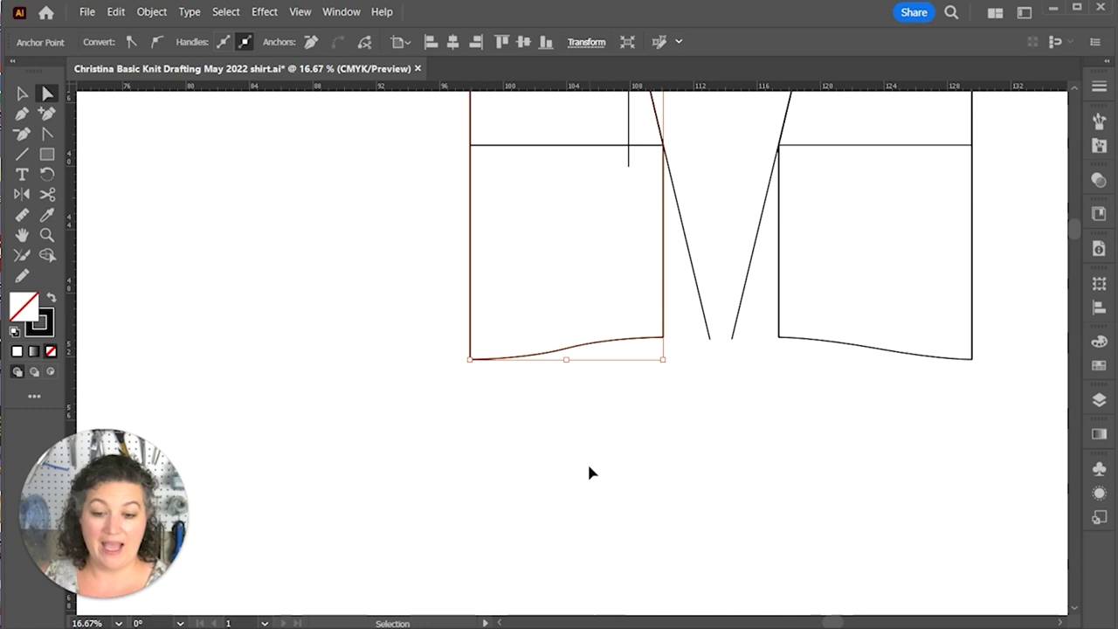
{"action": "key", "text": "ctrl+plus"}
{"action": "scroll", "coordinate": [749, 276], "scroll_direction": "up", "scroll_amount": 10}
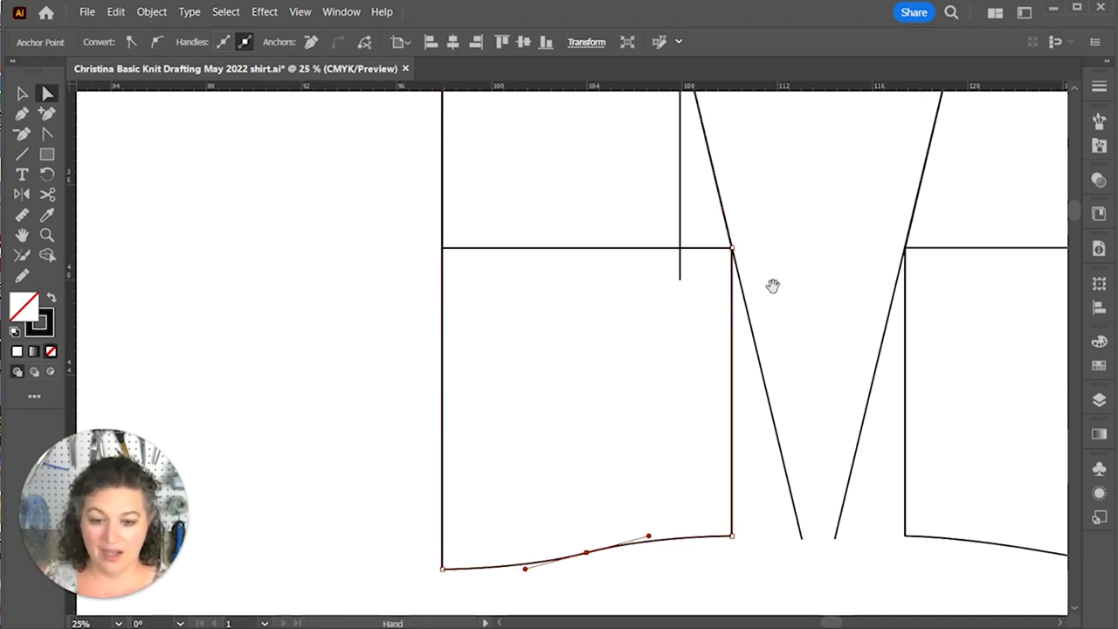
{"action": "left_click", "coordinate": [690, 420]}
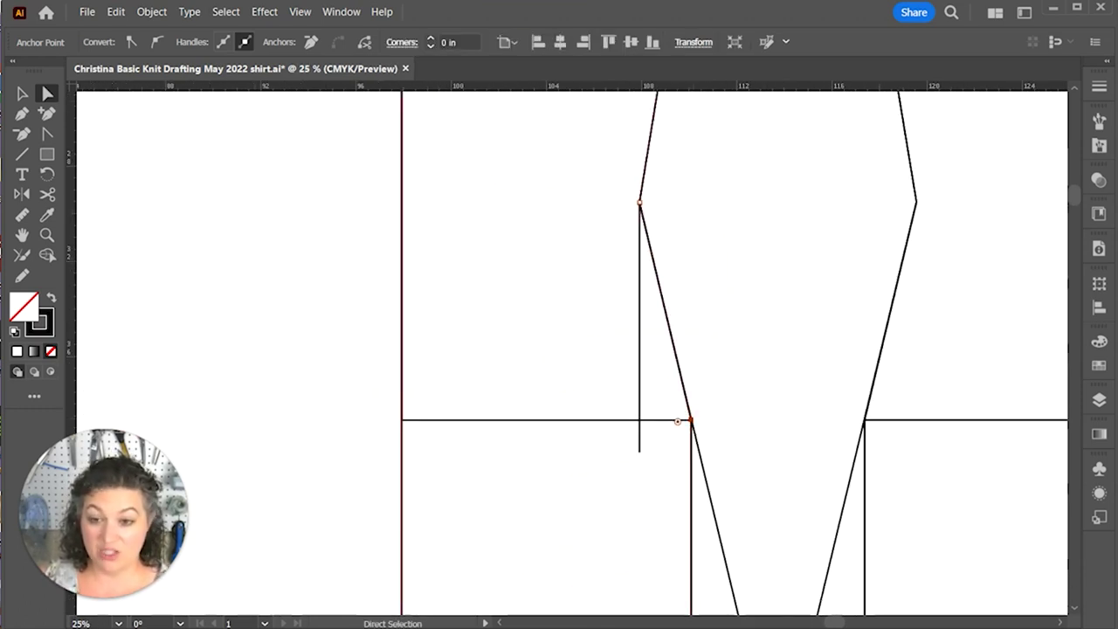
{"action": "left_click", "coordinate": [157, 42]}
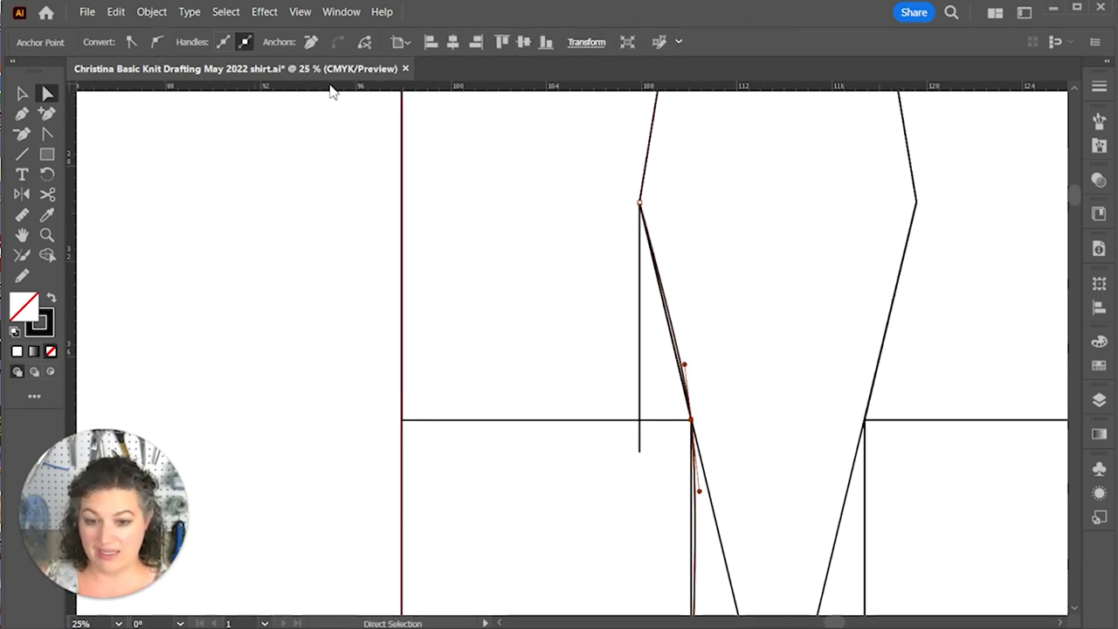
{"action": "left_click", "coordinate": [864, 420]}
{"action": "left_click", "coordinate": [156, 42]}
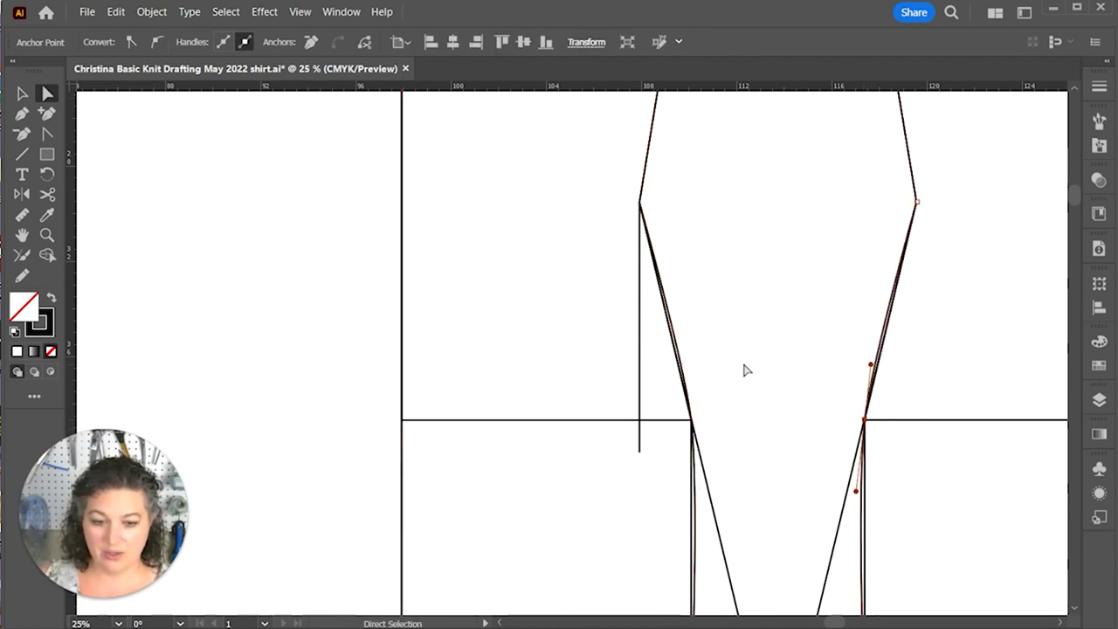
Step: Convert the left and right side-seam waist corners to smooth points
{"action": "scroll", "coordinate": [781, 362], "scroll_direction": "down", "scroll_amount": 5}
{"action": "scroll", "coordinate": [782, 341], "scroll_direction": "up", "scroll_amount": 3}
{"action": "scroll", "coordinate": [779, 336], "scroll_direction": "up", "scroll_amount": 4}
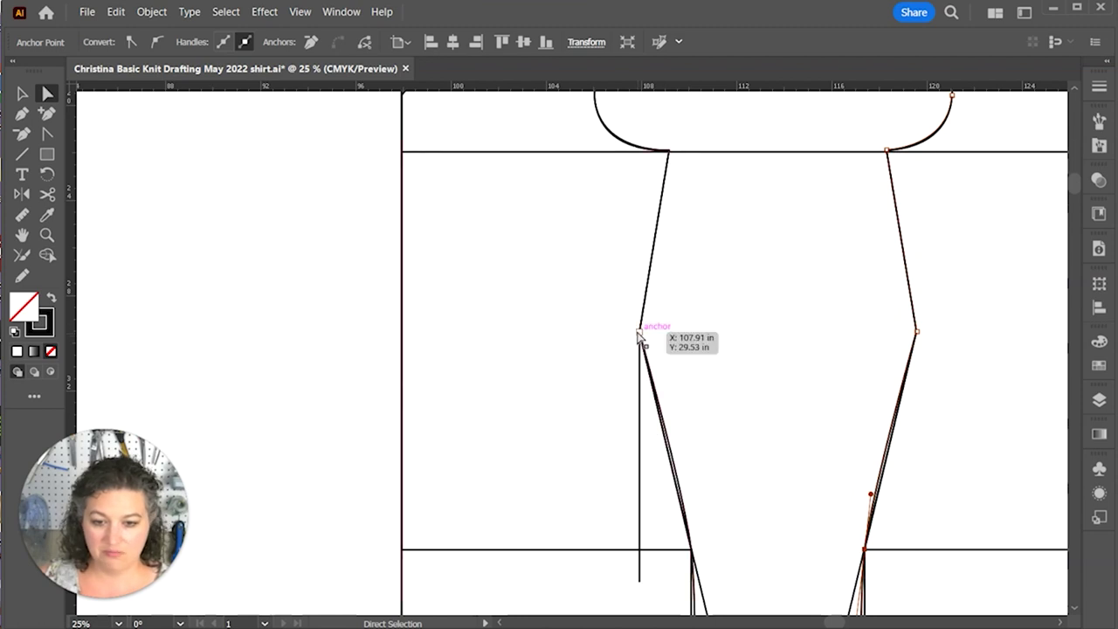
{"action": "left_click", "coordinate": [639, 332]}
{"action": "left_click", "coordinate": [156, 44]}
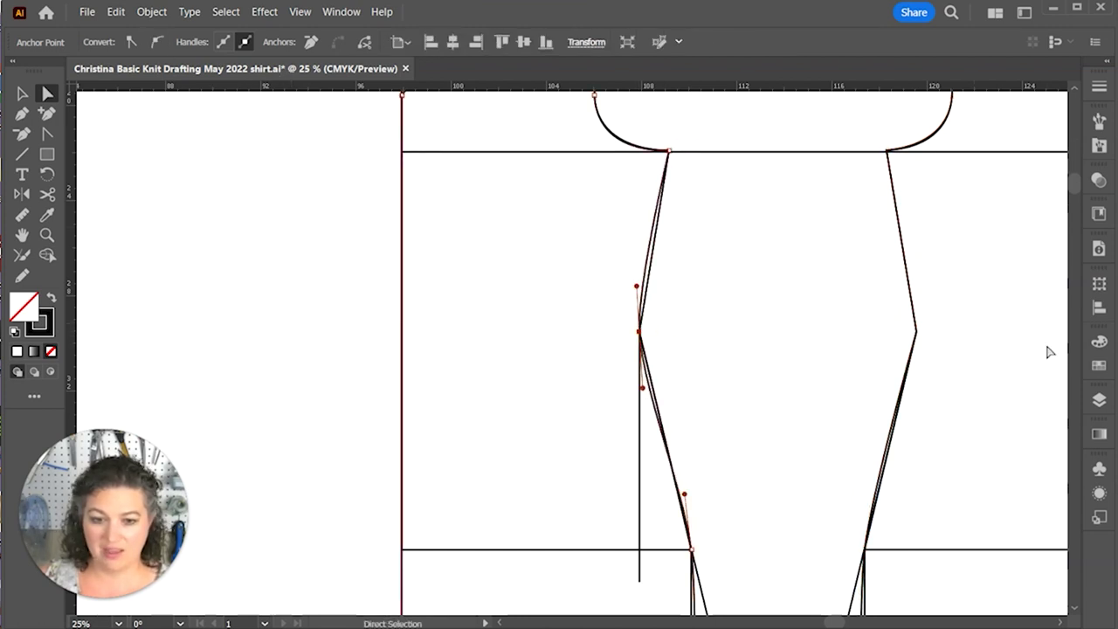
{"action": "left_click", "coordinate": [919, 332]}
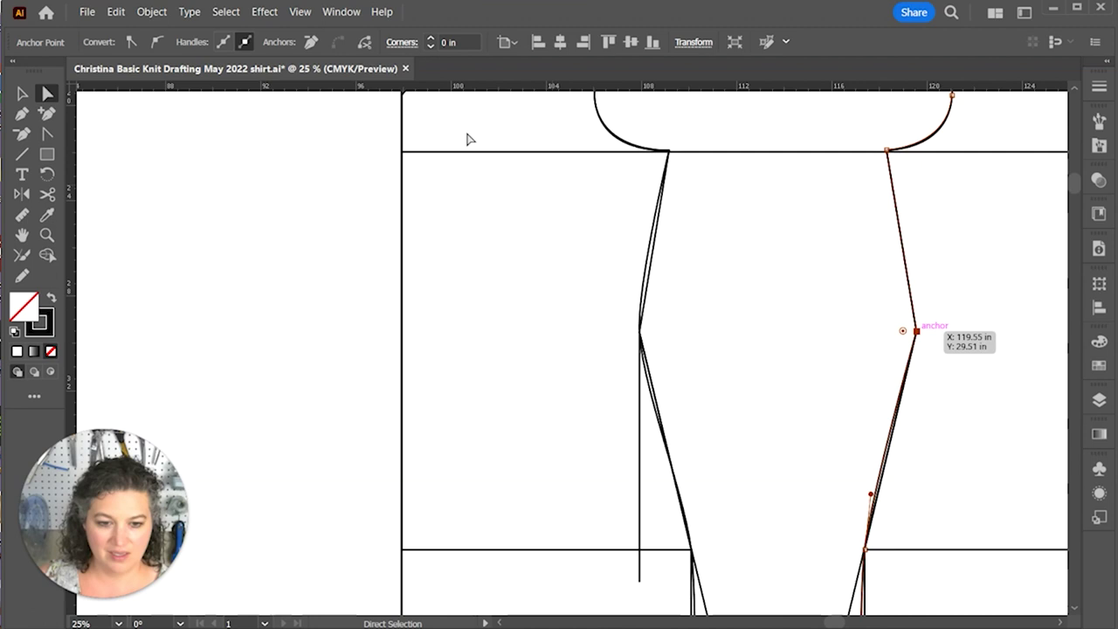
{"action": "left_click", "coordinate": [158, 45]}
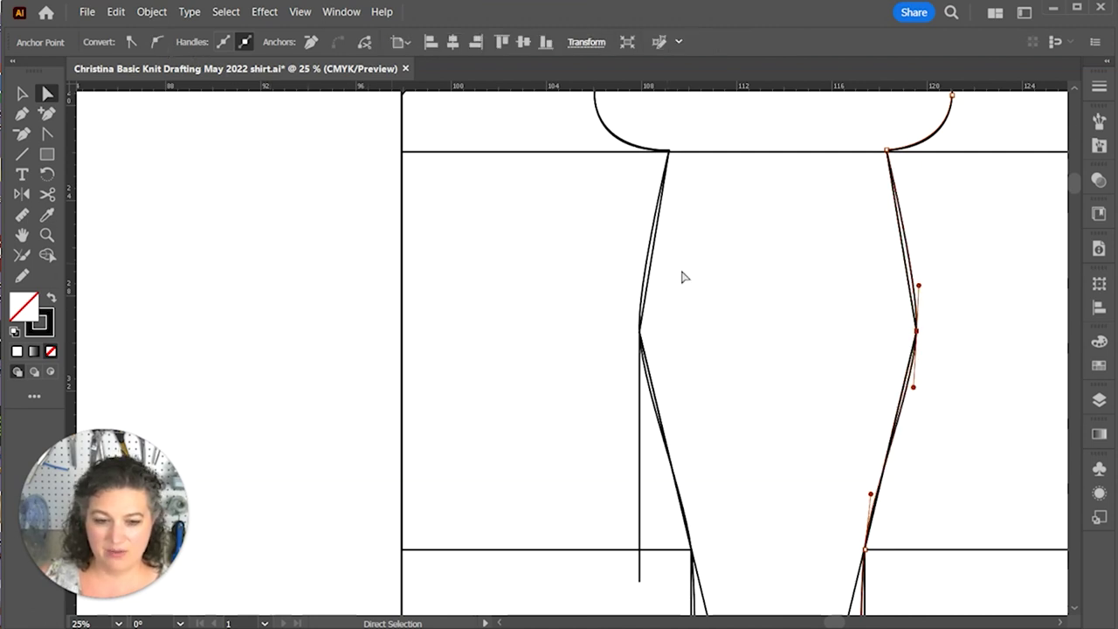
{"action": "left_click", "coordinate": [763, 295]}
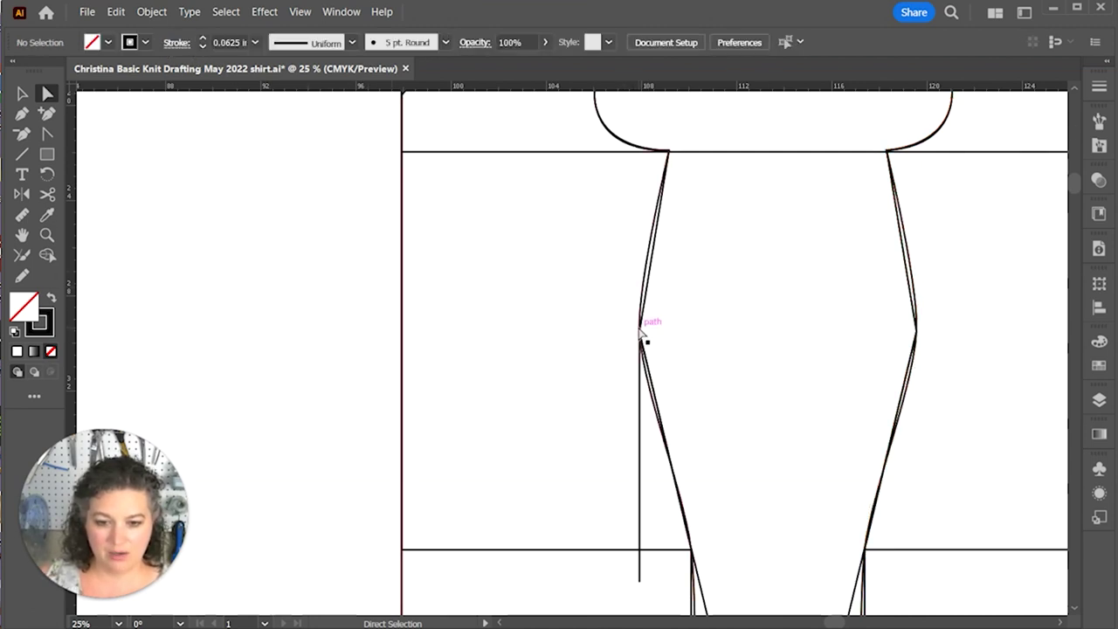
Step: Move the left waist point 0.36 in right and shift the right side seam slightly left
{"action": "left_click", "coordinate": [639, 333]}
{"action": "left_click_drag", "start_coordinate": [641, 334], "coordinate": [643, 337]}
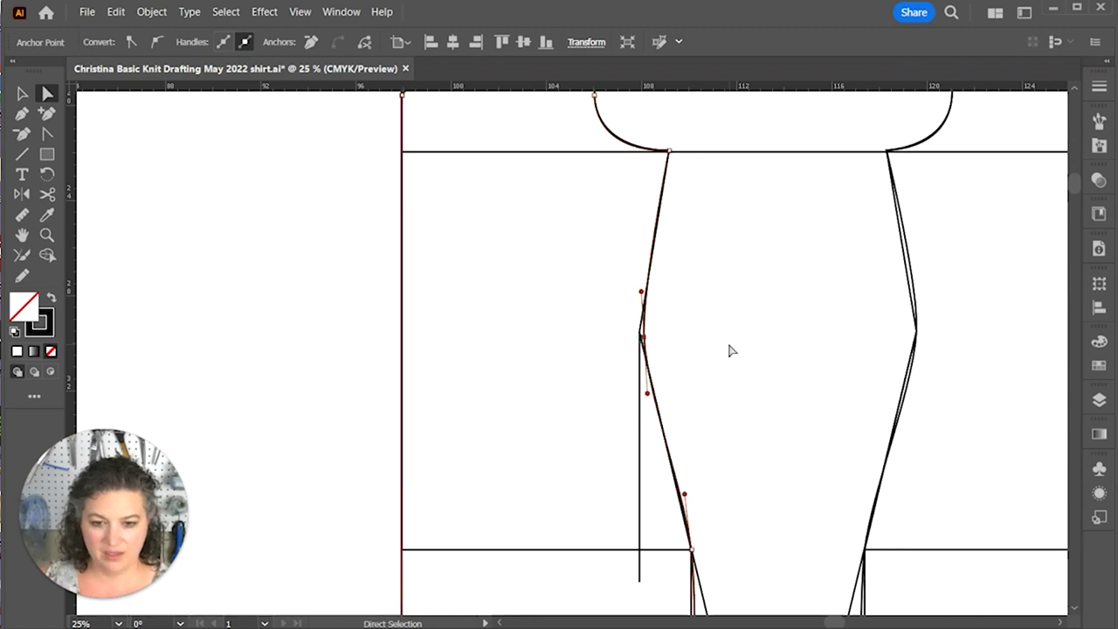
{"action": "key", "text": "ctrl+z"}
{"action": "key", "text": "ctrl+equal"}
{"action": "key", "text": "ctrl+equal"}
{"action": "key", "text": "ctrl+equal"}
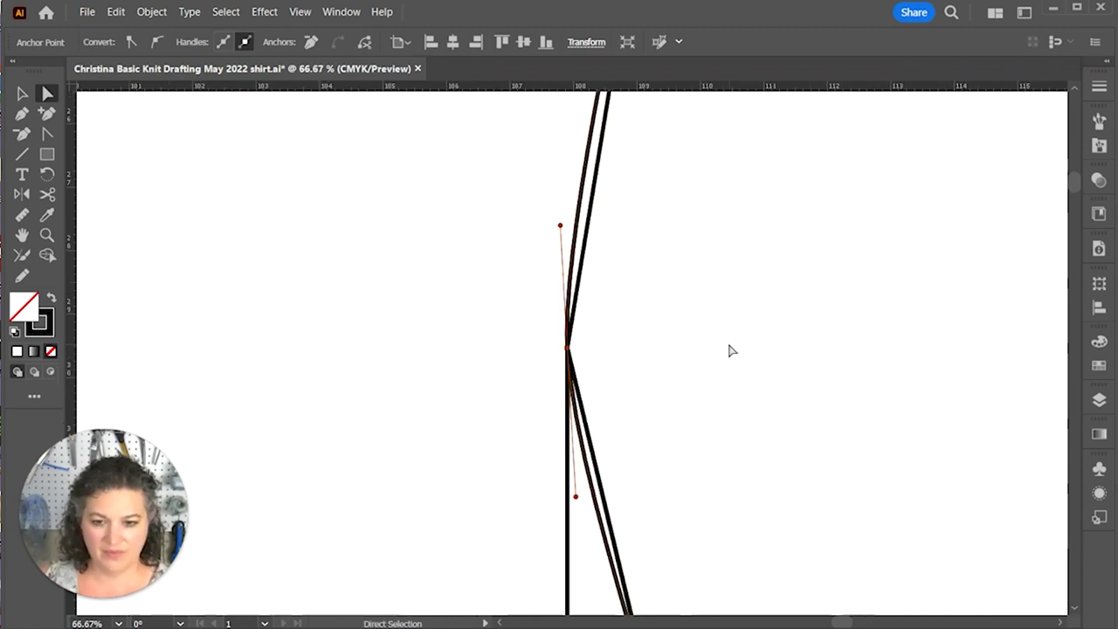
{"action": "left_click_drag", "start_coordinate": [568, 348], "coordinate": [594, 351]}
{"action": "key", "text": "ctrl+minus"}
{"action": "key", "text": "ctrl+minus"}
{"action": "key", "text": "ctrl+minus"}
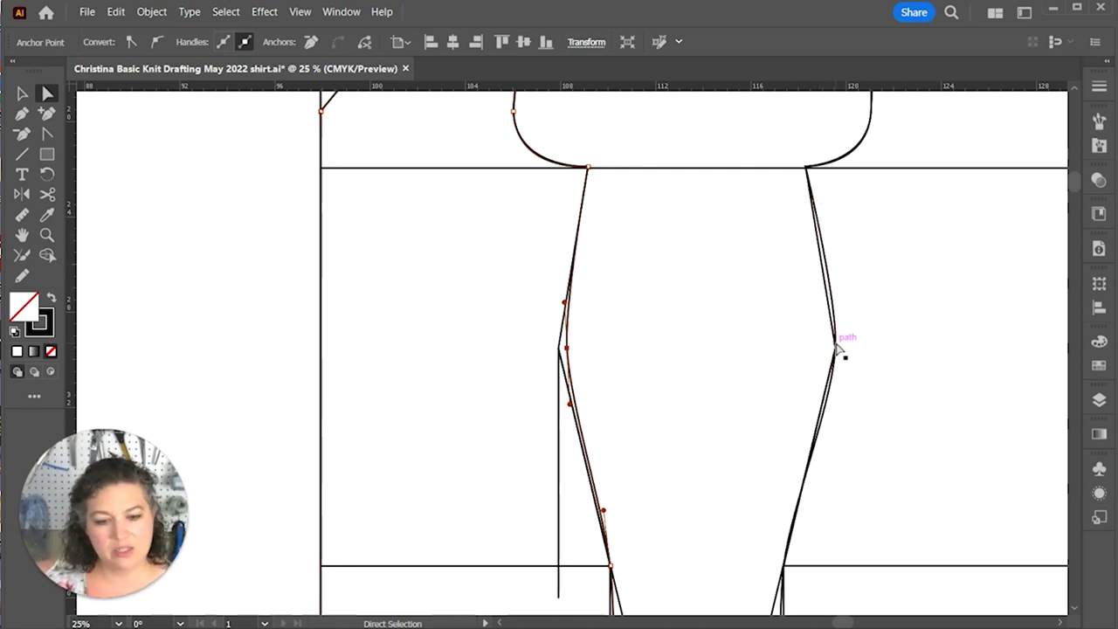
{"action": "left_click_drag", "start_coordinate": [837, 350], "coordinate": [824, 350]}
{"action": "left_click", "coordinate": [781, 379]}
Step: Hide Layer 12's drafting lines and centre both bodice pieces in view
{"action": "scroll", "coordinate": [769, 367], "scroll_direction": "up", "scroll_amount": 3}
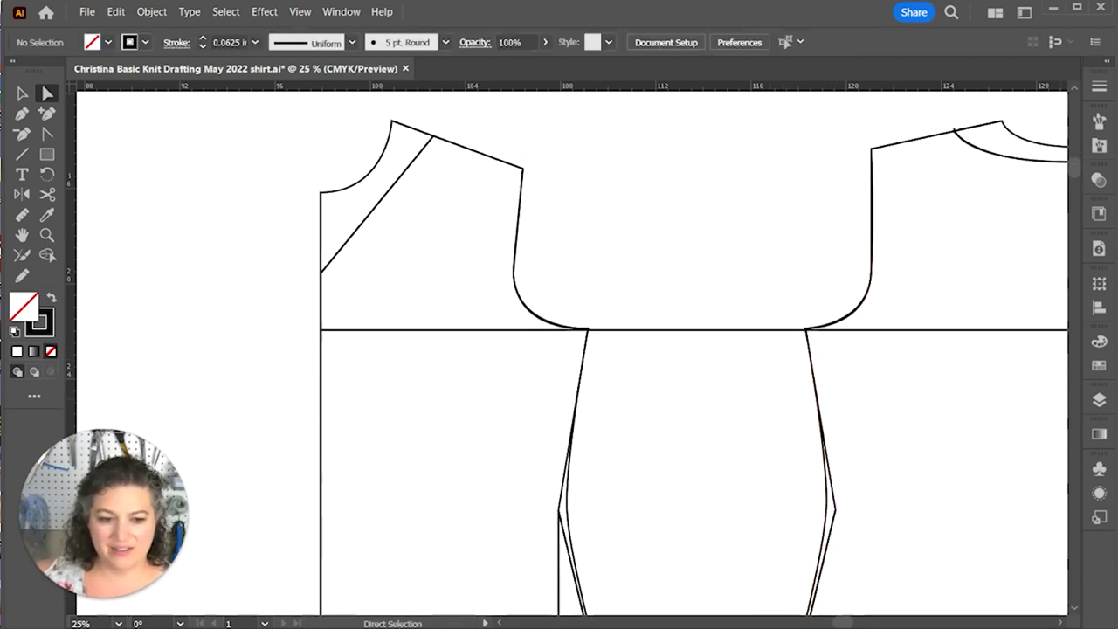
{"action": "left_click", "coordinate": [1099, 399]}
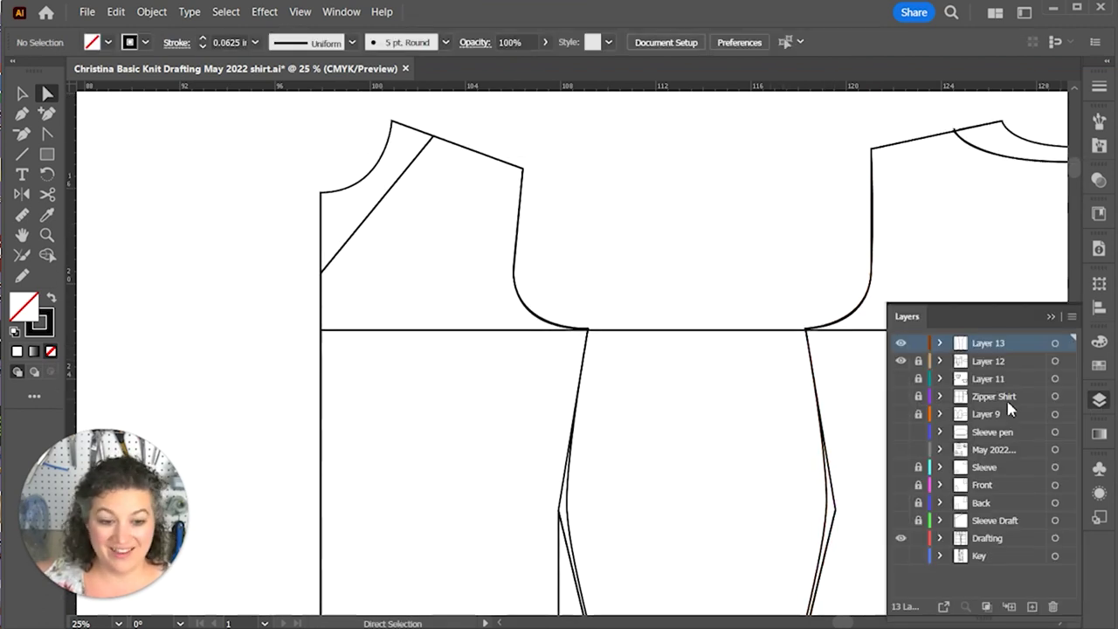
{"action": "left_click", "coordinate": [901, 361]}
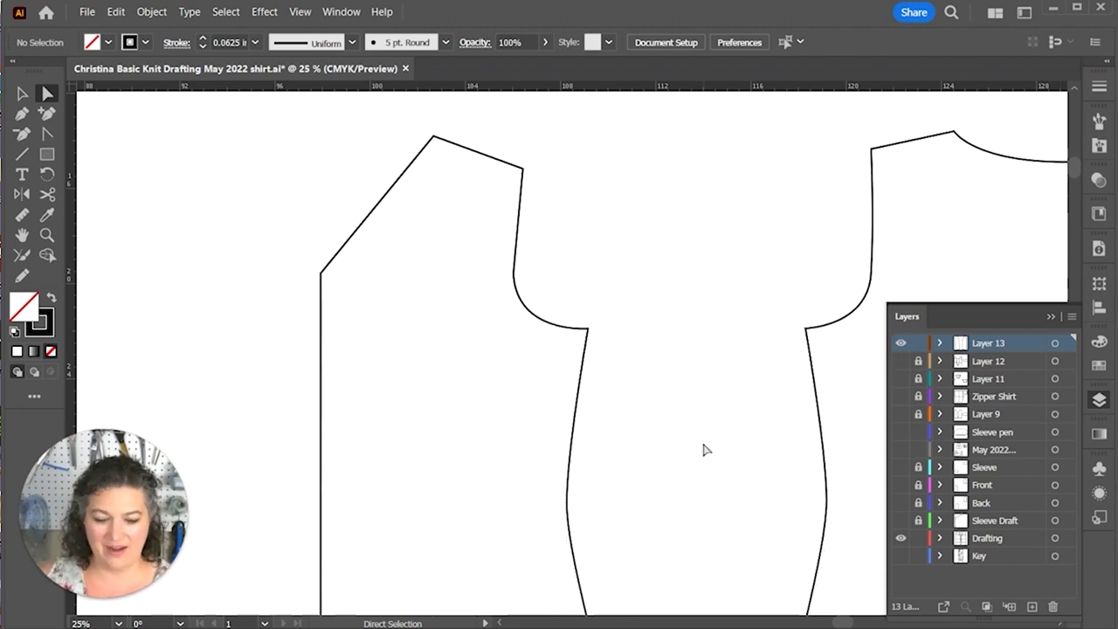
{"action": "key", "text": "ctrl+minus"}
{"action": "key", "text": "ctrl+minus"}
{"action": "left_click_drag", "start_coordinate": [704, 444], "coordinate": [528, 290]}
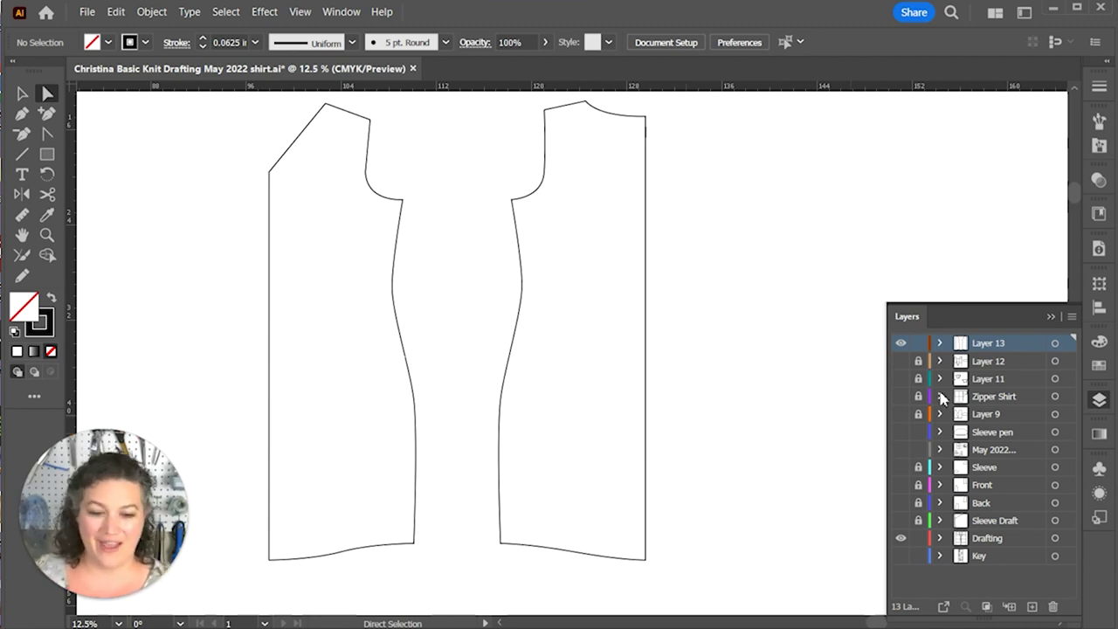
Step: Unlock and show Layer 12, select the sleeve outline, and make Layer 13 active
{"action": "left_click", "coordinate": [918, 361]}
{"action": "left_click", "coordinate": [901, 361]}
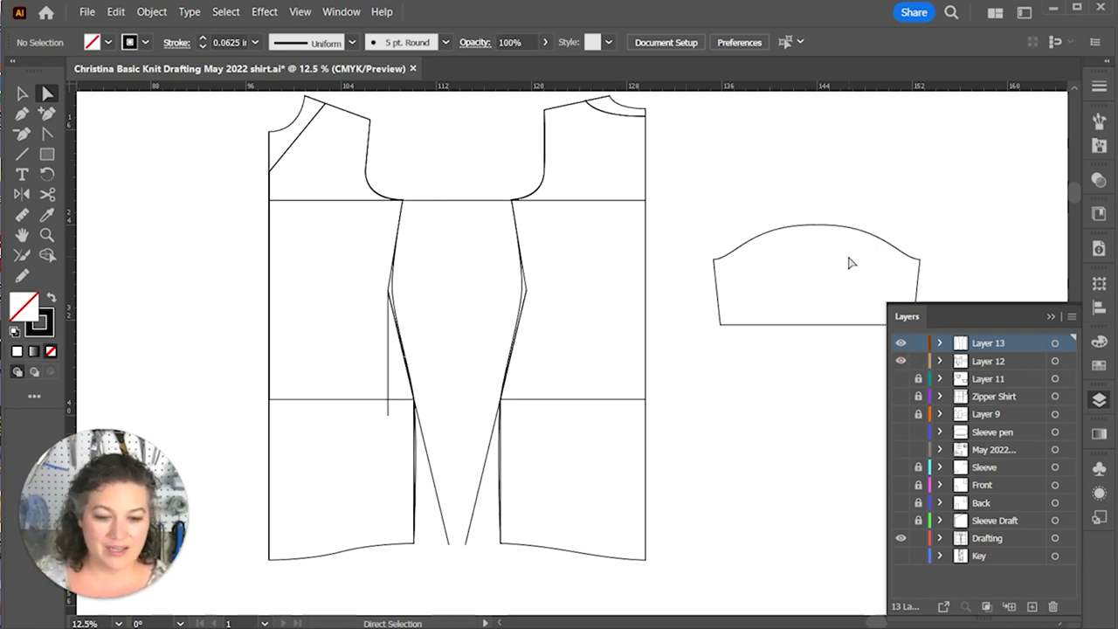
{"action": "left_click_drag", "start_coordinate": [878, 189], "coordinate": [758, 335]}
{"action": "key", "text": "v"}
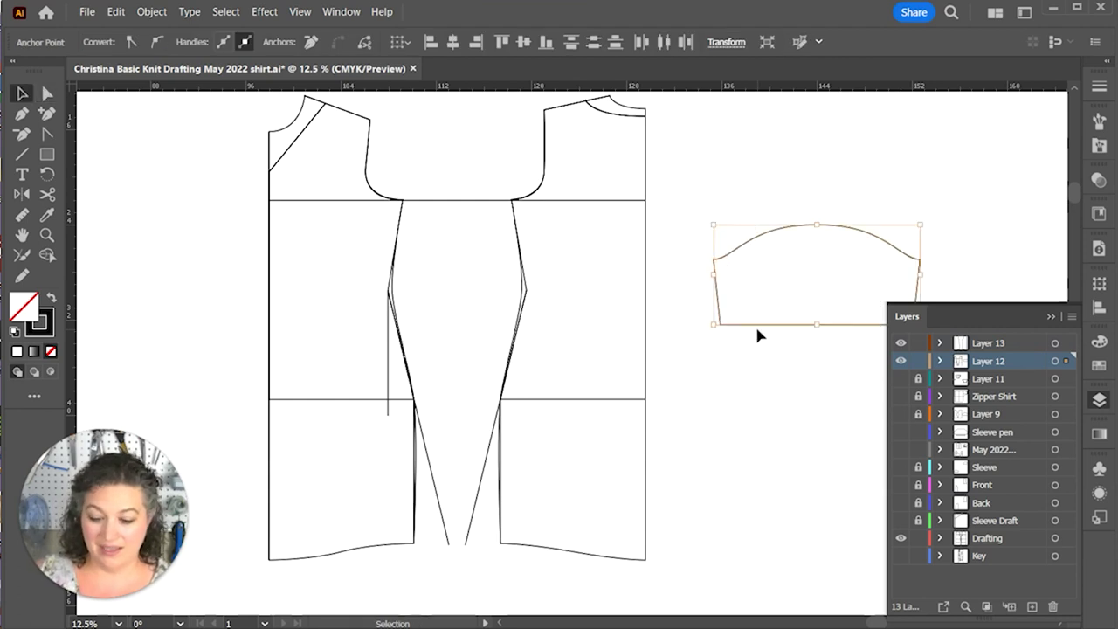
{"action": "left_click", "coordinate": [811, 341]}
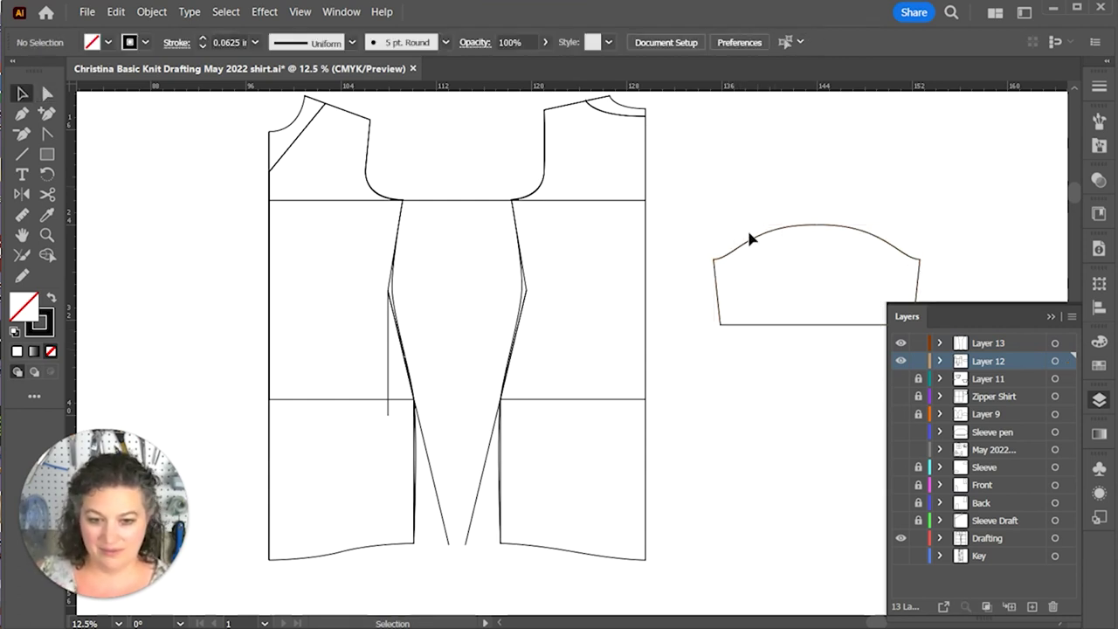
{"action": "left_click", "coordinate": [992, 342]}
{"action": "left_click", "coordinate": [968, 234]}
Step: Place a copy of the sleeve on Layer 13, then lock and hide Layer 12
{"action": "key", "text": "a"}
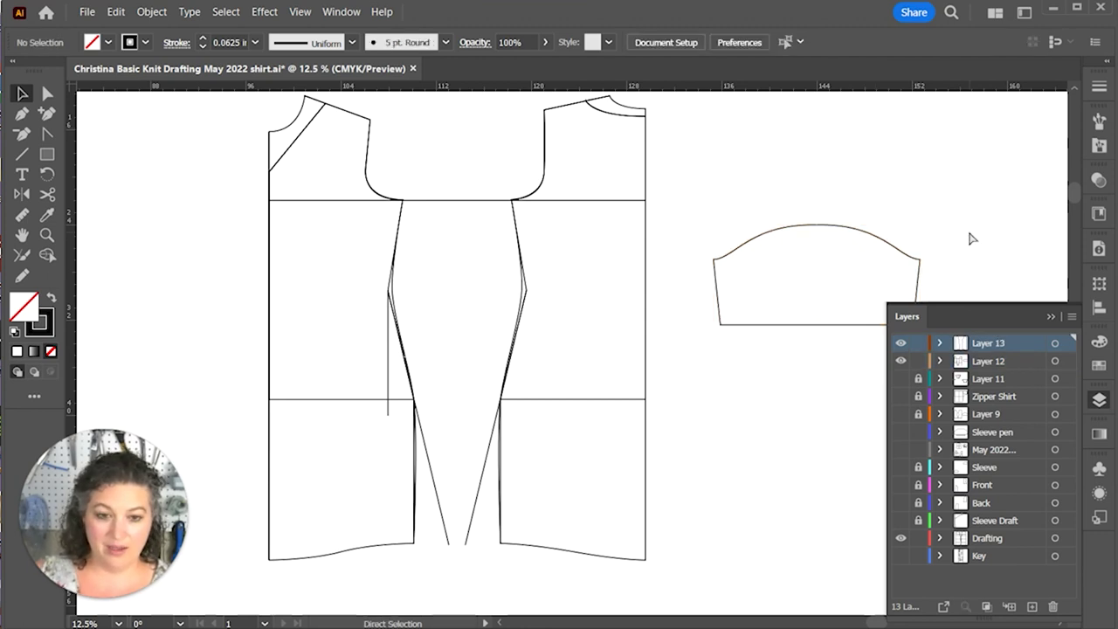
{"action": "key", "text": "ctrl+a"}
{"action": "key", "text": "v"}
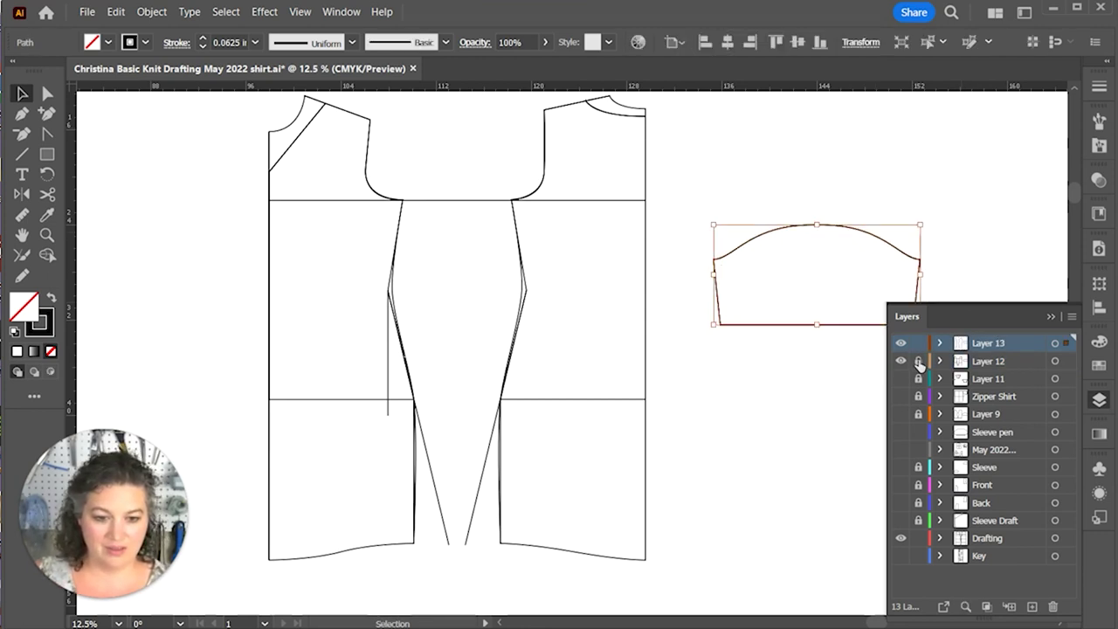
{"action": "left_click", "coordinate": [901, 361]}
{"action": "left_click", "coordinate": [794, 455]}
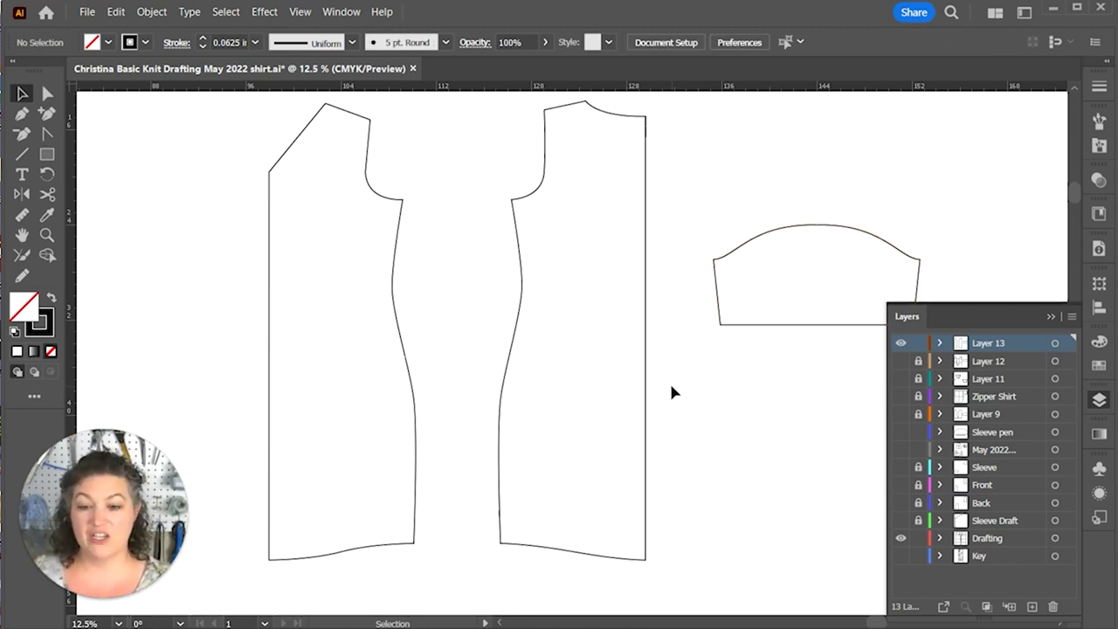
{"action": "scroll", "coordinate": [415, 344], "scroll_direction": "up", "scroll_amount": 2}
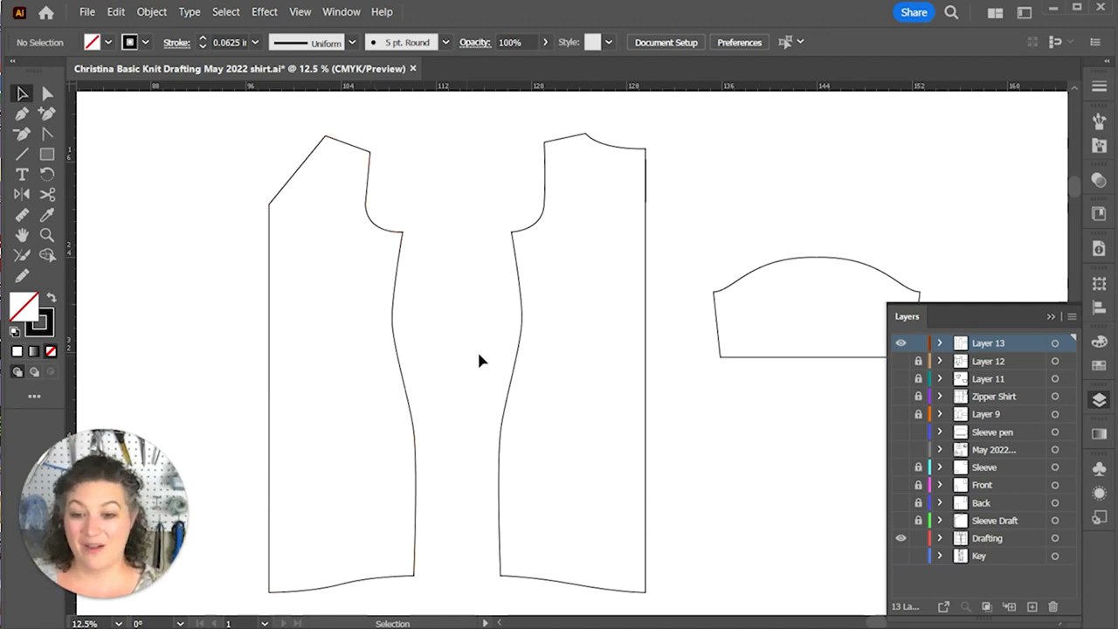
Step: Cut the left bodice outline with Scissors at the armhole corner and bottom of the side seam
{"action": "left_click_drag", "start_coordinate": [378, 365], "coordinate": [376, 365]}
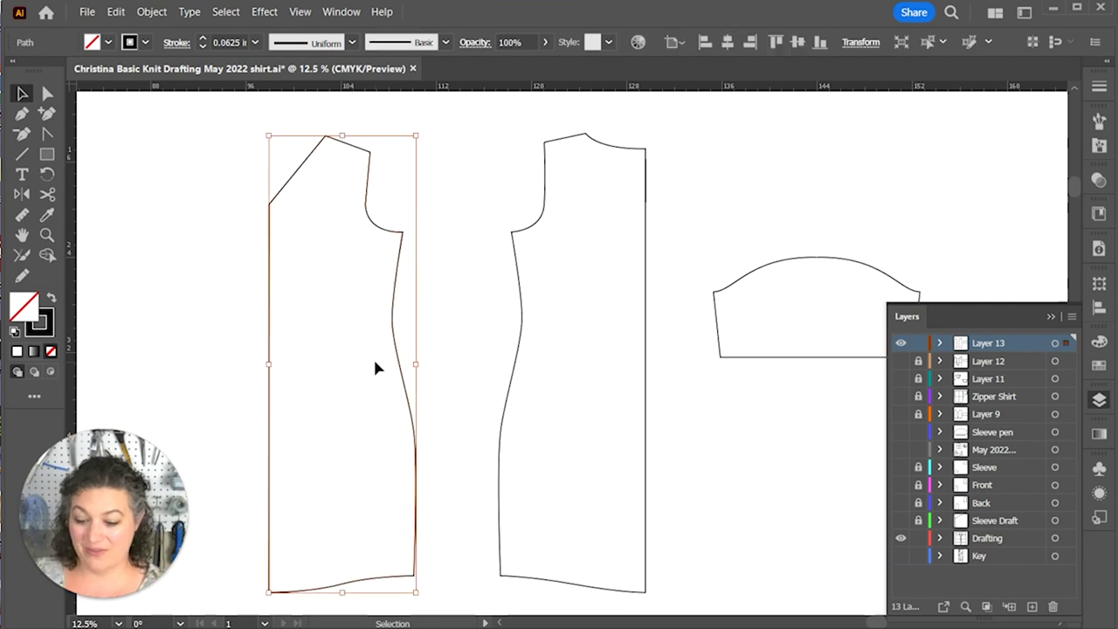
{"action": "key", "text": "a"}
{"action": "key", "text": "c"}
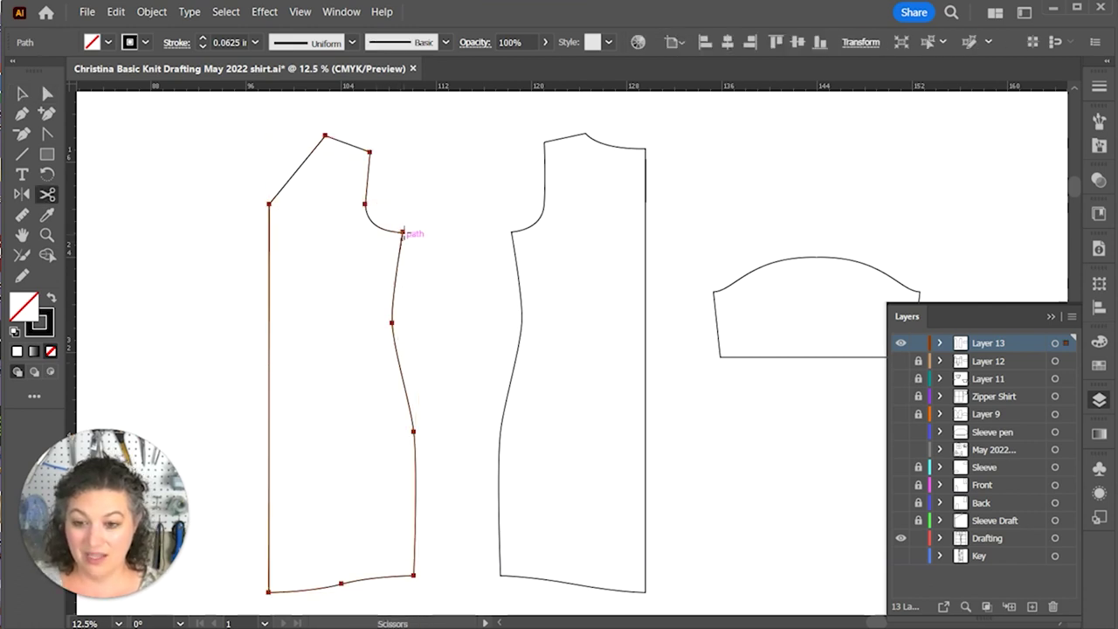
{"action": "left_click", "coordinate": [403, 231]}
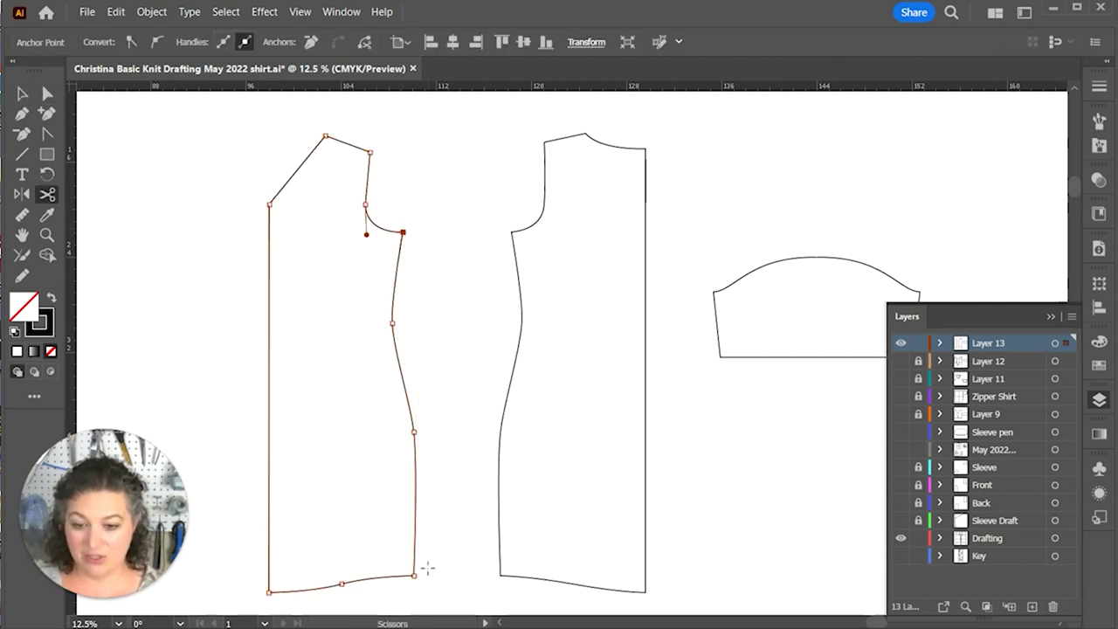
{"action": "left_click", "coordinate": [414, 574]}
{"action": "key", "text": "v"}
Step: Cut the right bodice outline at the armhole point and hem corner, then select the separated side seam
{"action": "left_click", "coordinate": [591, 415]}
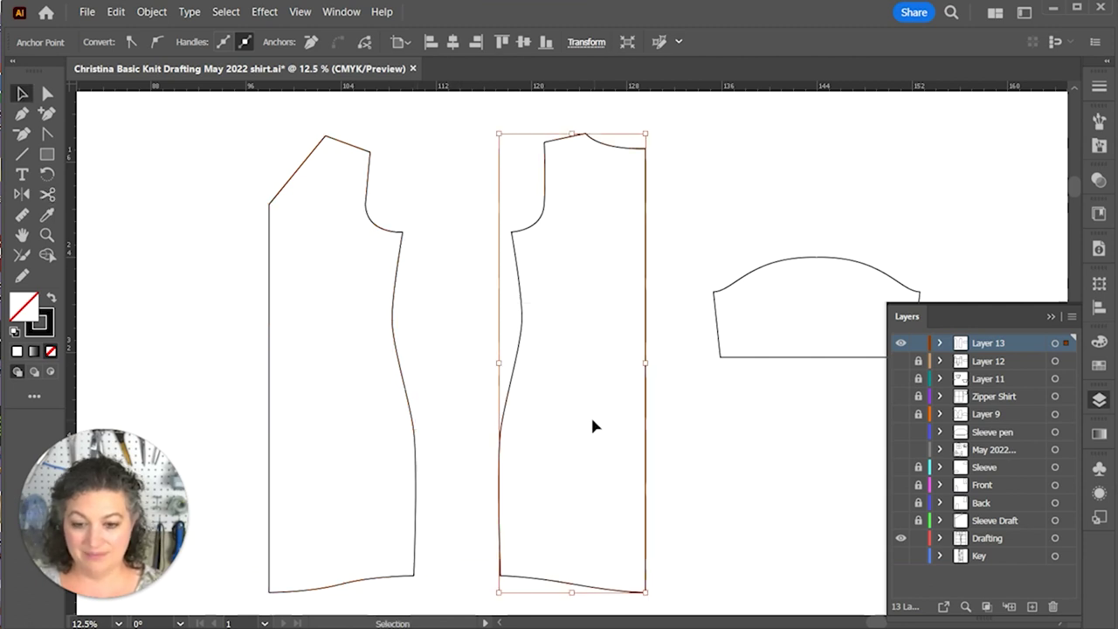
{"action": "key", "text": "a"}
{"action": "left_click", "coordinate": [512, 234]}
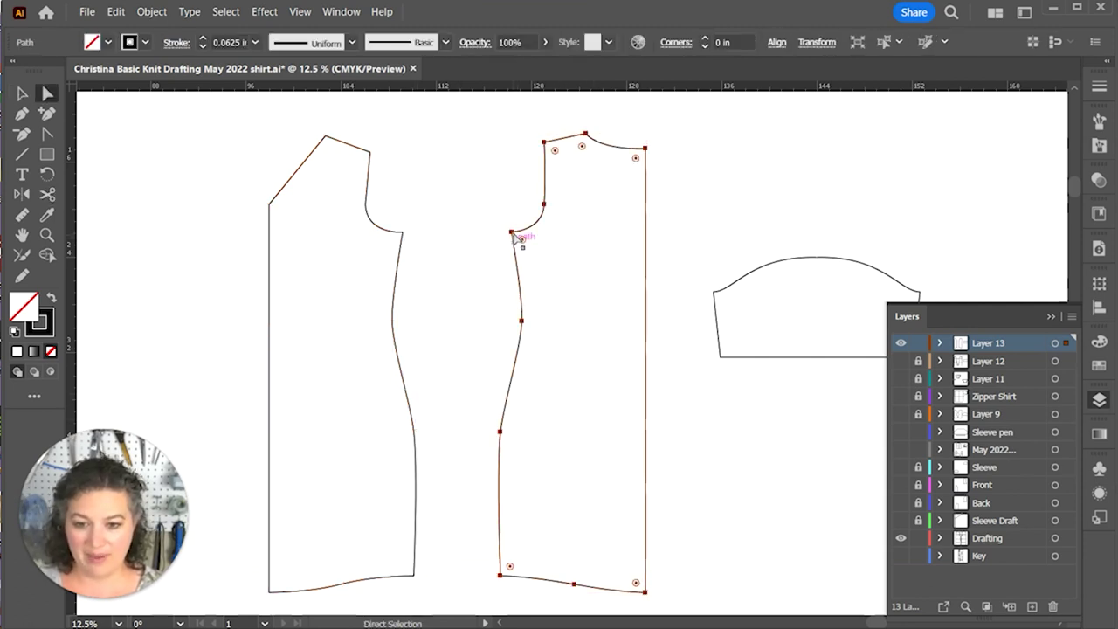
{"action": "key", "text": "c"}
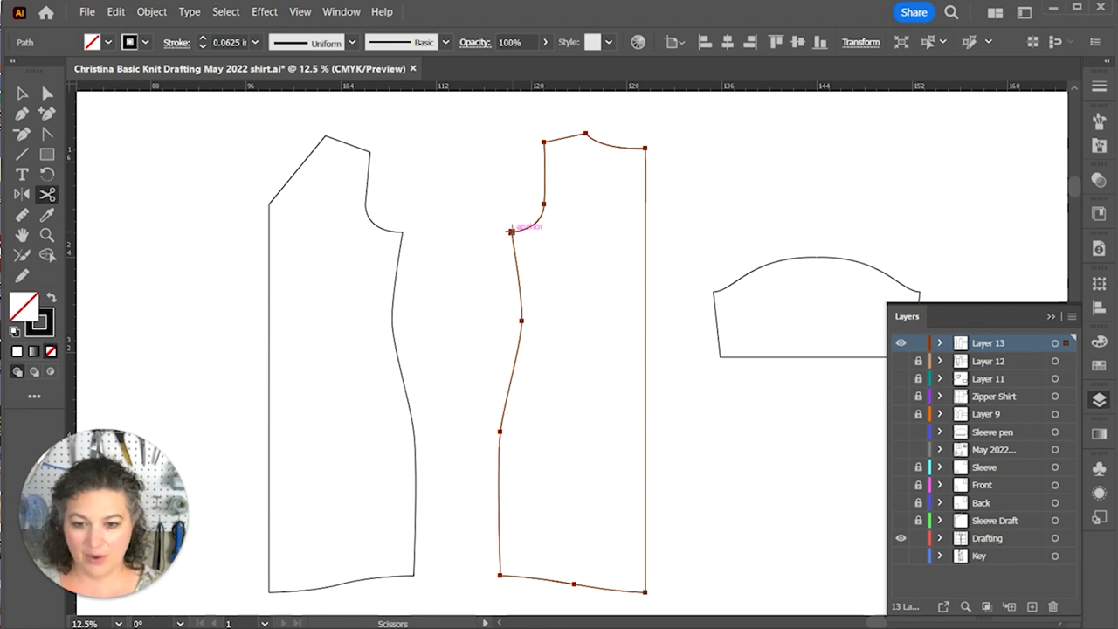
{"action": "left_click", "coordinate": [511, 232]}
{"action": "left_click", "coordinate": [500, 575]}
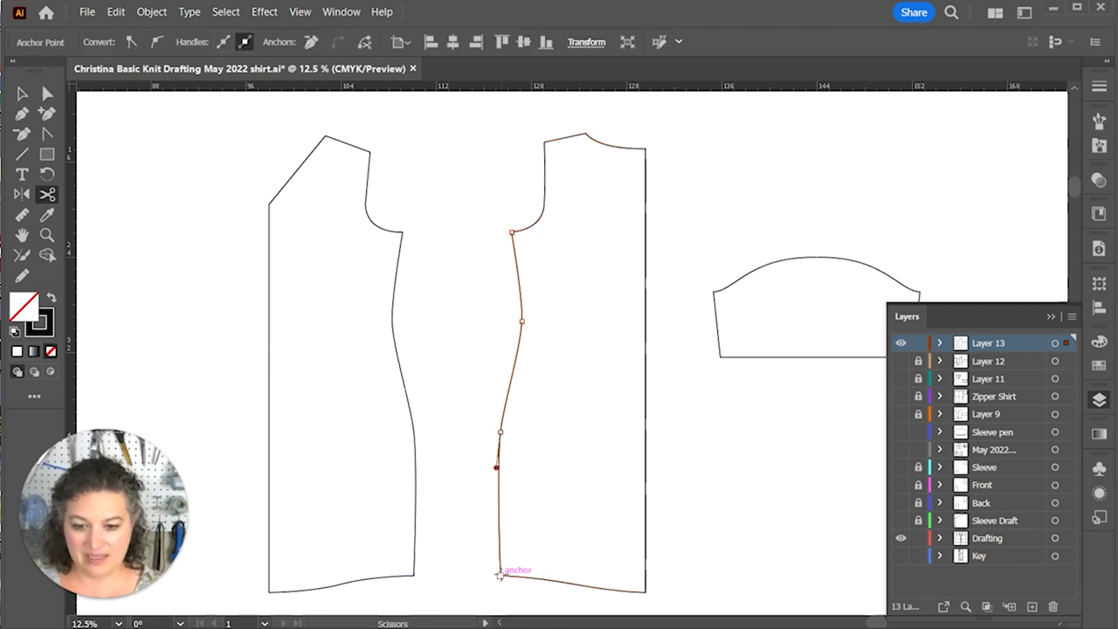
{"action": "left_click", "coordinate": [1099, 249]}
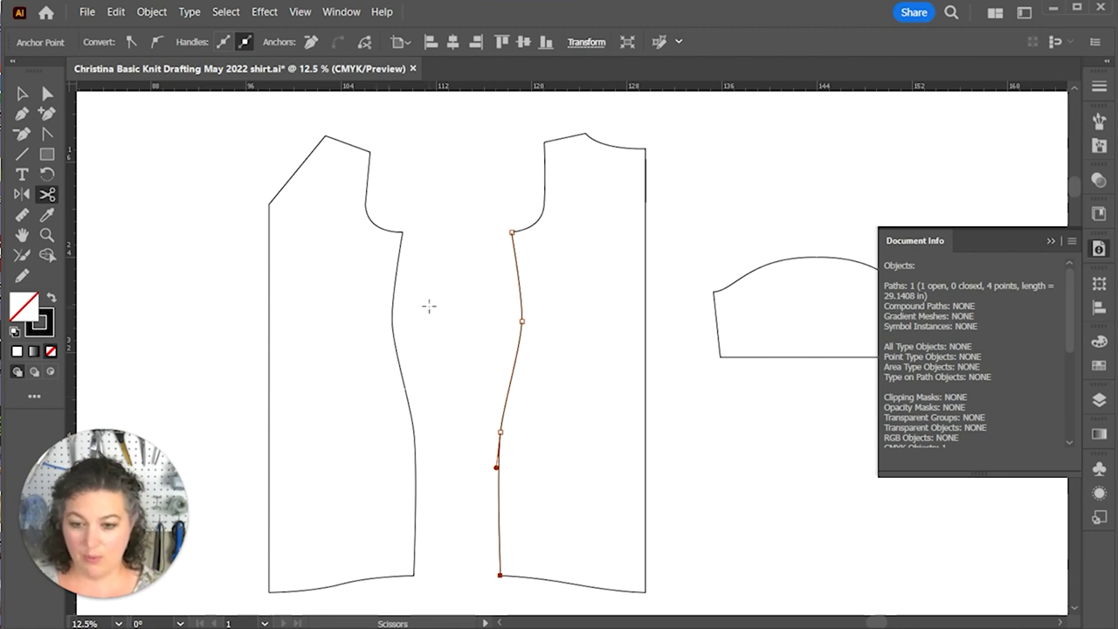
{"action": "key", "text": "v"}
{"action": "left_click_drag", "start_coordinate": [431, 292], "coordinate": [370, 510]}
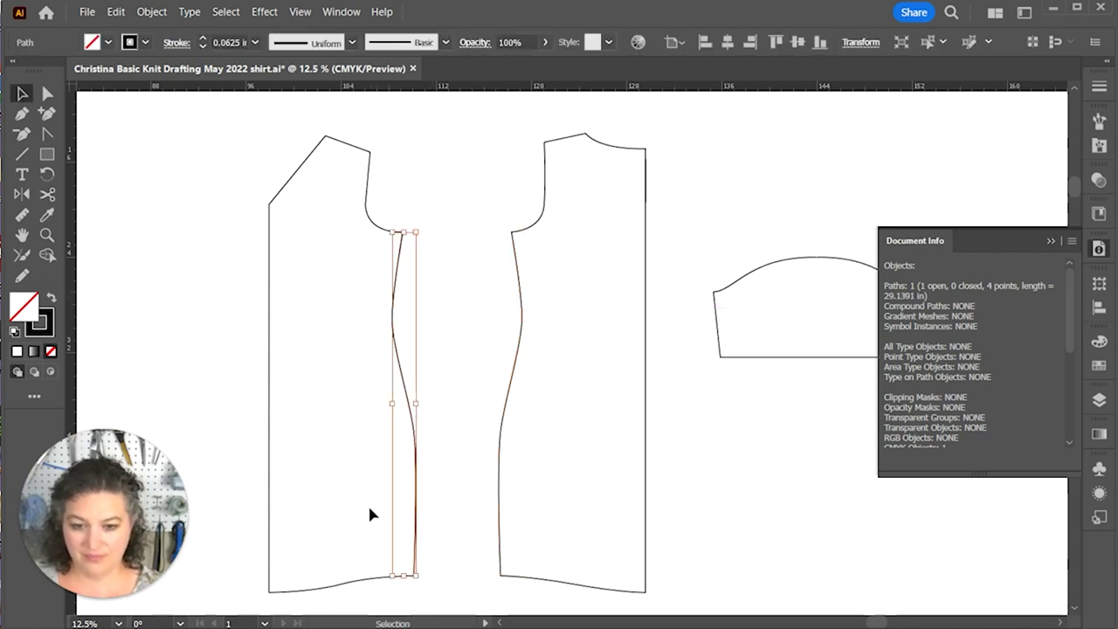
{"action": "left_click", "coordinate": [702, 502]}
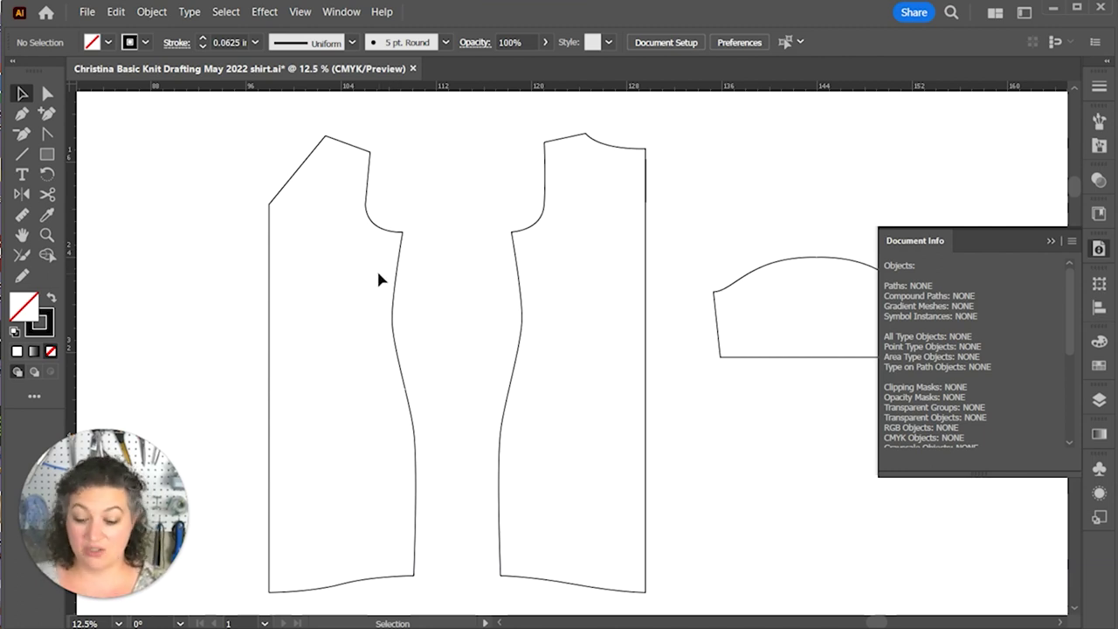
Step: Zoom into the shoulders and select only the left bodice's slanted neckline segment
{"action": "key", "text": "ctrl+equal"}
{"action": "key", "text": "ctrl+equal"}
{"action": "left_click_drag", "start_coordinate": [375, 280], "coordinate": [494, 486]}
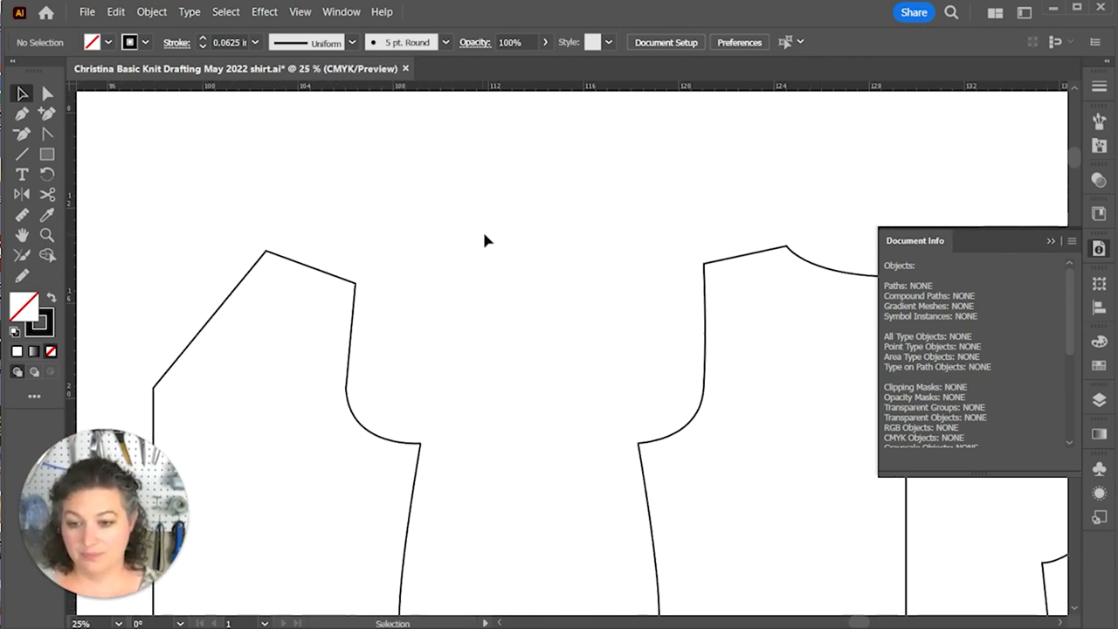
{"action": "left_click_drag", "start_coordinate": [495, 222], "coordinate": [644, 194]}
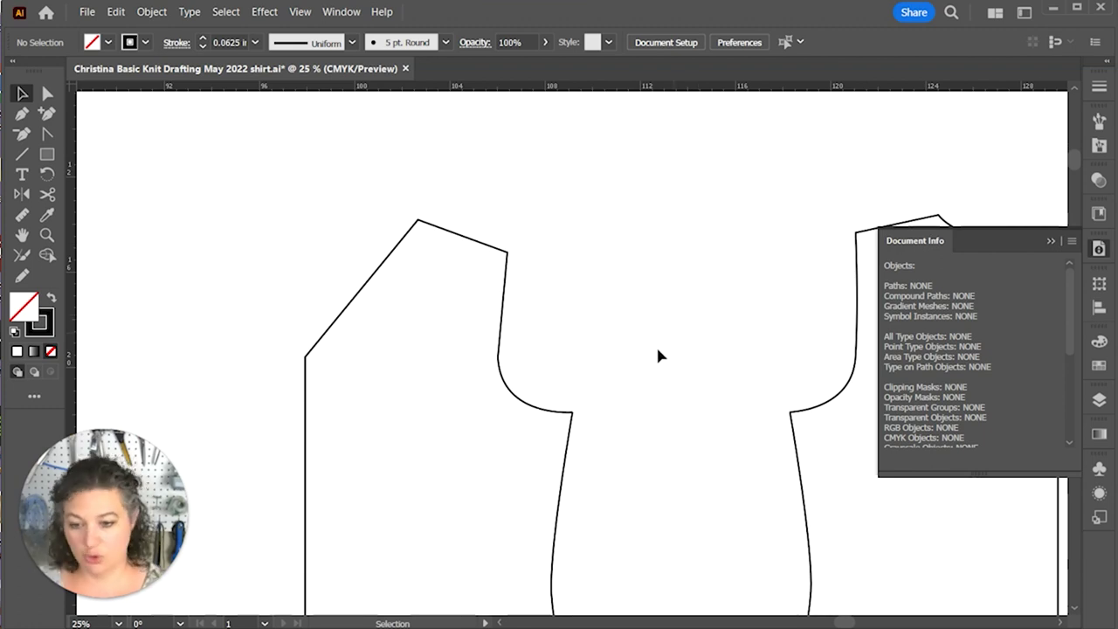
{"action": "key", "text": "p"}
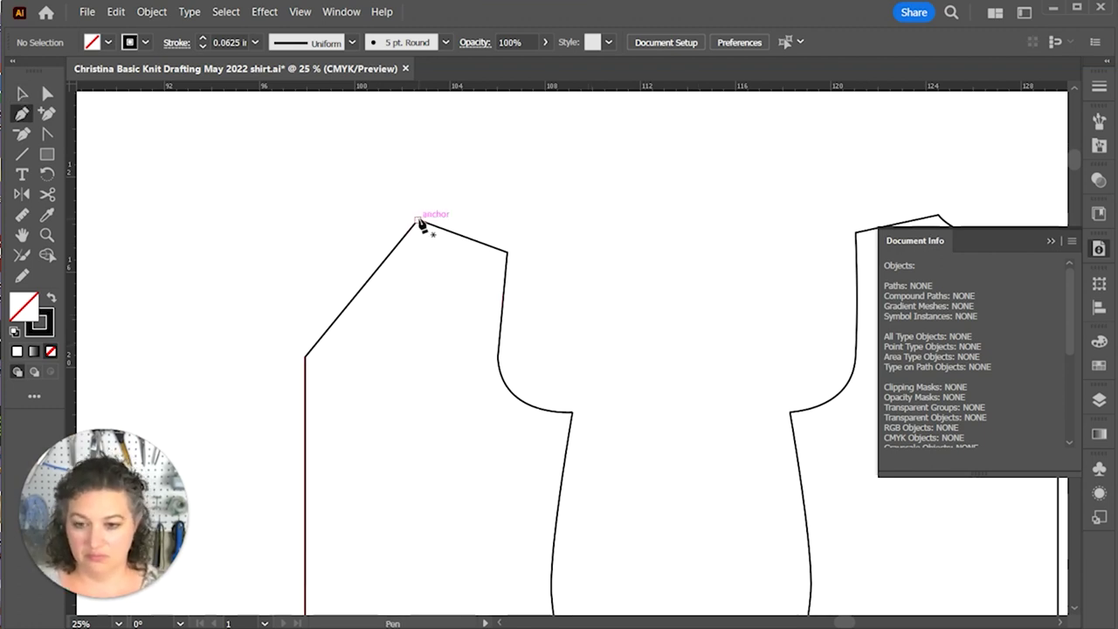
{"action": "key", "text": "v"}
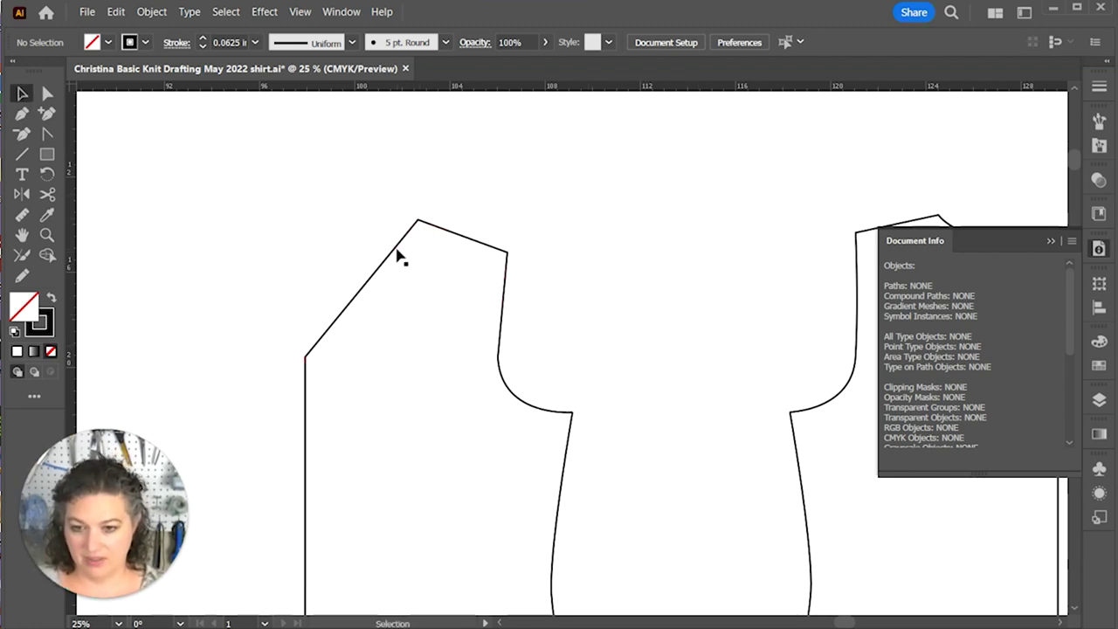
{"action": "left_click", "coordinate": [397, 255]}
{"action": "key", "text": "a"}
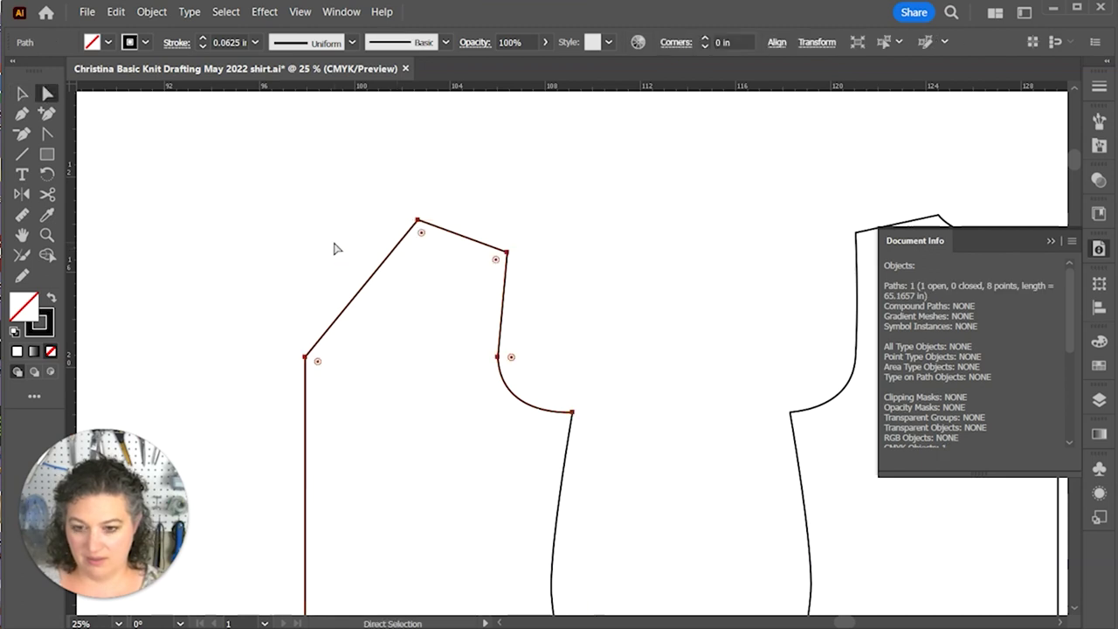
{"action": "left_click", "coordinate": [332, 247]}
{"action": "left_click", "coordinate": [389, 269]}
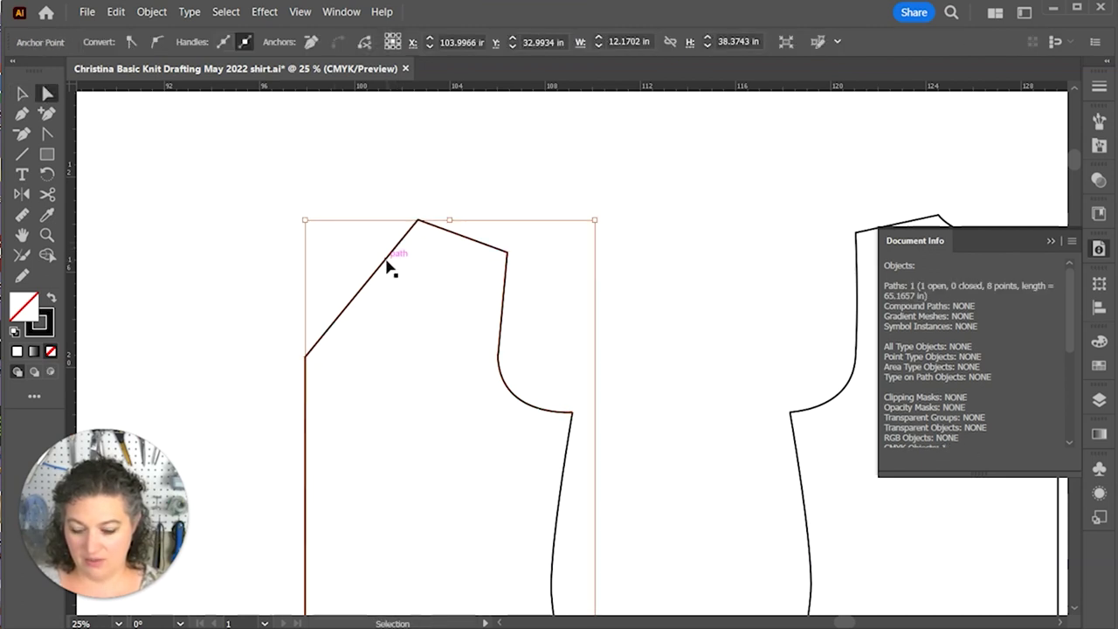
{"action": "left_click", "coordinate": [275, 207]}
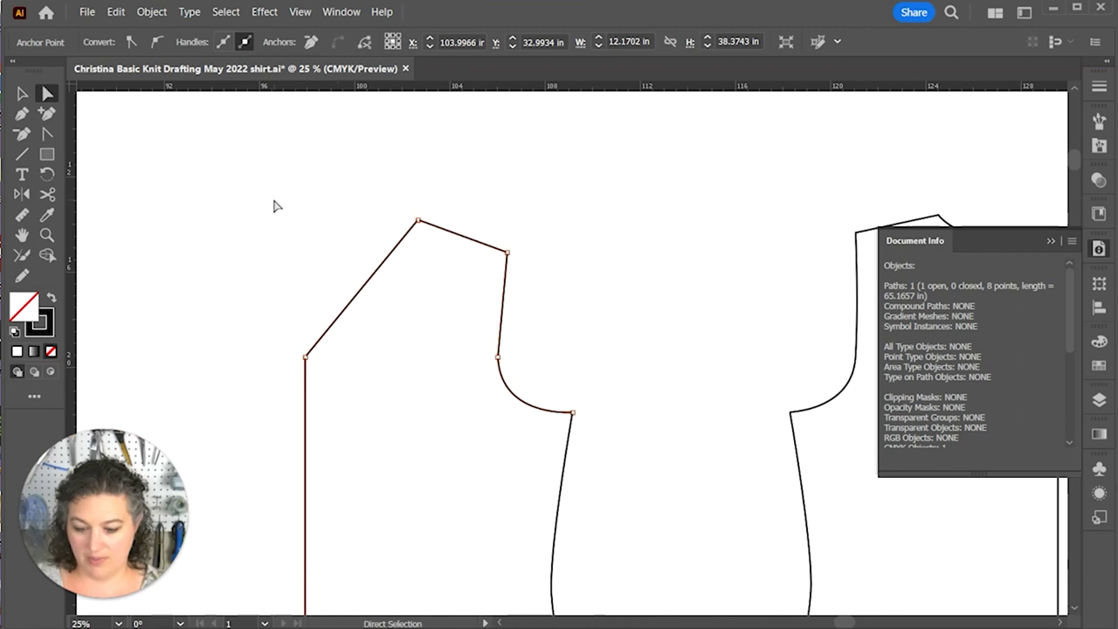
{"action": "left_click_drag", "start_coordinate": [283, 219], "coordinate": [332, 435]}
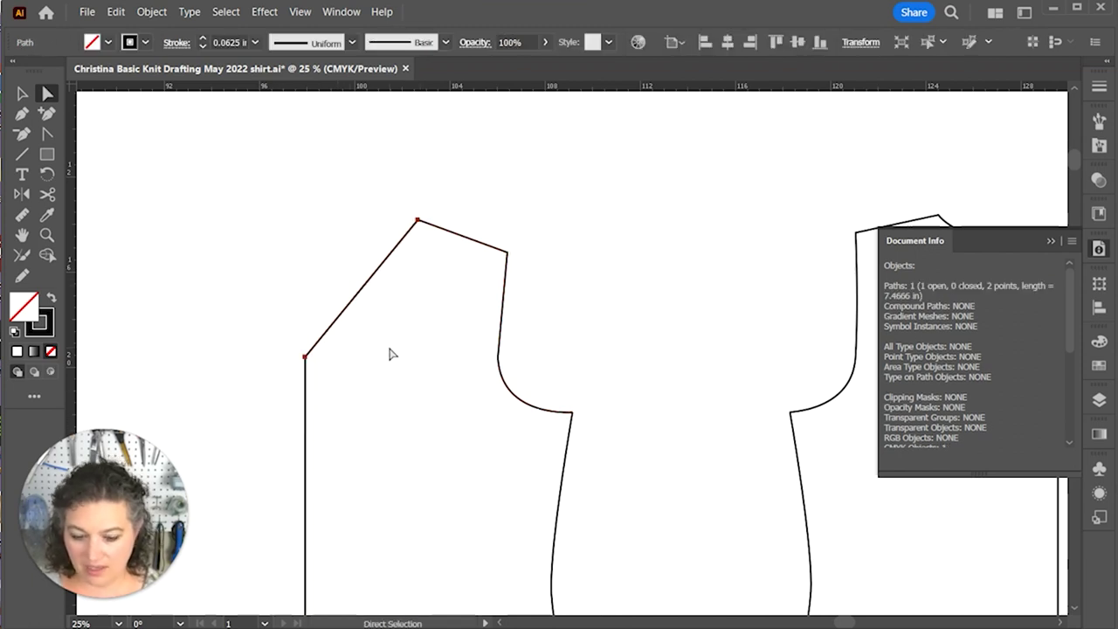
{"action": "key", "text": "p"}
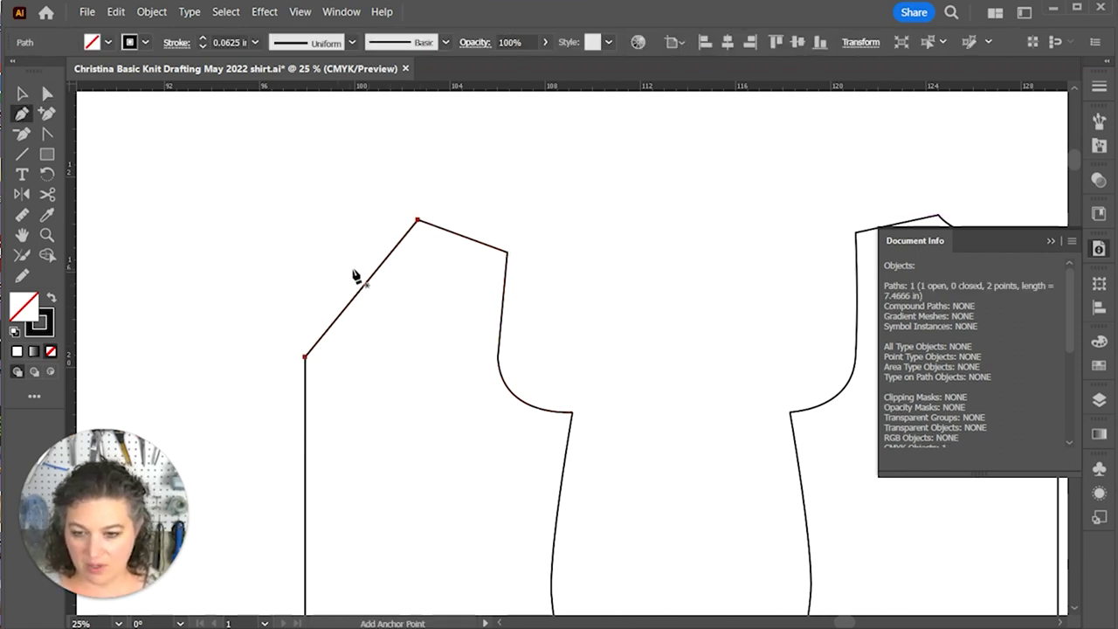
{"action": "key", "text": "v"}
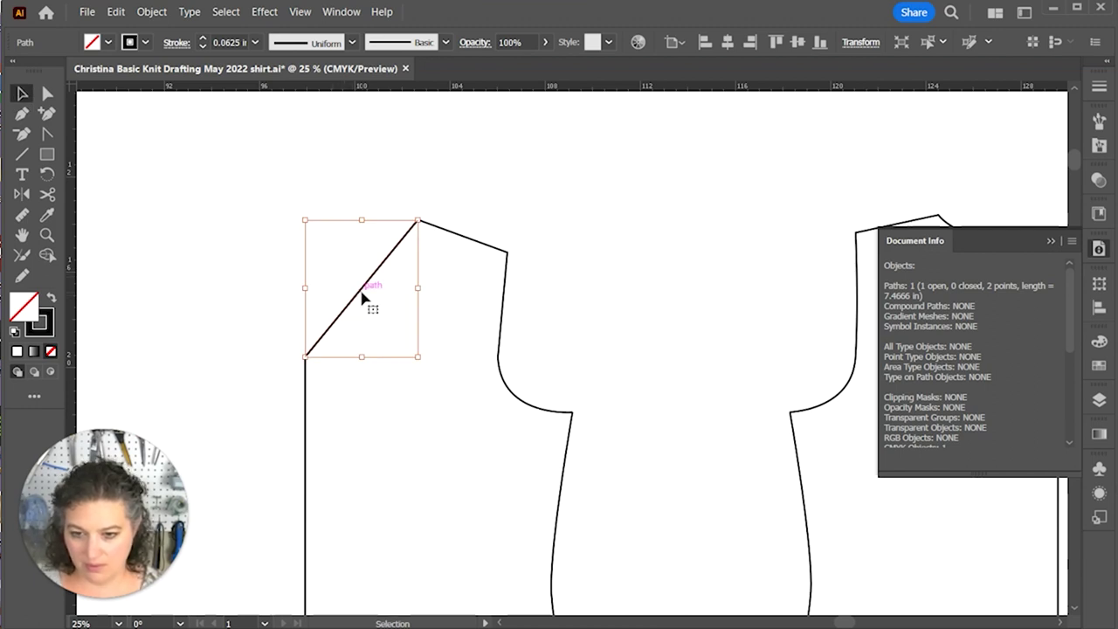
Step: Alt-drag an inward copy of the neckline, stretched from the shoulder to the centre front edge
{"action": "left_click_drag", "start_coordinate": [365, 295], "coordinate": [386, 323]}
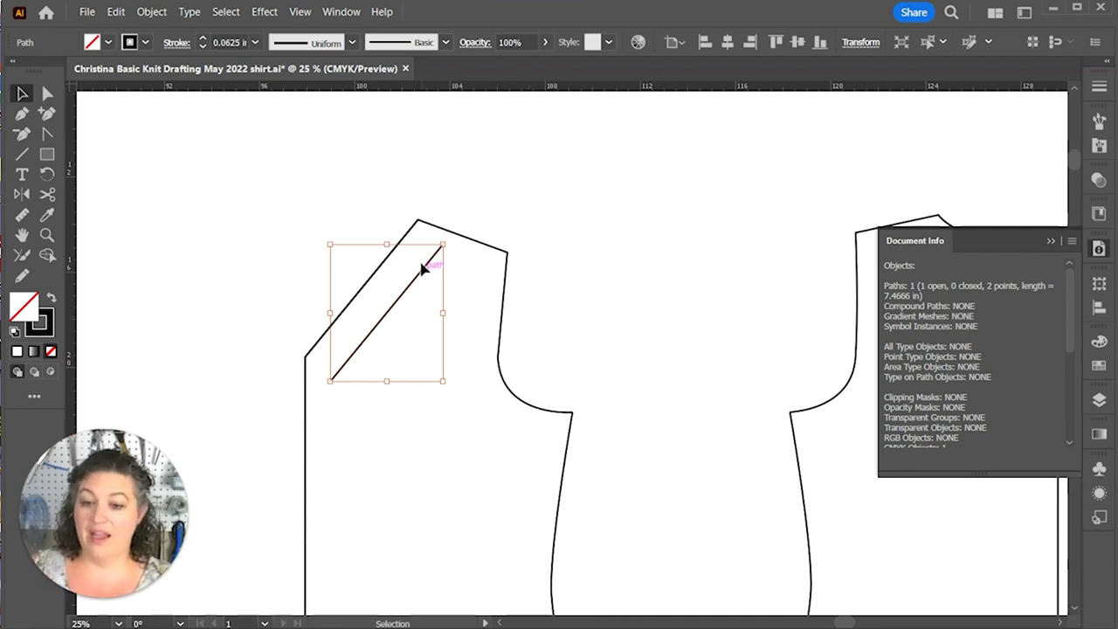
{"action": "left_click_drag", "start_coordinate": [442, 245], "coordinate": [451, 234]}
{"action": "left_click_drag", "start_coordinate": [455, 234], "coordinate": [456, 235]}
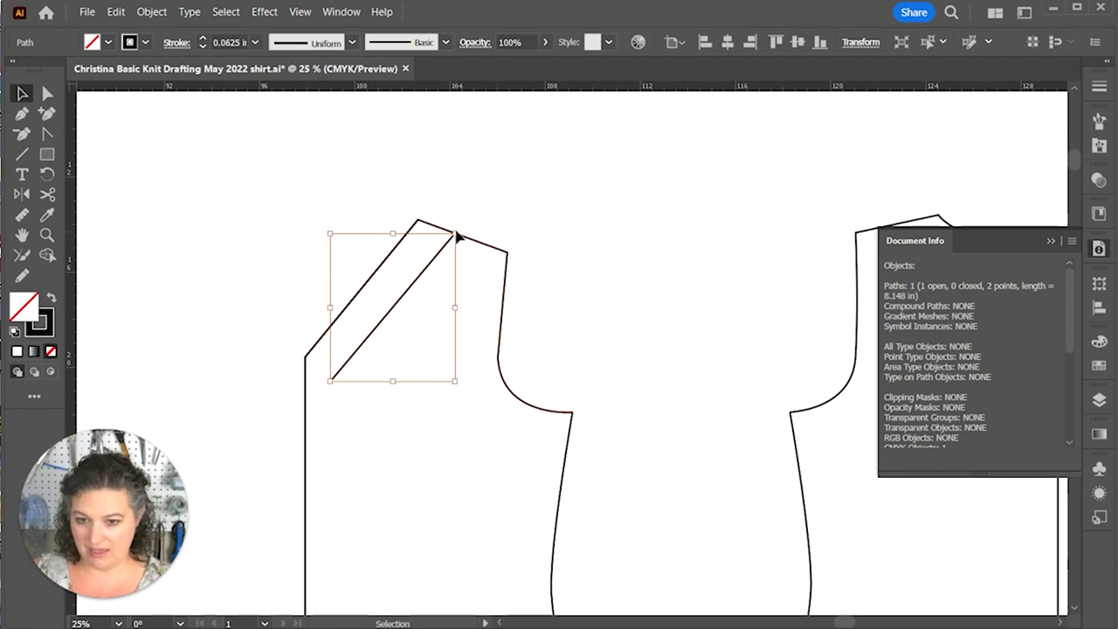
{"action": "left_click_drag", "start_coordinate": [329, 380], "coordinate": [305, 412]}
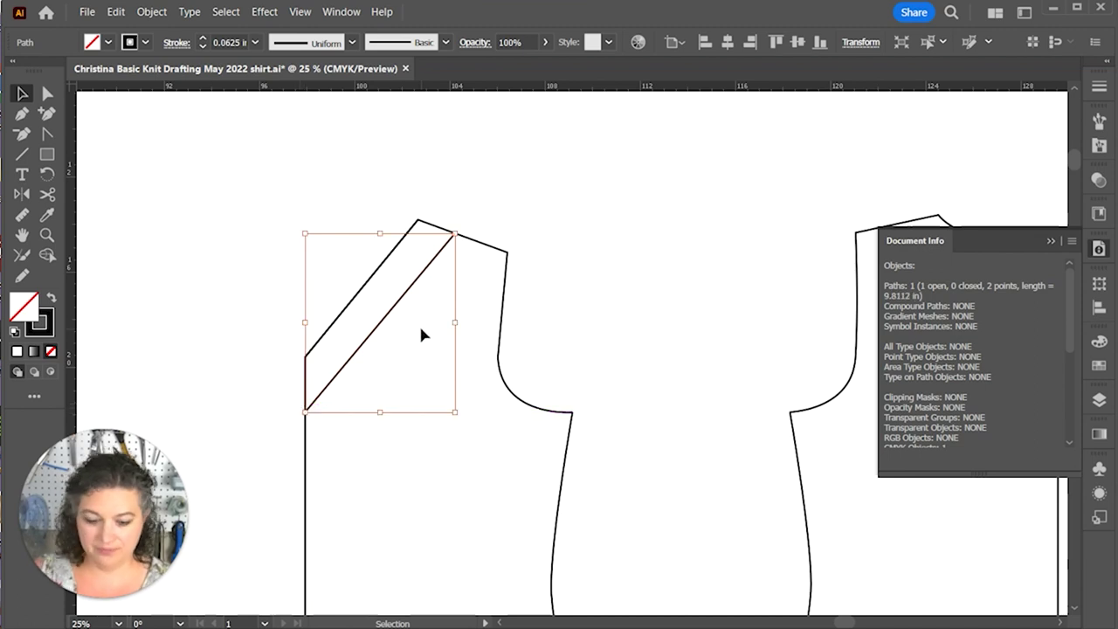
Step: Close the copy into a four-point facing strip along the neckline with the Pen tool
{"action": "key", "text": "p"}
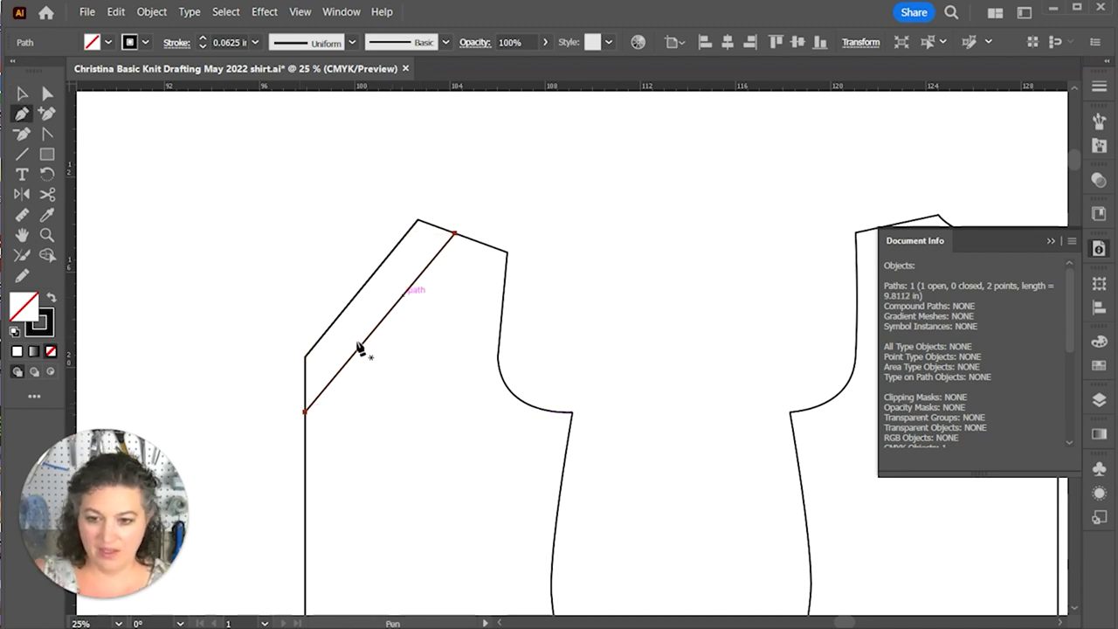
{"action": "left_click", "coordinate": [305, 412]}
{"action": "left_click", "coordinate": [306, 357]}
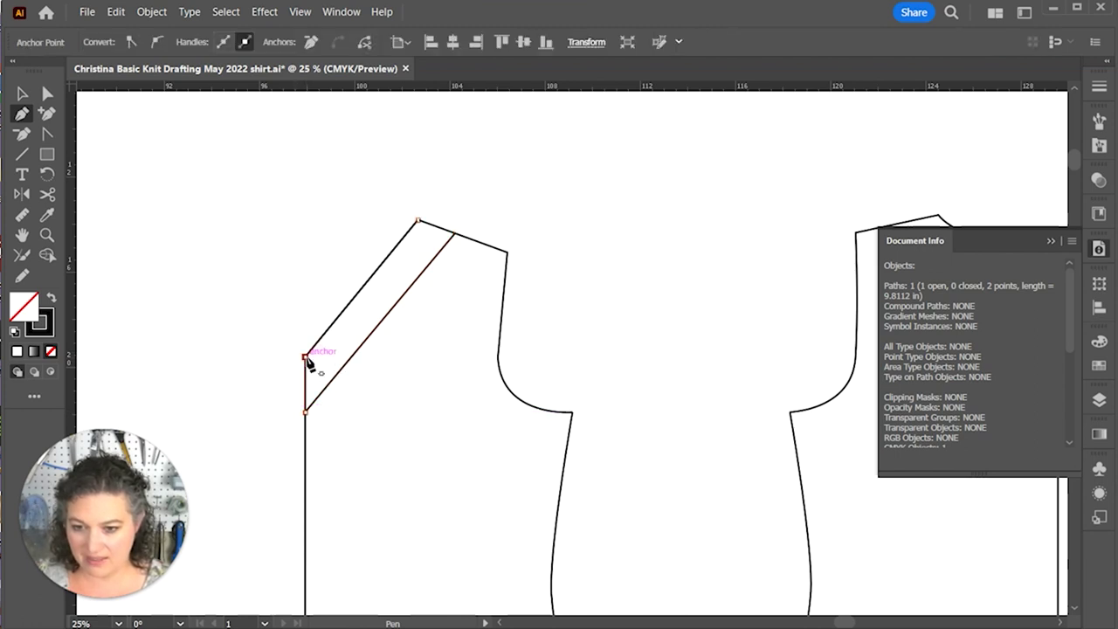
{"action": "left_click", "coordinate": [417, 220]}
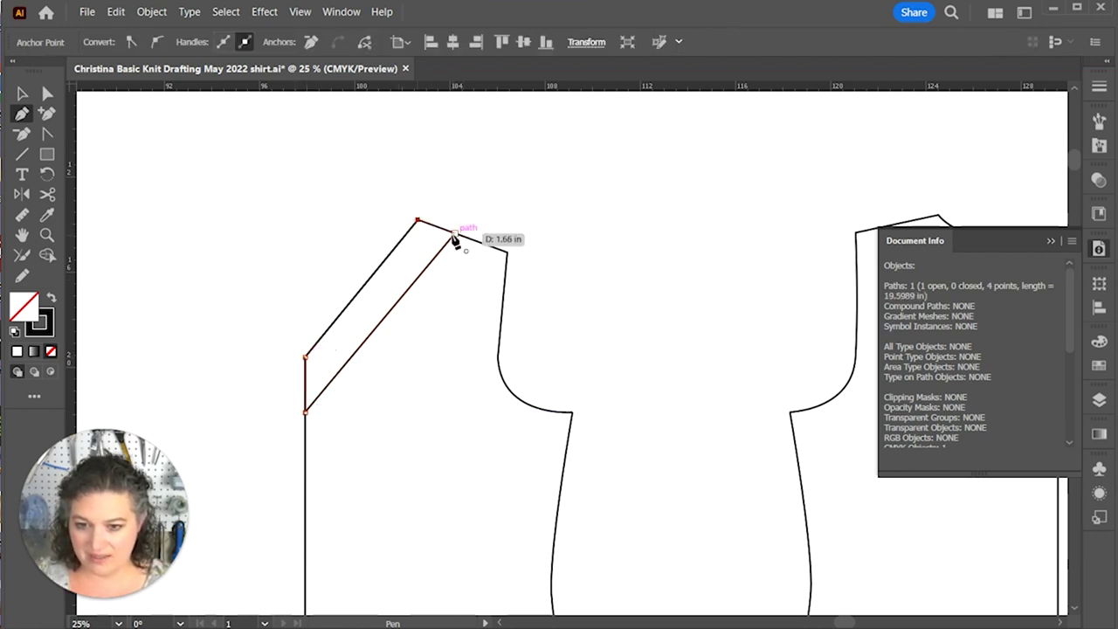
{"action": "left_click", "coordinate": [455, 233]}
Step: Move the facing strip up and left off the bodice
{"action": "key", "text": "v"}
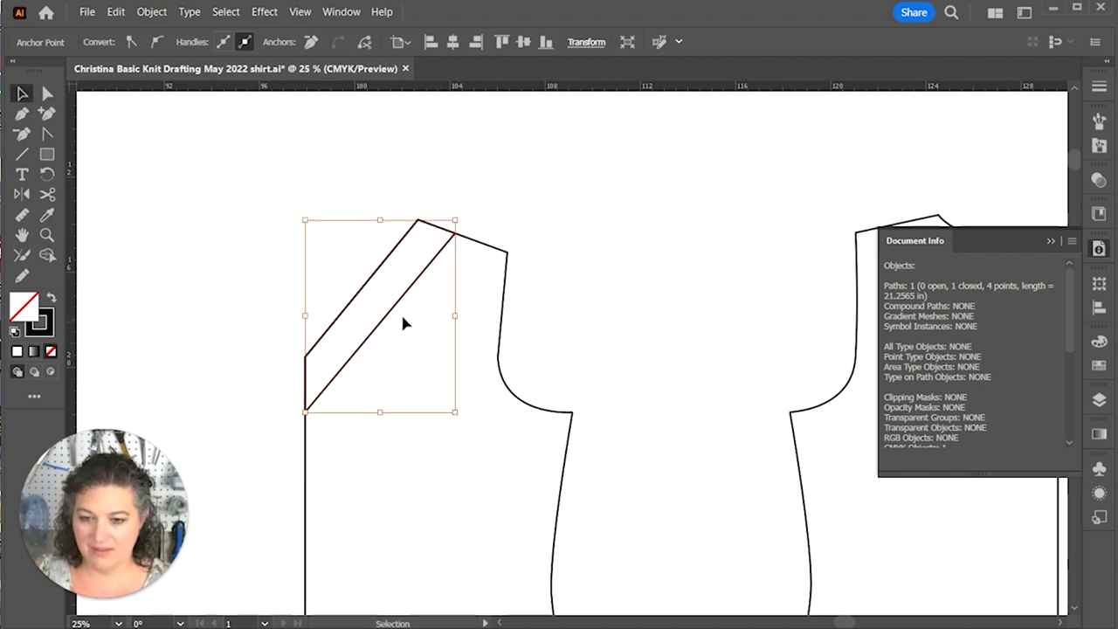
{"action": "left_click_drag", "start_coordinate": [398, 302], "coordinate": [354, 269]}
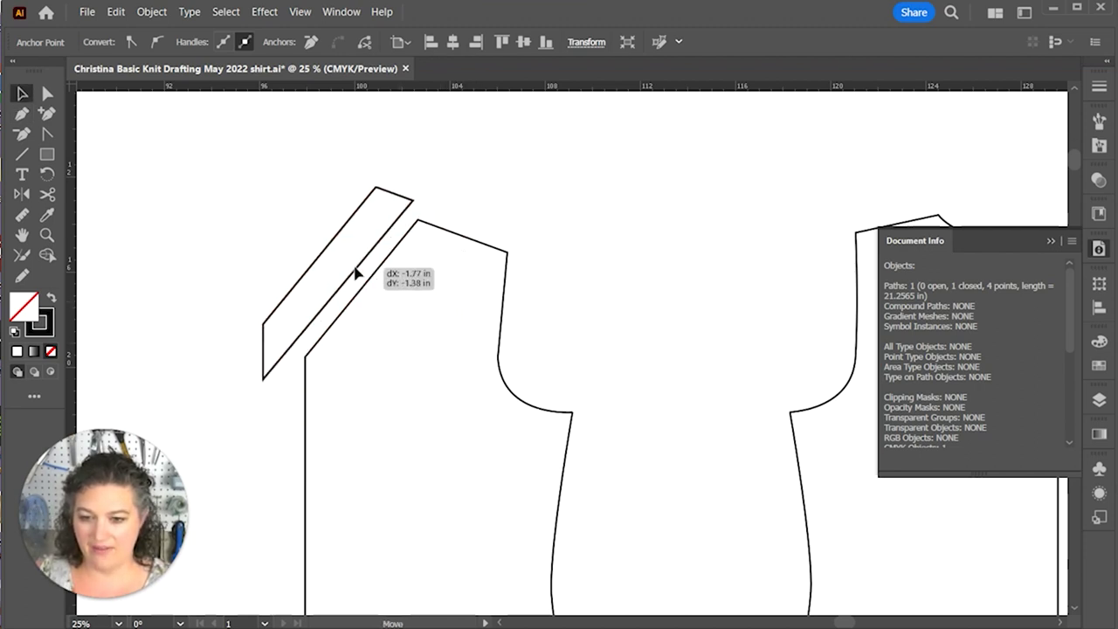
{"action": "scroll", "coordinate": [551, 340], "scroll_direction": "right", "scroll_amount": 5}
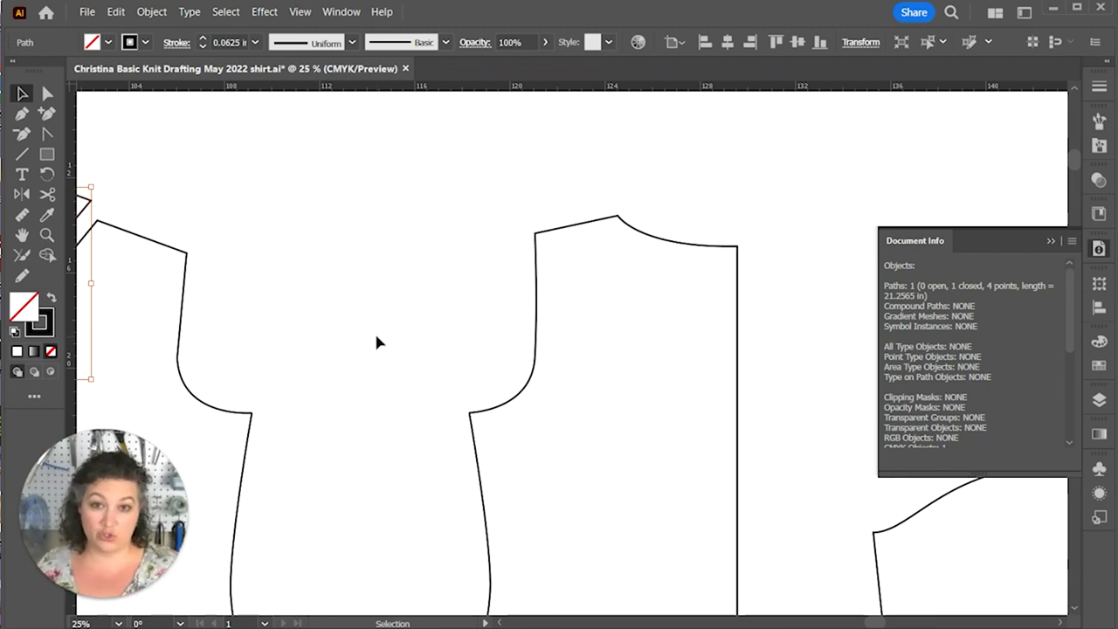
{"action": "scroll", "coordinate": [411, 297], "scroll_direction": "left", "scroll_amount": 2}
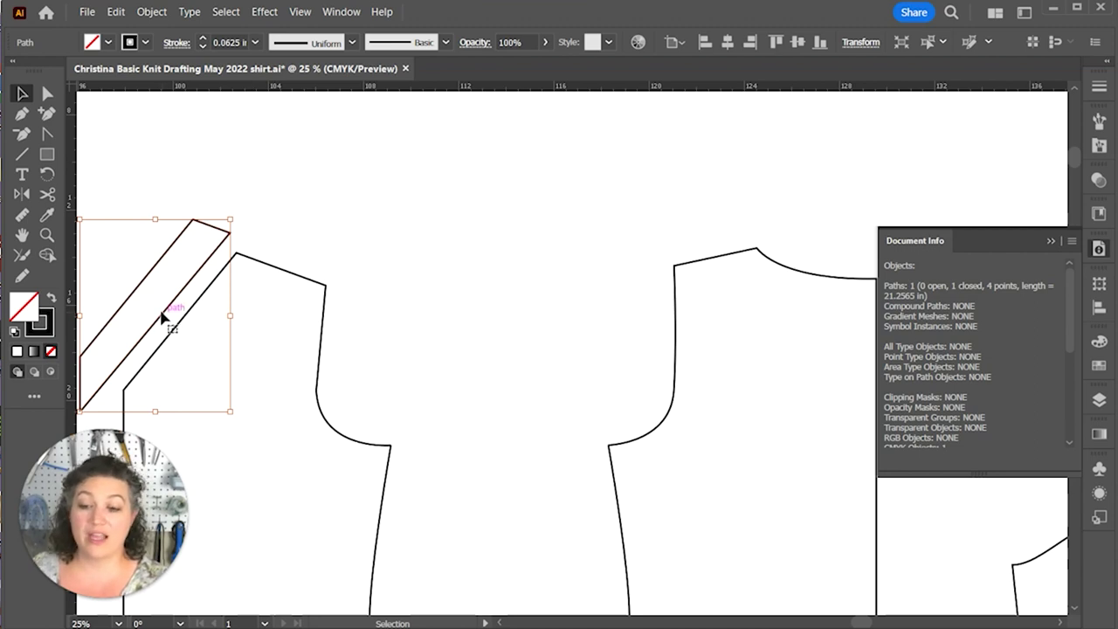
{"action": "left_click_drag", "start_coordinate": [165, 317], "coordinate": [161, 264]}
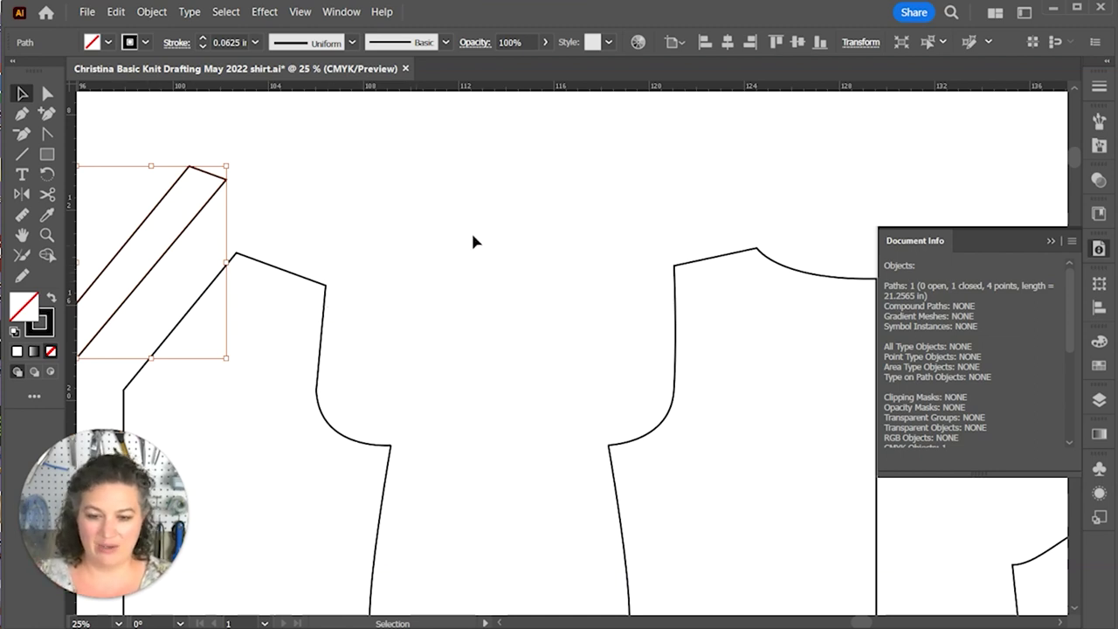
{"action": "left_click", "coordinate": [302, 273]}
{"action": "left_click", "coordinate": [186, 248]}
Step: Move the strip over the other bodice's neckline and frame it in view
{"action": "left_click_drag", "start_coordinate": [191, 228], "coordinate": [758, 312]}
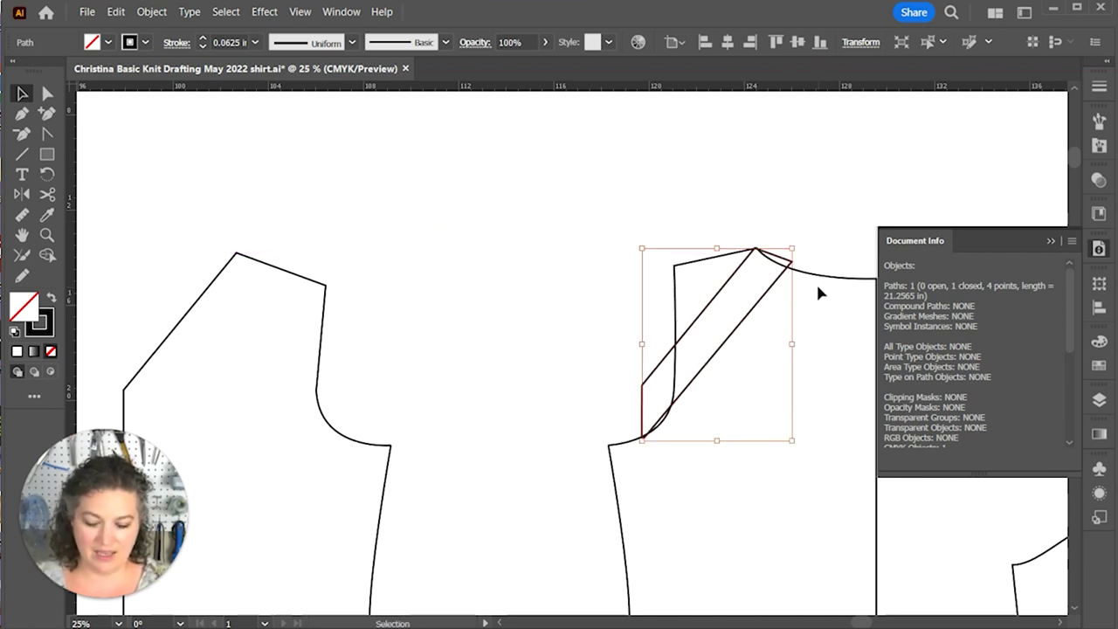
{"action": "key", "text": "ctrl+minus"}
{"action": "key", "text": "ctrl+equal"}
{"action": "key", "text": "ctrl+equal"}
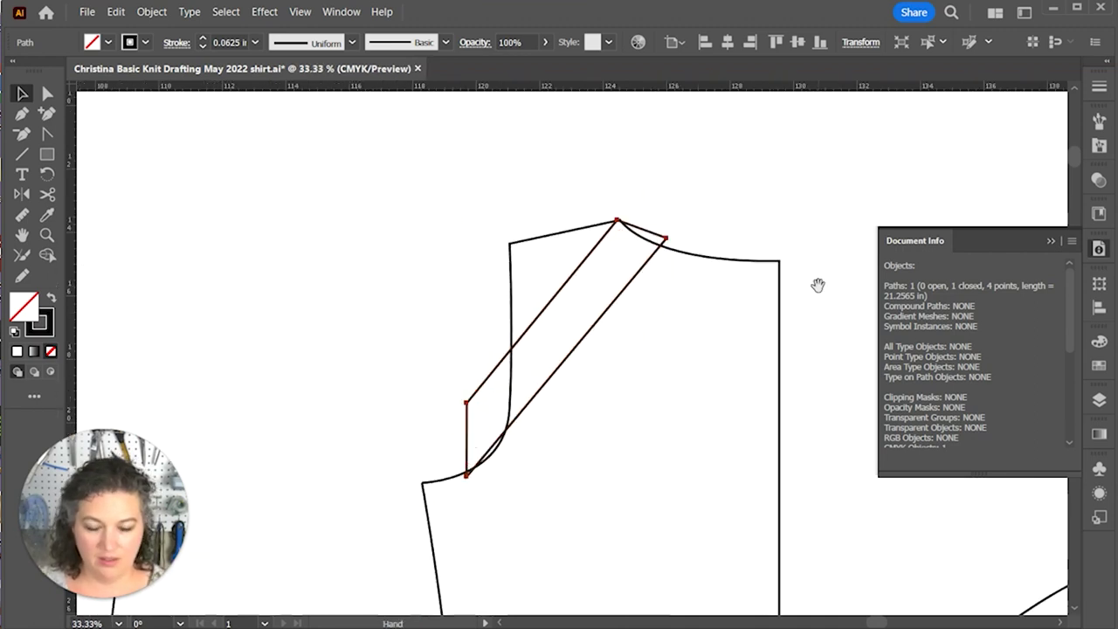
{"action": "left_click_drag", "start_coordinate": [818, 284], "coordinate": [713, 318]}
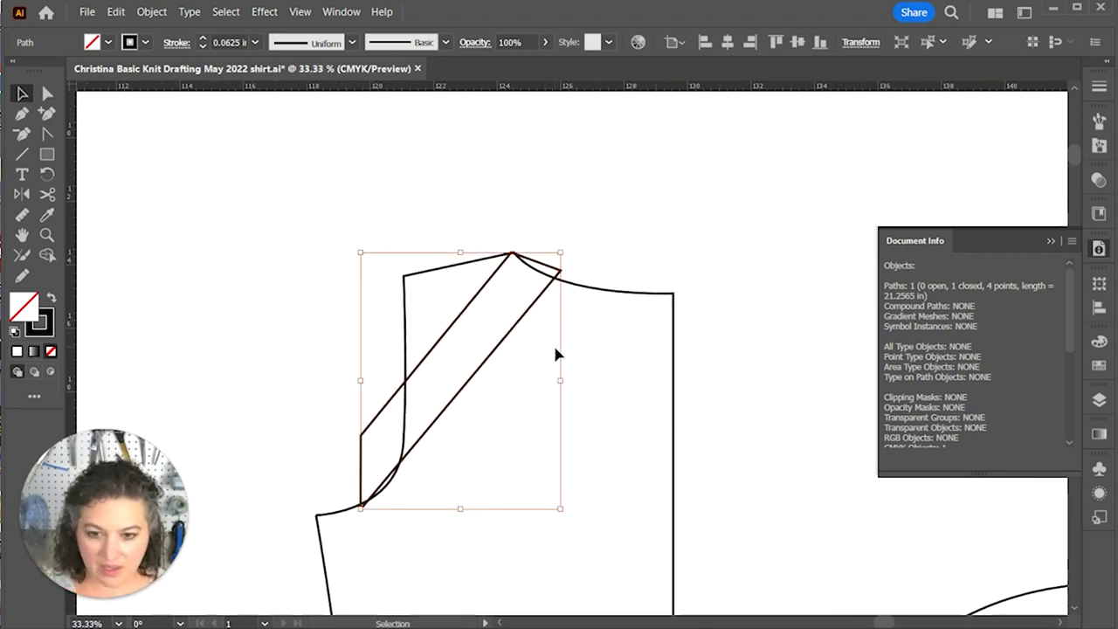
Step: Nudge the strap right and rotate it about 149° upright around its top point
{"action": "key", "text": "Right"}
{"action": "key", "text": "Right"}
{"action": "key", "text": "Right"}
{"action": "key", "text": "Right"}
{"action": "key", "text": "Right"}
{"action": "key", "text": "Right"}
{"action": "key", "text": "Right"}
{"action": "key", "text": "Right"}
{"action": "key", "text": "Right"}
{"action": "key", "text": "Right"}
{"action": "key", "text": "Right"}
{"action": "key", "text": "Right"}
{"action": "key", "text": "Right"}
{"action": "key", "text": "Right"}
{"action": "key", "text": "Right"}
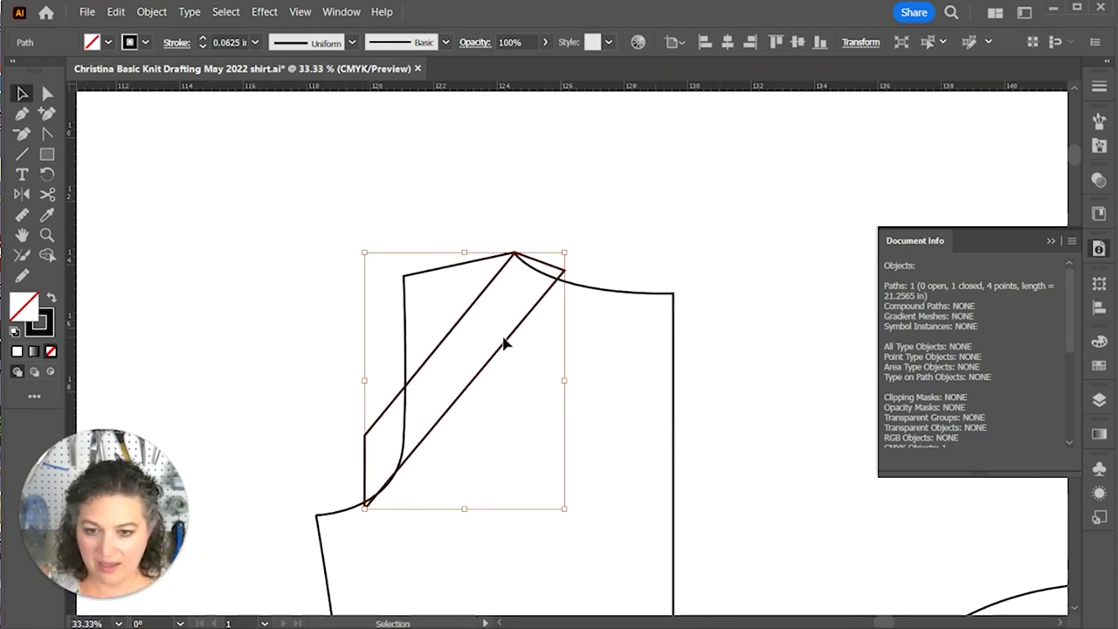
{"action": "key", "text": "r"}
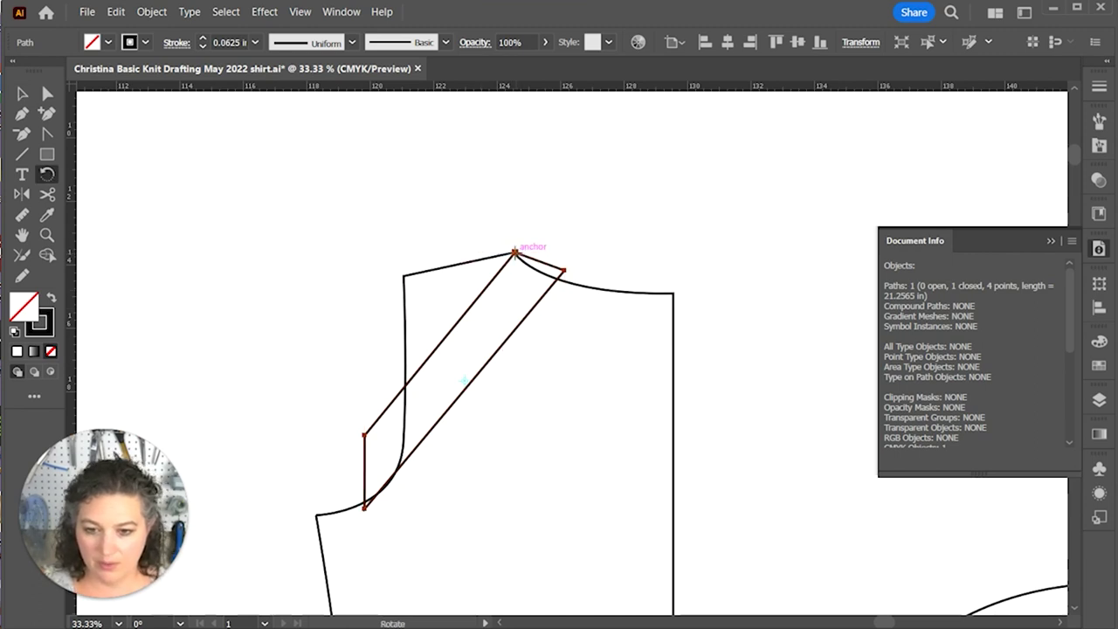
{"action": "left_click", "coordinate": [515, 252]}
{"action": "left_click_drag", "start_coordinate": [534, 317], "coordinate": [439, 187]}
{"action": "key", "text": "p"}
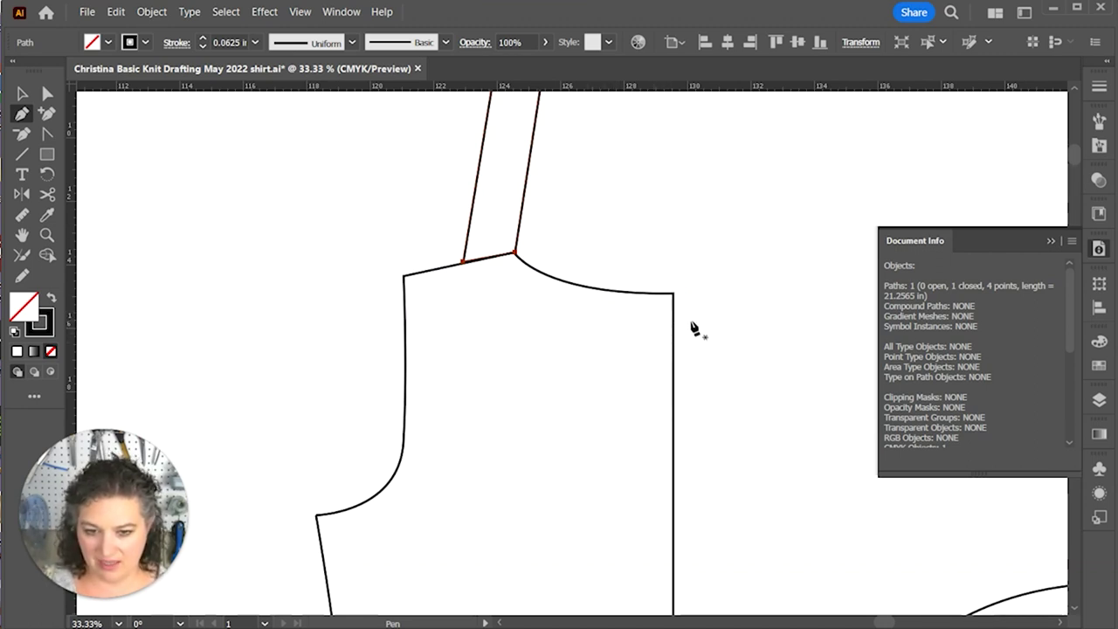
Step: Draw a short horizontal line at the top of the side seam and select it
{"action": "key", "text": "backslash"}
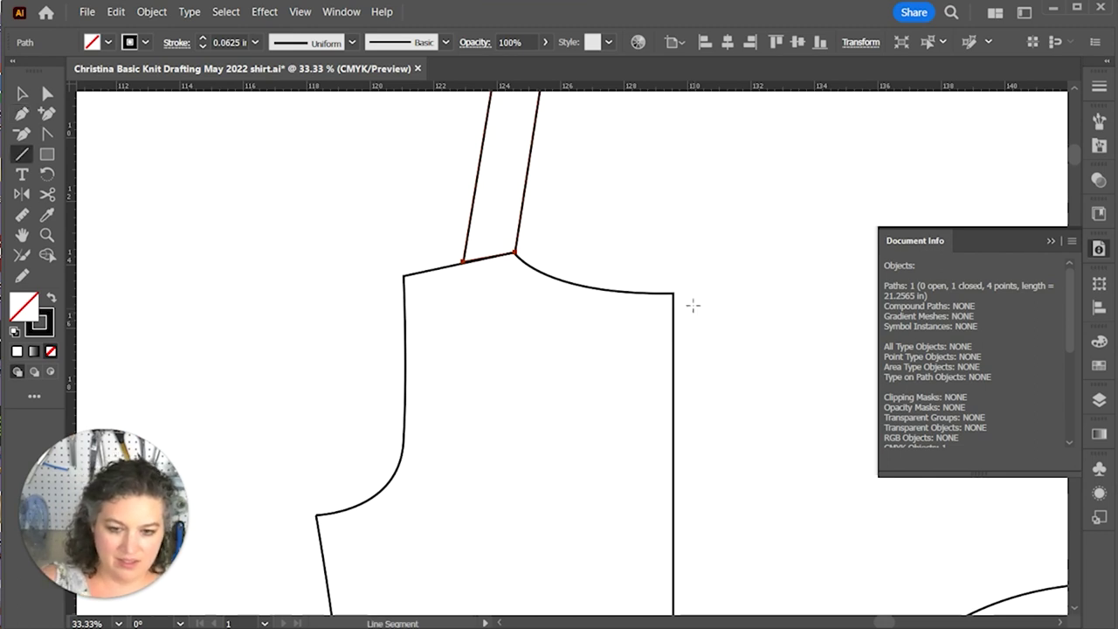
{"action": "left_click_drag", "start_coordinate": [684, 295], "coordinate": [657, 297]}
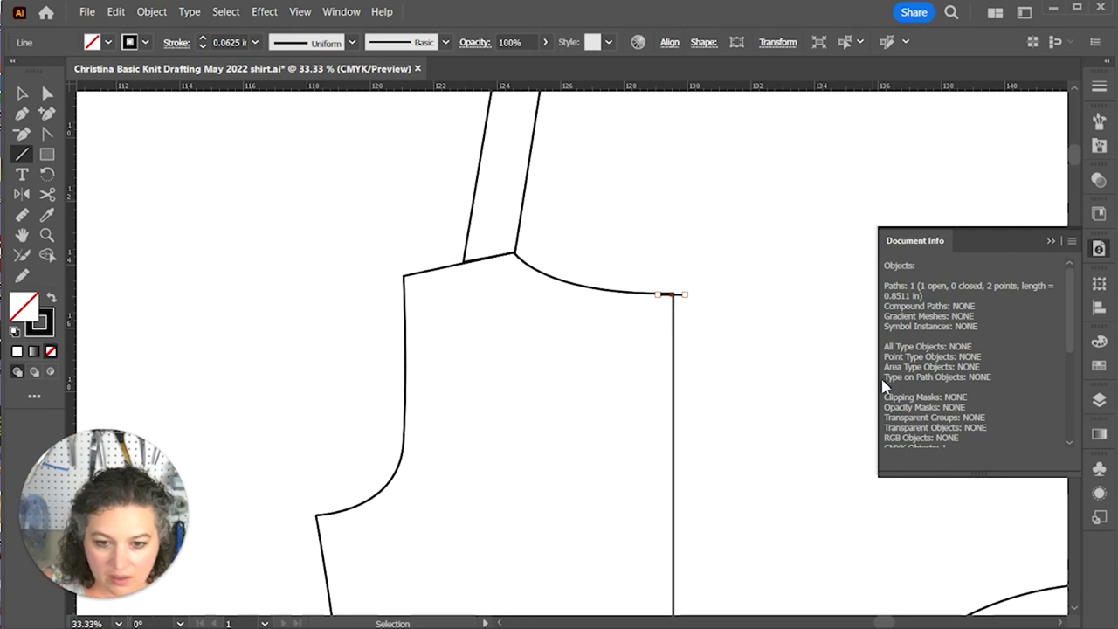
{"action": "key", "text": "v"}
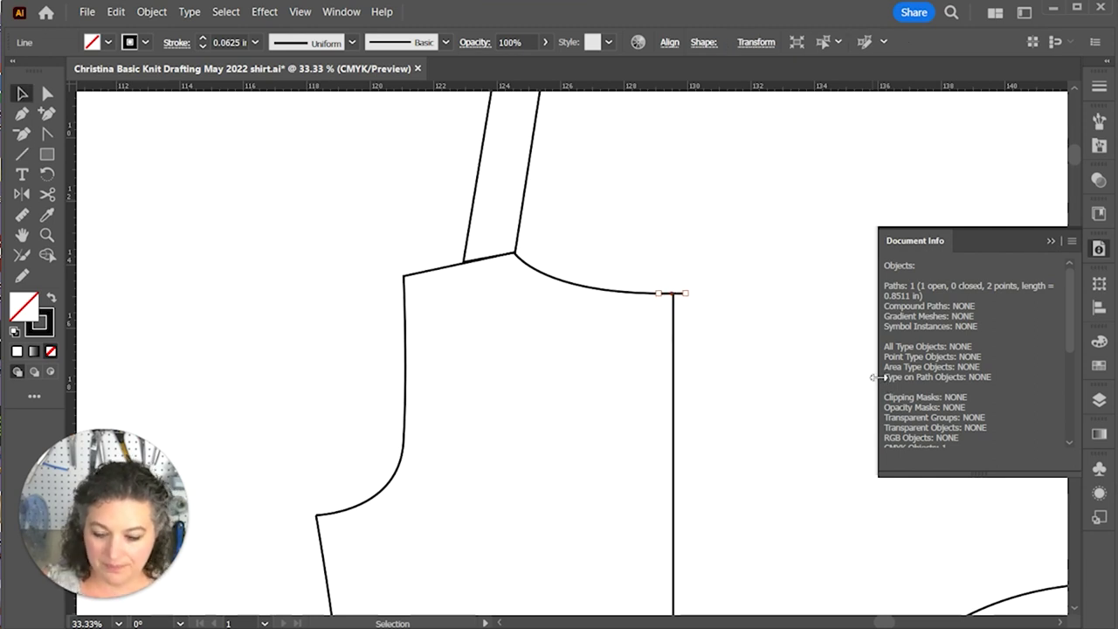
{"action": "left_click", "coordinate": [756, 332]}
{"action": "left_click", "coordinate": [685, 292]}
Step: Move the line 0.99 in down via Transform > Move (Horizontal 0)
{"action": "right_click", "coordinate": [684, 285]}
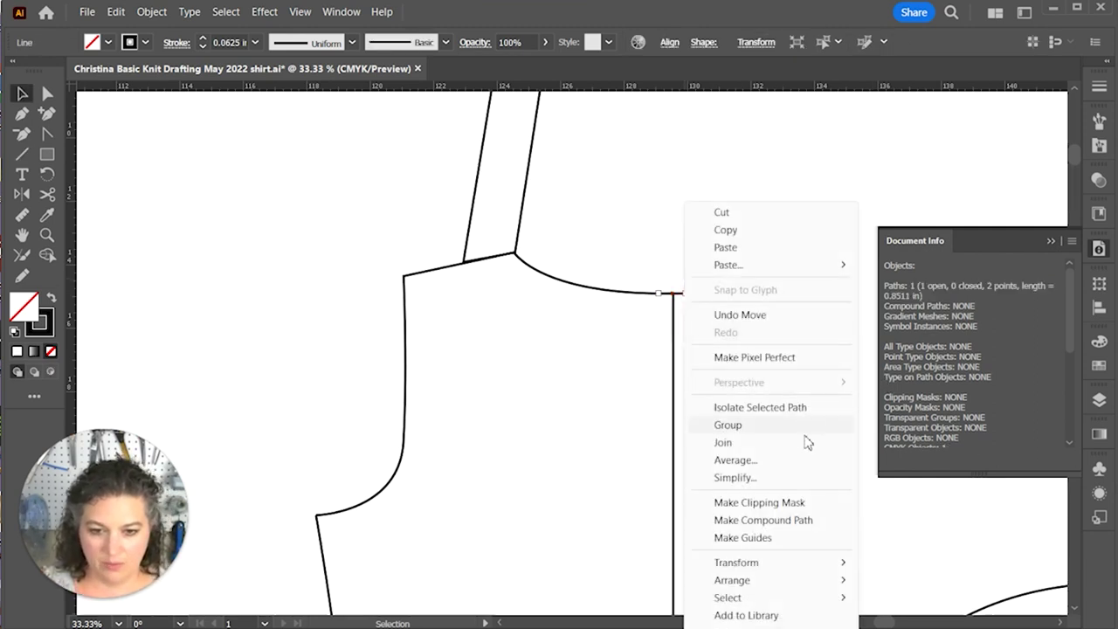
{"action": "mouse_move", "coordinate": [788, 563]}
{"action": "left_click", "coordinate": [935, 442]}
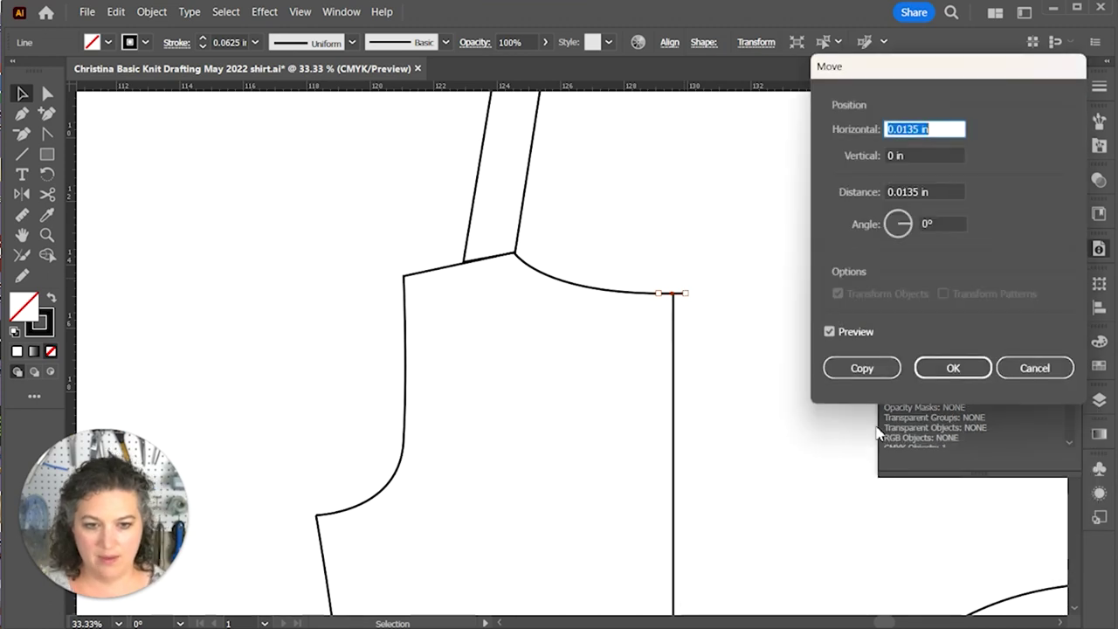
{"action": "type", "text": "0"}
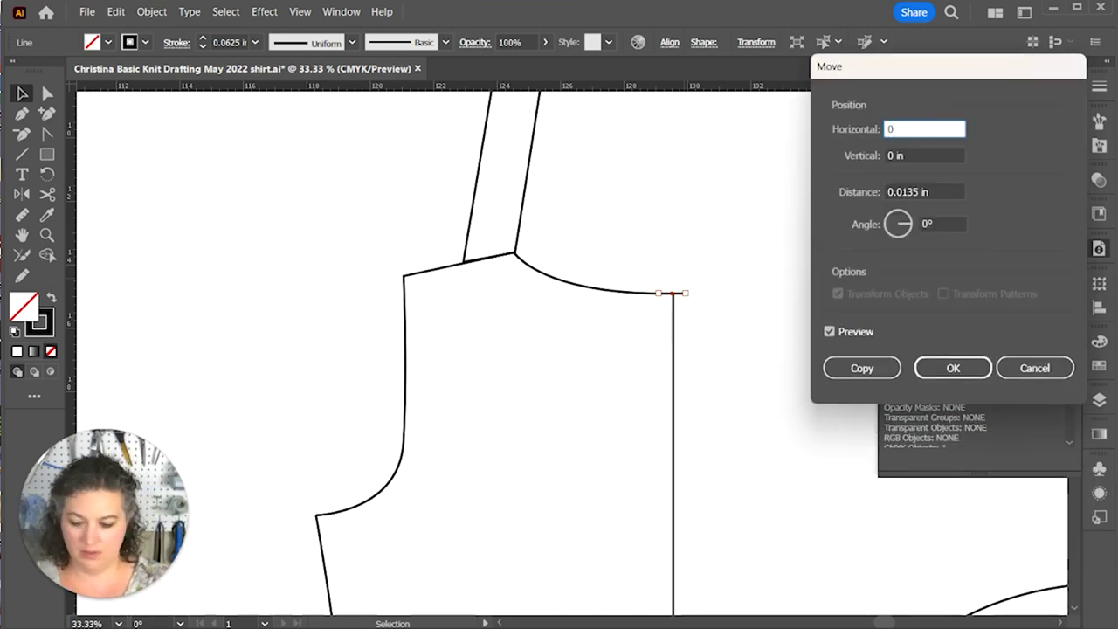
{"action": "key", "text": "Tab"}
{"action": "type", "text": "-"}
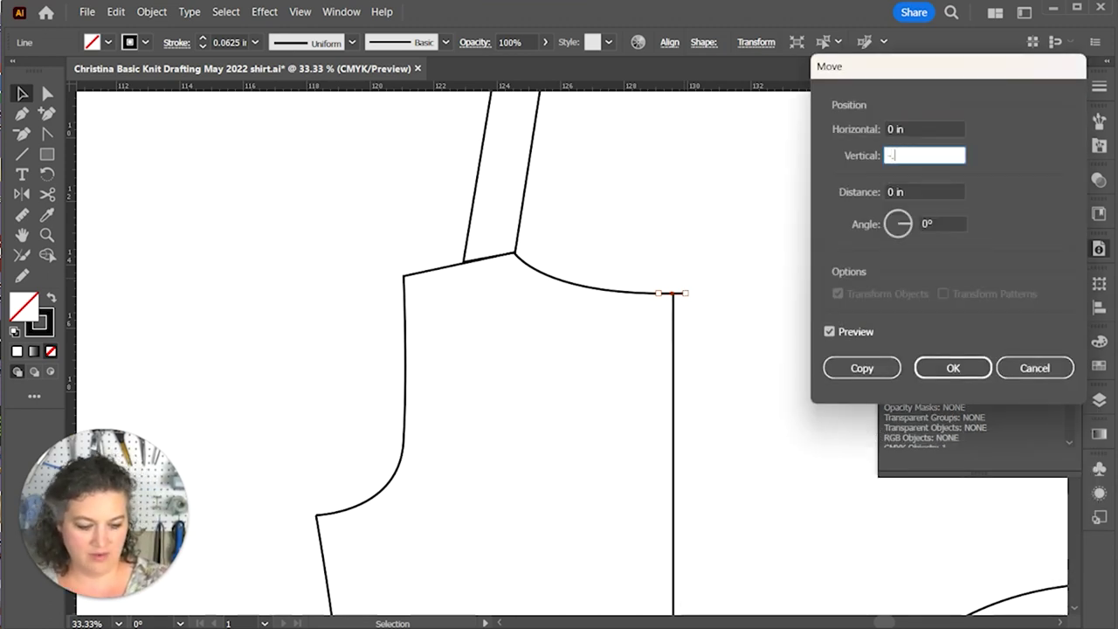
{"action": "key", "text": "Tab"}
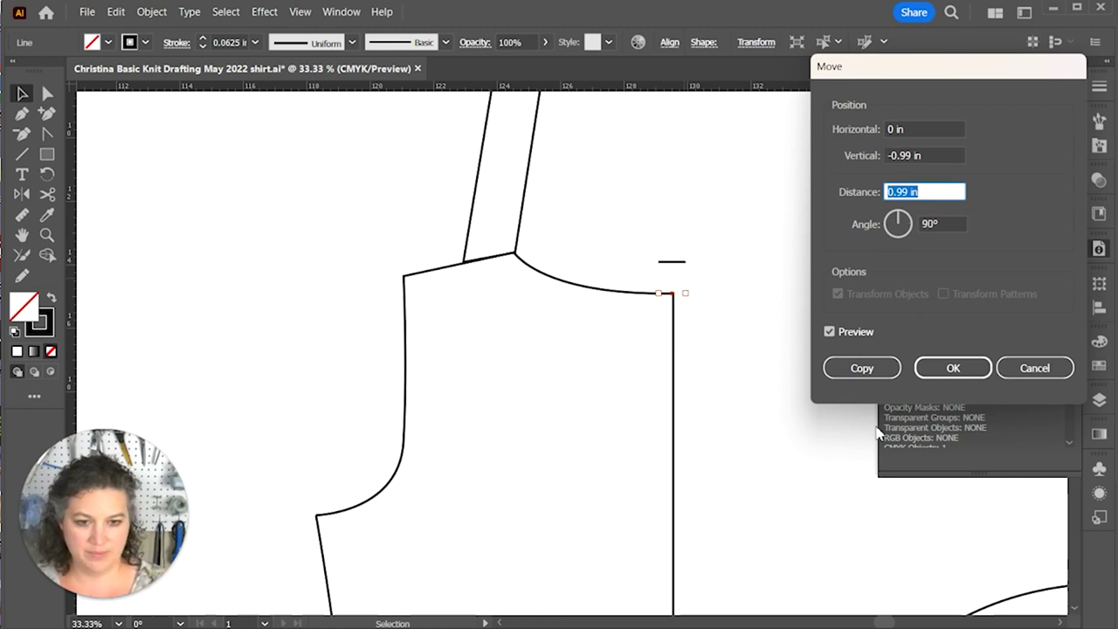
{"action": "left_click", "coordinate": [889, 154]}
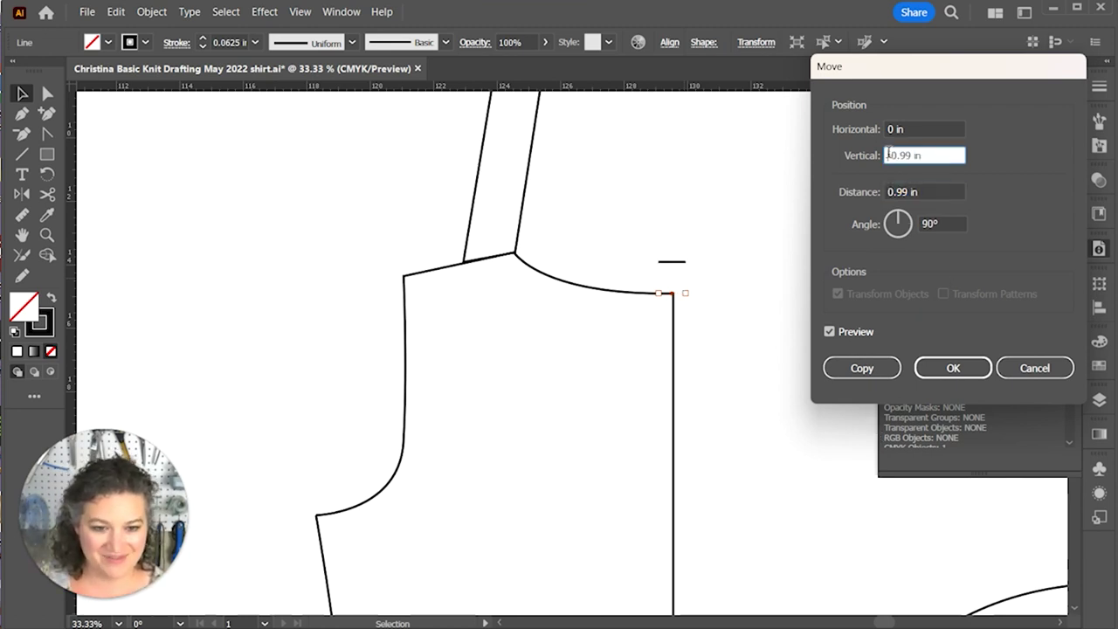
{"action": "key", "text": "Tab"}
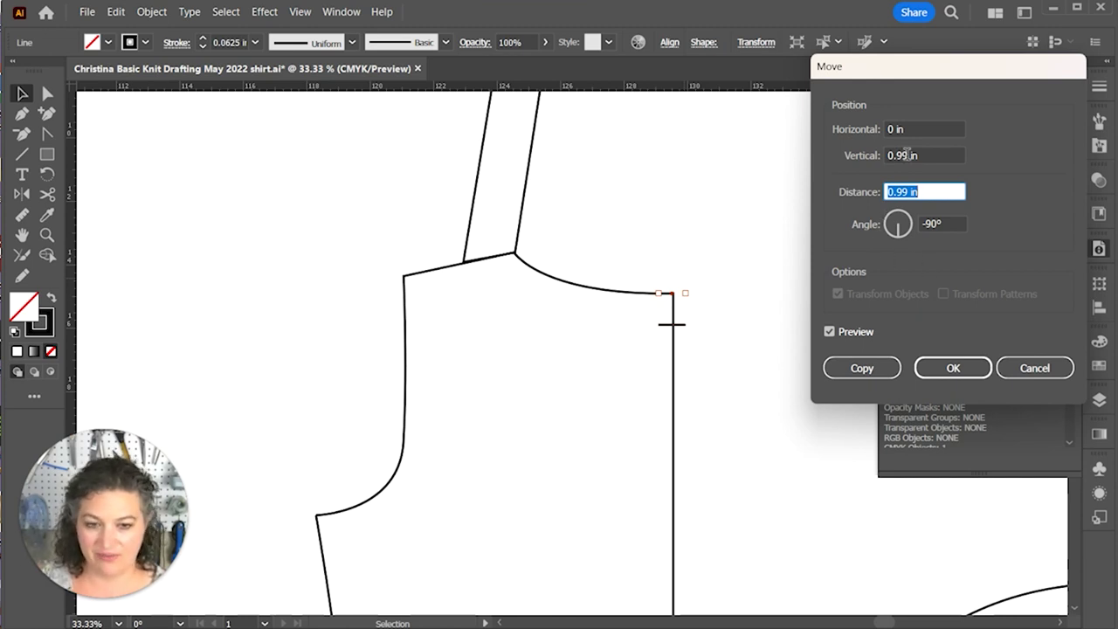
{"action": "left_click", "coordinate": [957, 372]}
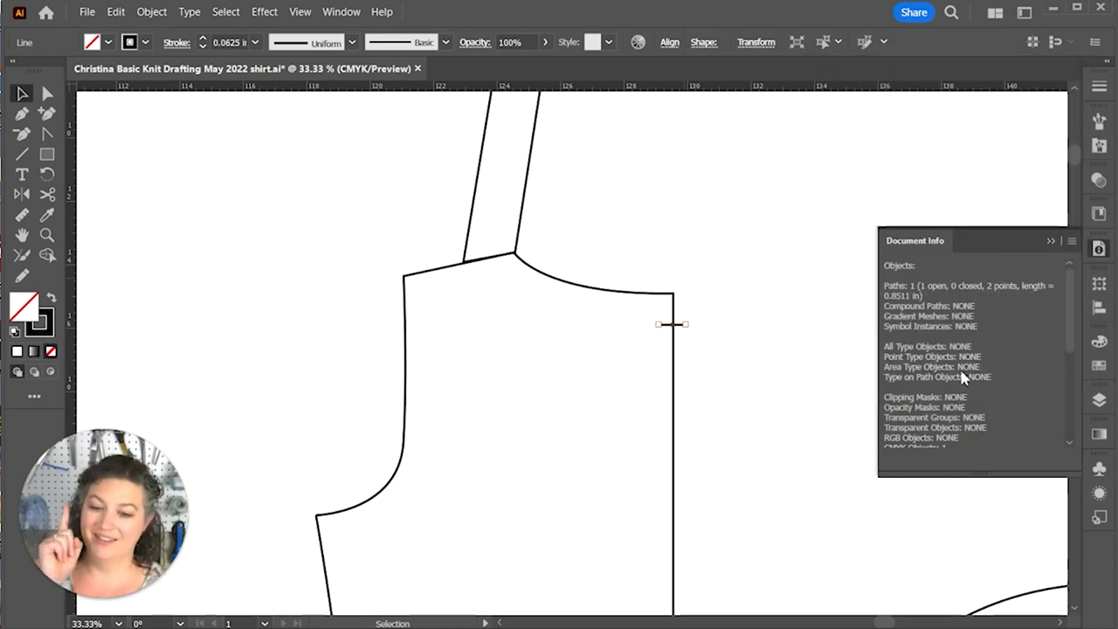
{"action": "left_click", "coordinate": [749, 418]}
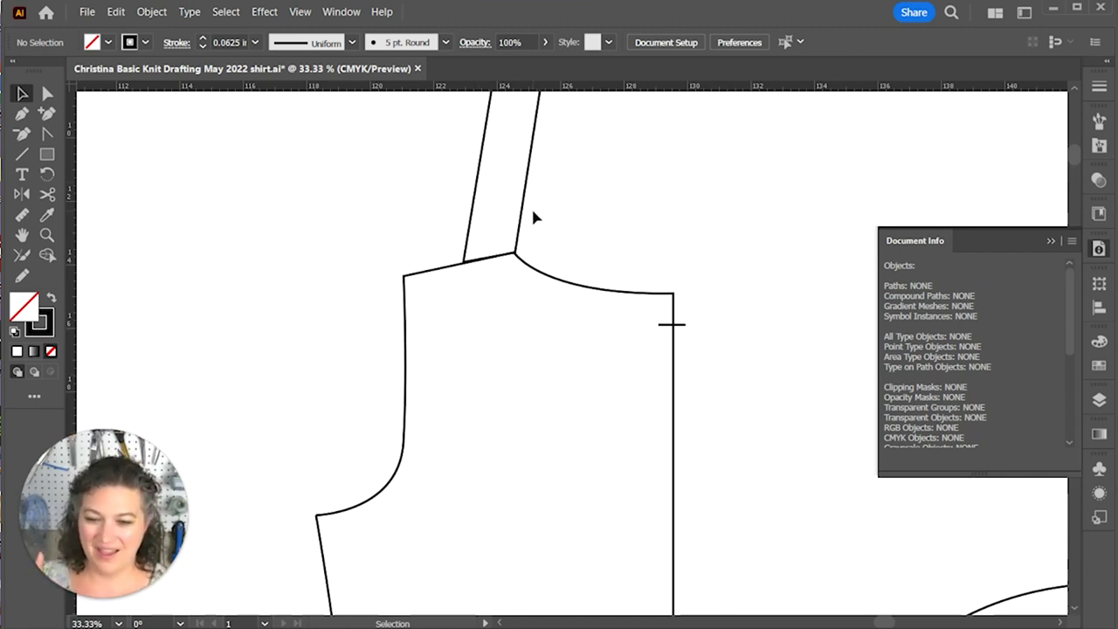
Step: Draw trial lines across the strap, then delete them both
{"action": "key", "text": "backslash"}
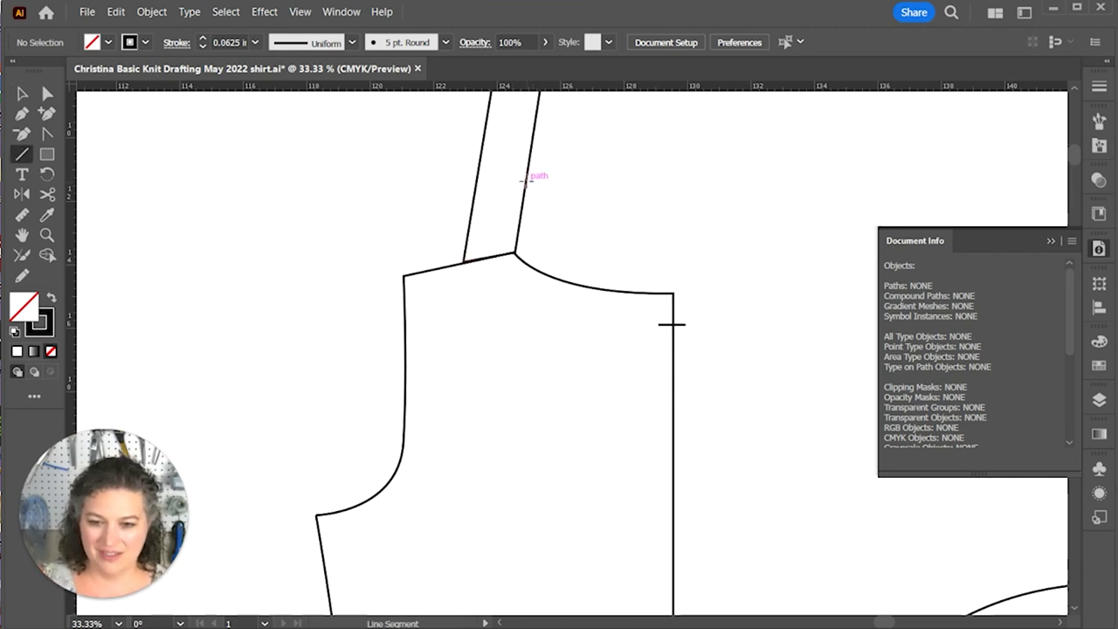
{"action": "left_click_drag", "start_coordinate": [520, 180], "coordinate": [477, 177]}
{"action": "scroll", "coordinate": [524, 229], "scroll_direction": "up", "scroll_amount": 3}
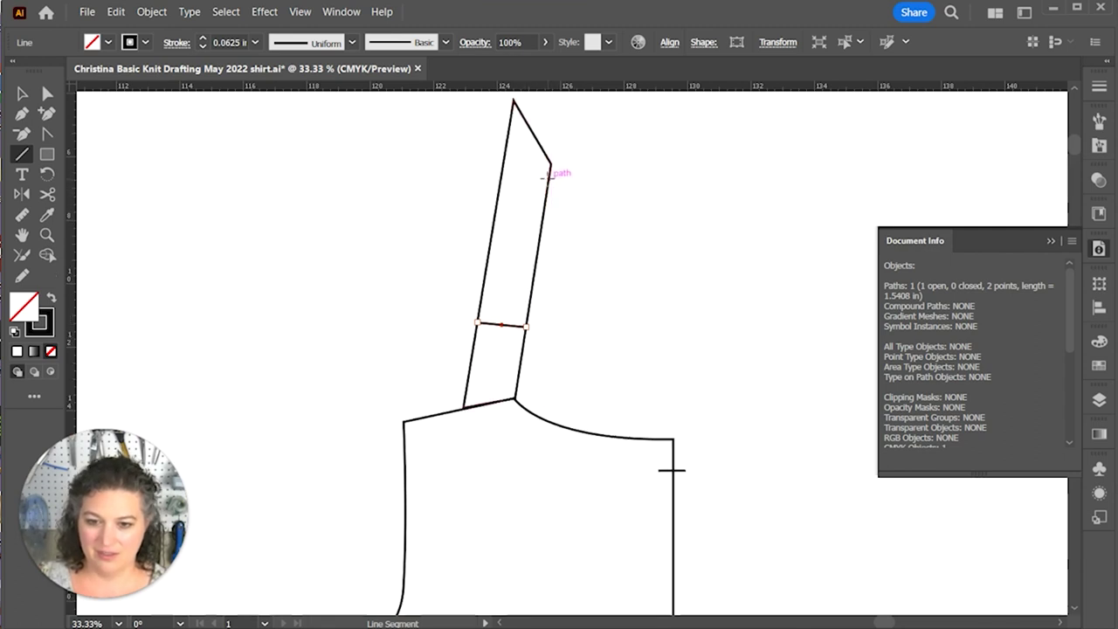
{"action": "left_click_drag", "start_coordinate": [548, 178], "coordinate": [496, 170]}
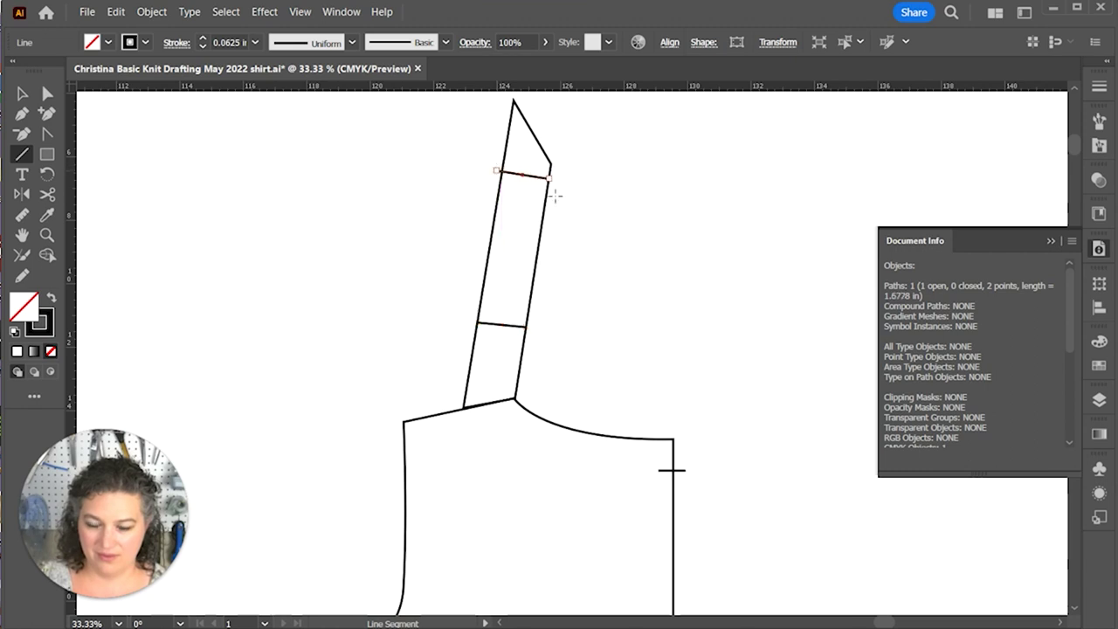
{"action": "key", "text": "Delete"}
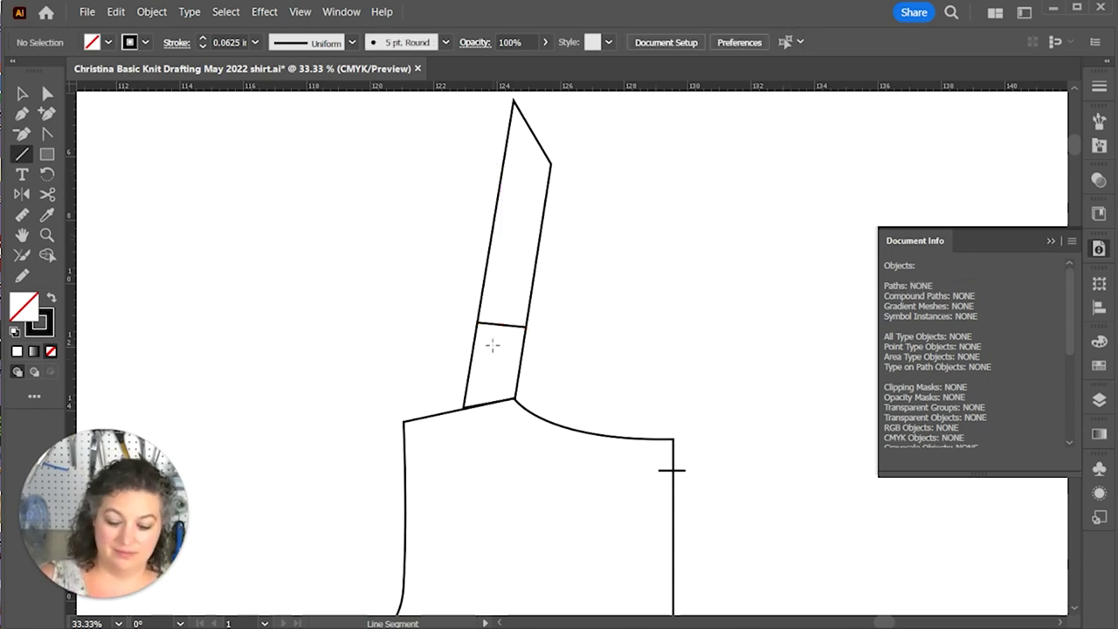
{"action": "key", "text": "v"}
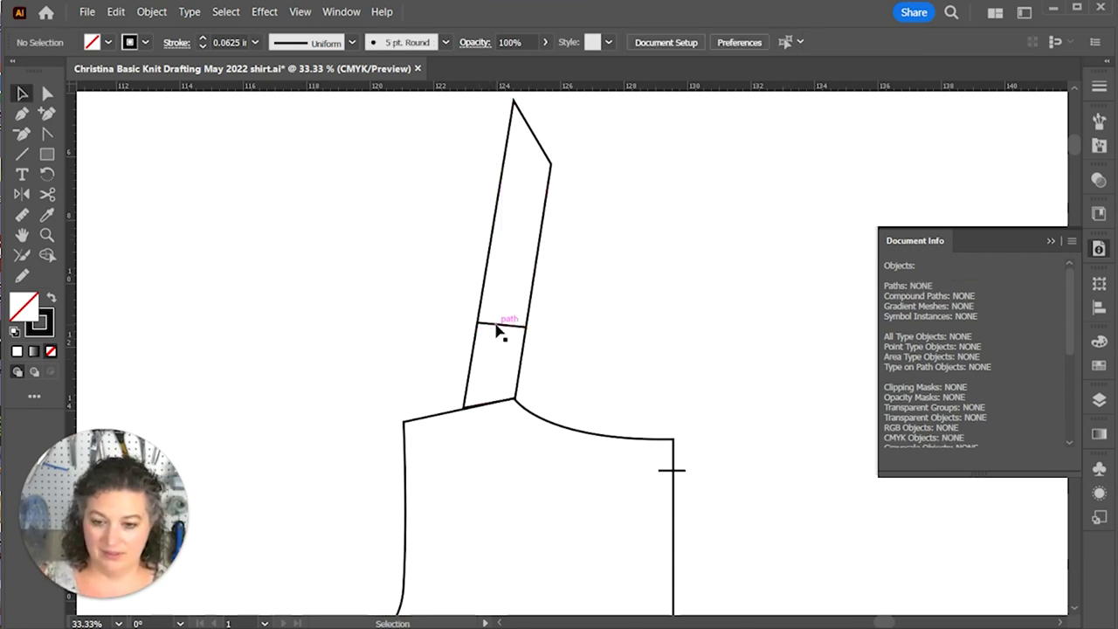
{"action": "left_click", "coordinate": [498, 325]}
{"action": "key", "text": "Delete"}
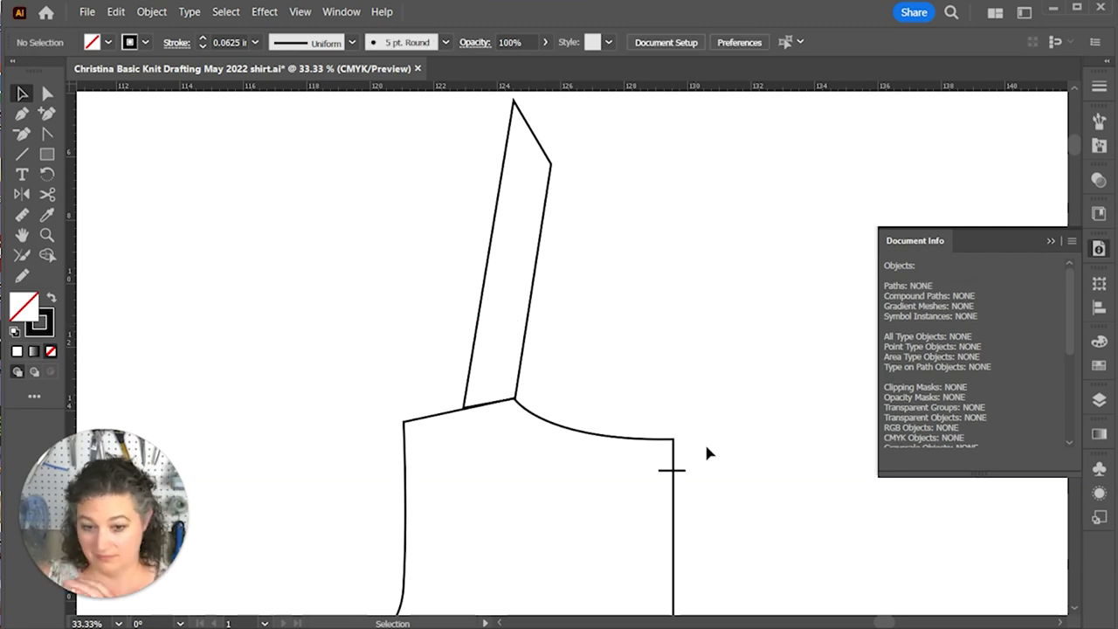
Step: Move the side-seam notch mark a further 0.51 in down via Transform > Move
{"action": "left_click", "coordinate": [679, 472]}
{"action": "right_click", "coordinate": [684, 472]}
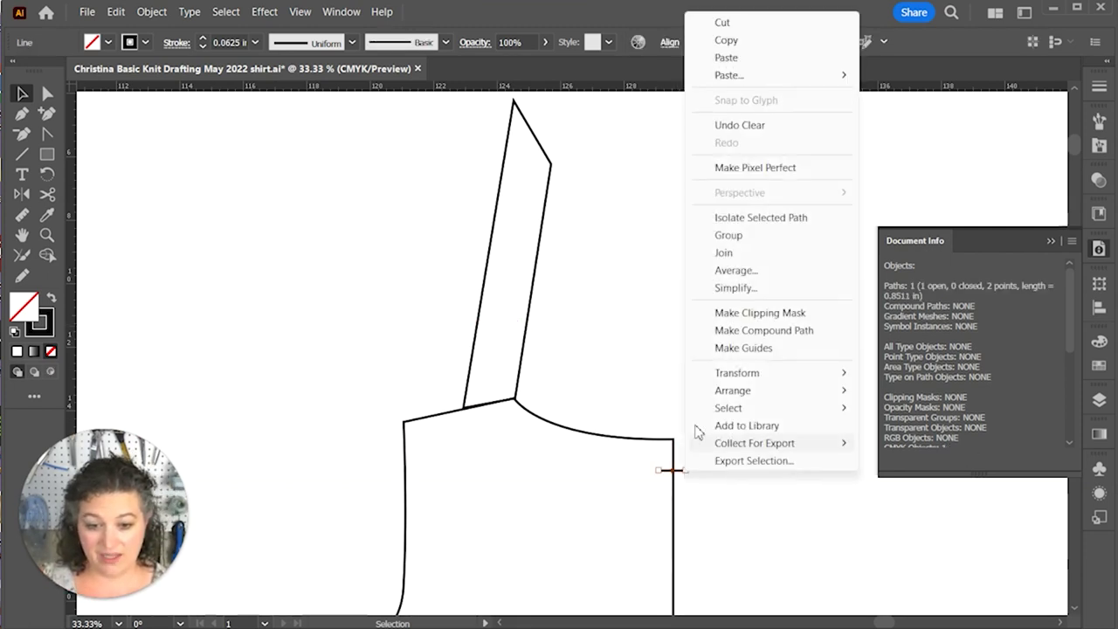
{"action": "mouse_move", "coordinate": [708, 385]}
{"action": "mouse_move", "coordinate": [738, 373]}
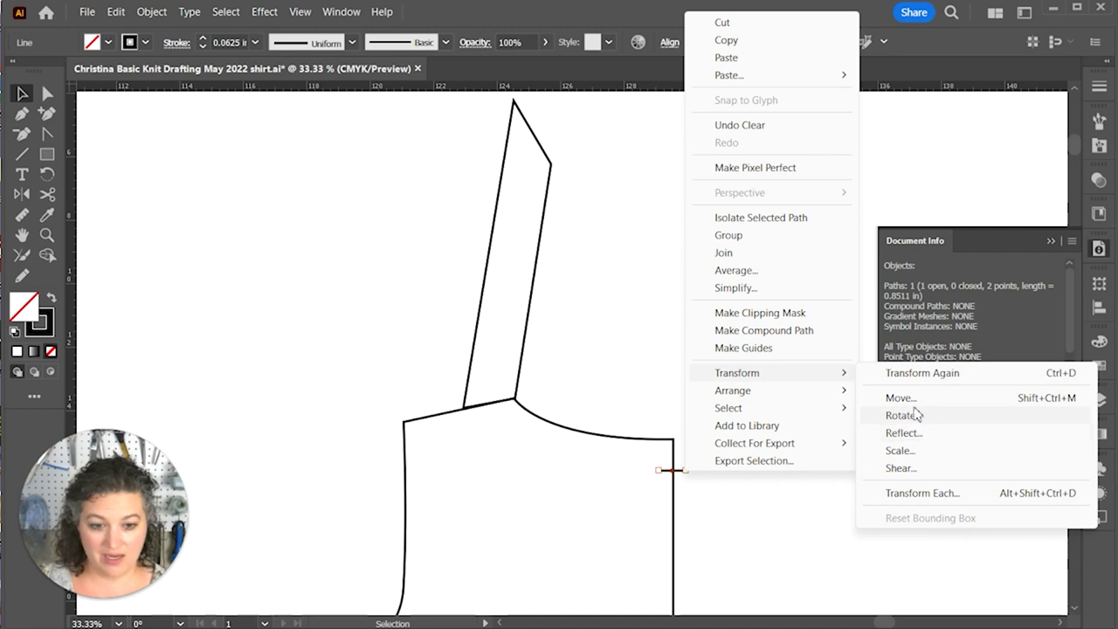
{"action": "left_click", "coordinate": [916, 399]}
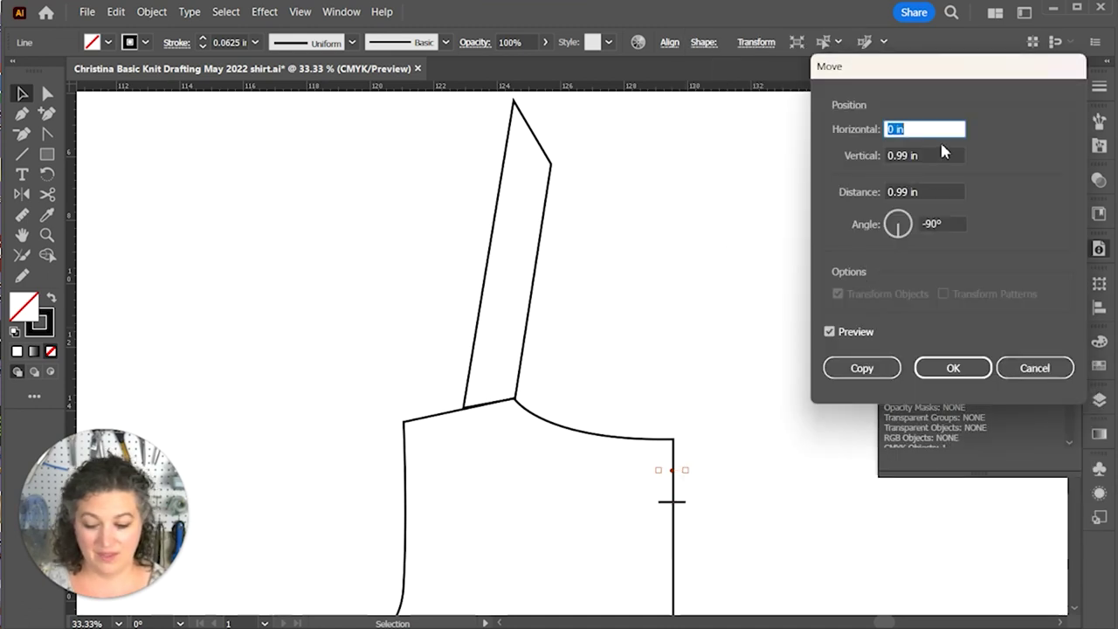
{"action": "key", "text": "Tab"}
{"action": "type", "text": "."}
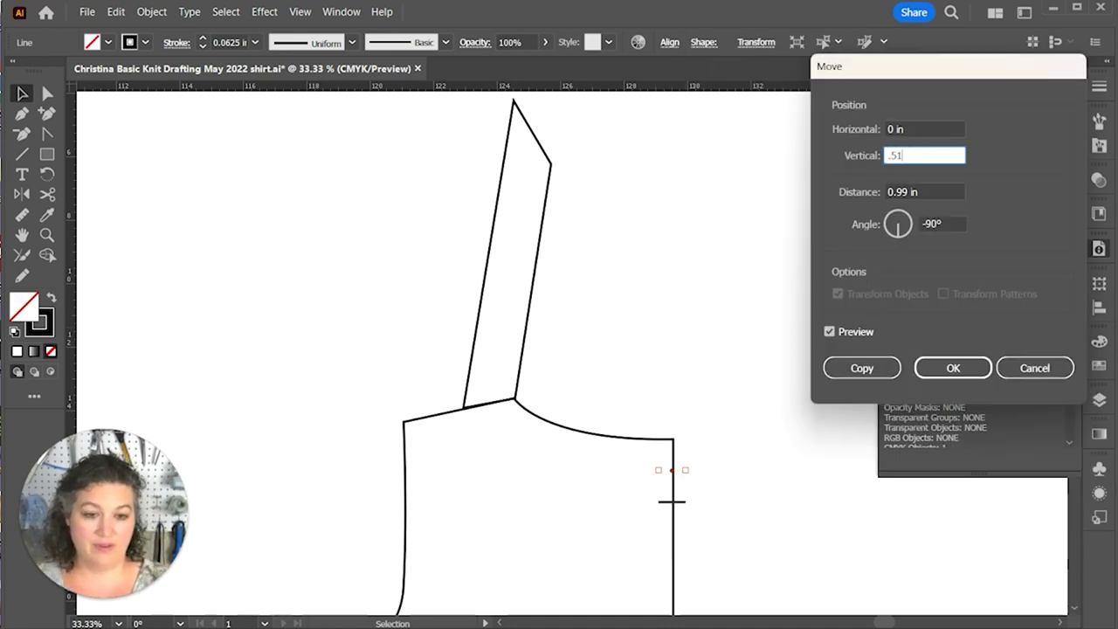
{"action": "key", "text": "Tab"}
{"action": "key", "text": "Return"}
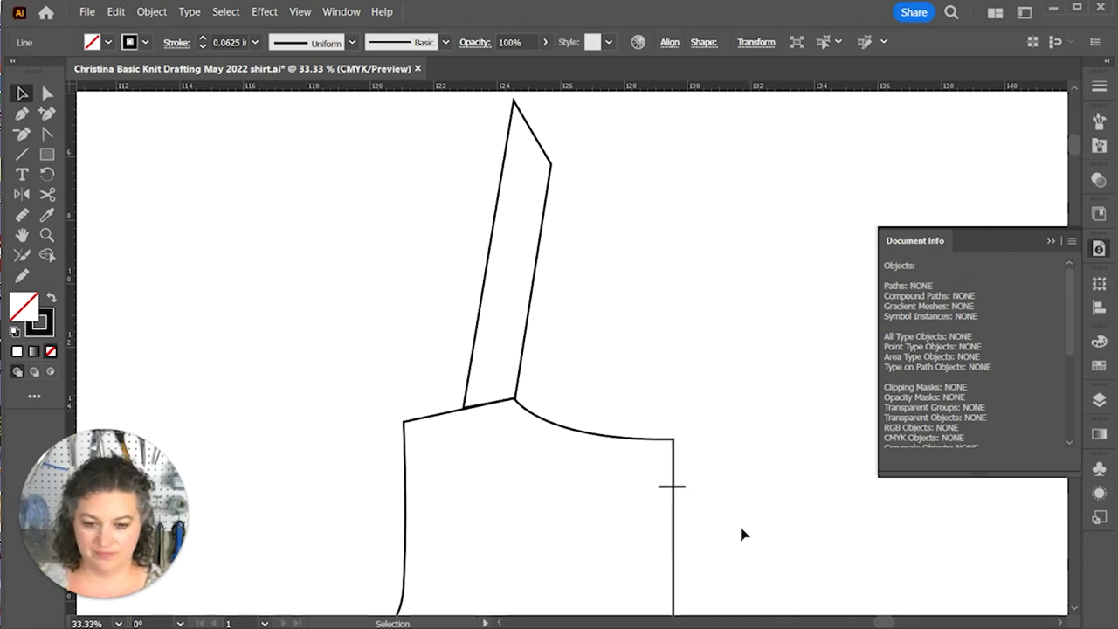
{"action": "left_click", "coordinate": [741, 533]}
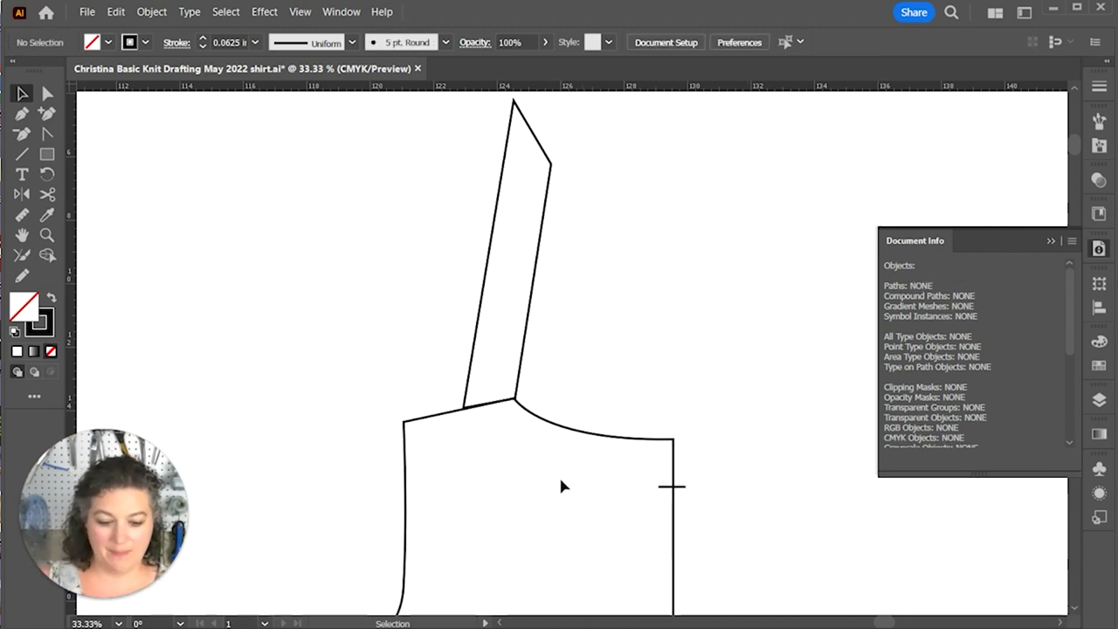
Step: Start the facing path at the side-seam notch and curve it up to the strap's base corner
{"action": "key", "text": "p"}
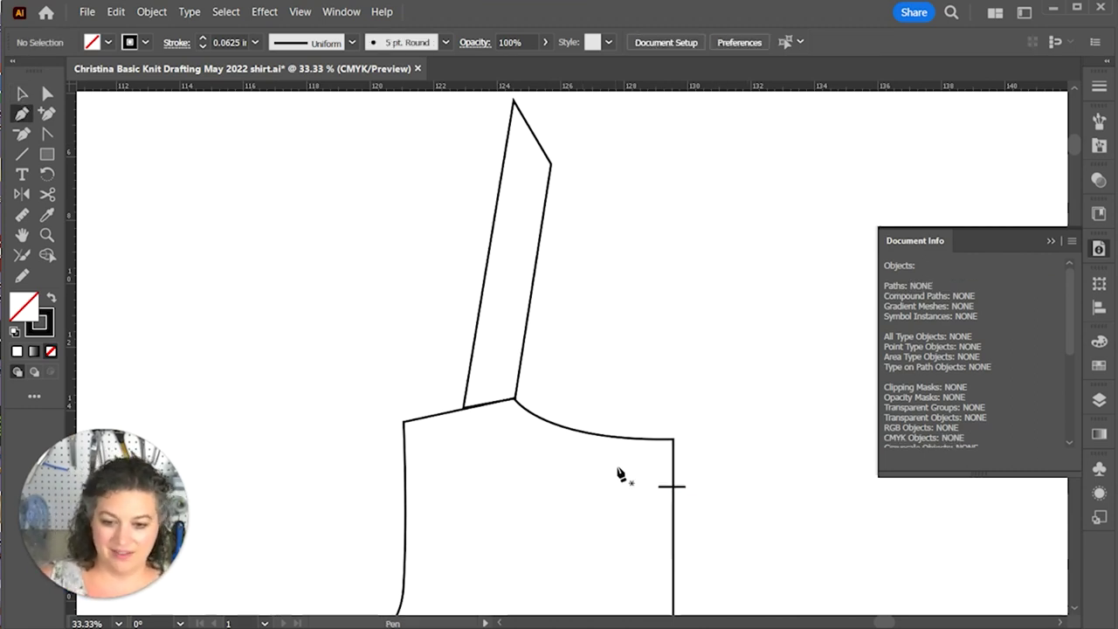
{"action": "left_click", "coordinate": [672, 488]}
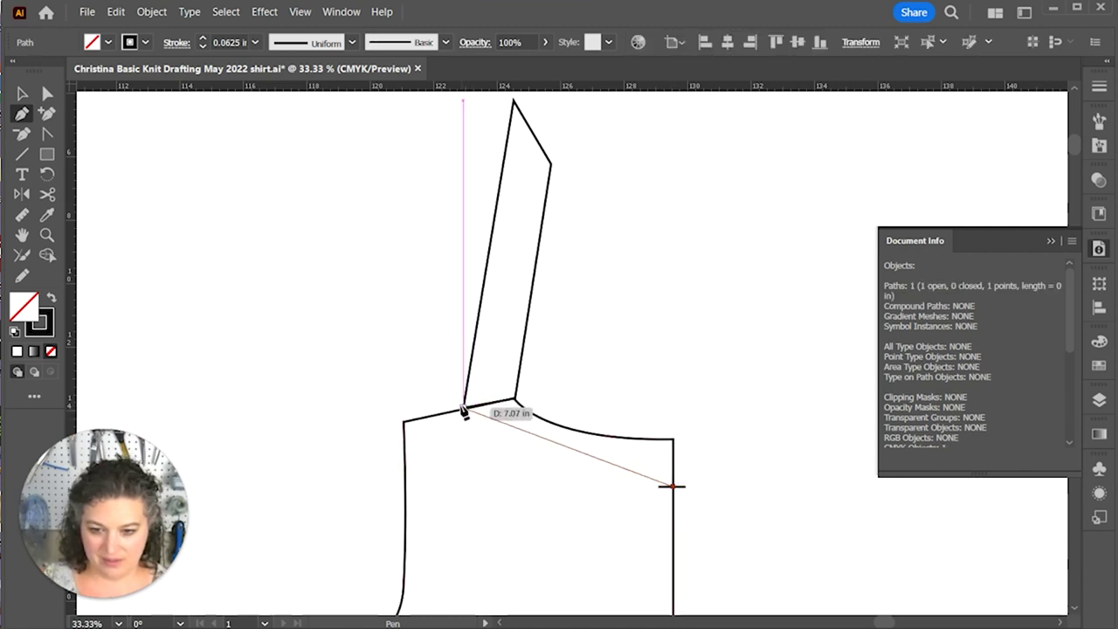
{"action": "left_click_drag", "start_coordinate": [461, 405], "coordinate": [447, 322]}
{"action": "key", "text": "a"}
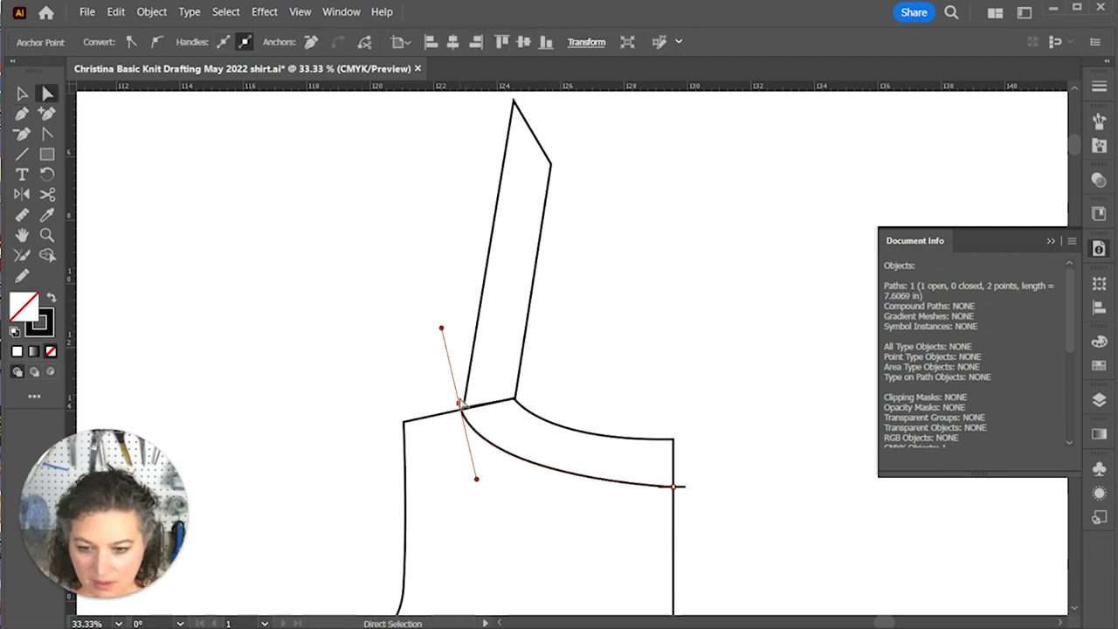
{"action": "left_click_drag", "start_coordinate": [461, 403], "coordinate": [467, 415]}
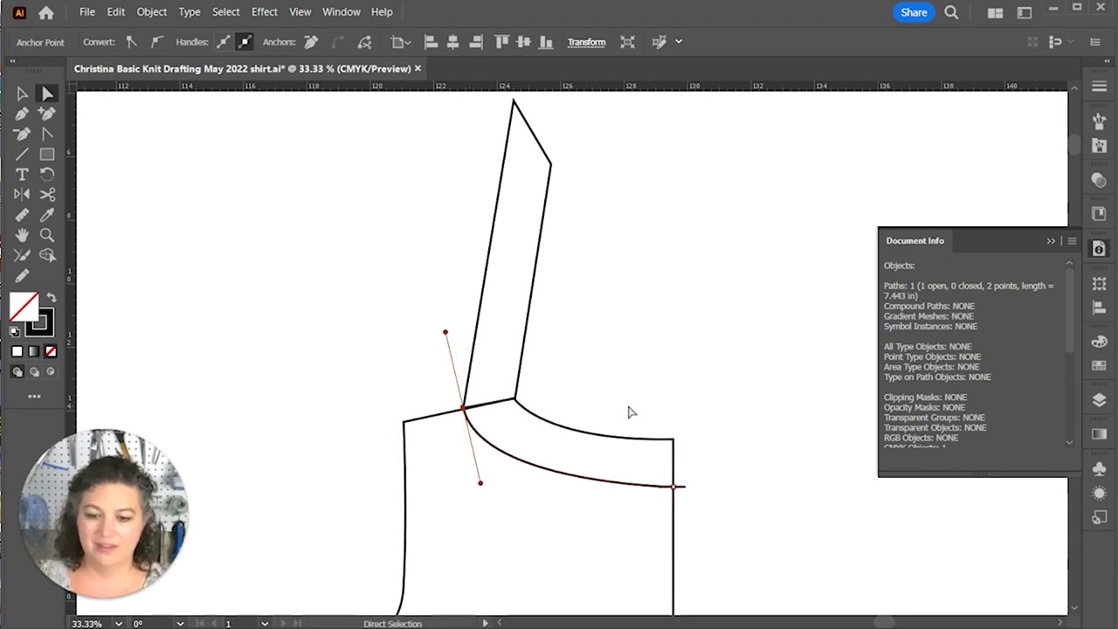
Step: Continue the facing along the shoulder and neckline, close it at the notch, and move it aside
{"action": "key", "text": "p"}
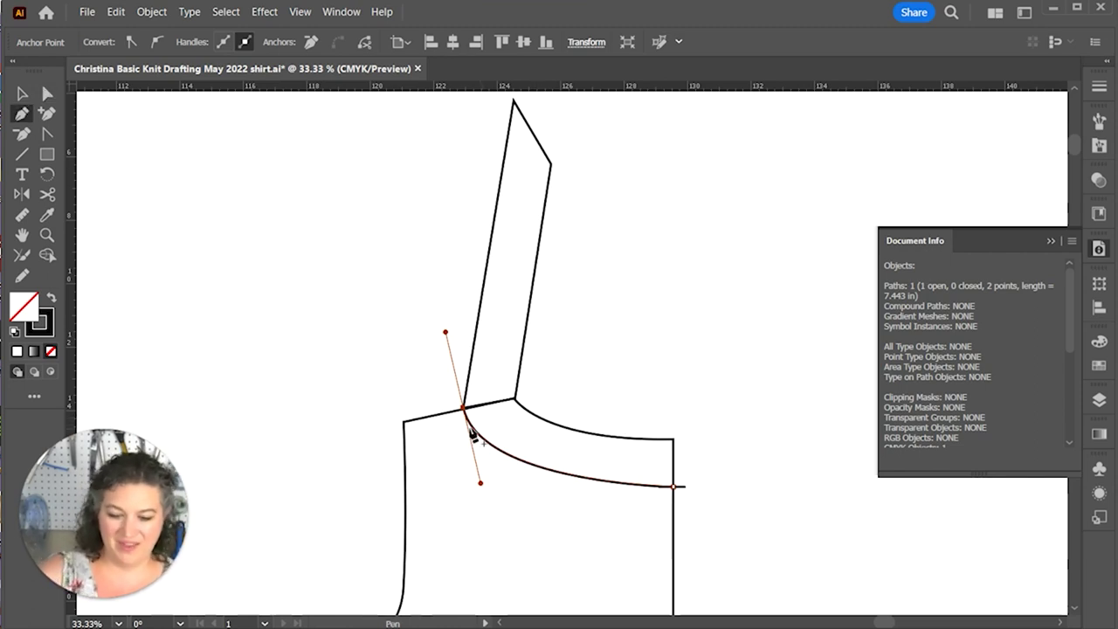
{"action": "left_click", "coordinate": [466, 410]}
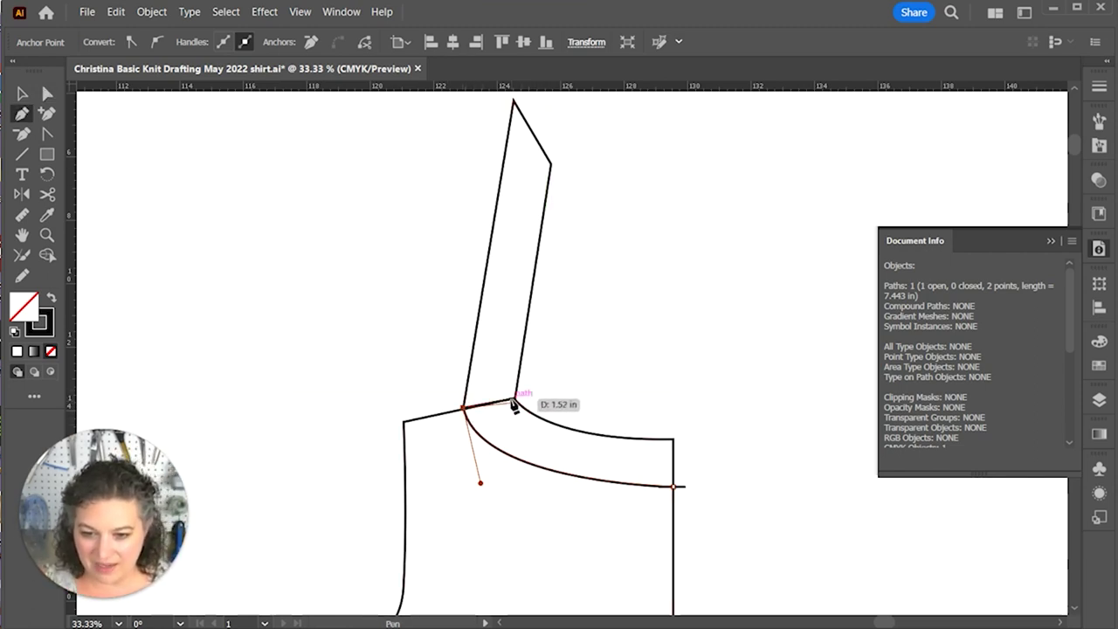
{"action": "left_click", "coordinate": [515, 399]}
{"action": "left_click_drag", "start_coordinate": [673, 439], "coordinate": [812, 439]}
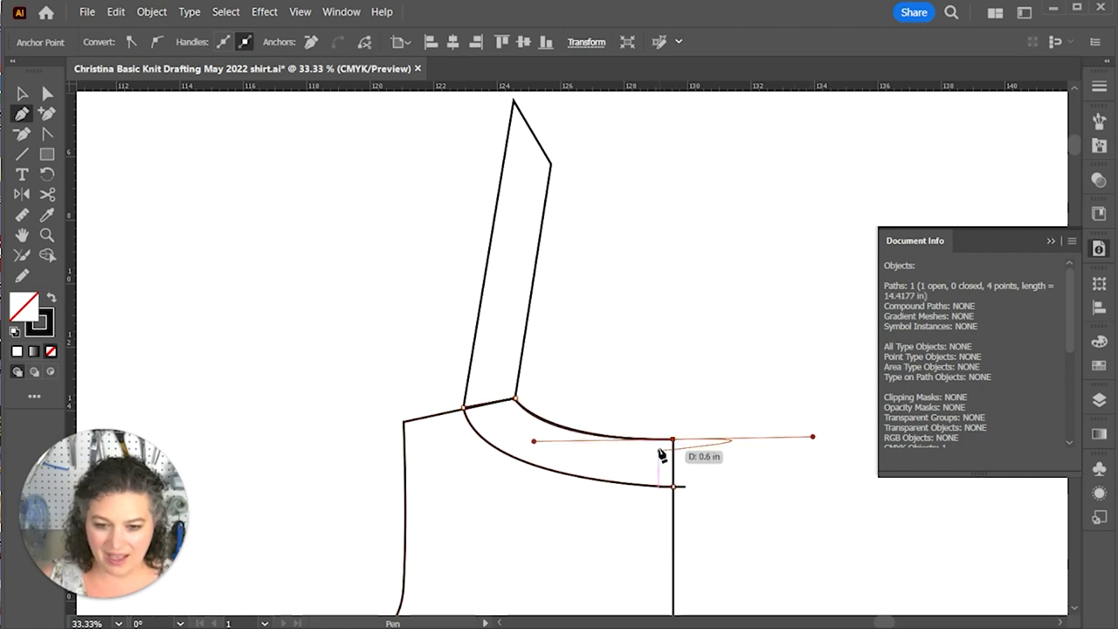
{"action": "left_click", "coordinate": [672, 439]}
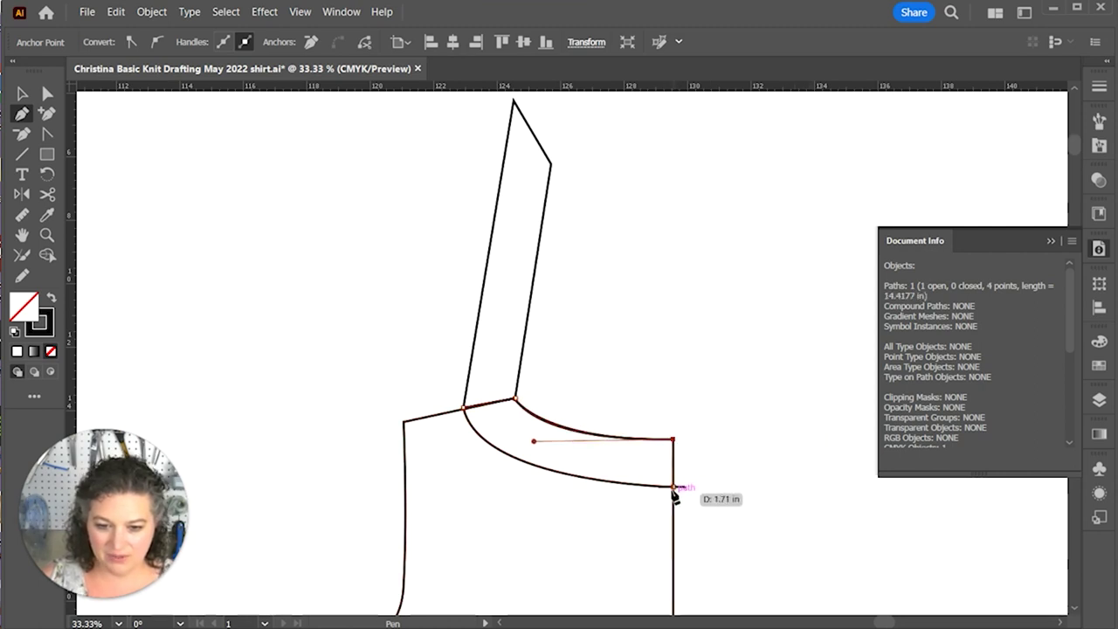
{"action": "left_click", "coordinate": [672, 486]}
{"action": "key", "text": "v"}
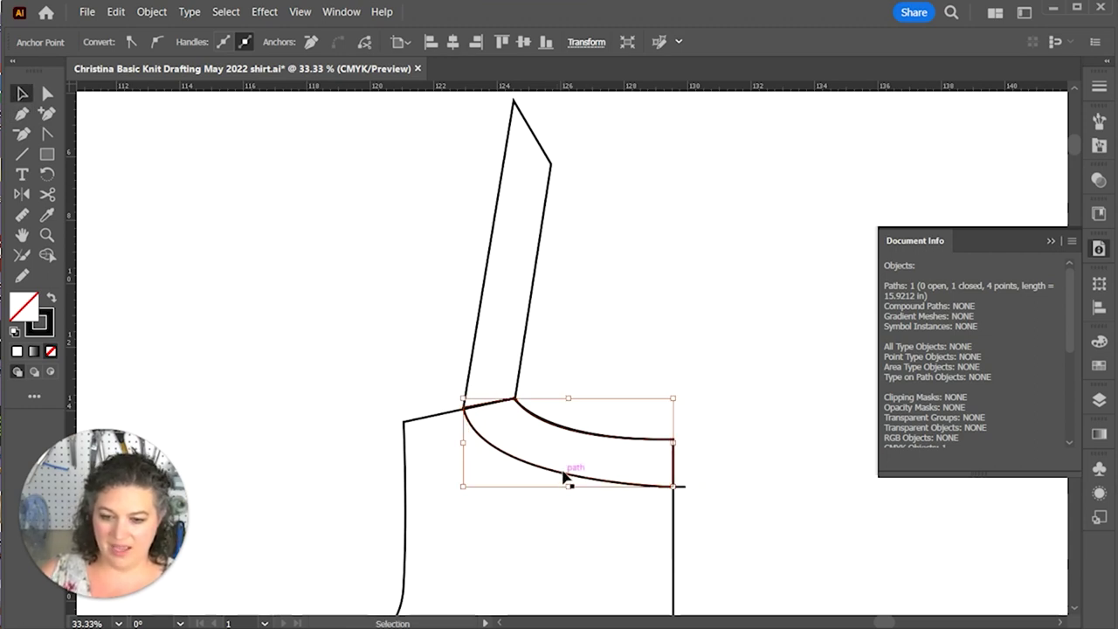
{"action": "left_click_drag", "start_coordinate": [562, 476], "coordinate": [661, 402]}
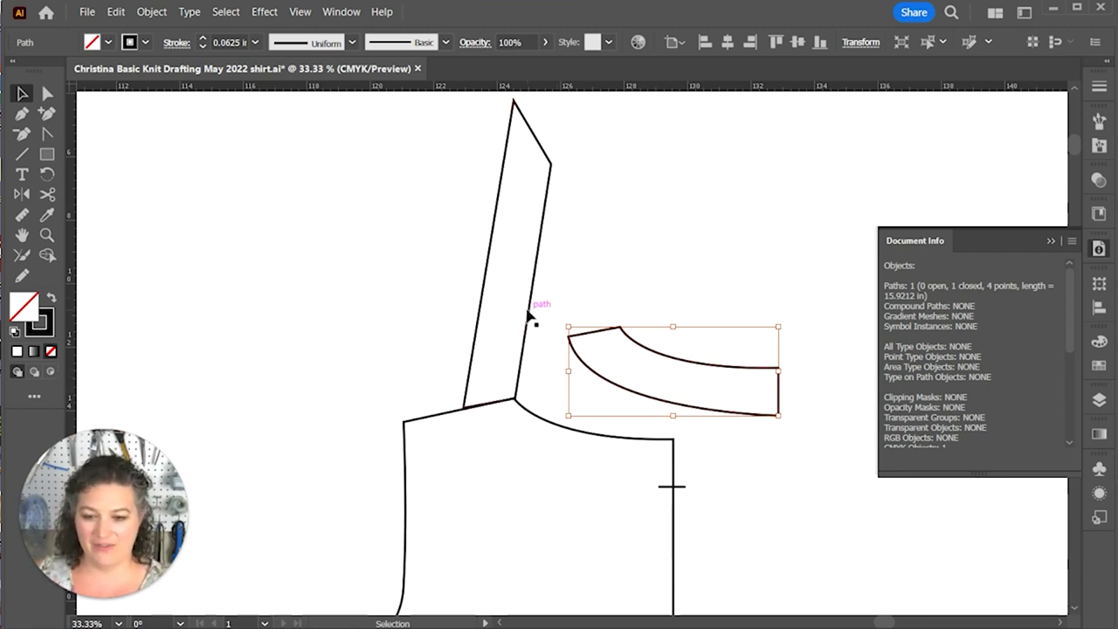
Step: Move the narrow facing strip left and down onto the front bodice's V neckline
{"action": "left_click", "coordinate": [682, 496]}
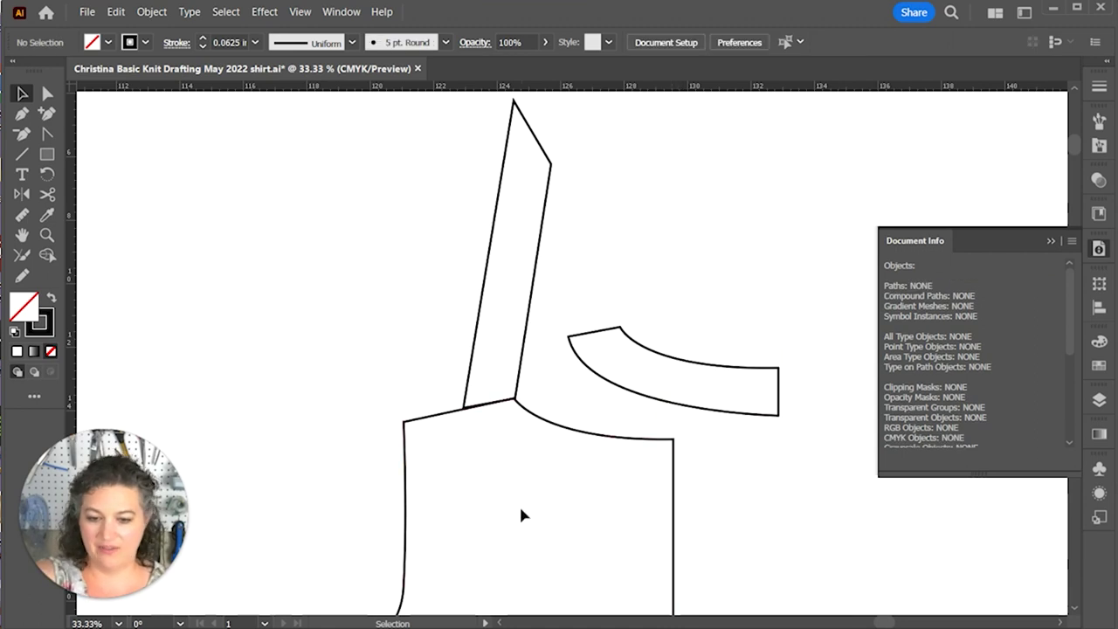
{"action": "left_click_drag", "start_coordinate": [327, 320], "coordinate": [578, 266]}
{"action": "left_click", "coordinate": [793, 166]}
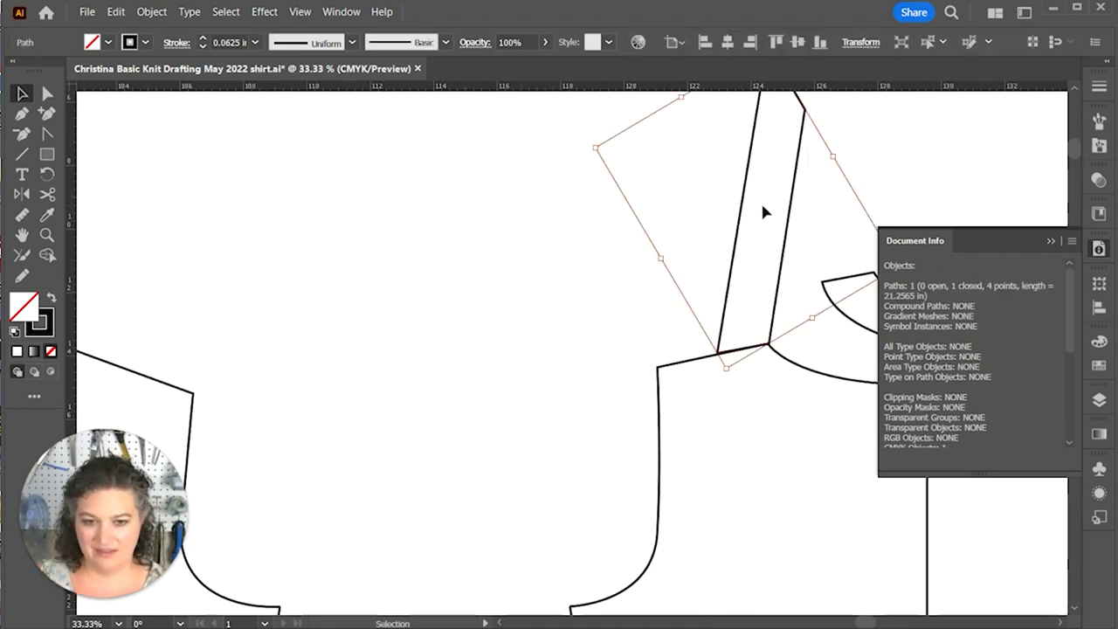
{"action": "left_click_drag", "start_coordinate": [791, 228], "coordinate": [760, 244]}
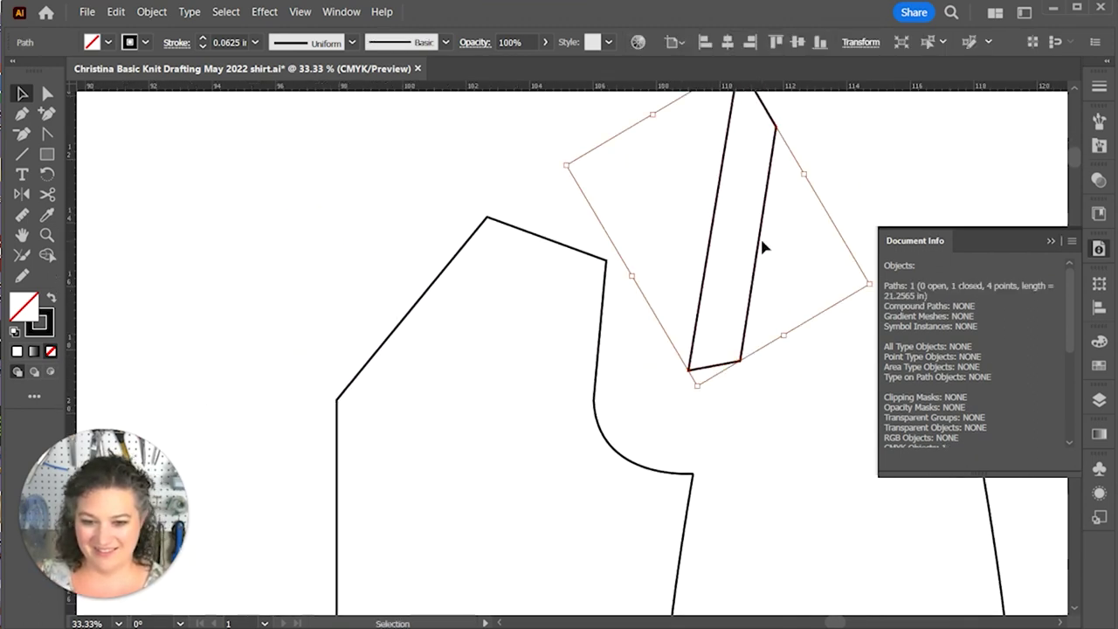
{"action": "left_click", "coordinate": [754, 280]}
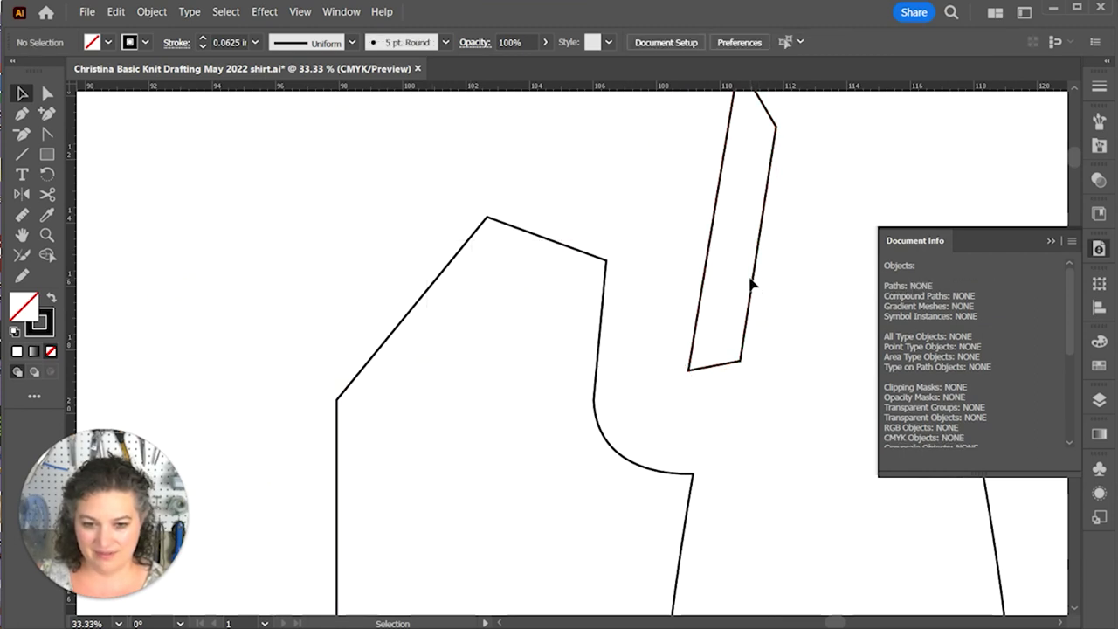
{"action": "left_click_drag", "start_coordinate": [750, 283], "coordinate": [317, 466]}
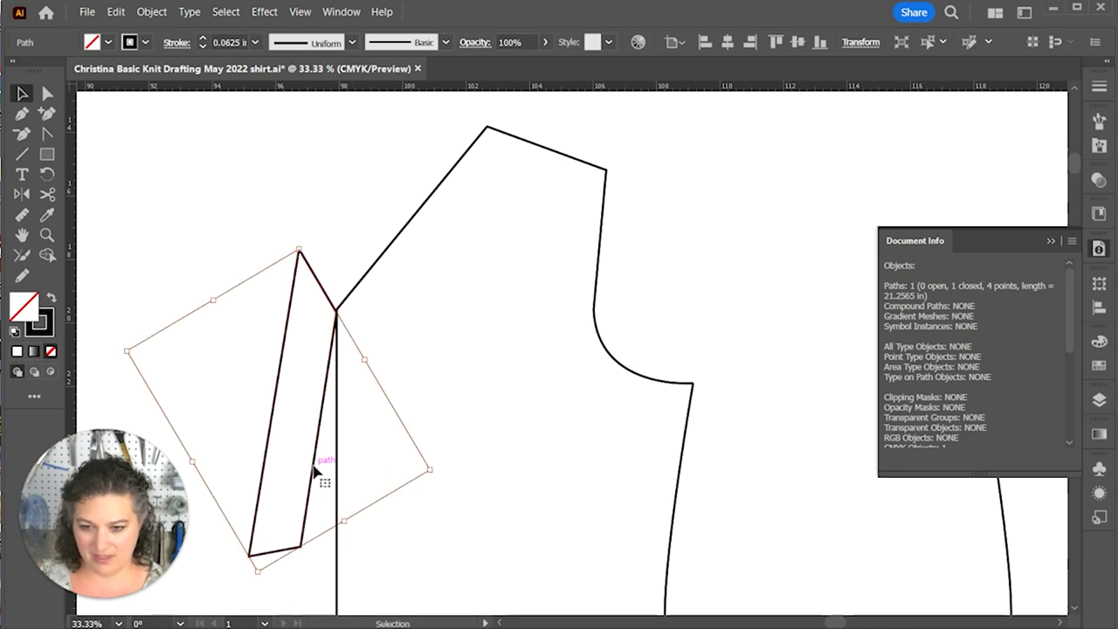
{"action": "key", "text": "Up"}
{"action": "key", "text": "Up"}
{"action": "key", "text": "Up"}
{"action": "key", "text": "Up"}
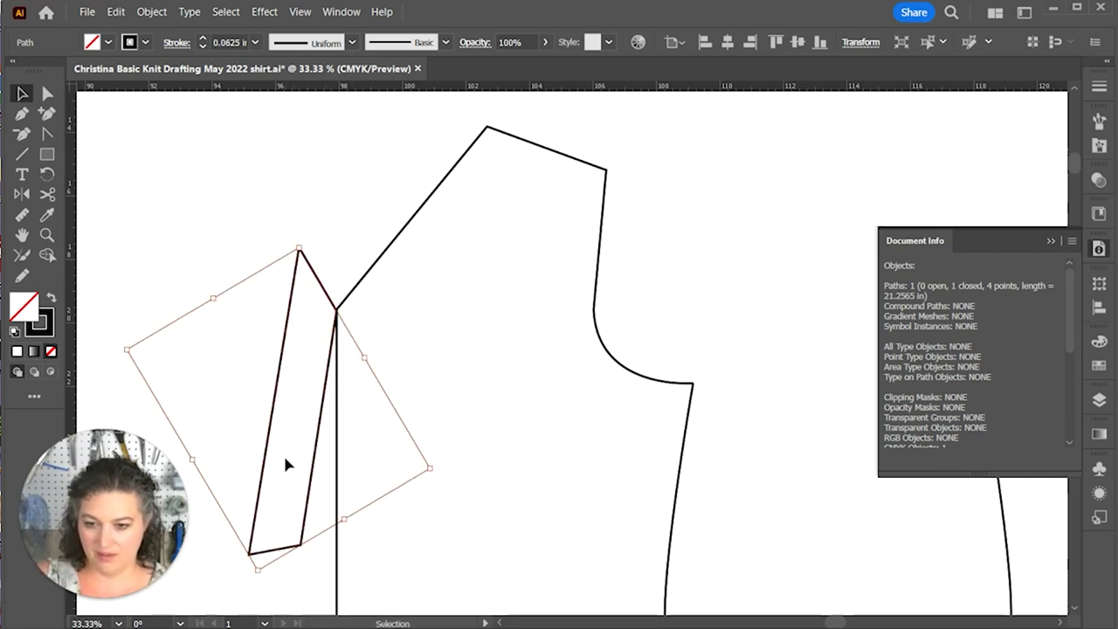
Step: Rotate the strip to lie along the V neckline and begin a grain line arrowhead
{"action": "key", "text": "r"}
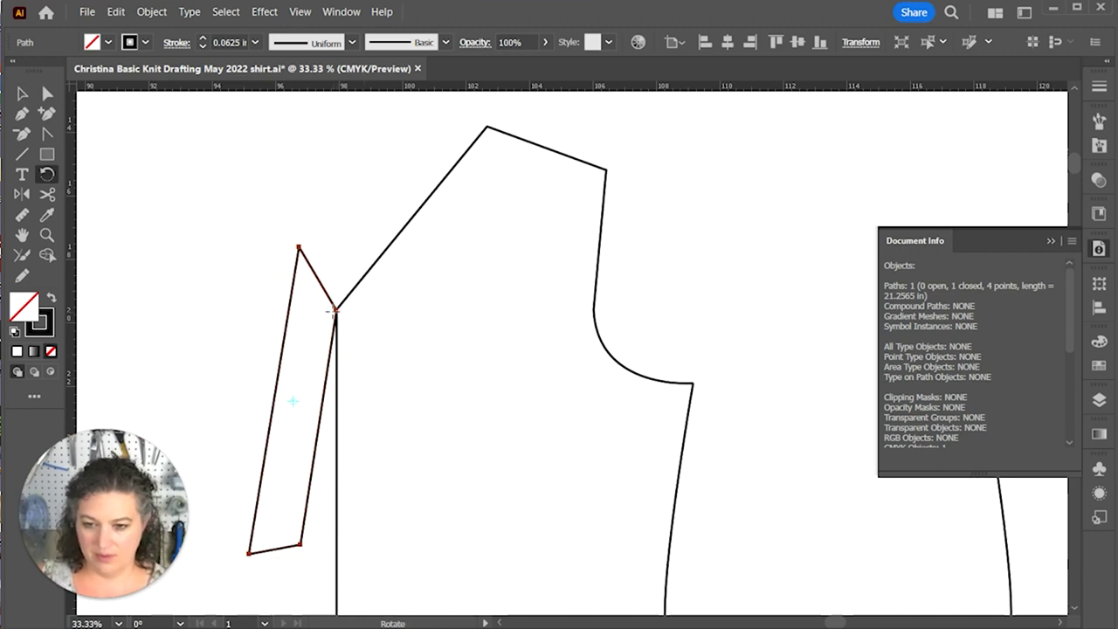
{"action": "left_click_drag", "start_coordinate": [330, 406], "coordinate": [480, 146]}
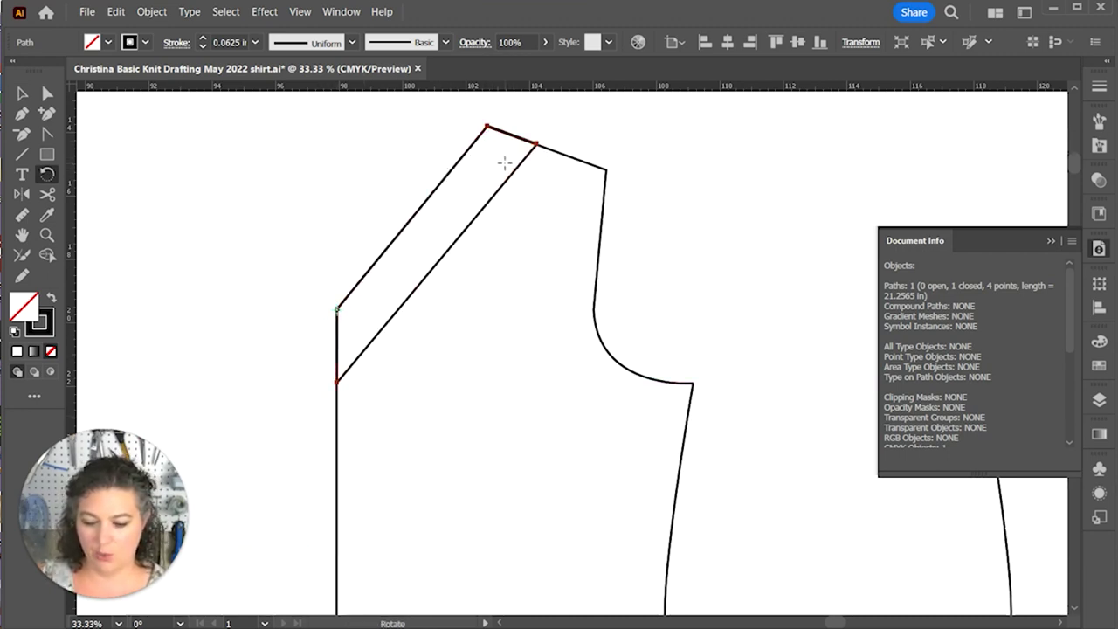
{"action": "key", "text": "backslash"}
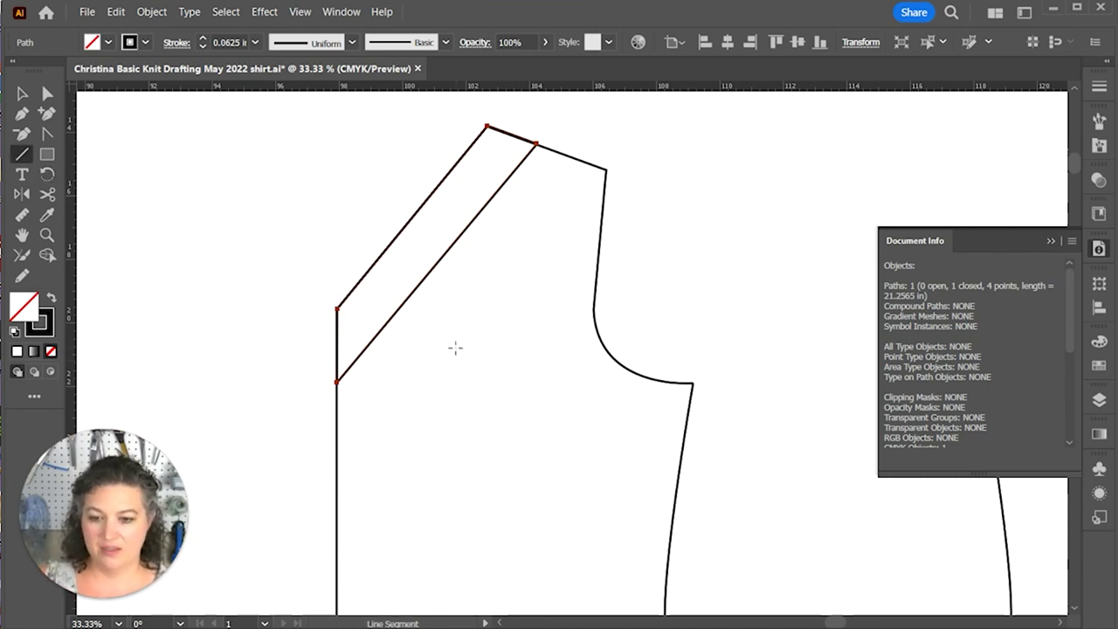
{"action": "key", "text": "p"}
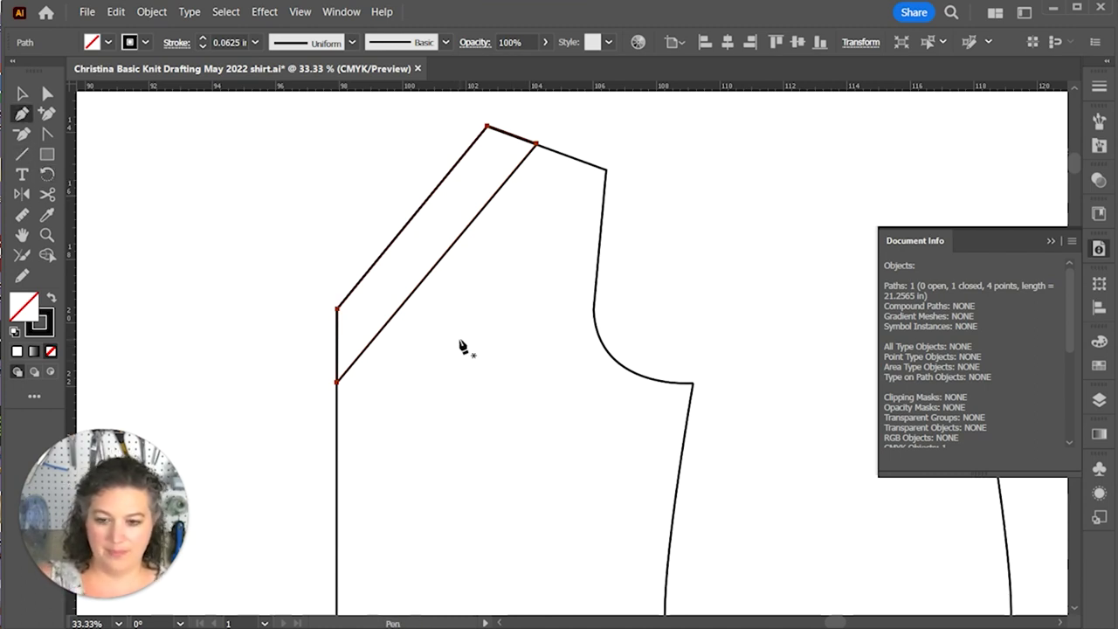
{"action": "left_click_drag", "start_coordinate": [458, 340], "coordinate": [470, 325]}
Step: Finish the front bodice's grain line with arrowheads at both ends
{"action": "left_click", "coordinate": [470, 325]}
{"action": "scroll", "coordinate": [473, 358], "scroll_direction": "down", "scroll_amount": 15}
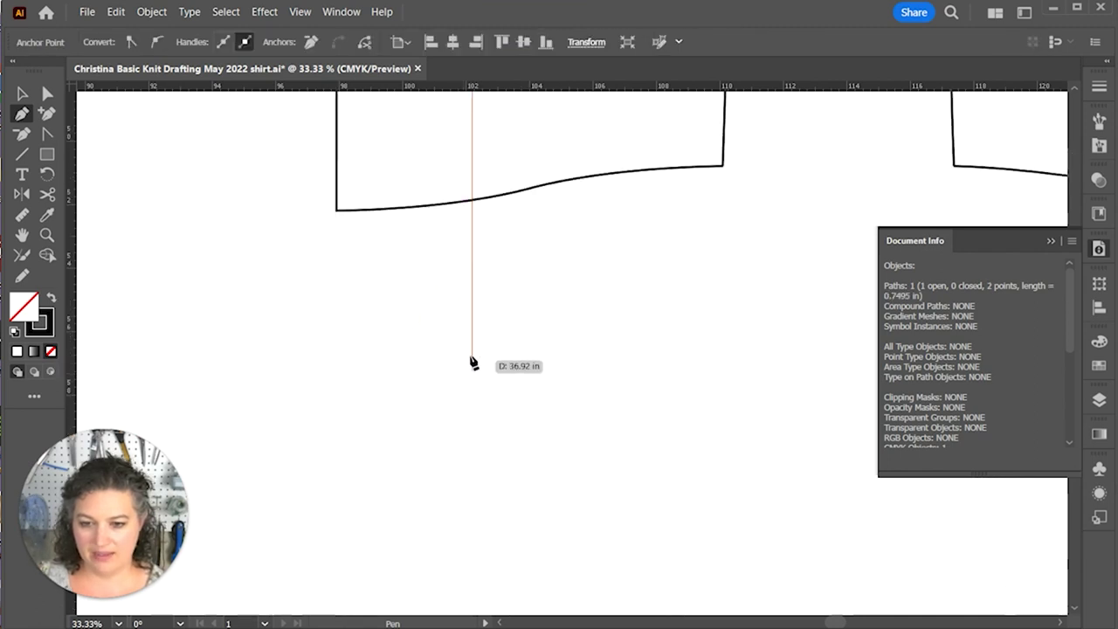
{"action": "left_click_drag", "start_coordinate": [472, 409], "coordinate": [486, 390]}
{"action": "left_click", "coordinate": [487, 388]}
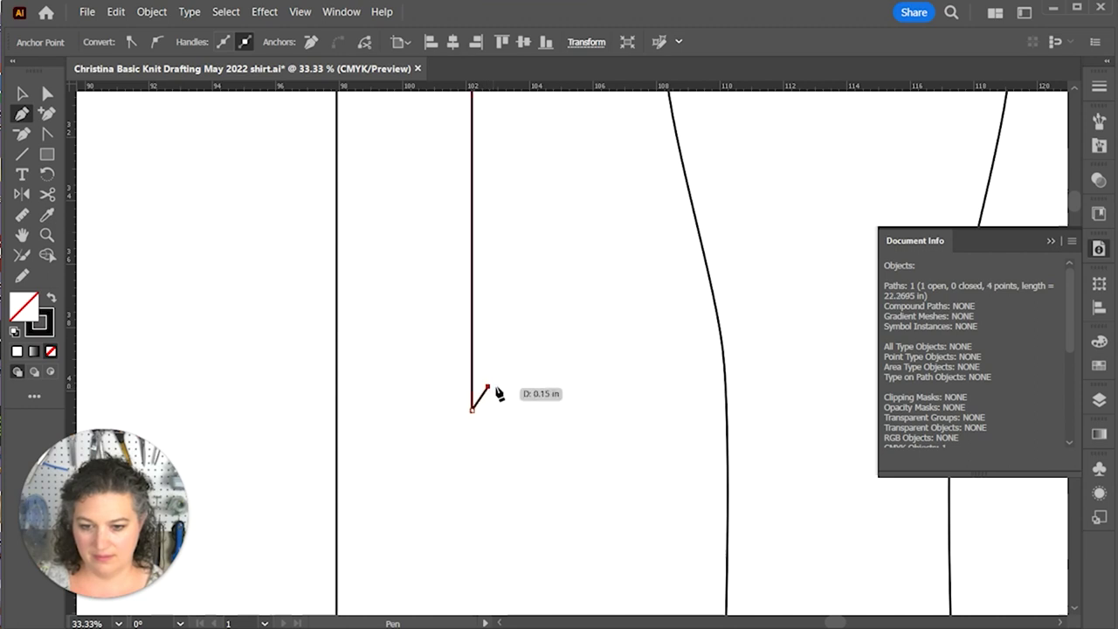
{"action": "scroll", "coordinate": [495, 392], "scroll_direction": "up", "scroll_amount": 5}
{"action": "scroll", "coordinate": [495, 392], "scroll_direction": "up", "scroll_amount": 8}
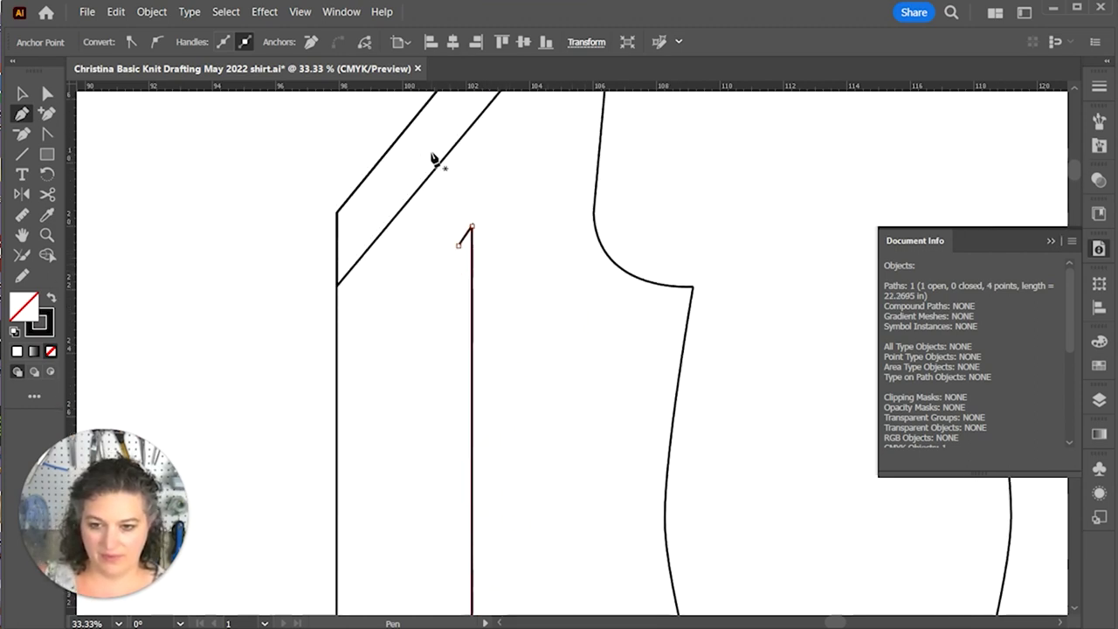
{"action": "scroll", "coordinate": [435, 210], "scroll_direction": "up", "scroll_amount": 3}
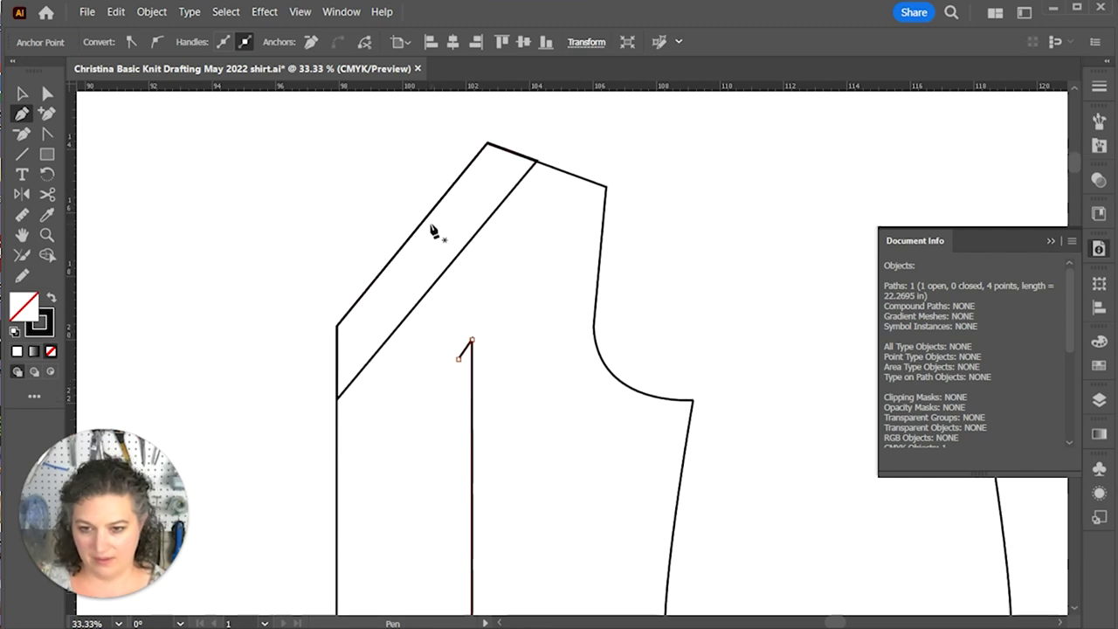
Step: Draw a Z-shaped grain mark on the neck facing strip
{"action": "left_click", "coordinate": [429, 223]}
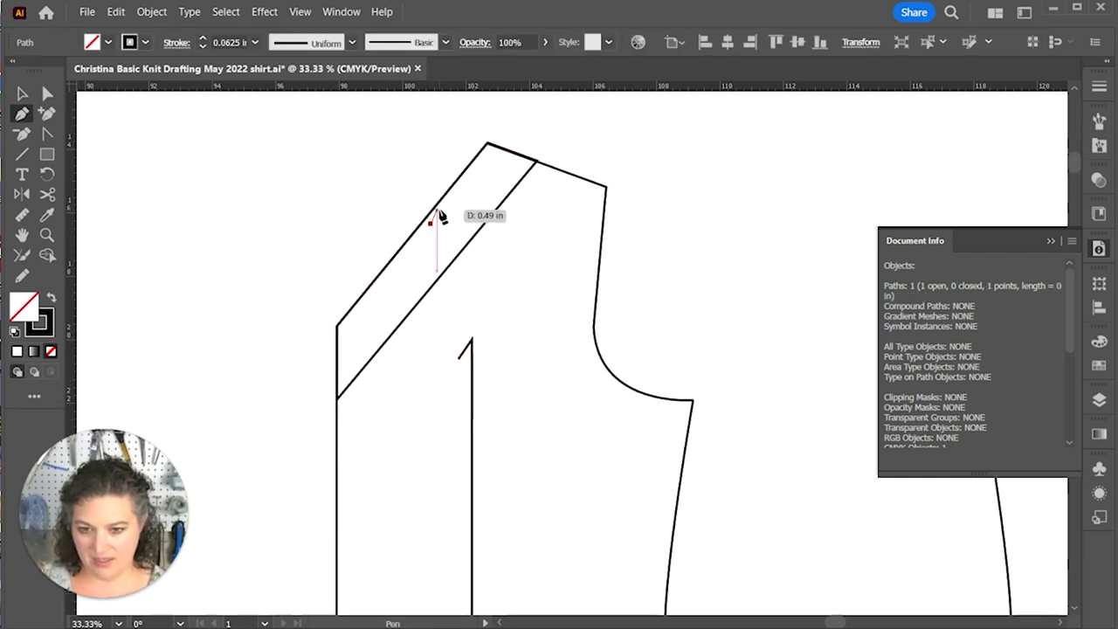
{"action": "key", "text": "ctrl+1"}
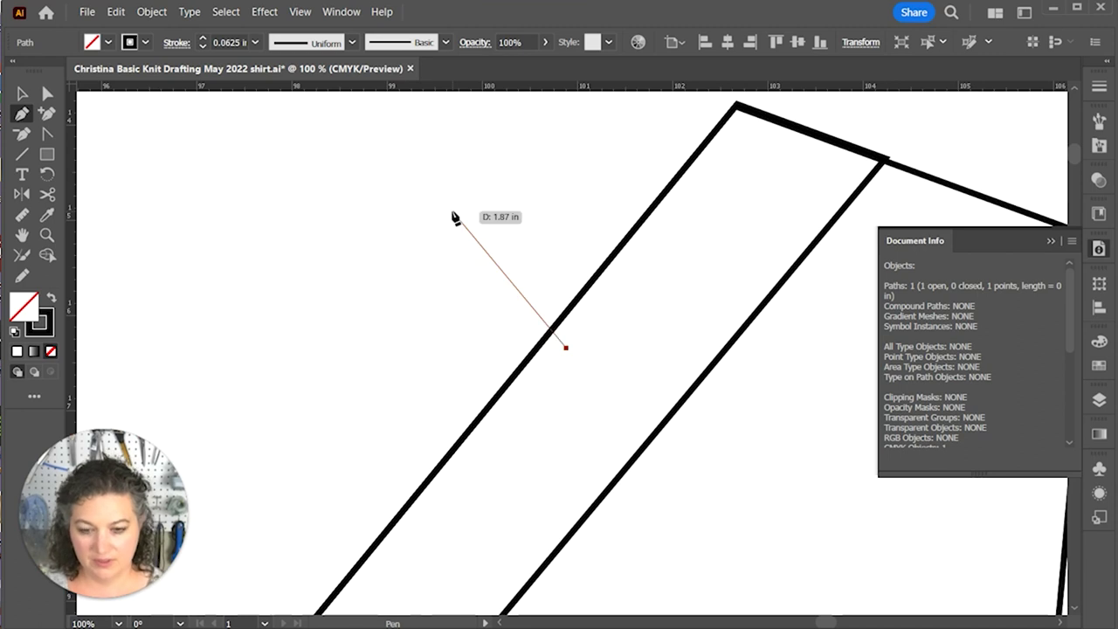
{"action": "left_click", "coordinate": [586, 318]}
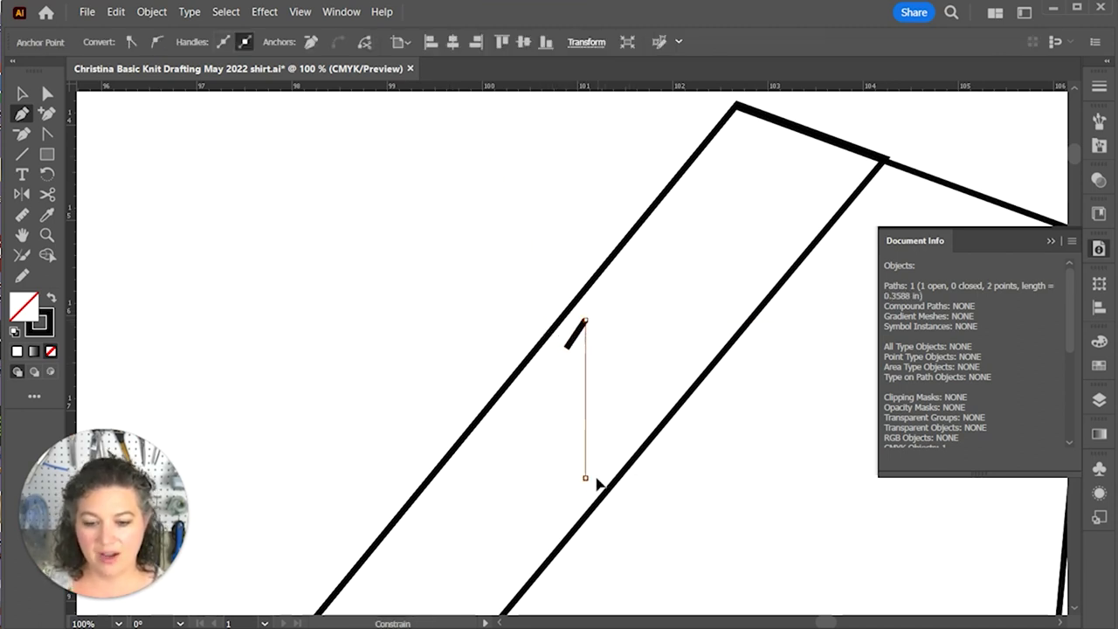
{"action": "left_click", "coordinate": [599, 479], "text": "shift"}
{"action": "left_click", "coordinate": [608, 455]}
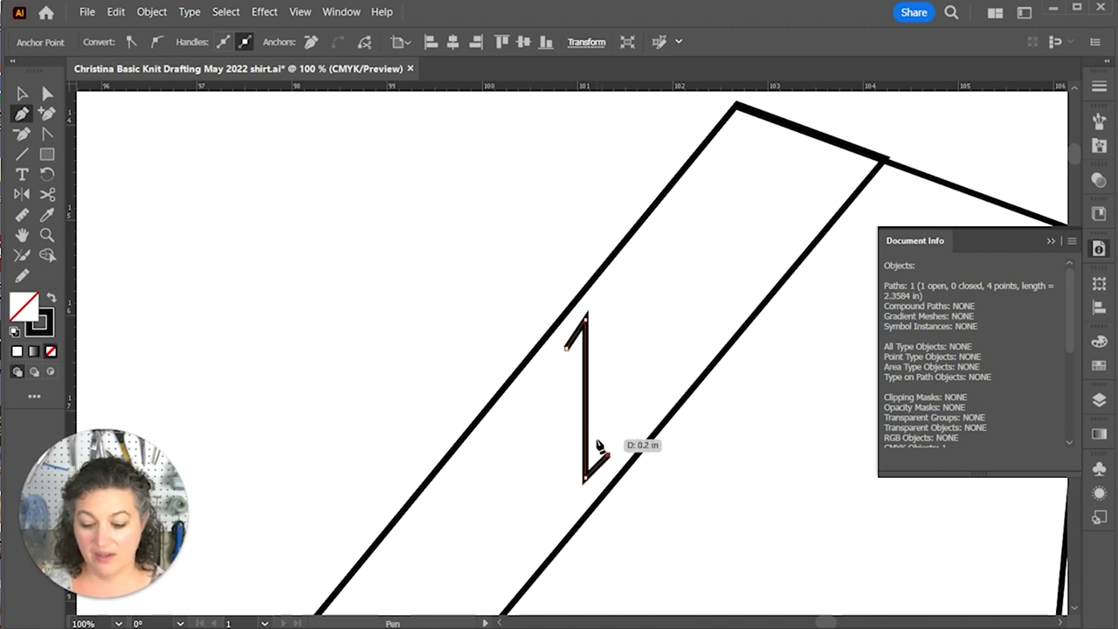
{"action": "key", "text": "v"}
{"action": "left_click", "coordinate": [633, 364]}
Step: Copy the grain line and Z mark onto the back bodice and its neckband piece
{"action": "scroll", "coordinate": [628, 416], "scroll_direction": "down", "scroll_amount": 5}
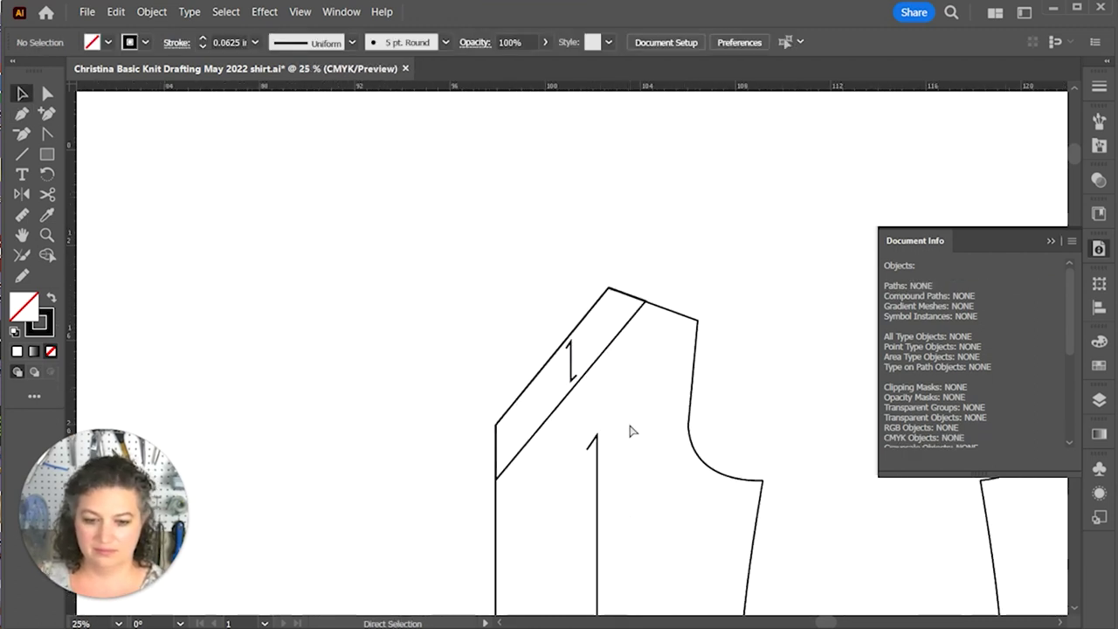
{"action": "left_click_drag", "start_coordinate": [653, 424], "coordinate": [463, 284]}
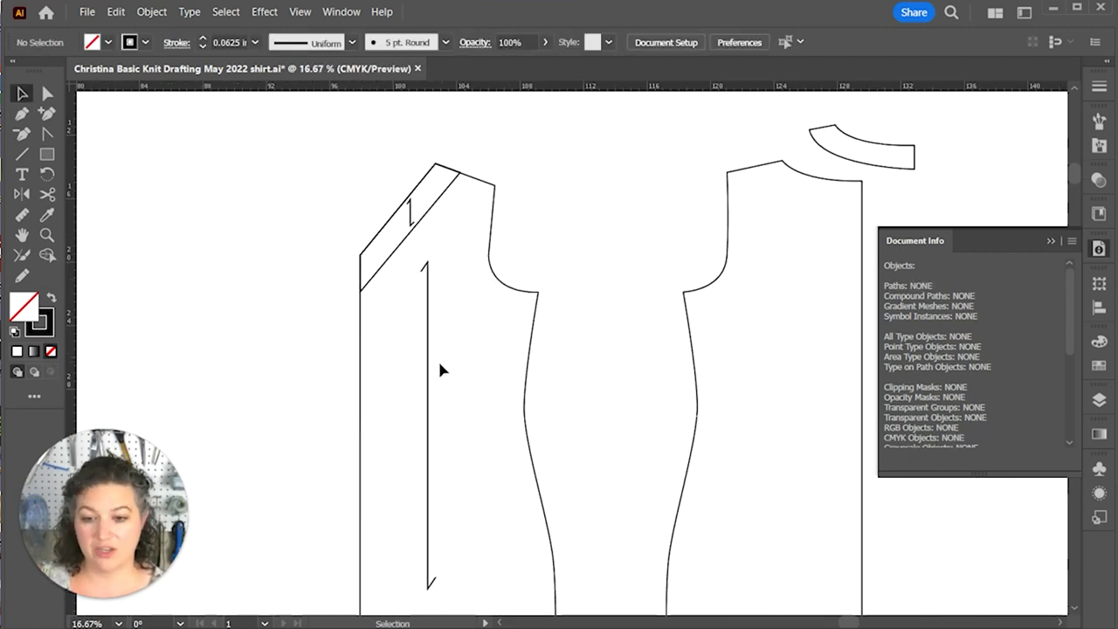
{"action": "left_click", "coordinate": [428, 370]}
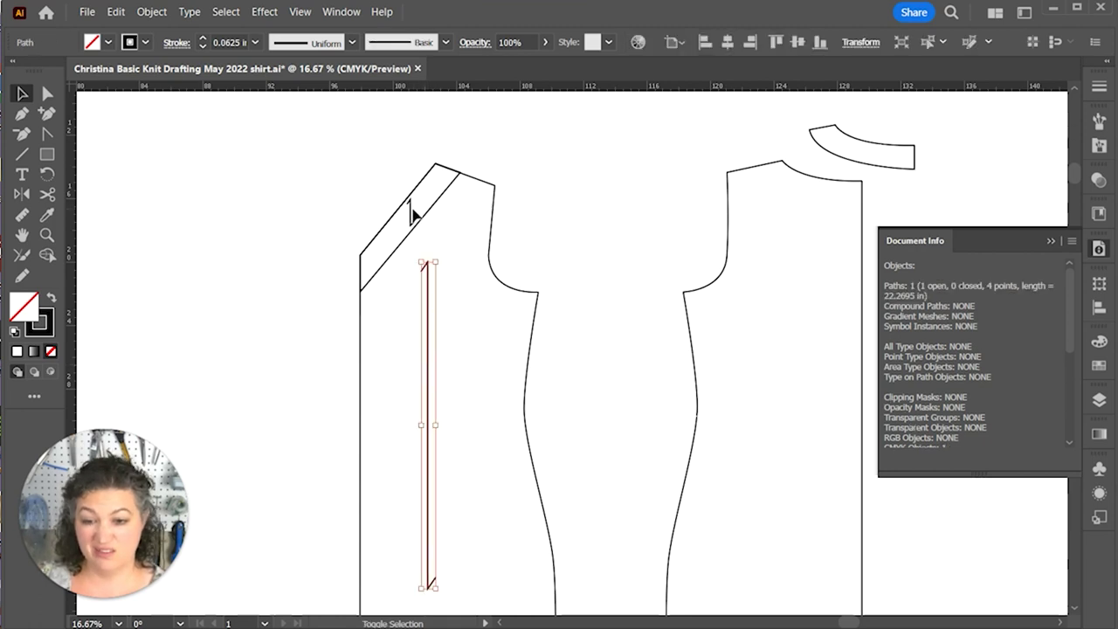
{"action": "left_click", "coordinate": [414, 214], "text": "shift"}
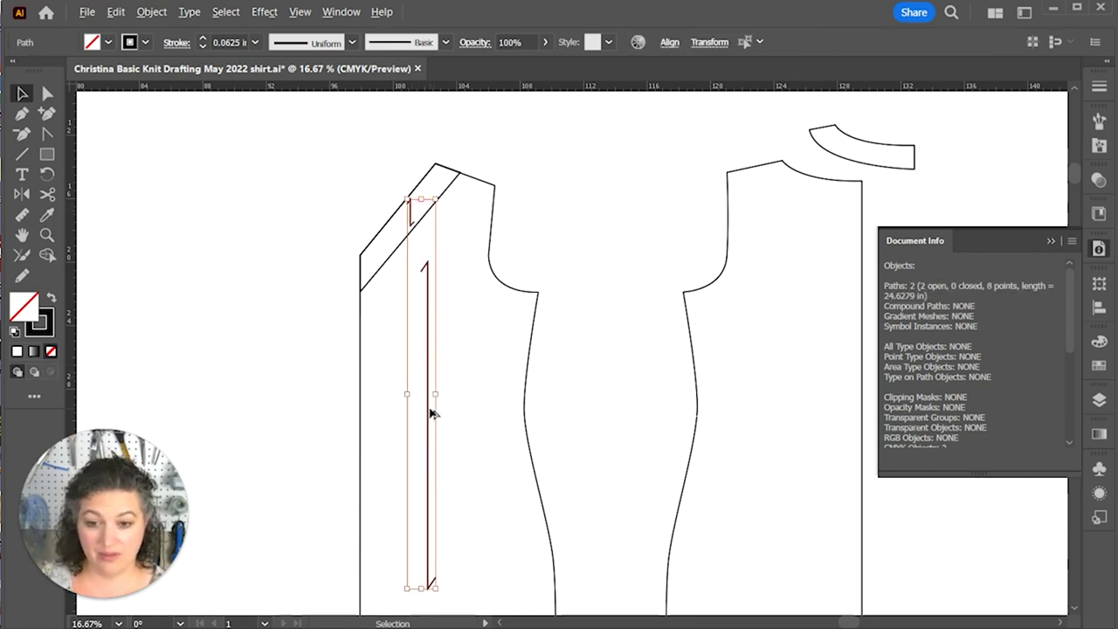
{"action": "left_click_drag", "start_coordinate": [428, 414], "coordinate": [789, 434]}
{"action": "left_click", "coordinate": [776, 236]}
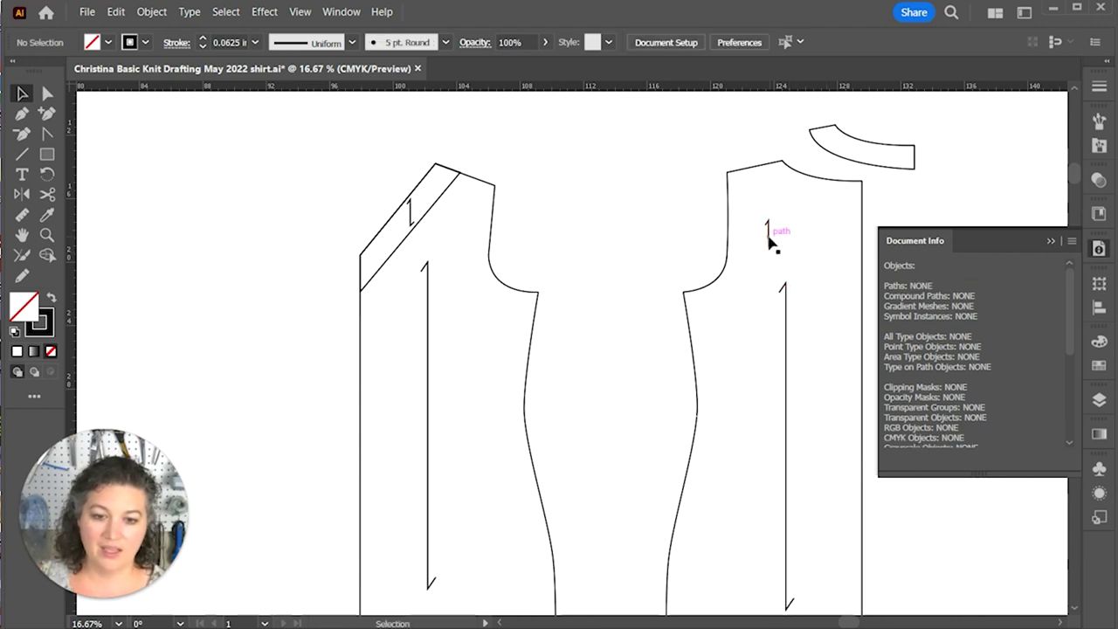
{"action": "left_click_drag", "start_coordinate": [769, 236], "coordinate": [889, 159]}
{"action": "left_click", "coordinate": [655, 352]}
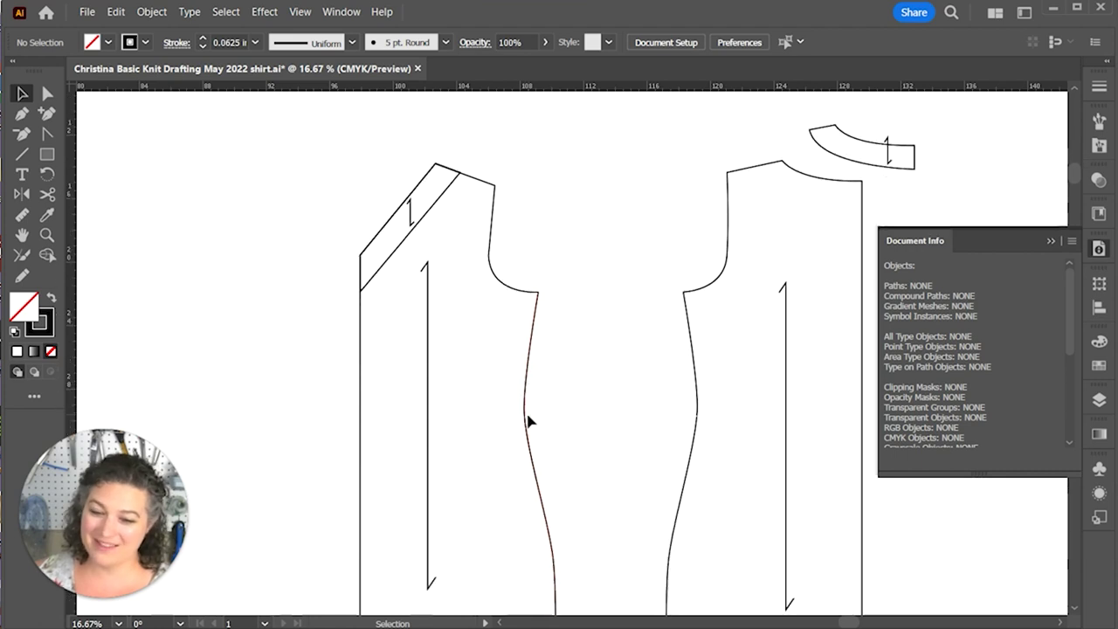
{"action": "scroll", "coordinate": [528, 420], "scroll_direction": "down", "scroll_amount": 1}
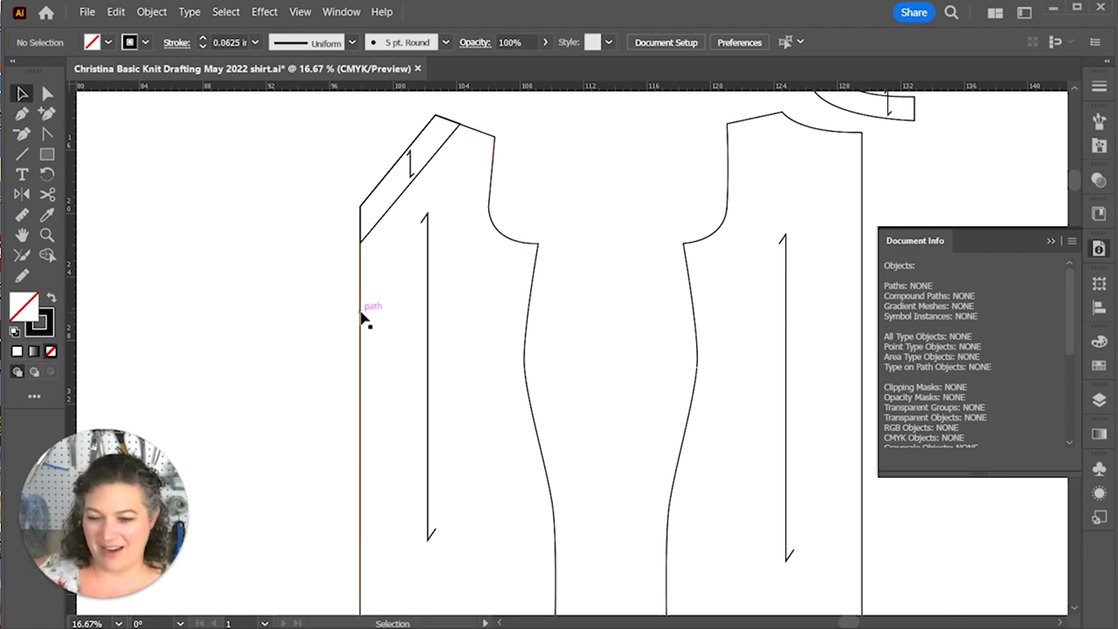
Step: Move the front grain line beside the centre front edge and zoom in on it
{"action": "left_click_drag", "start_coordinate": [428, 393], "coordinate": [374, 457]}
{"action": "key", "text": "ctrl+equal"}
{"action": "key", "text": "ctrl+equal"}
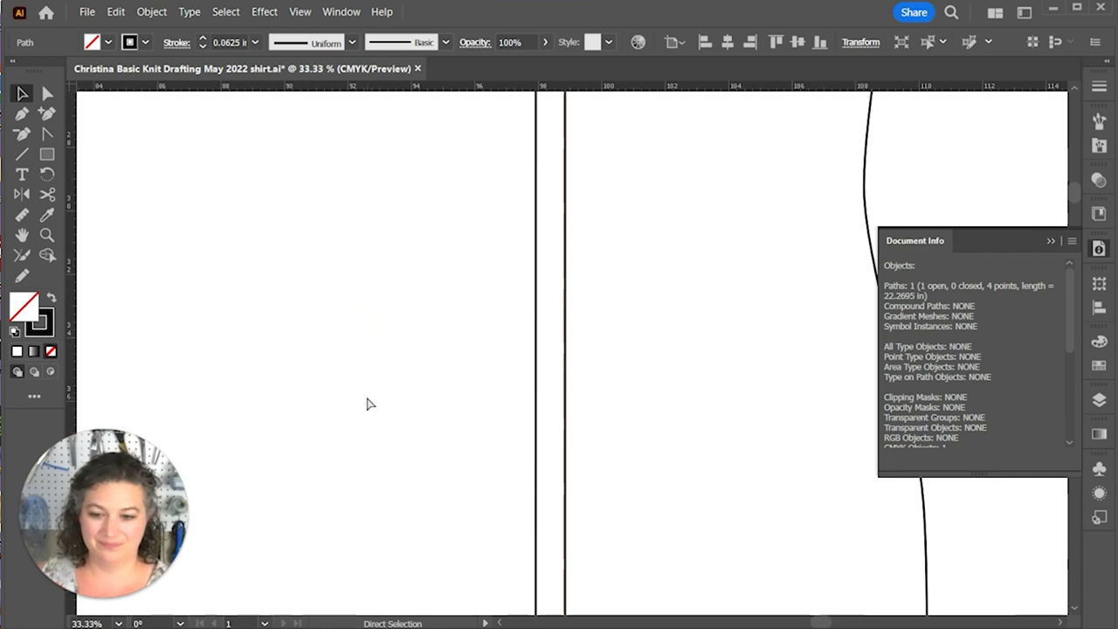
{"action": "scroll", "coordinate": [529, 425], "scroll_direction": "up", "scroll_amount": 2}
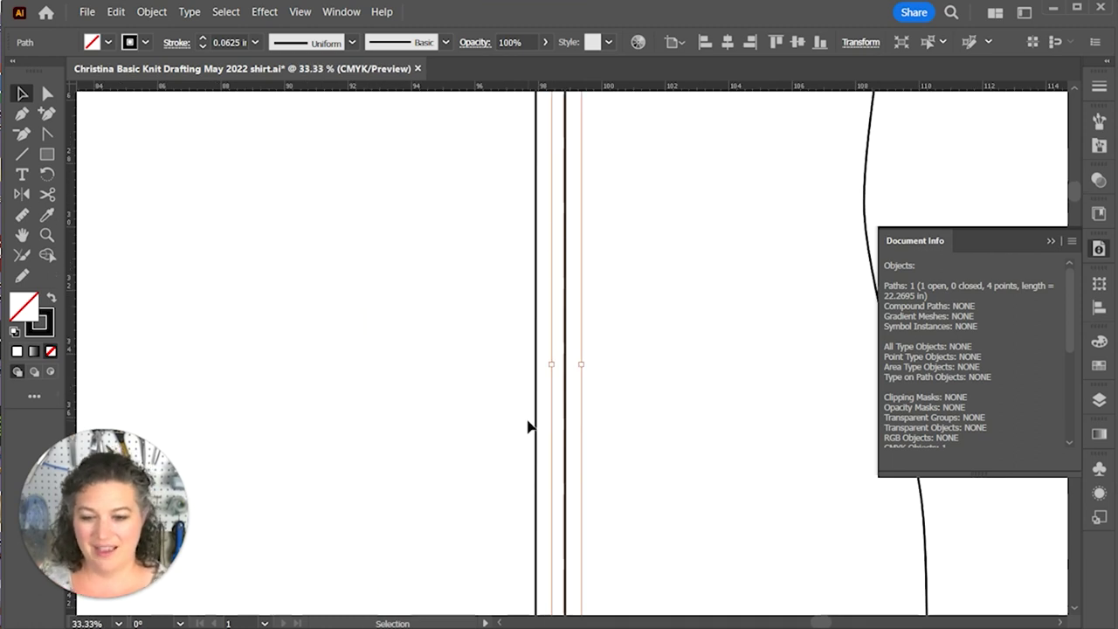
{"action": "left_click", "coordinate": [568, 237]}
{"action": "left_click", "coordinate": [550, 206]}
{"action": "key", "text": "a"}
{"action": "left_click", "coordinate": [554, 208]}
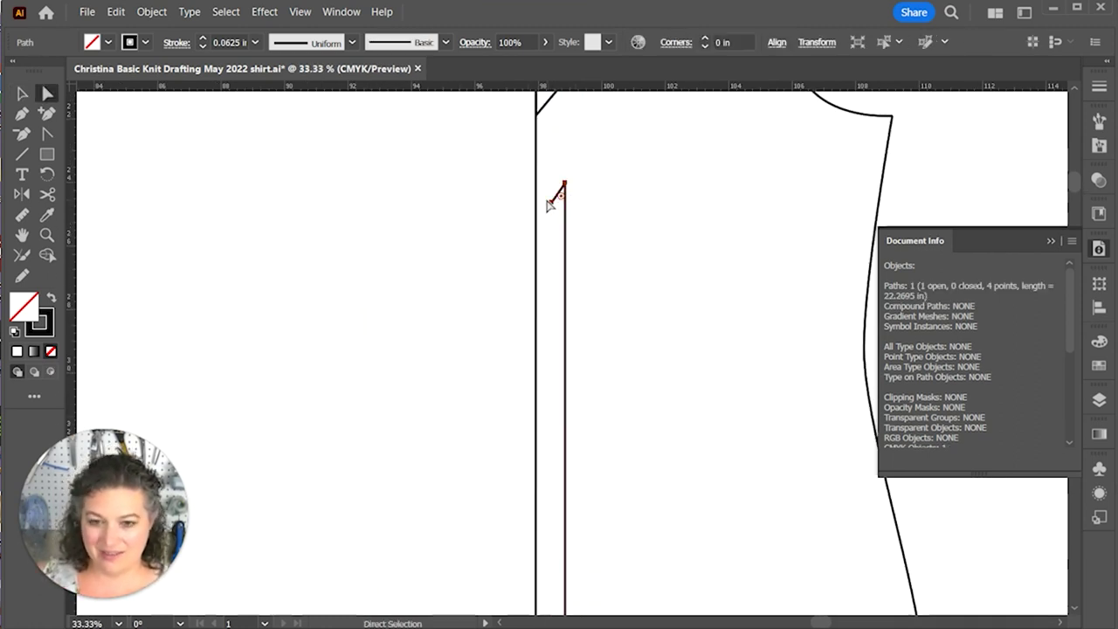
Step: Pull the top and bottom arrow anchors onto the centre front edge to form the fold bracket
{"action": "left_click", "coordinate": [556, 206]}
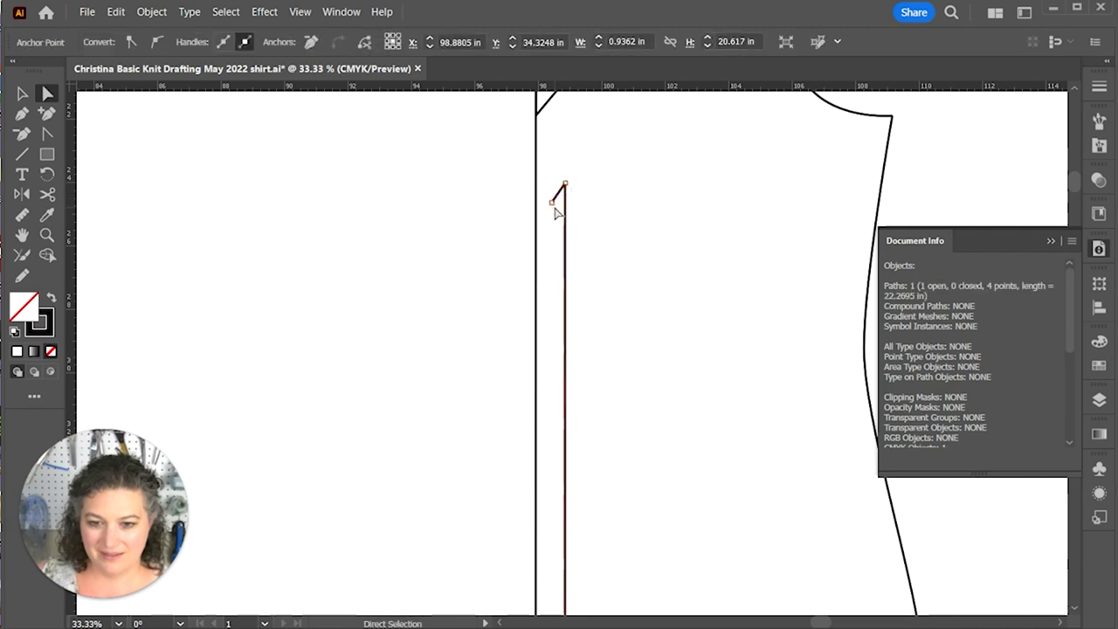
{"action": "mouse_move", "coordinate": [544, 199]}
{"action": "left_mouse_down"}
{"action": "mouse_move", "coordinate": [552, 204]}
{"action": "mouse_move", "coordinate": [536, 184]}
{"action": "left_mouse_up"}
{"action": "scroll", "coordinate": [581, 301], "scroll_direction": "down", "scroll_amount": 5}
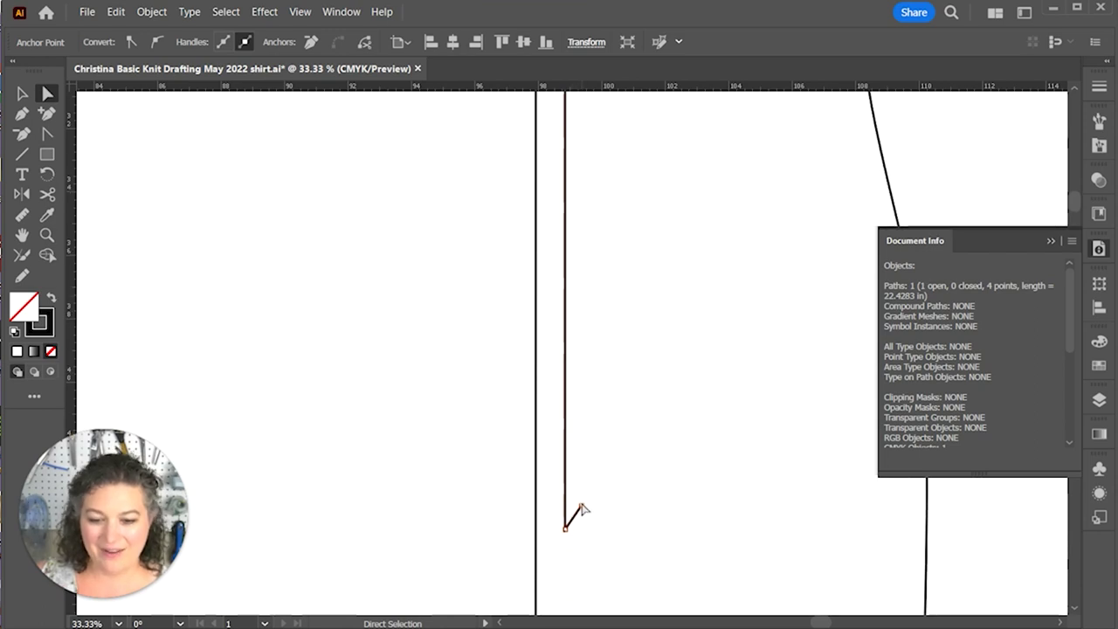
{"action": "left_click_drag", "start_coordinate": [583, 508], "coordinate": [536, 530]}
{"action": "left_click", "coordinate": [639, 432]}
{"action": "key", "text": "ctrl+minus"}
{"action": "key", "text": "ctrl+minus"}
{"action": "key", "text": "ctrl+minus"}
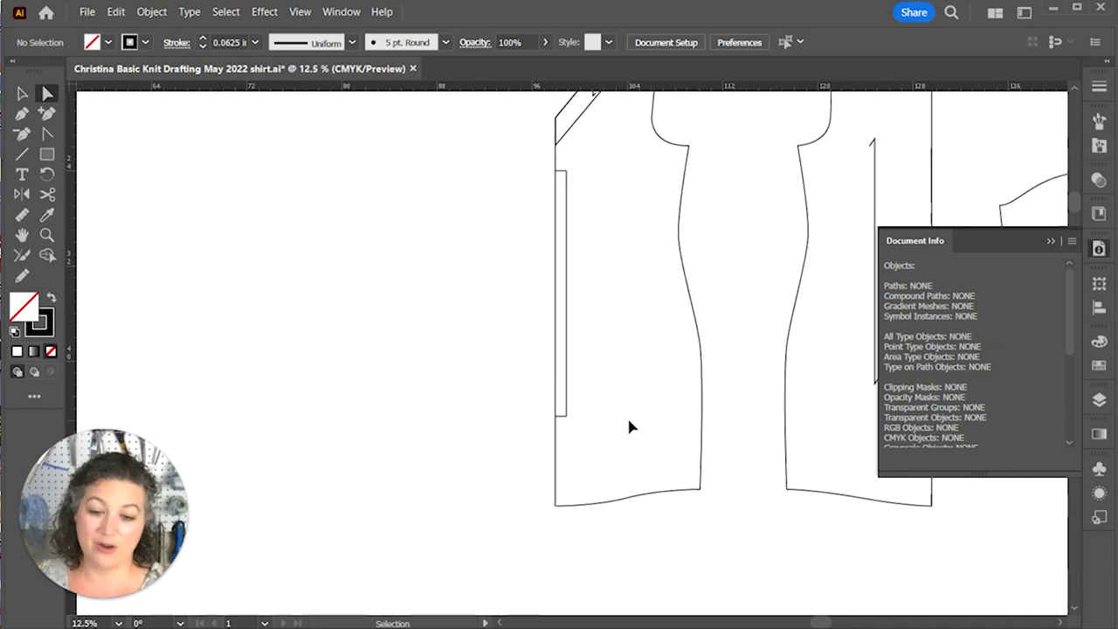
{"action": "scroll", "coordinate": [631, 427], "scroll_direction": "up", "scroll_amount": 2}
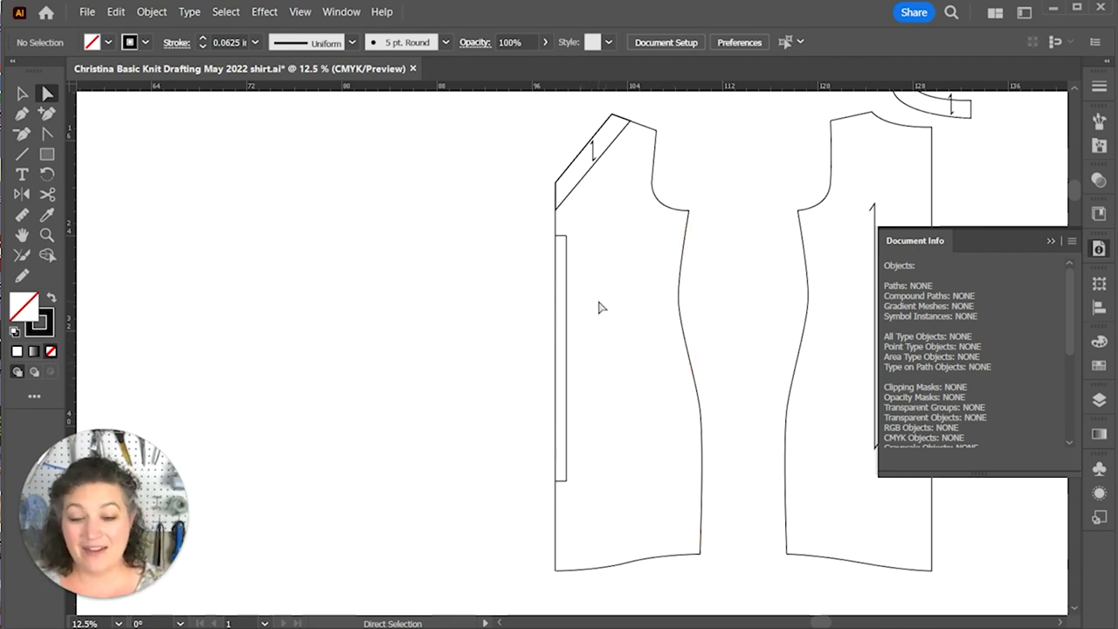
Step: Type the label 'Tee Shirt v/Dress Front, Cut 1 OTF' on the front piece
{"action": "key", "text": "t"}
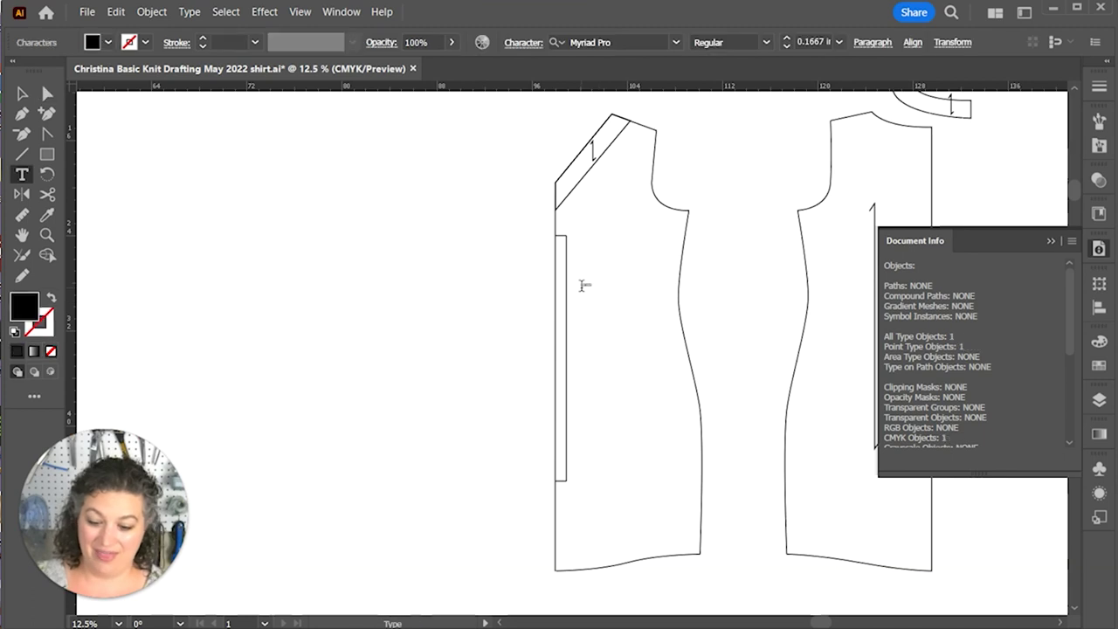
{"action": "left_click", "coordinate": [578, 285]}
{"action": "type", "text": "notes"}
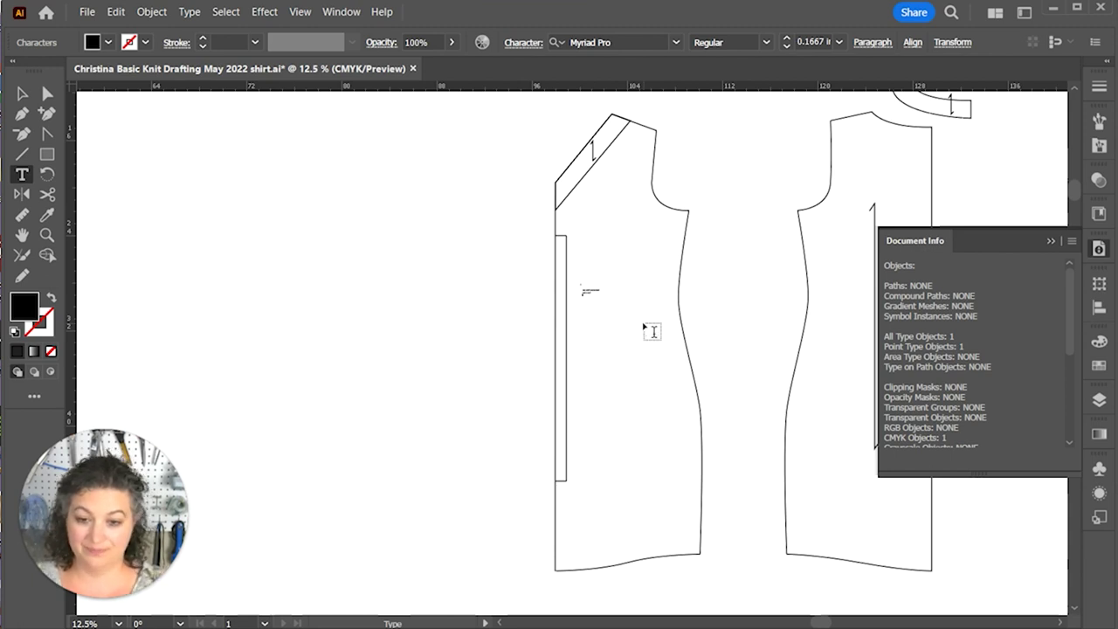
{"action": "left_click", "coordinate": [594, 338]}
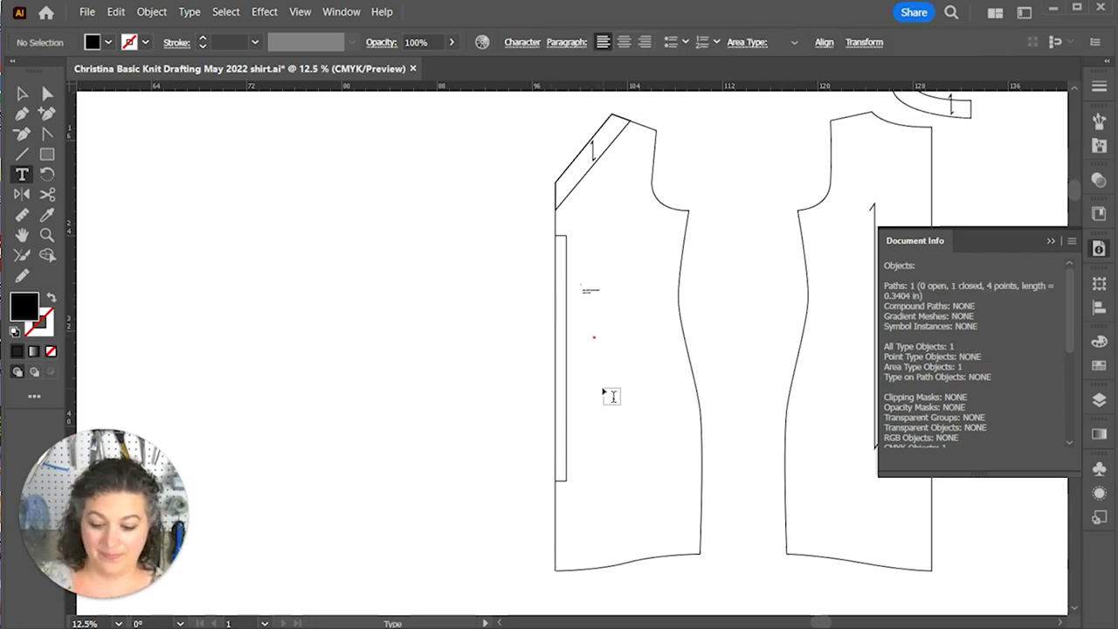
{"action": "left_click", "coordinate": [590, 290]}
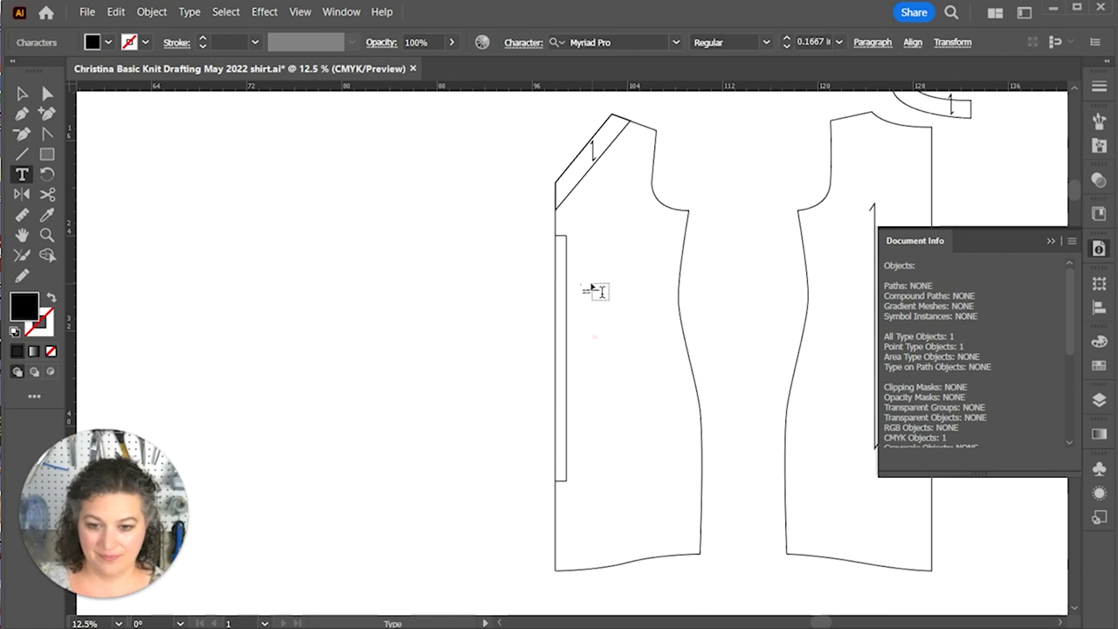
{"action": "left_click", "coordinate": [625, 351], "text": "ctrl"}
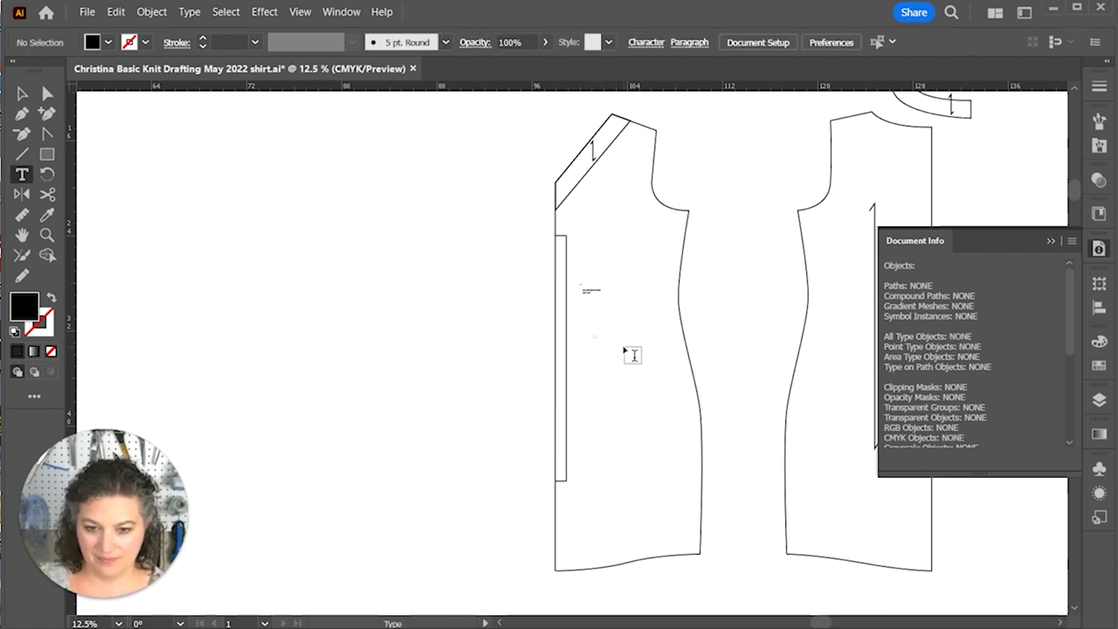
Step: Remove the stray empty text box, then enlarge the label and turn it vertical beside the fold bracket
{"action": "key", "text": "v"}
{"action": "left_click_drag", "start_coordinate": [620, 316], "coordinate": [590, 354]}
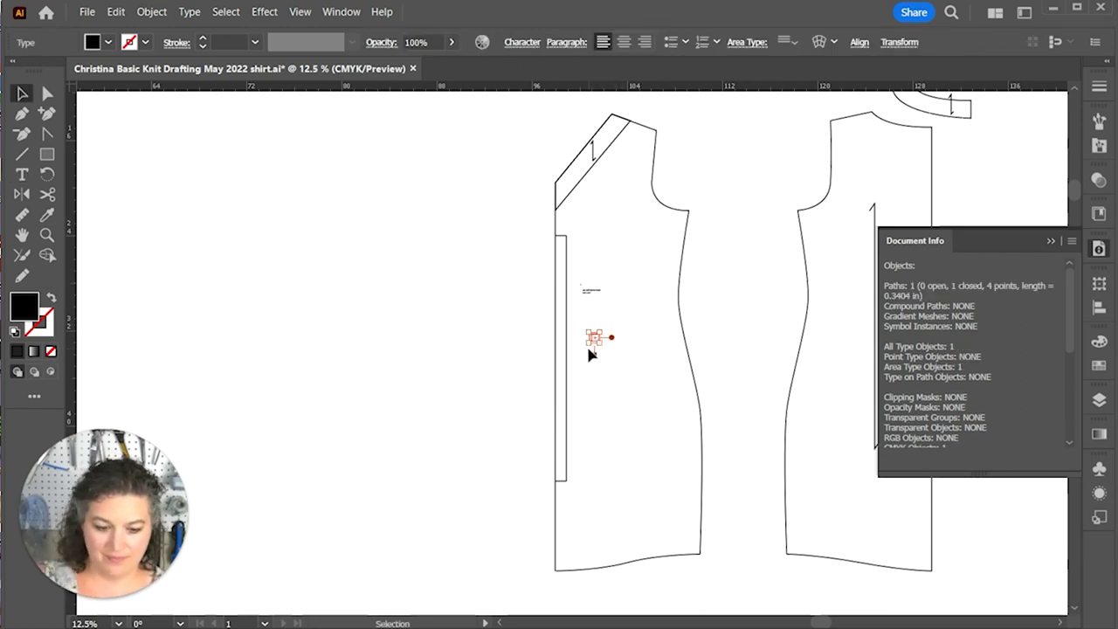
{"action": "left_click", "coordinate": [594, 272]}
{"action": "left_click", "coordinate": [587, 290]}
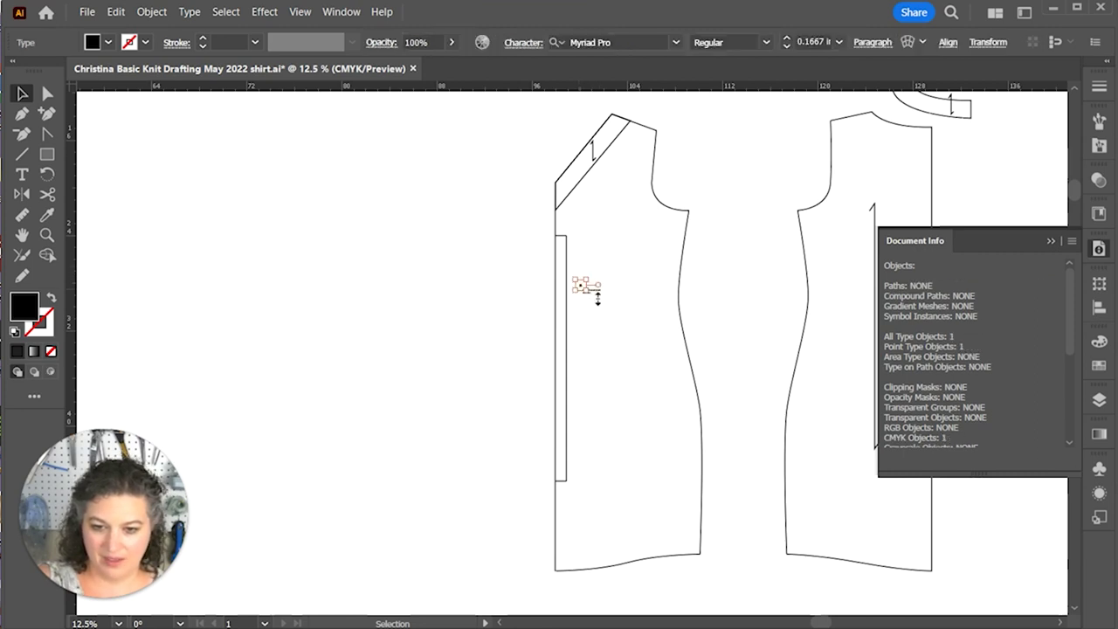
{"action": "left_click", "coordinate": [605, 296]}
{"action": "left_click", "coordinate": [594, 290]}
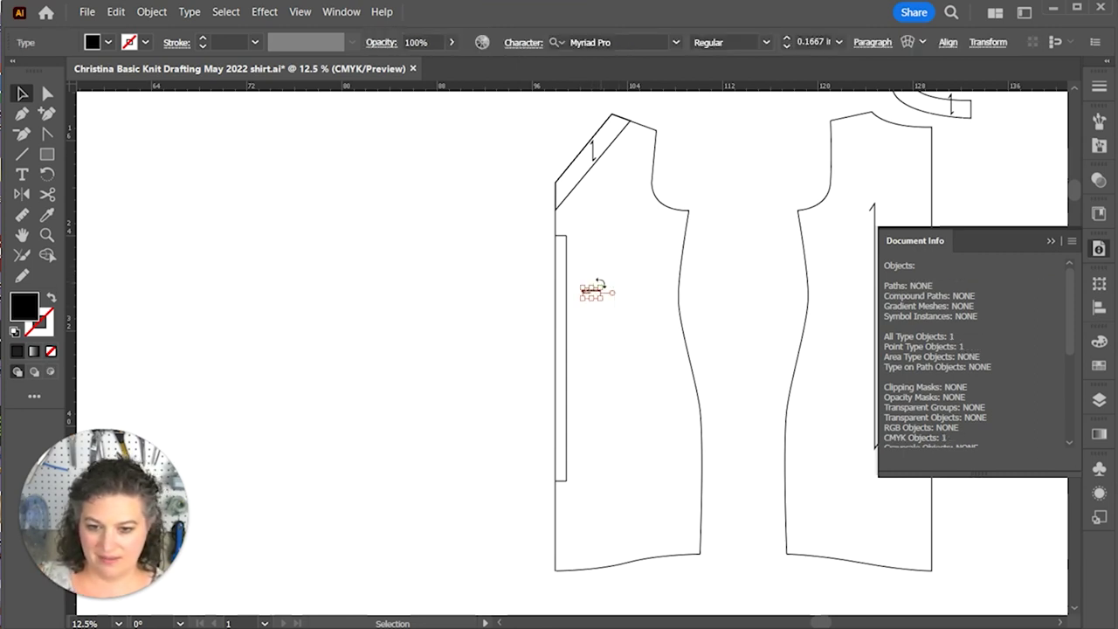
{"action": "left_click_drag", "start_coordinate": [606, 283], "coordinate": [576, 311]}
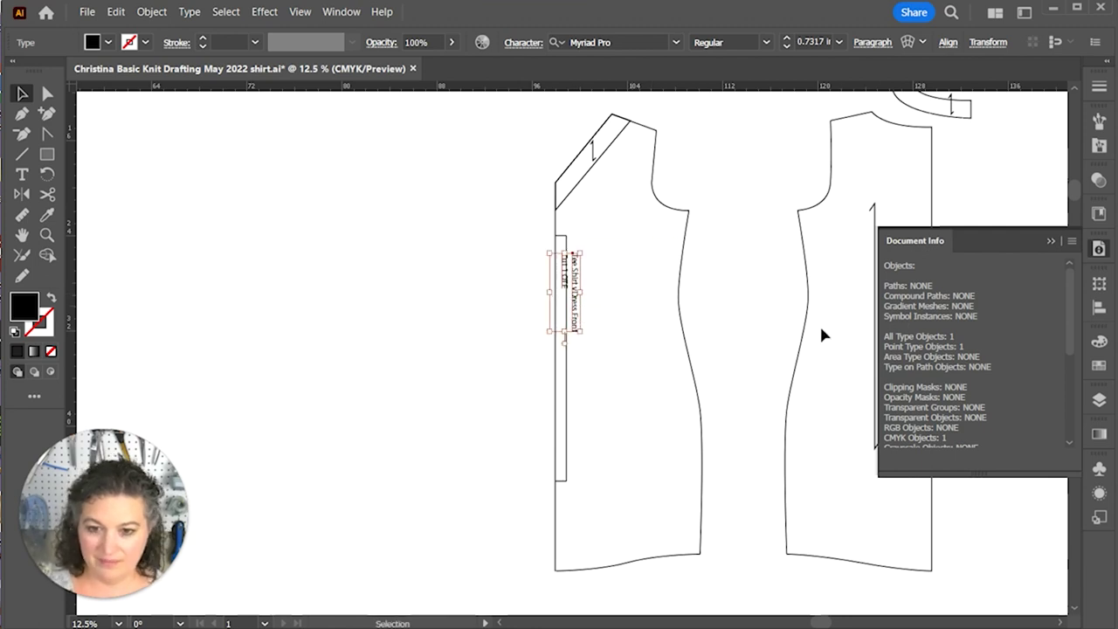
{"action": "left_click", "coordinate": [611, 341]}
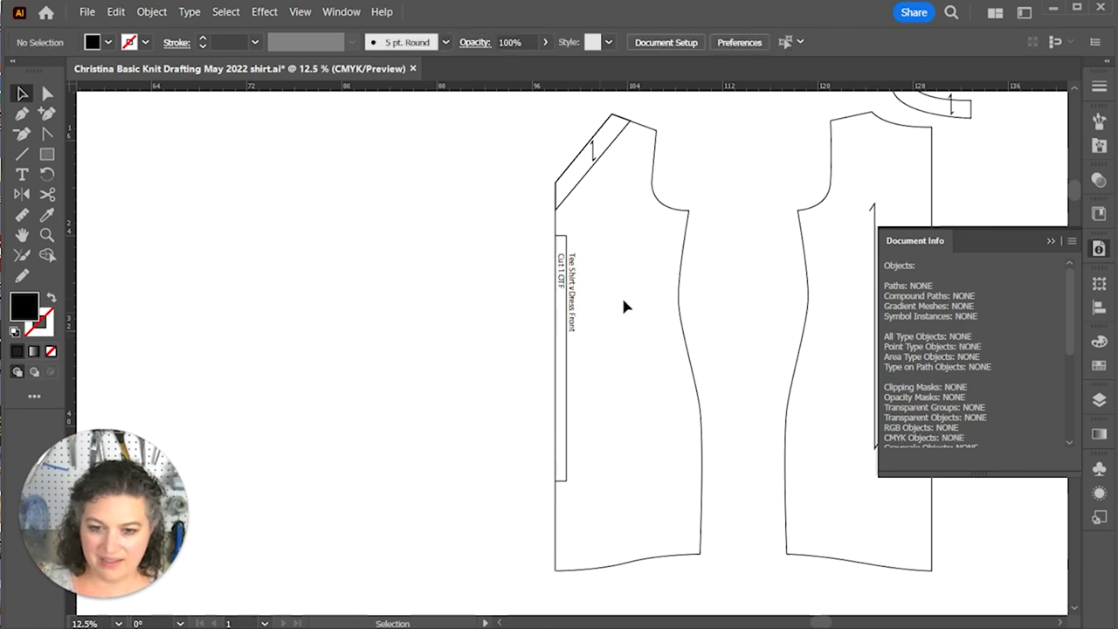
Step: Copy the front label onto the back piece and change it to 'Tee Shirt Dress Back'
{"action": "left_click_drag", "start_coordinate": [640, 371], "coordinate": [594, 352]}
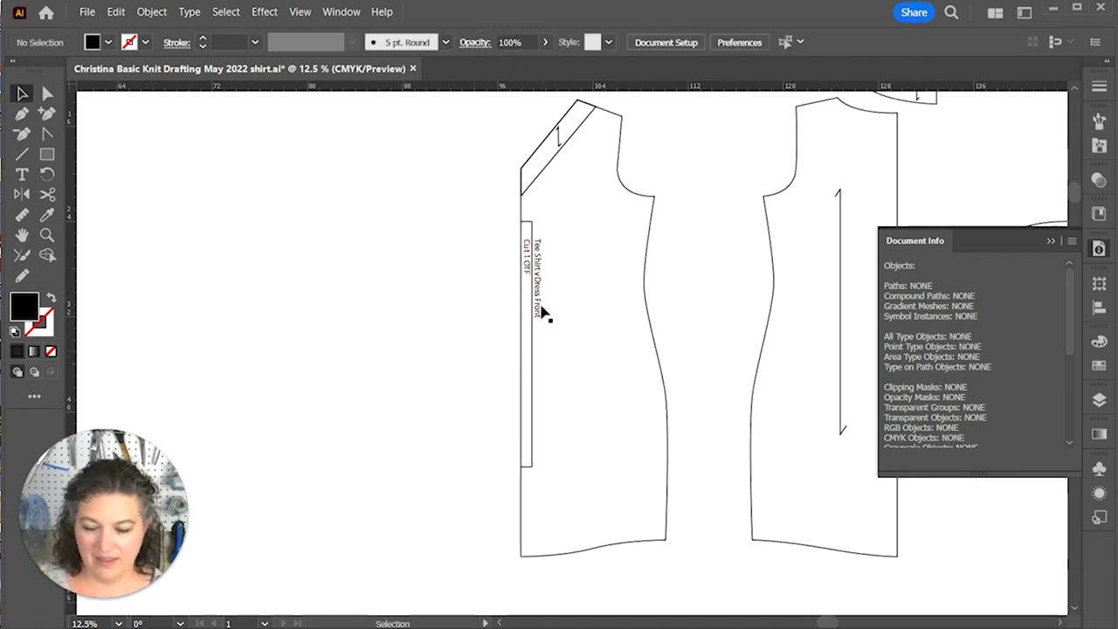
{"action": "left_click_drag", "start_coordinate": [537, 297], "coordinate": [843, 278]}
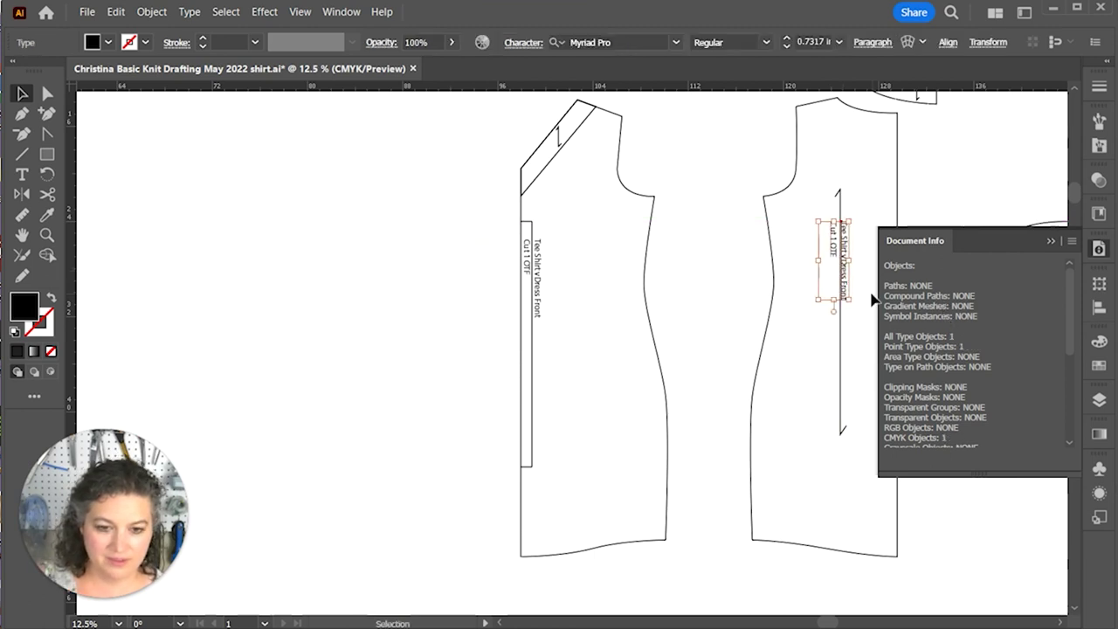
{"action": "left_click", "coordinate": [846, 299]}
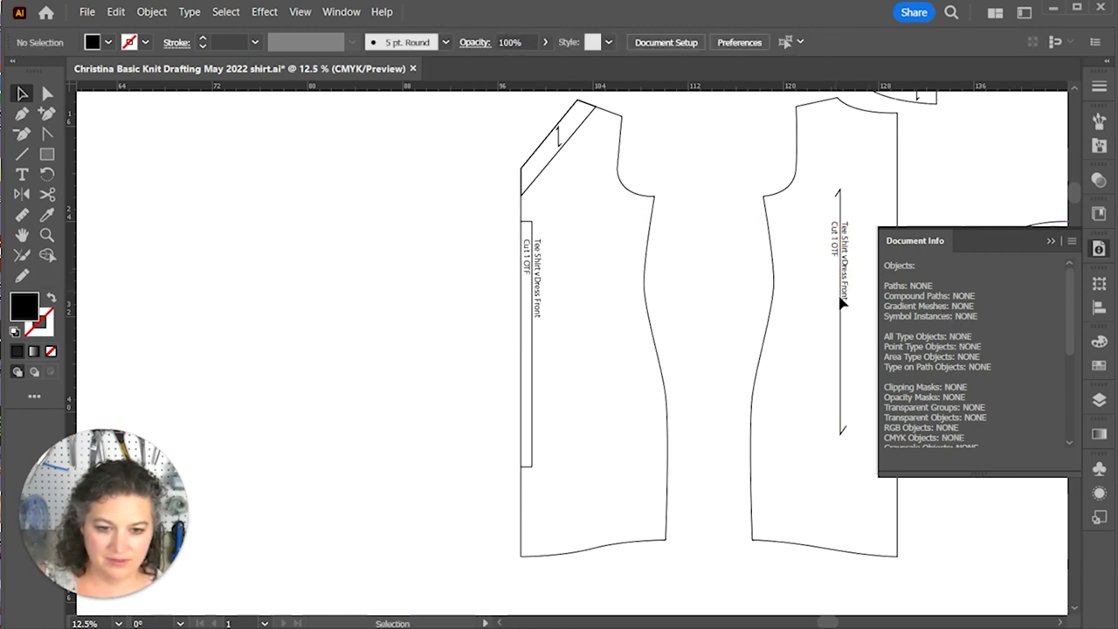
{"action": "left_click", "coordinate": [845, 298]}
{"action": "double_click", "coordinate": [845, 299]}
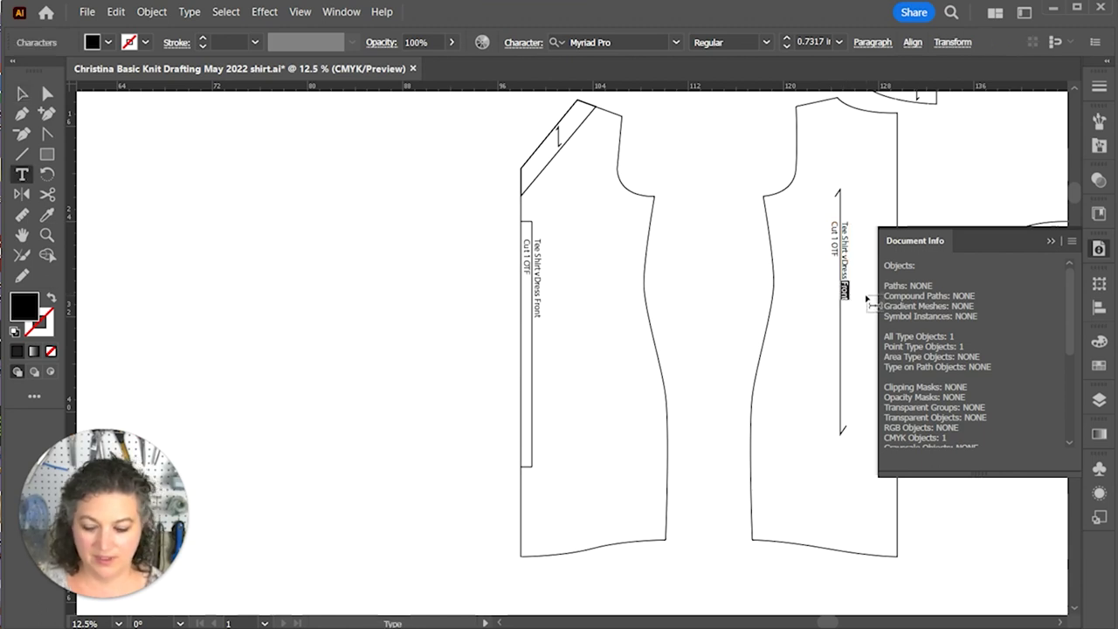
{"action": "key", "text": "BackSpace"}
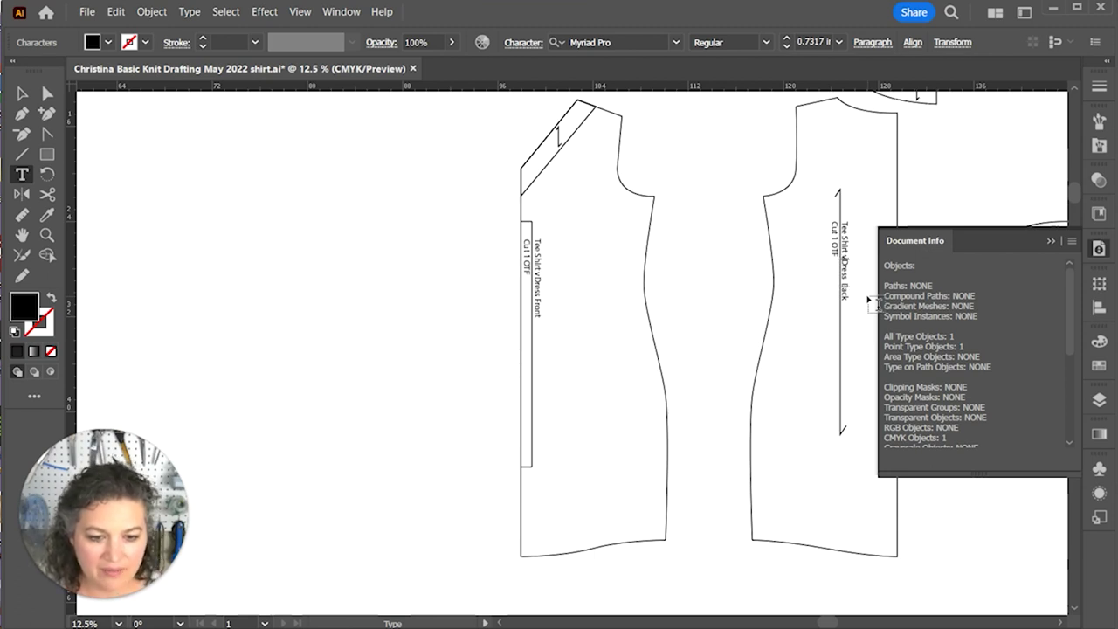
{"action": "key", "text": "BackSpace"}
{"action": "key", "text": "BackSpace"}
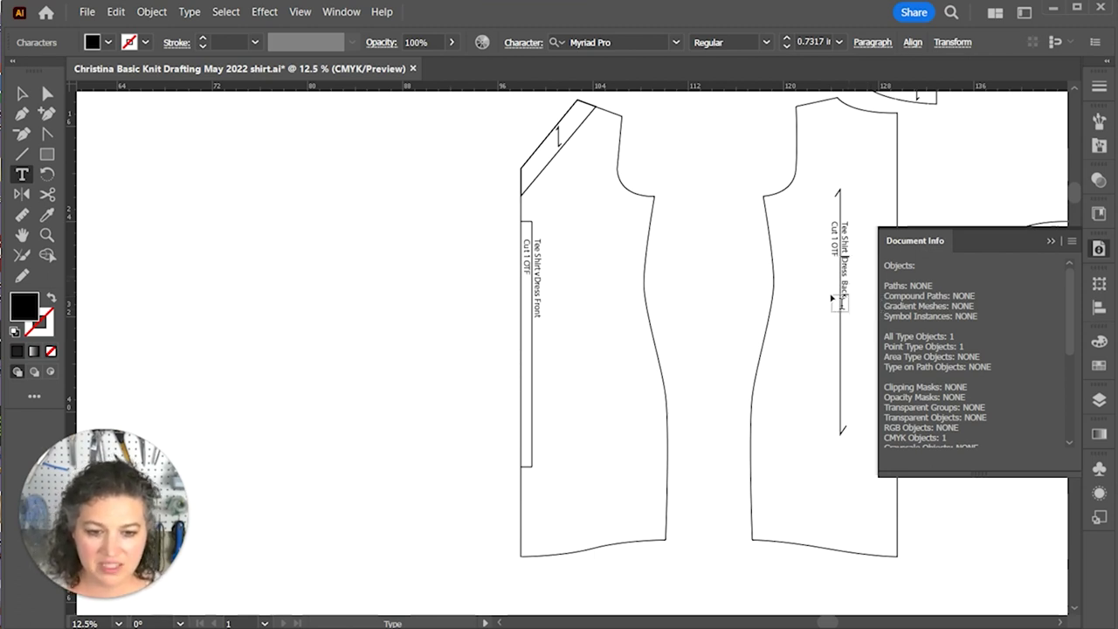
{"action": "key", "text": "Escape"}
Step: Remove 'v/' from the front label so it reads 'Tee Shirt Dress Front'
{"action": "left_click", "coordinate": [535, 279]}
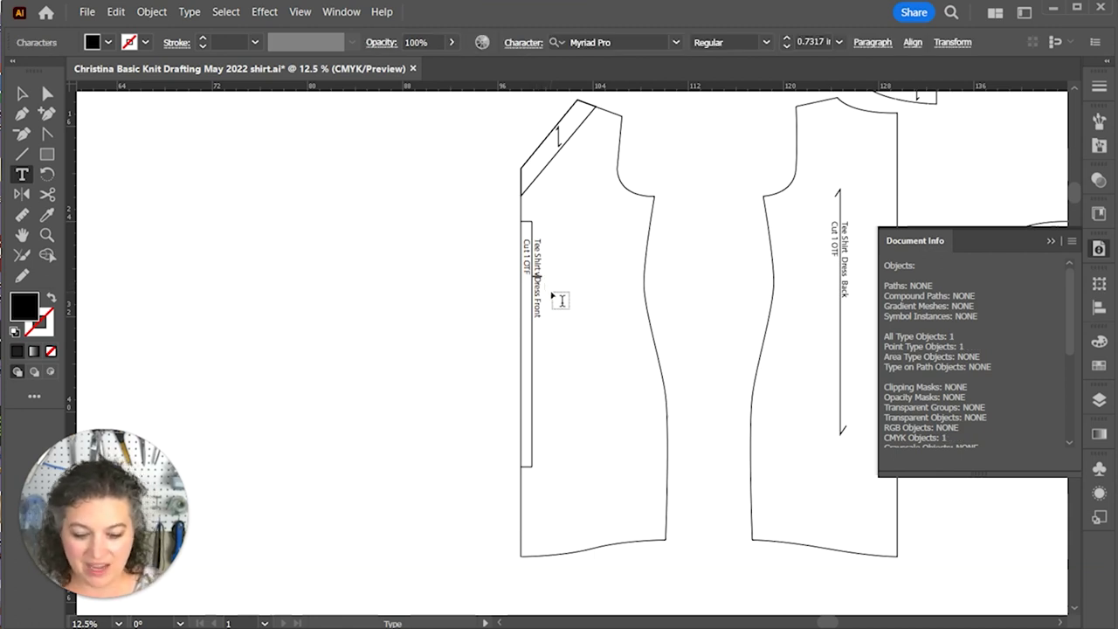
{"action": "key", "text": "BackSpace"}
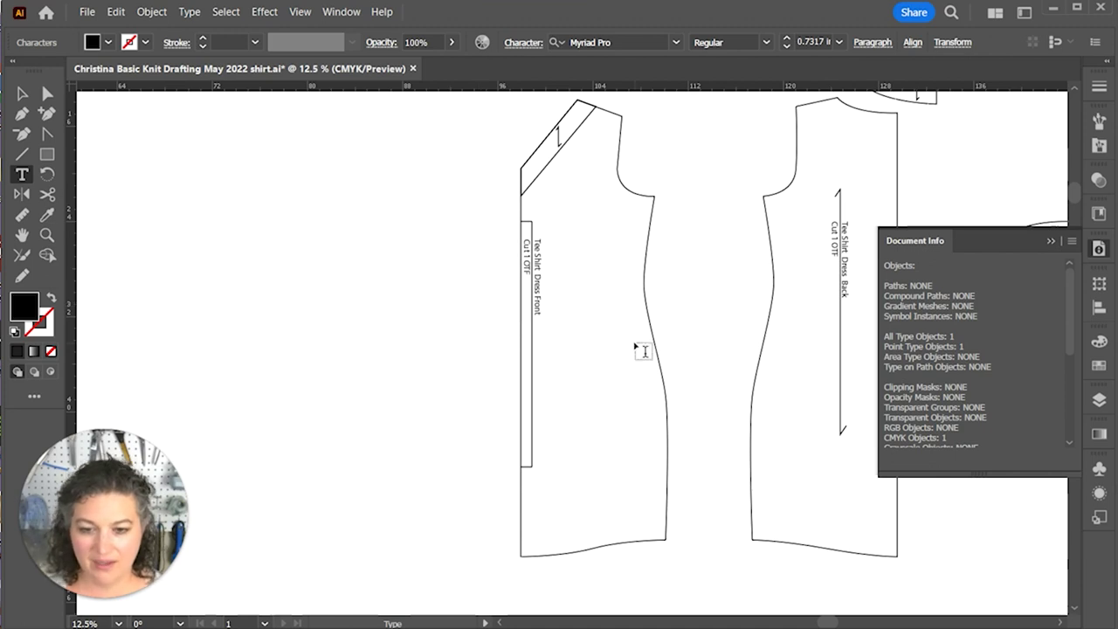
{"action": "left_click", "coordinate": [612, 349], "text": "ctrl"}
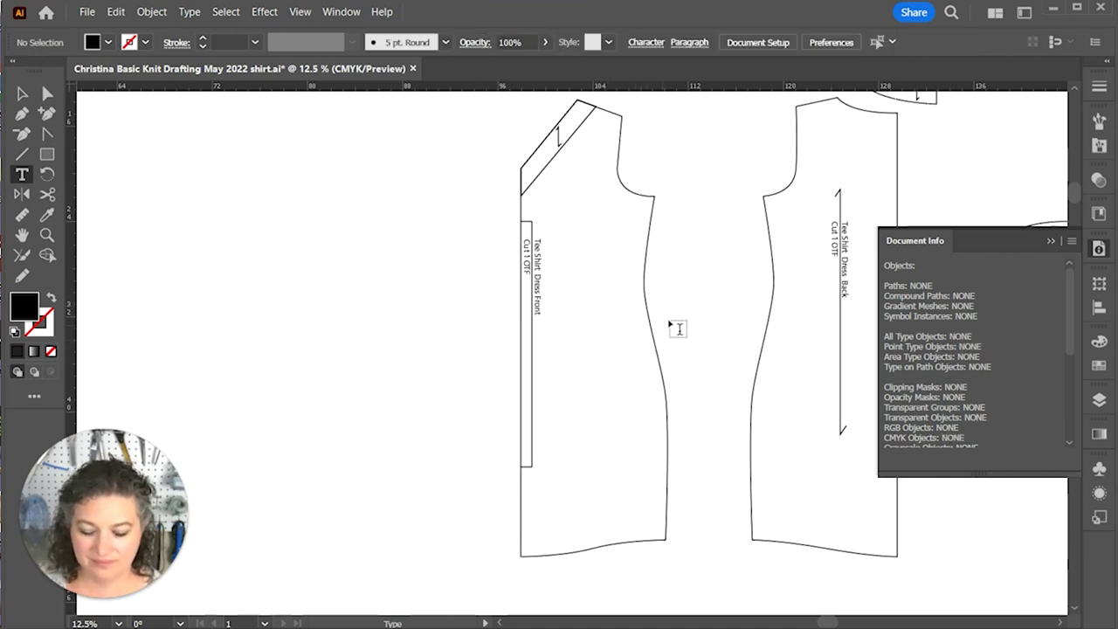
Step: Delete the stray empty text object left near the pattern pieces
{"action": "scroll", "coordinate": [673, 327], "scroll_direction": "up", "scroll_amount": 3}
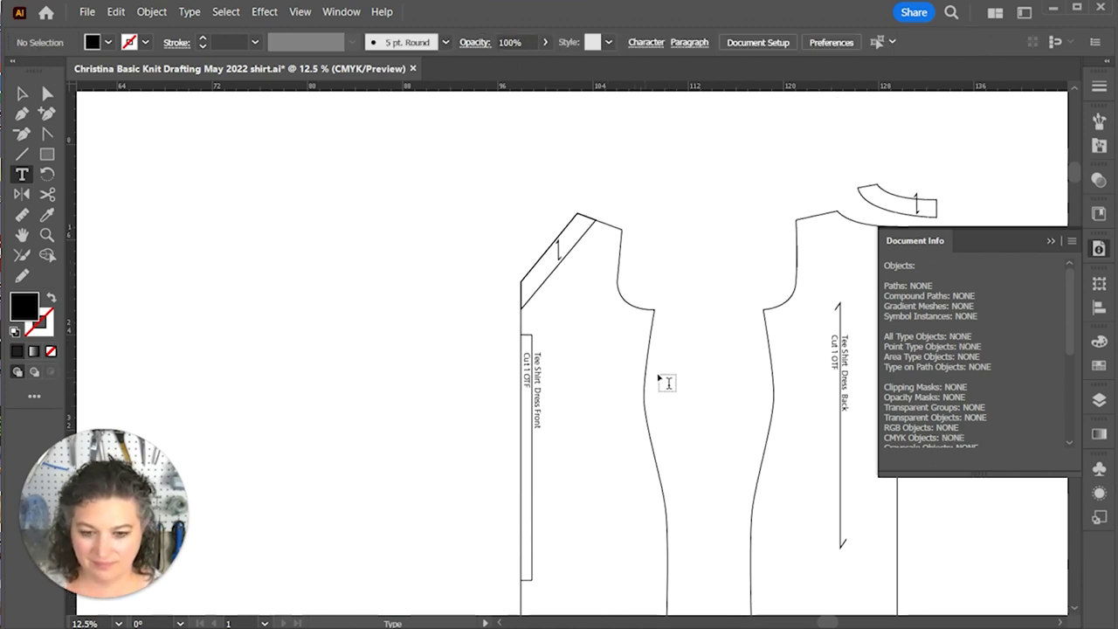
{"action": "left_click", "coordinate": [704, 373]}
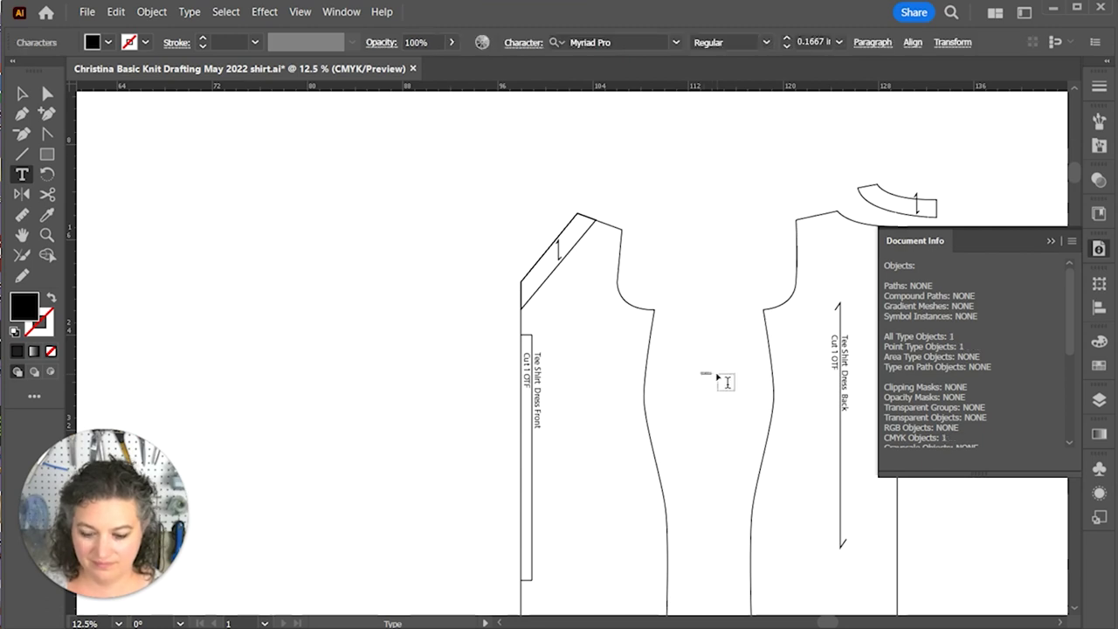
{"action": "key", "text": "Escape"}
{"action": "left_click_drag", "start_coordinate": [683, 344], "coordinate": [715, 397]}
{"action": "key", "text": "Delete"}
{"action": "key", "text": "a"}
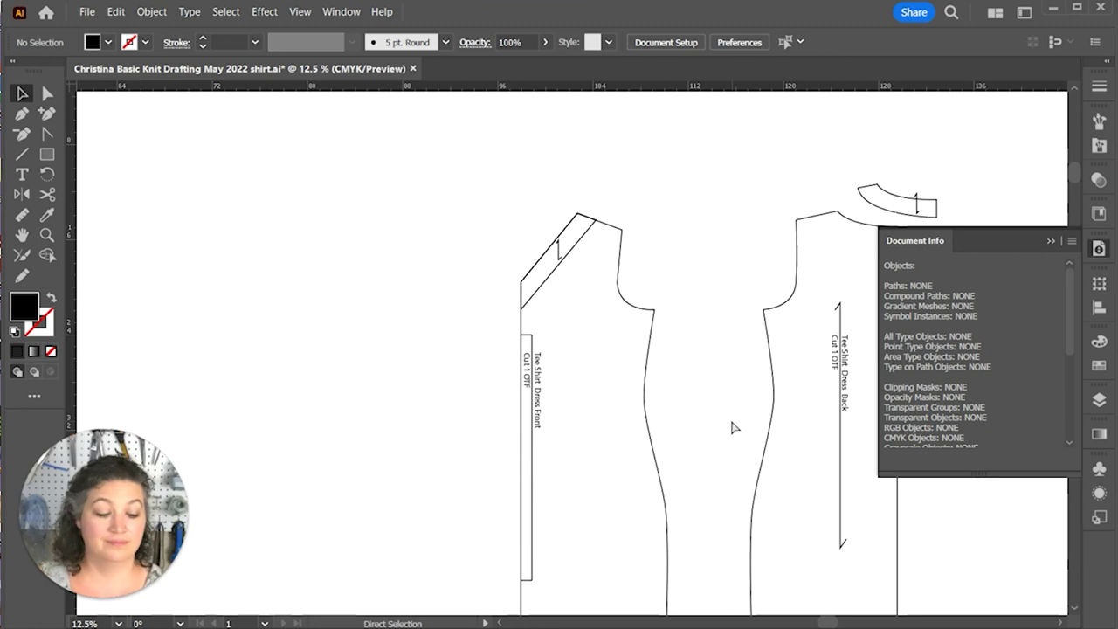
{"action": "key", "text": "ctrl+minus"}
Step: Draw an unfilled vertical grain line arrow down the sleeve
{"action": "scroll", "coordinate": [582, 445], "scroll_direction": "up", "scroll_amount": 3}
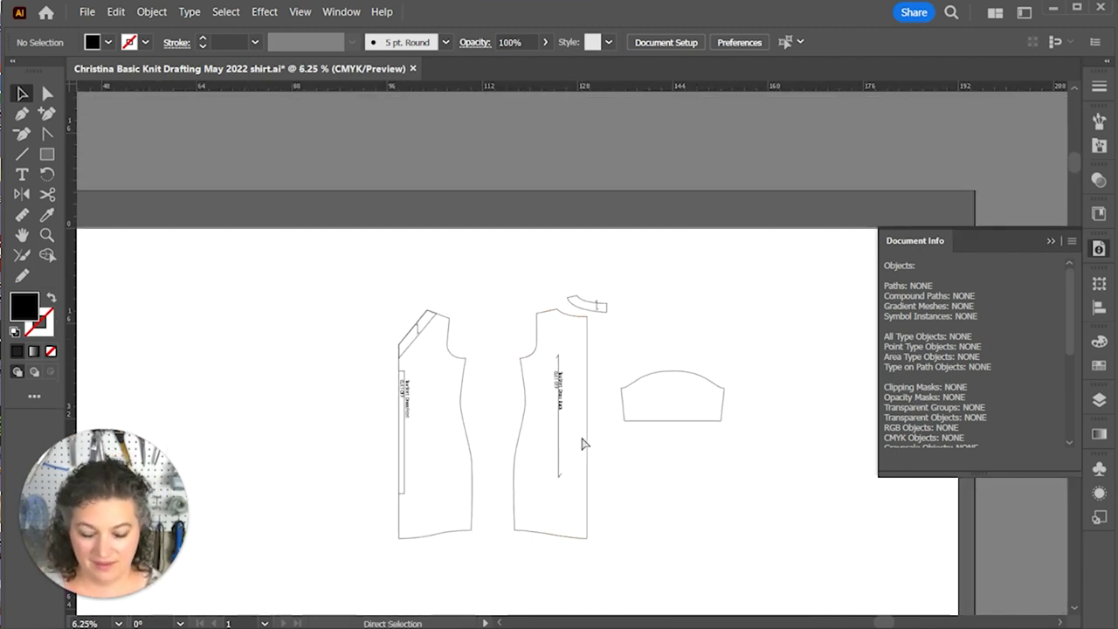
{"action": "scroll", "coordinate": [584, 444], "scroll_direction": "up", "scroll_amount": 3}
{"action": "left_click_drag", "start_coordinate": [744, 337], "coordinate": [535, 373]}
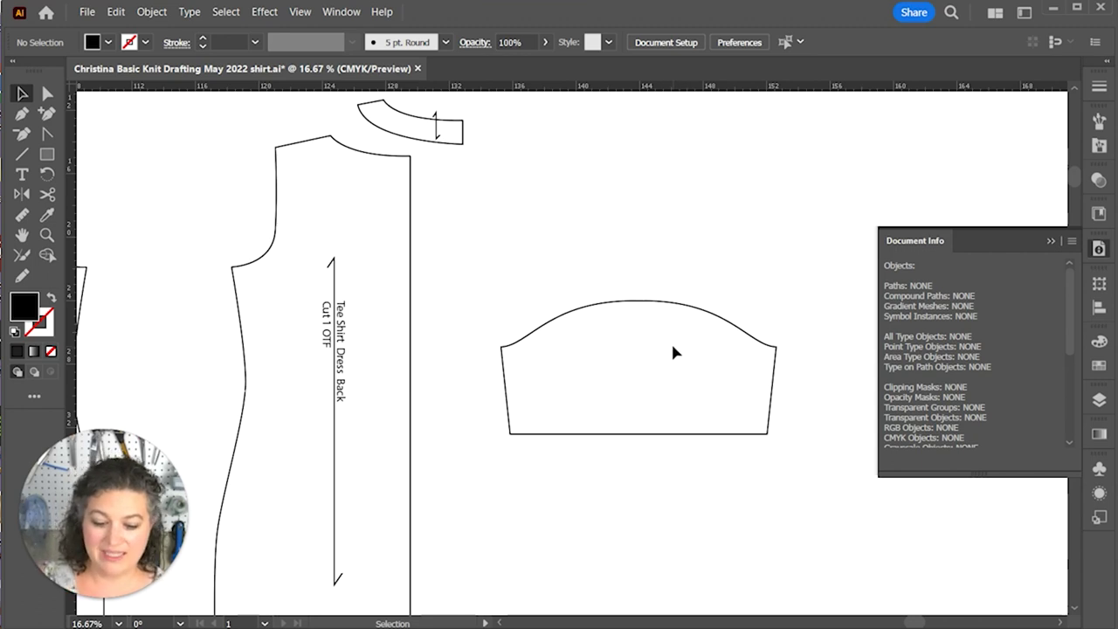
{"action": "key", "text": "p"}
{"action": "left_click", "coordinate": [612, 329]}
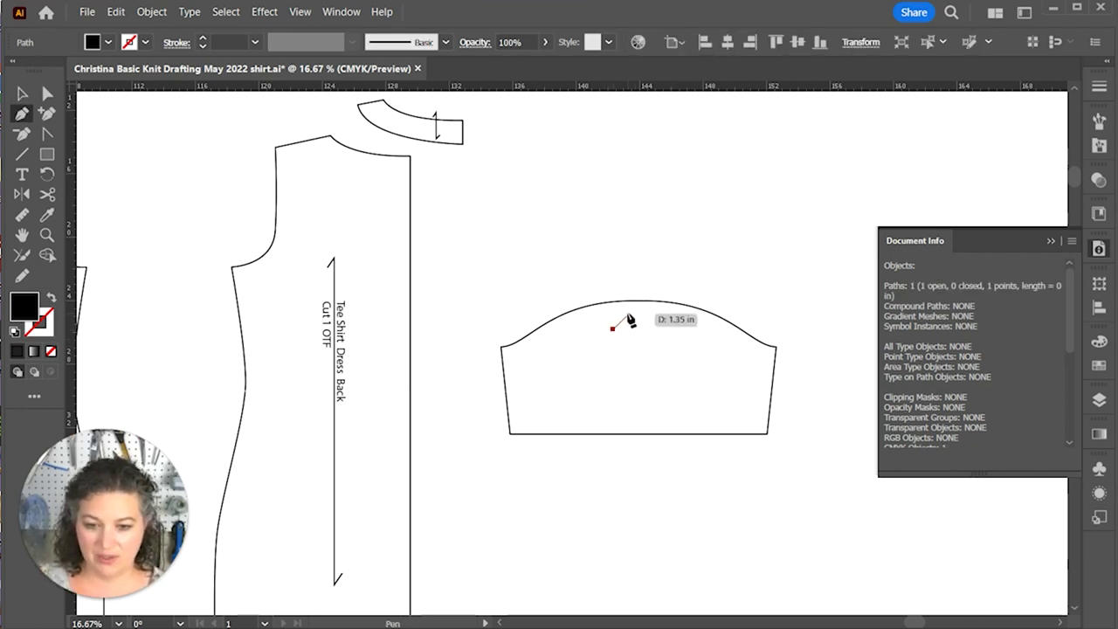
{"action": "left_click", "coordinate": [626, 315]}
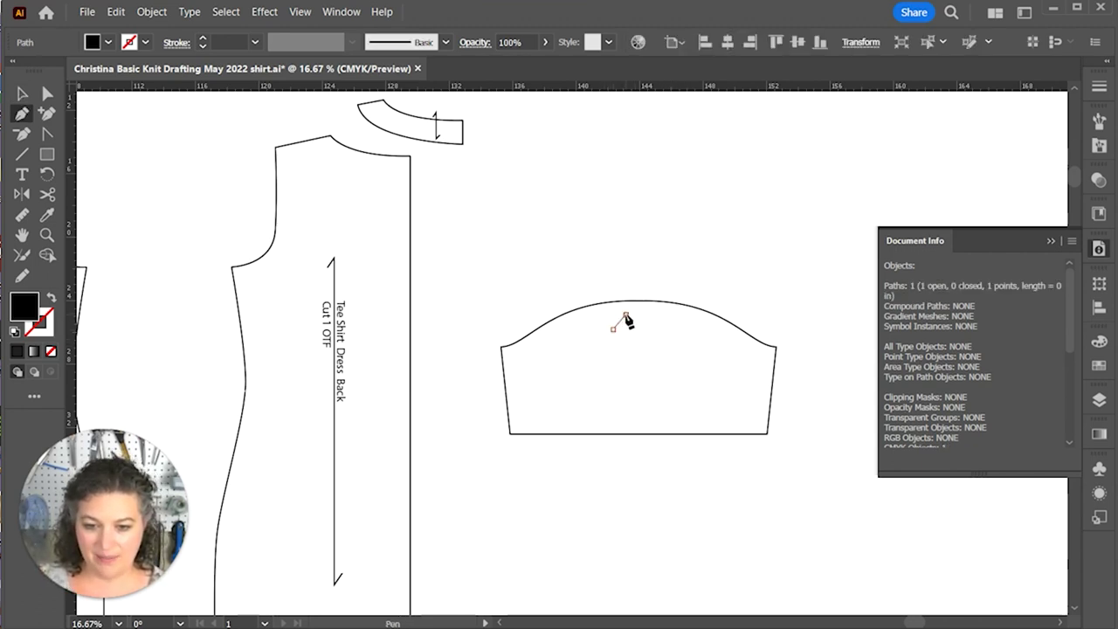
{"action": "left_click", "coordinate": [625, 415]}
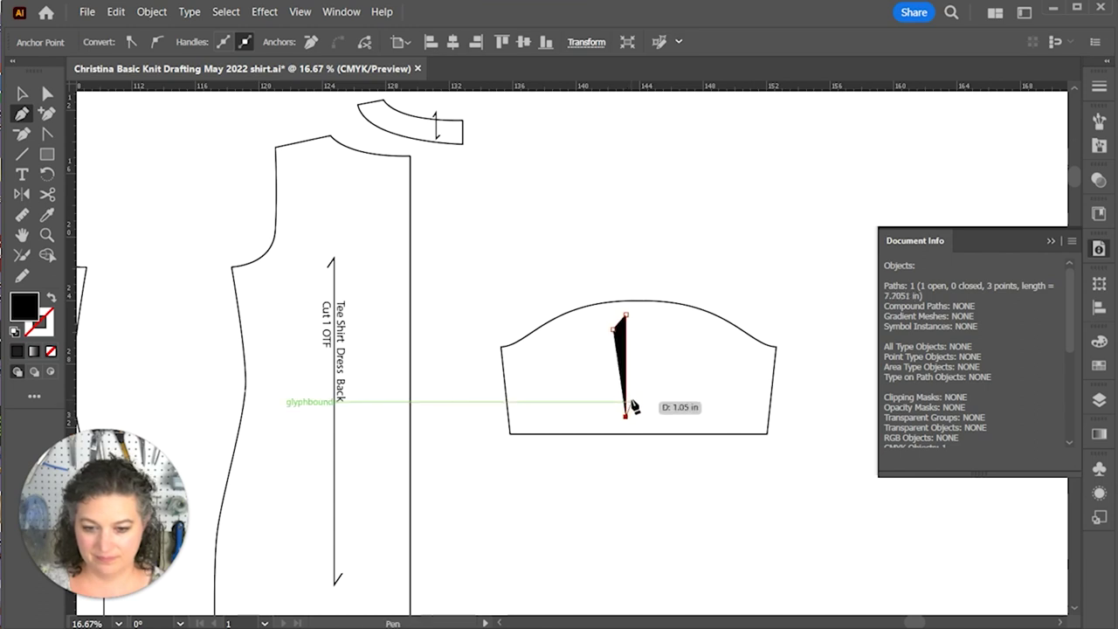
{"action": "left_click", "coordinate": [627, 401]}
{"action": "left_click", "coordinate": [53, 299]}
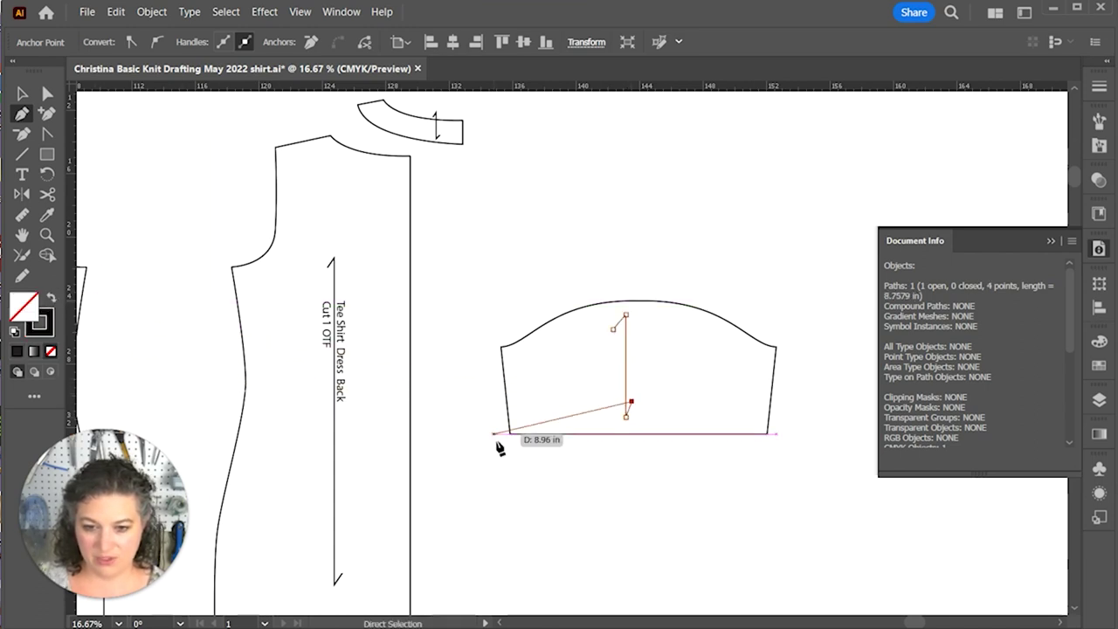
{"action": "key", "text": "v"}
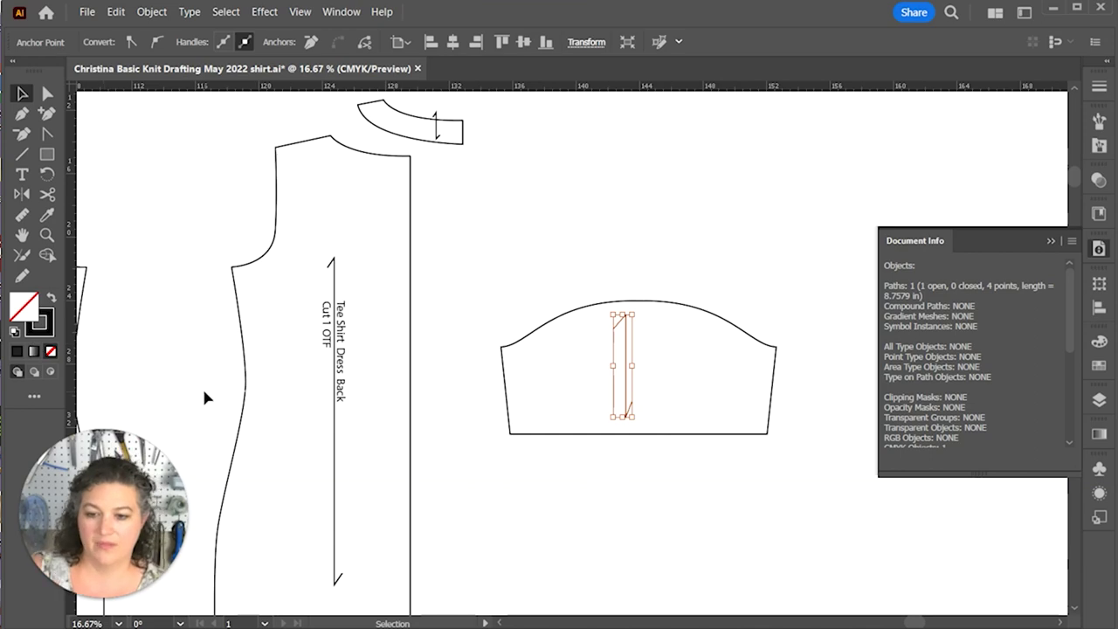
Step: Copy the back label into the sleeve and scale it down to fit
{"action": "left_click_drag", "start_coordinate": [341, 391], "coordinate": [487, 409]}
{"action": "key", "text": "super"}
{"action": "type", "text": "calculator"}
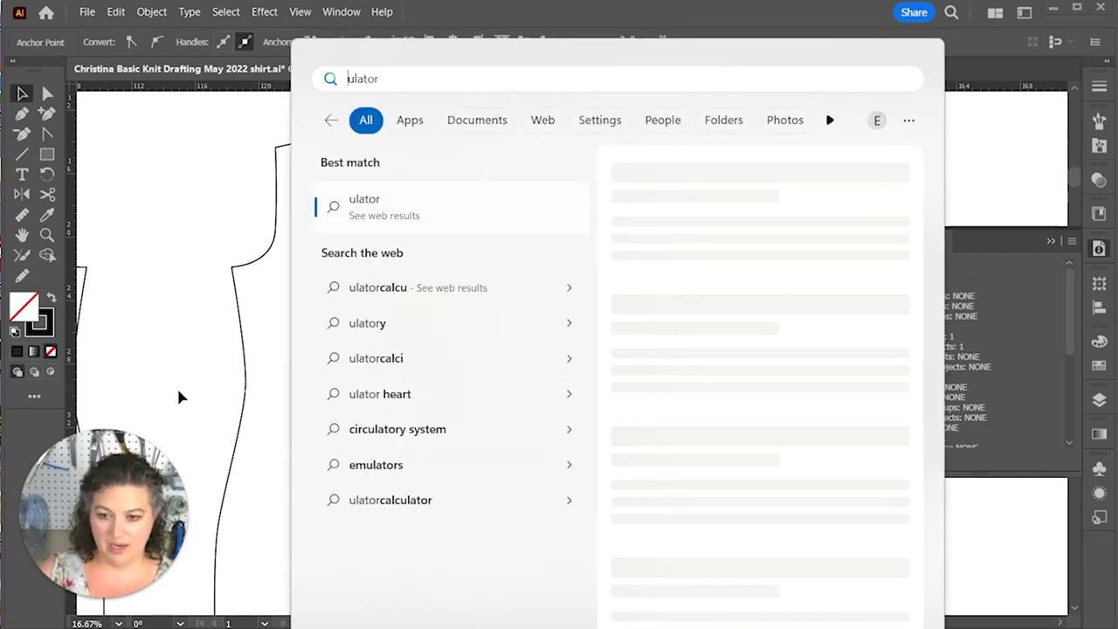
{"action": "left_click", "coordinate": [194, 359]}
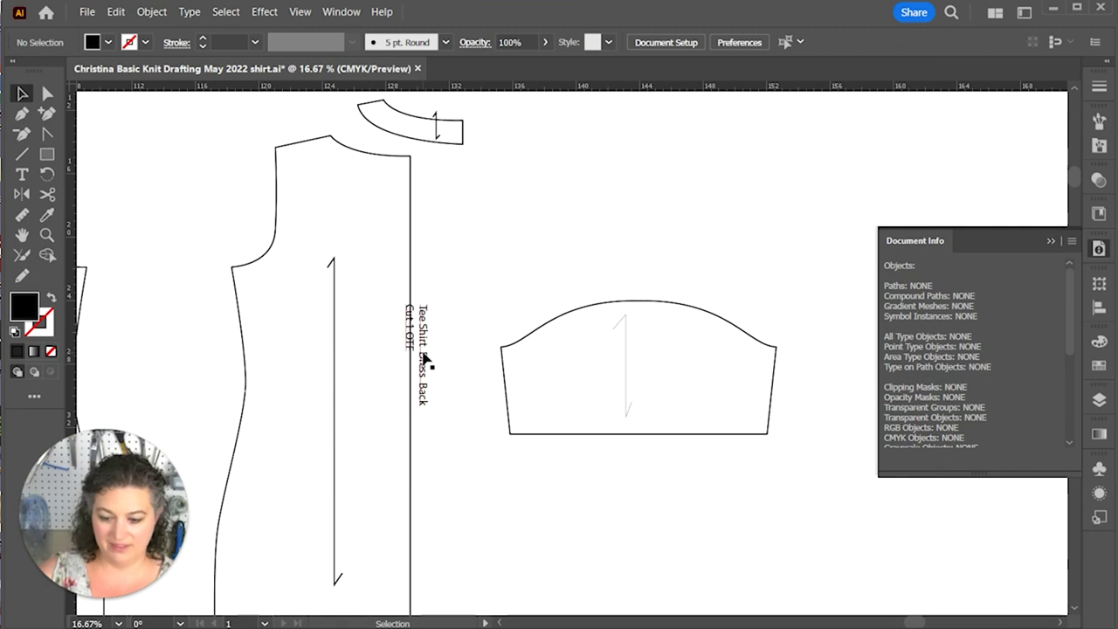
{"action": "left_click_drag", "start_coordinate": [425, 360], "coordinate": [629, 393]}
{"action": "key", "text": "ctrl+equal"}
{"action": "key", "text": "ctrl+equal"}
{"action": "key", "text": "ctrl+equal"}
{"action": "key", "text": "ctrl+equal"}
{"action": "key", "text": "ctrl+equal"}
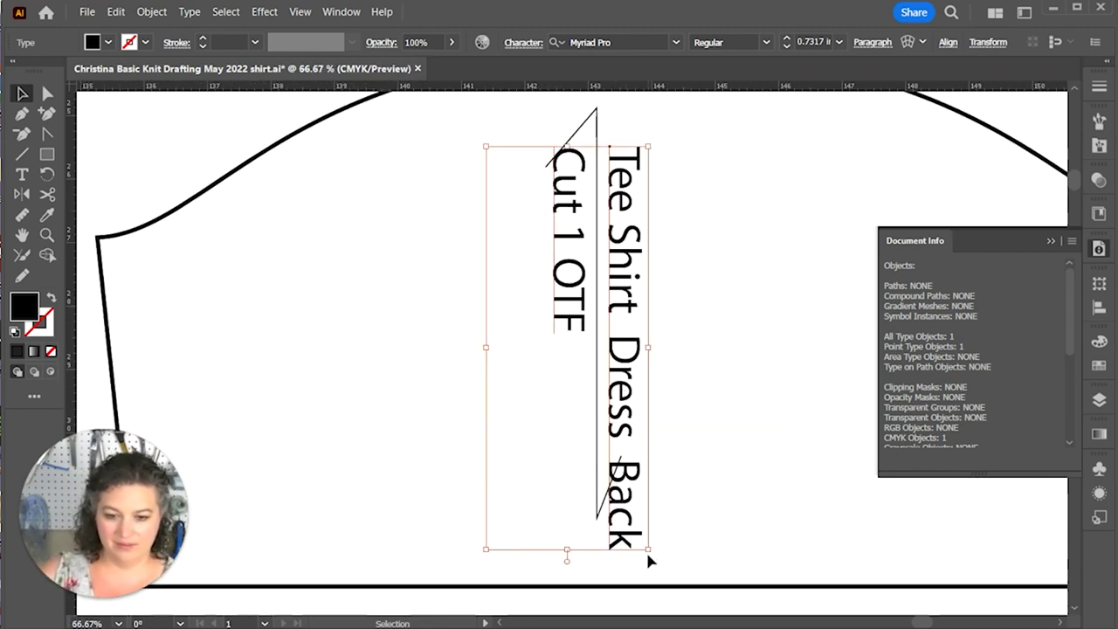
{"action": "left_click_drag", "start_coordinate": [646, 551], "coordinate": [618, 398]}
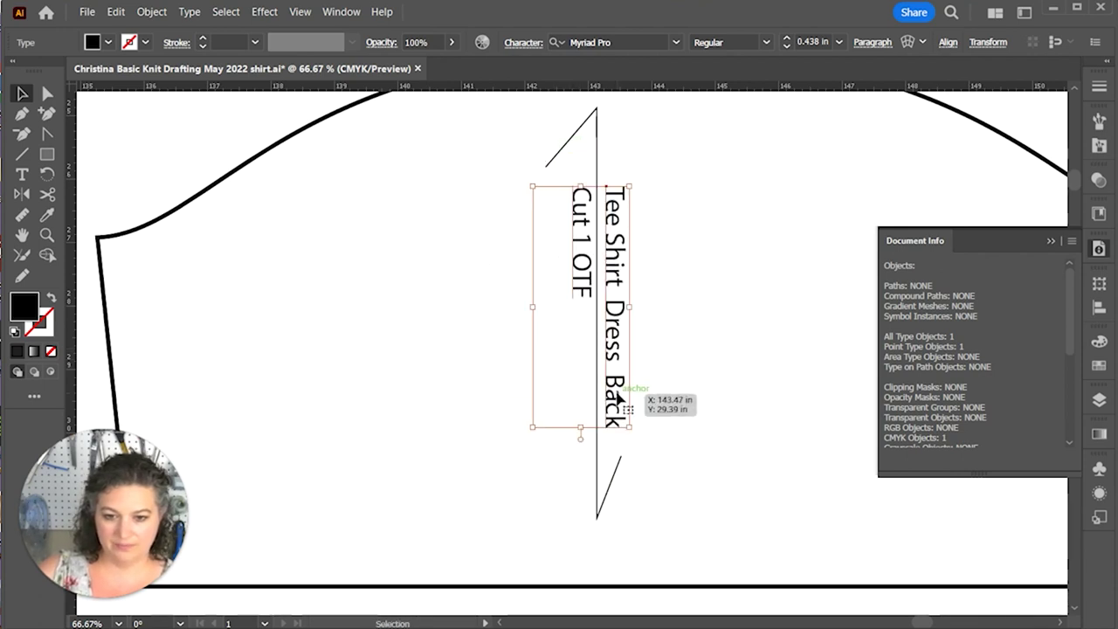
Step: Change the copied label's title to 'Tee Shirt Dress Sleeve'
{"action": "key", "text": "t"}
{"action": "triple_click", "coordinate": [618, 398]}
{"action": "left_click", "coordinate": [618, 397]}
{"action": "double_click", "coordinate": [616, 395]}
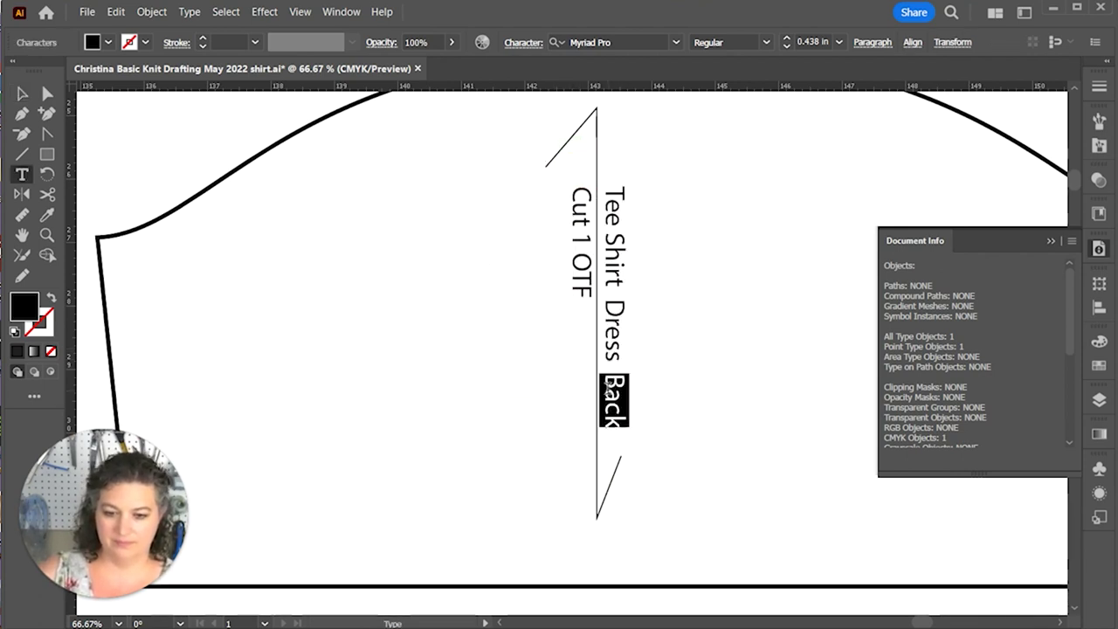
{"action": "type", "text": "Sleeve"}
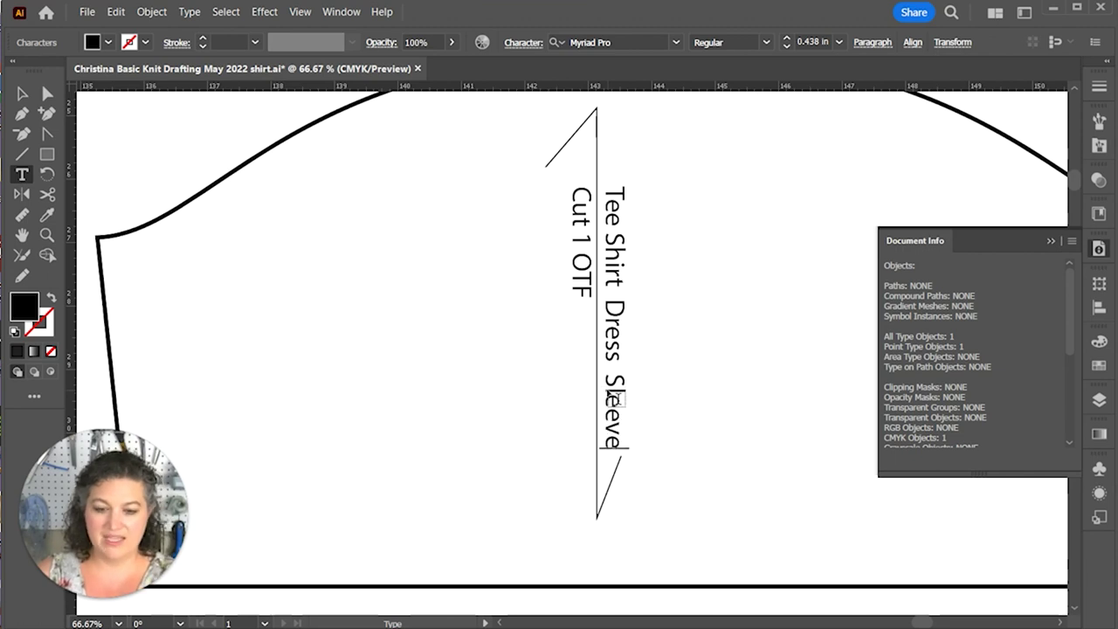
{"action": "key", "text": "Return"}
{"action": "key", "text": "BackSpace"}
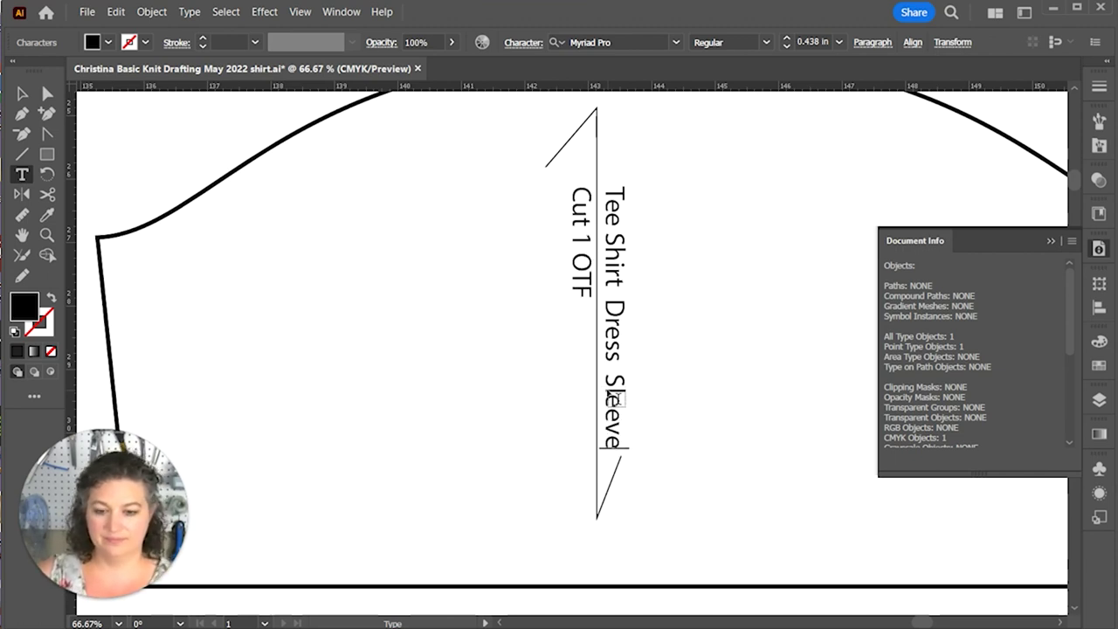
{"action": "key", "text": "Escape"}
{"action": "left_click", "coordinate": [772, 398]}
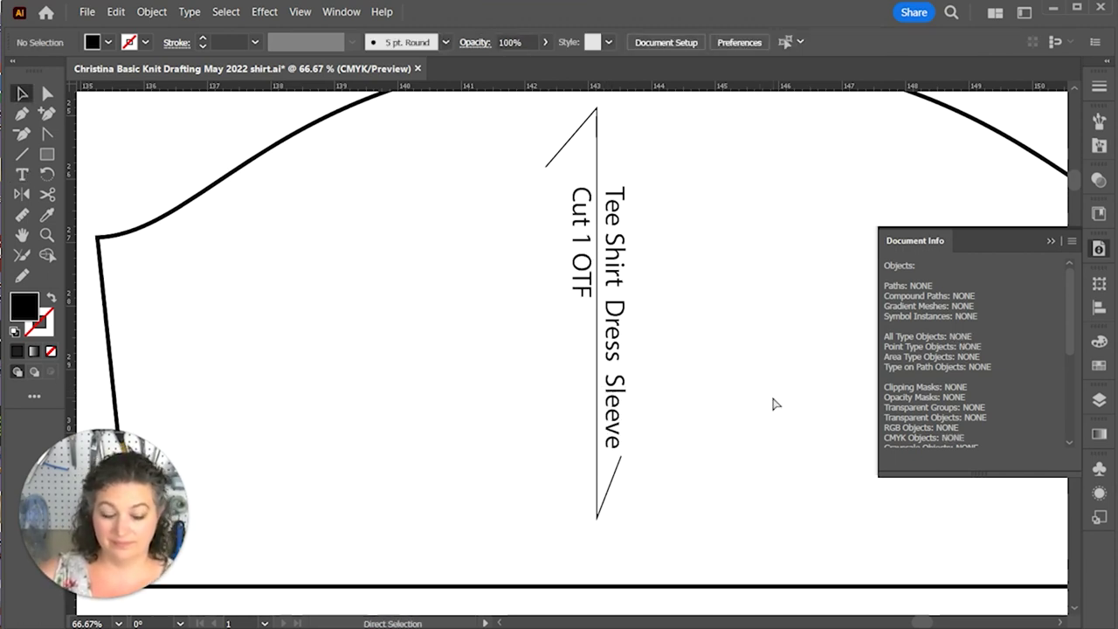
{"action": "key", "text": "ctrl+minus"}
{"action": "key", "text": "ctrl+minus"}
{"action": "key", "text": "ctrl+minus"}
{"action": "key", "text": "ctrl+minus"}
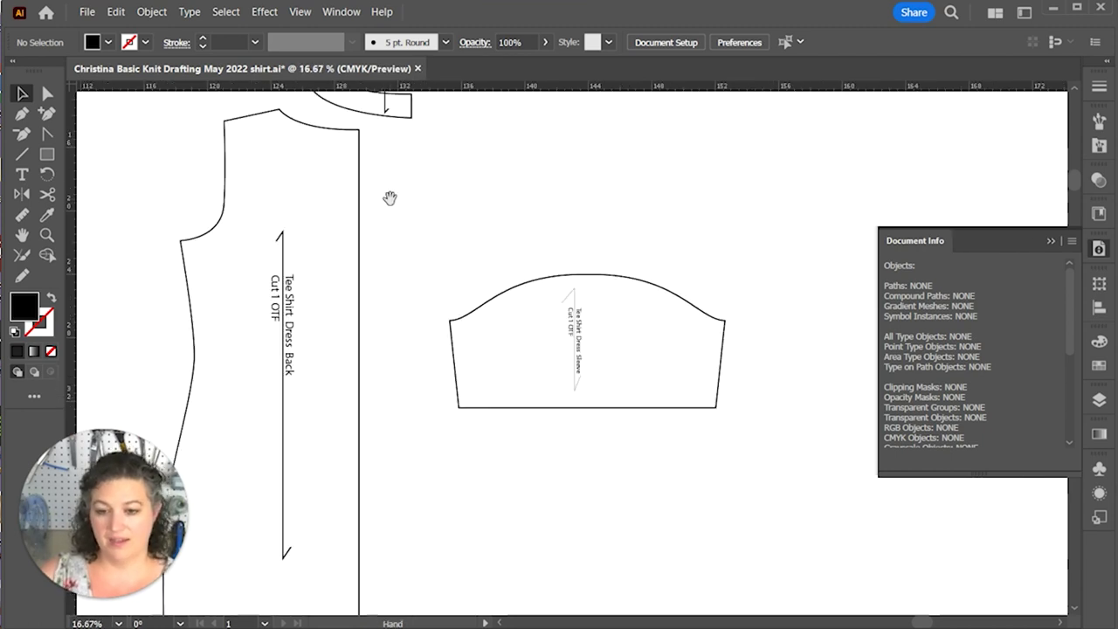
Step: Copy the sleeve label onto the neck facing and change the sleeve's cut note to Cut 2
{"action": "left_click_drag", "start_coordinate": [389, 198], "coordinate": [476, 307]}
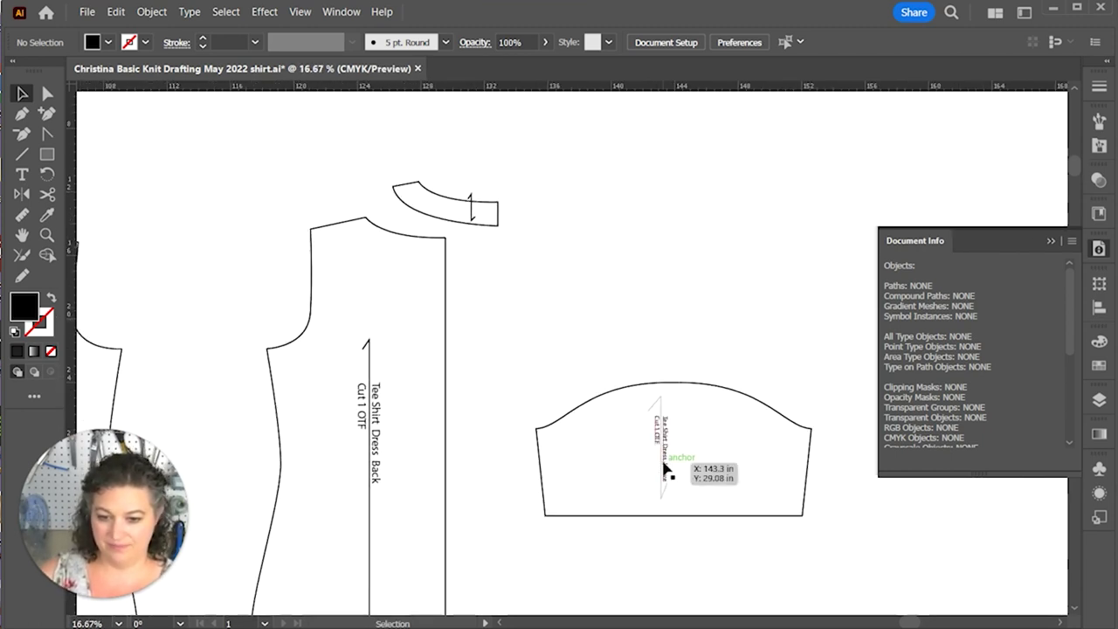
{"action": "left_click_drag", "start_coordinate": [668, 468], "coordinate": [477, 244]}
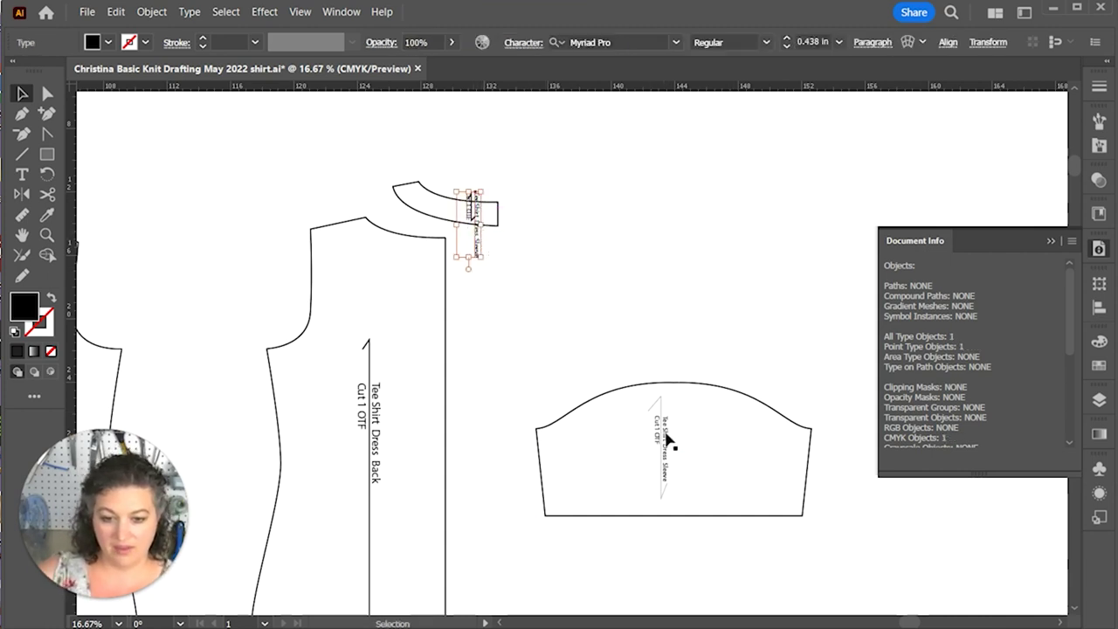
{"action": "left_click", "coordinate": [662, 441]}
{"action": "triple_click", "coordinate": [655, 434]}
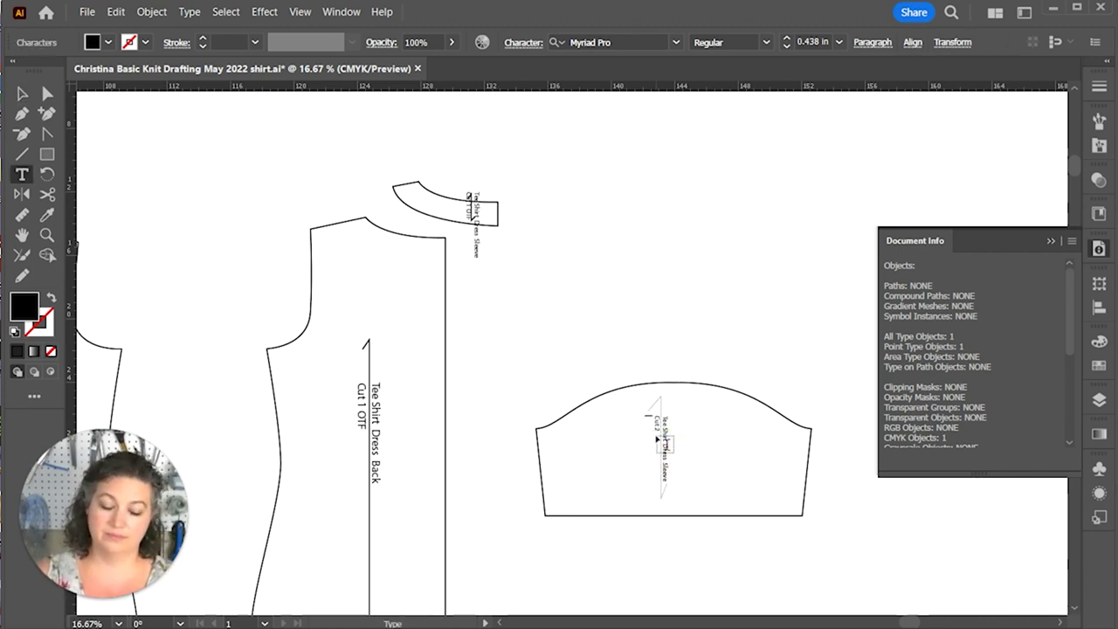
{"action": "left_click", "coordinate": [556, 294], "text": "ctrl"}
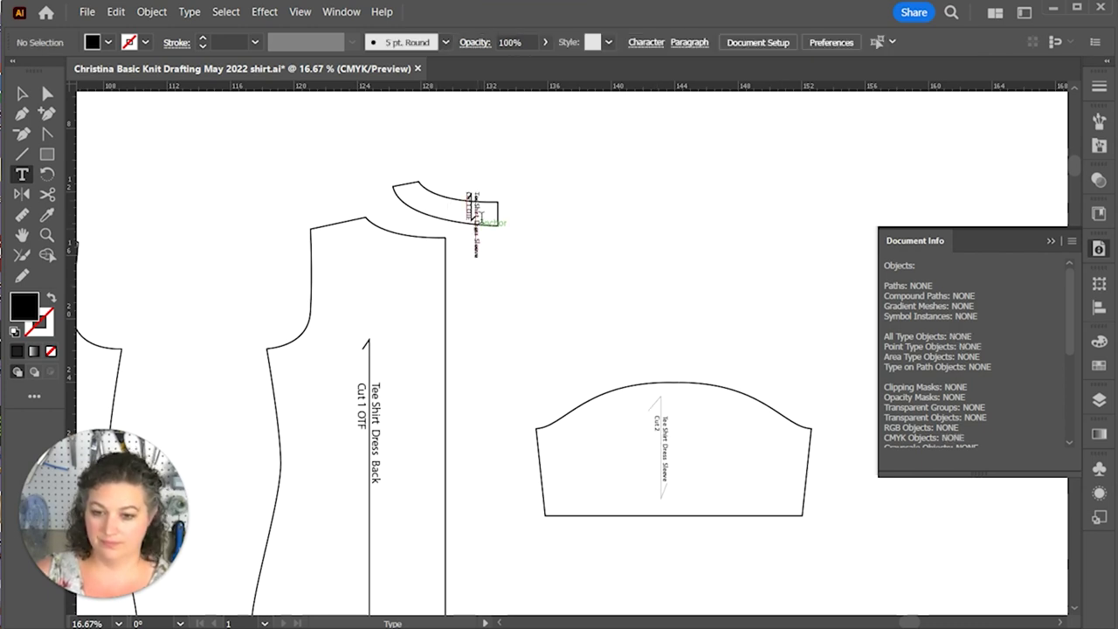
Step: Retitle the neck facing's copied label 'Tee Shirt Dress Back Facing'
{"action": "left_click", "coordinate": [473, 212], "text": "ctrl"}
{"action": "scroll", "coordinate": [473, 212], "scroll_direction": "up", "scroll_amount": 8}
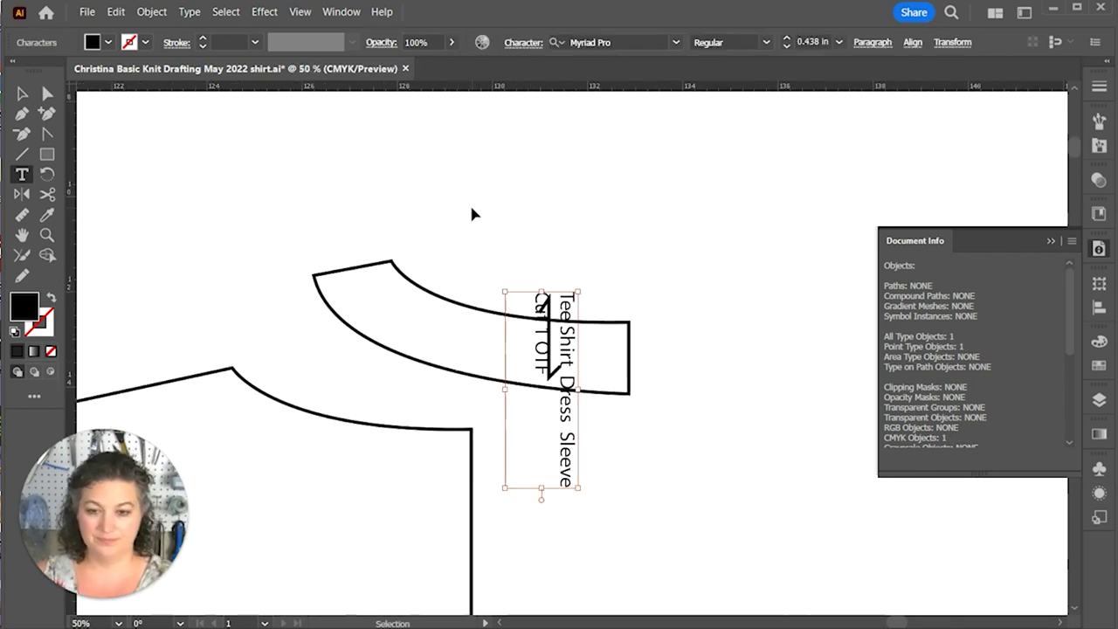
{"action": "scroll", "coordinate": [585, 427], "scroll_direction": "down", "scroll_amount": 3}
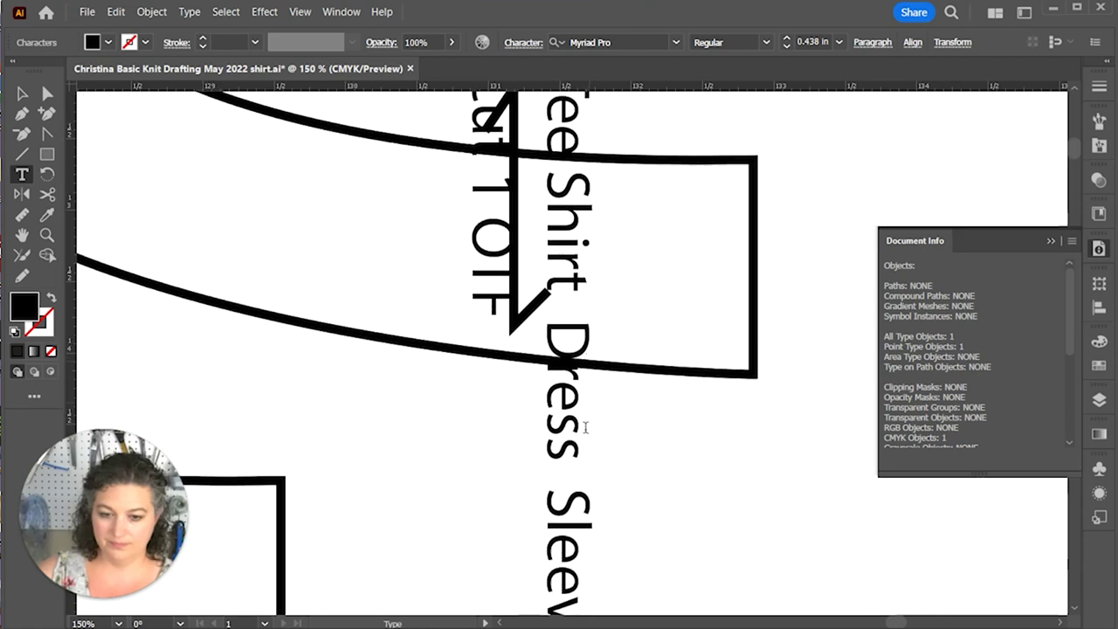
{"action": "triple_click", "coordinate": [566, 522]}
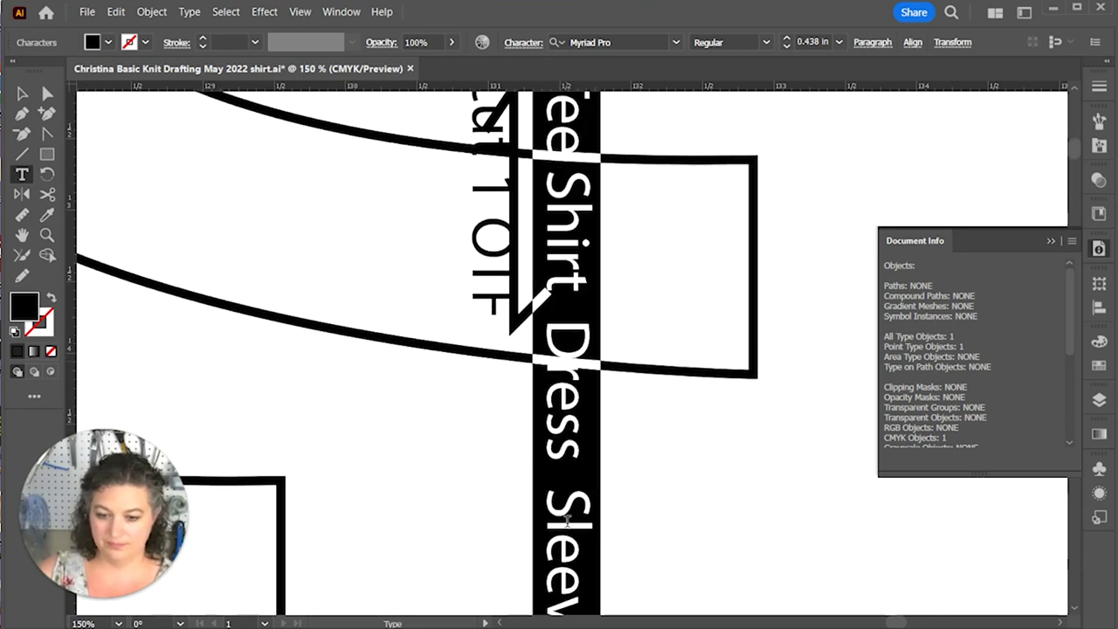
{"action": "left_click", "coordinate": [567, 522]}
{"action": "triple_click", "coordinate": [567, 521]}
{"action": "left_click", "coordinate": [568, 518]}
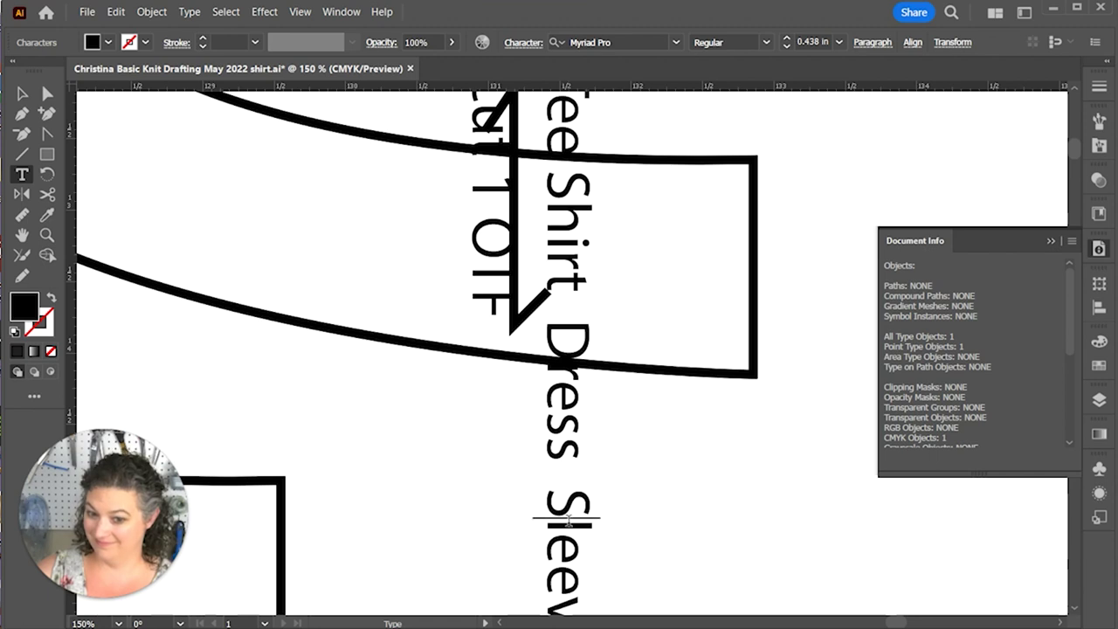
{"action": "double_click", "coordinate": [570, 530]}
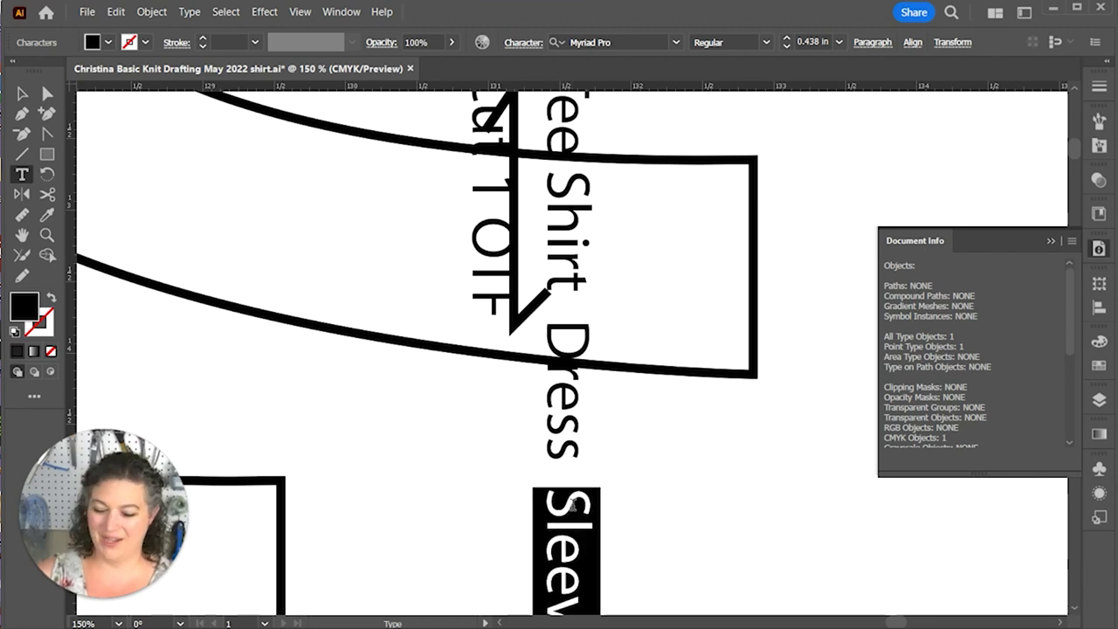
{"action": "type", "text": "Back"}
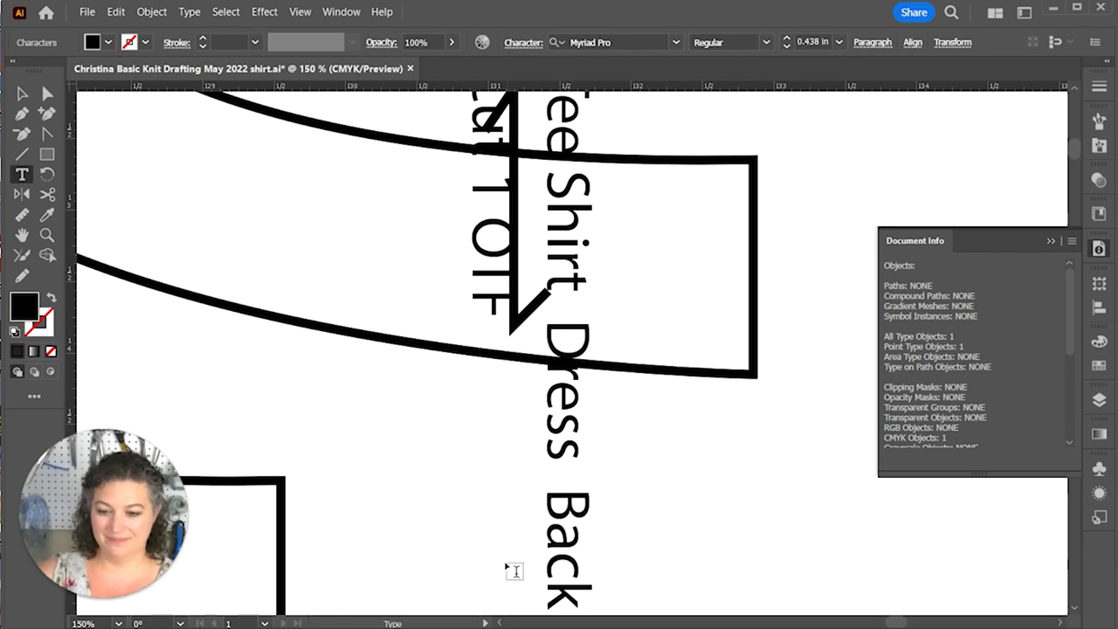
{"action": "key", "text": "Escape"}
{"action": "scroll", "coordinate": [569, 462], "scroll_direction": "left", "scroll_amount": 8}
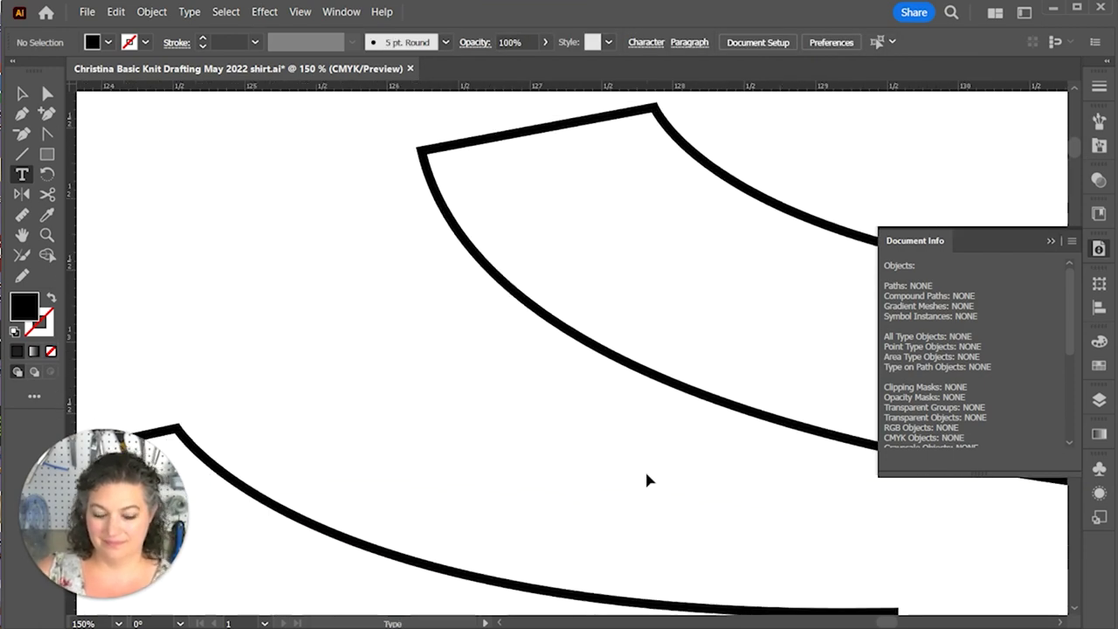
{"action": "key", "text": "ctrl+minus"}
{"action": "key", "text": "ctrl+minus"}
{"action": "key", "text": "ctrl+minus"}
{"action": "key", "text": "ctrl+minus"}
{"action": "key", "text": "ctrl+minus"}
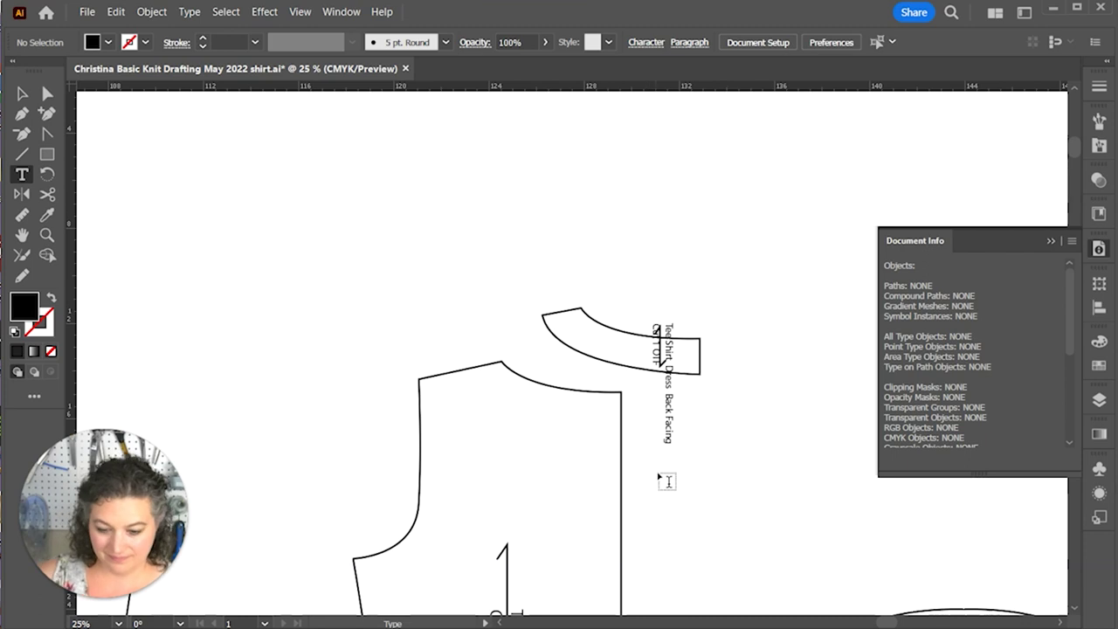
Step: Nudge the facing label onto the facing and put 'Back Facing' on its own line
{"action": "key", "text": "v"}
{"action": "left_click", "coordinate": [669, 397]}
{"action": "left_click_drag", "start_coordinate": [669, 397], "coordinate": [659, 395]}
{"action": "key", "text": "ctrl+plus"}
{"action": "key", "text": "ctrl+plus"}
{"action": "key", "text": "ctrl+plus"}
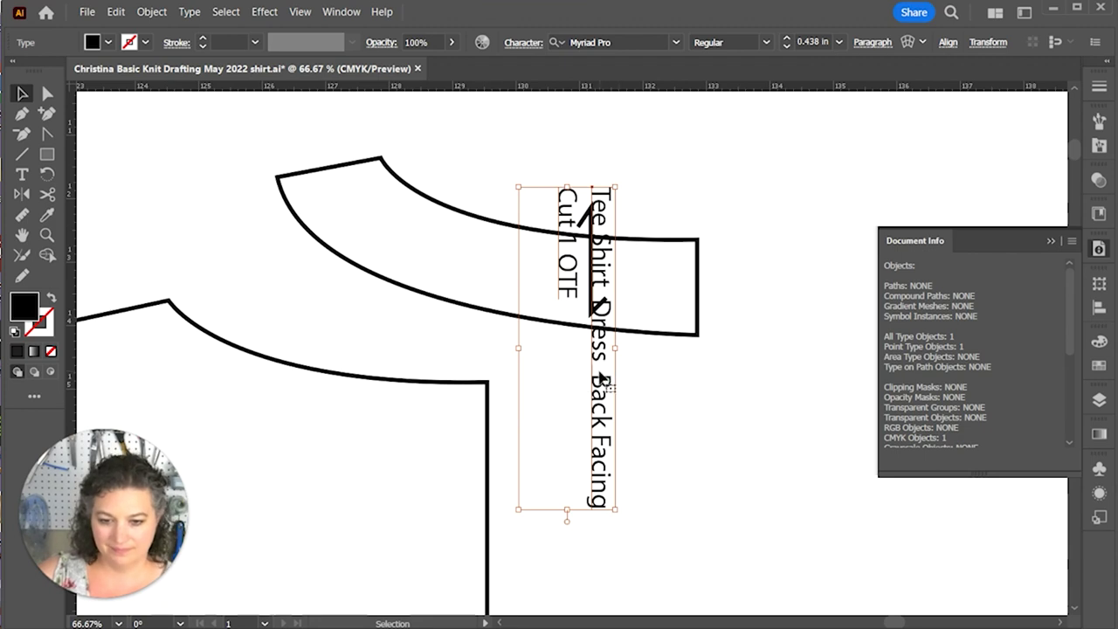
{"action": "key", "text": "t"}
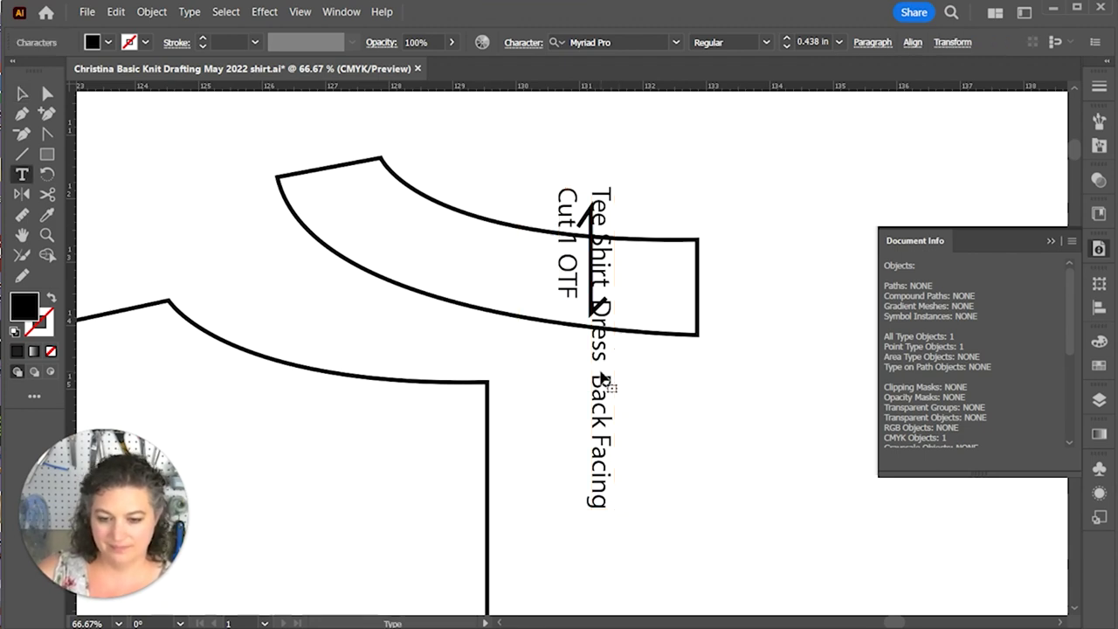
{"action": "key", "text": "Return"}
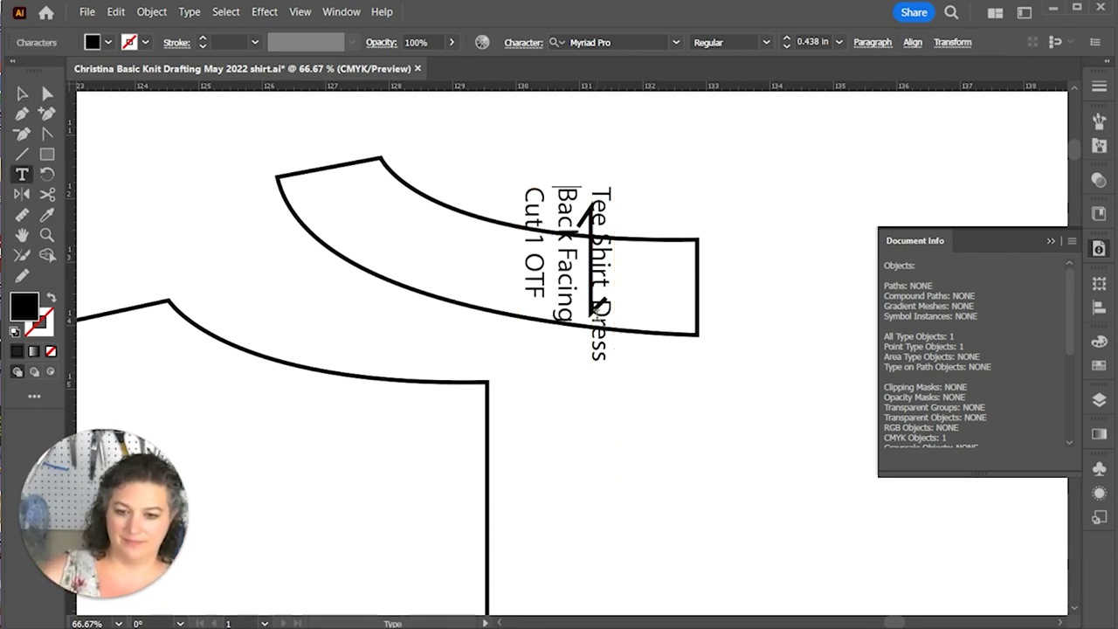
{"action": "key", "text": "Escape"}
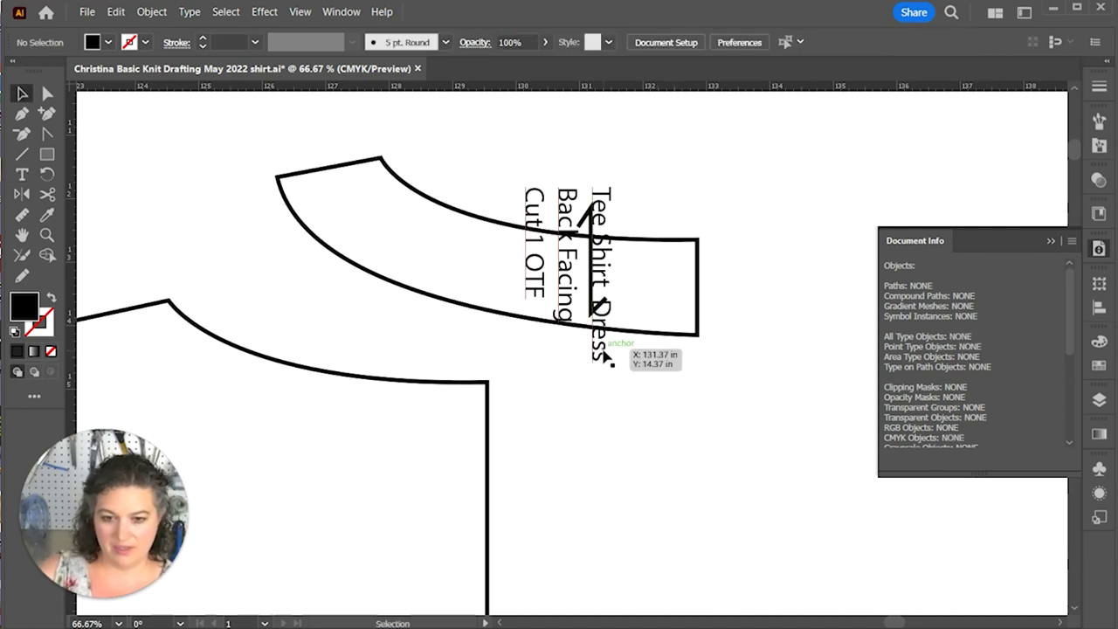
Step: Shrink the label and move it onto the back facing
{"action": "left_click", "coordinate": [603, 354]}
{"action": "left_click_drag", "start_coordinate": [618, 365], "coordinate": [523, 243]}
{"action": "left_click_drag", "start_coordinate": [525, 247], "coordinate": [596, 317]}
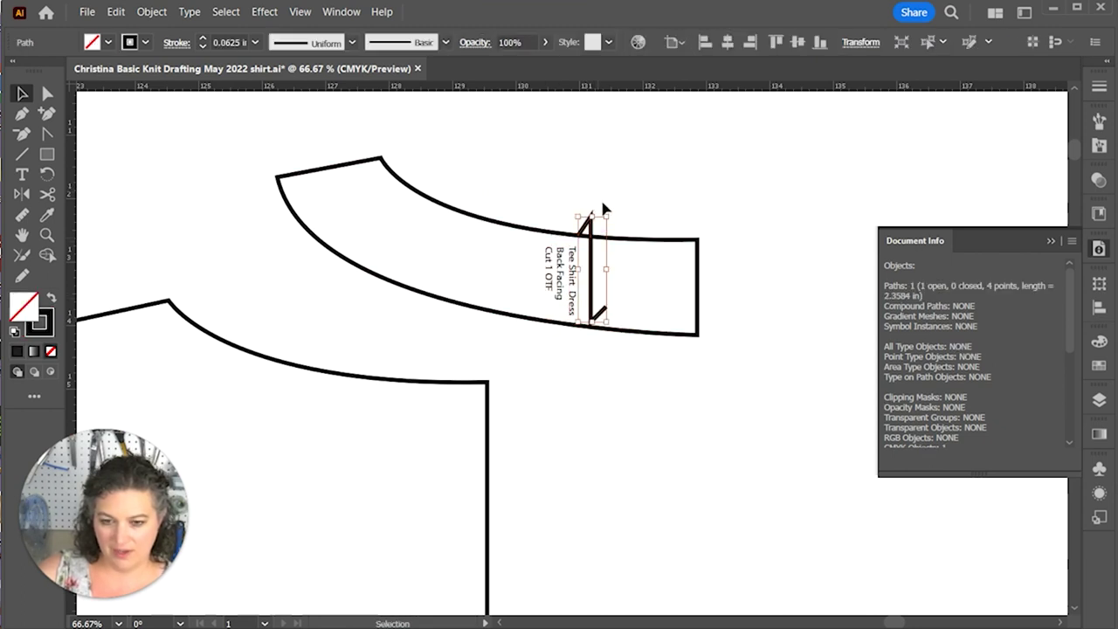
Step: Shorten the back facing grain line beside the label and set its stroke to 0.0313 in
{"action": "left_click_drag", "start_coordinate": [612, 216], "coordinate": [593, 259]}
{"action": "mouse_move", "coordinate": [590, 302]}
{"action": "left_mouse_down"}
{"action": "mouse_move", "coordinate": [601, 272]}
{"action": "mouse_move", "coordinate": [601, 297]}
{"action": "left_mouse_up"}
{"action": "left_click", "coordinate": [1099, 88]}
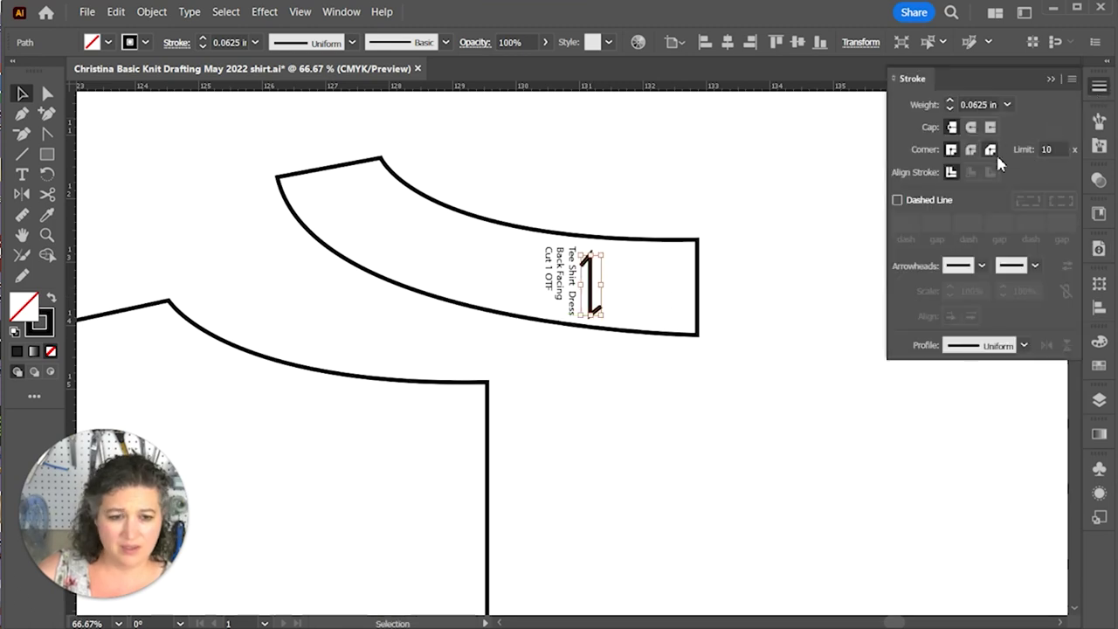
{"action": "left_click", "coordinate": [1007, 107]}
{"action": "left_click", "coordinate": [1036, 157]}
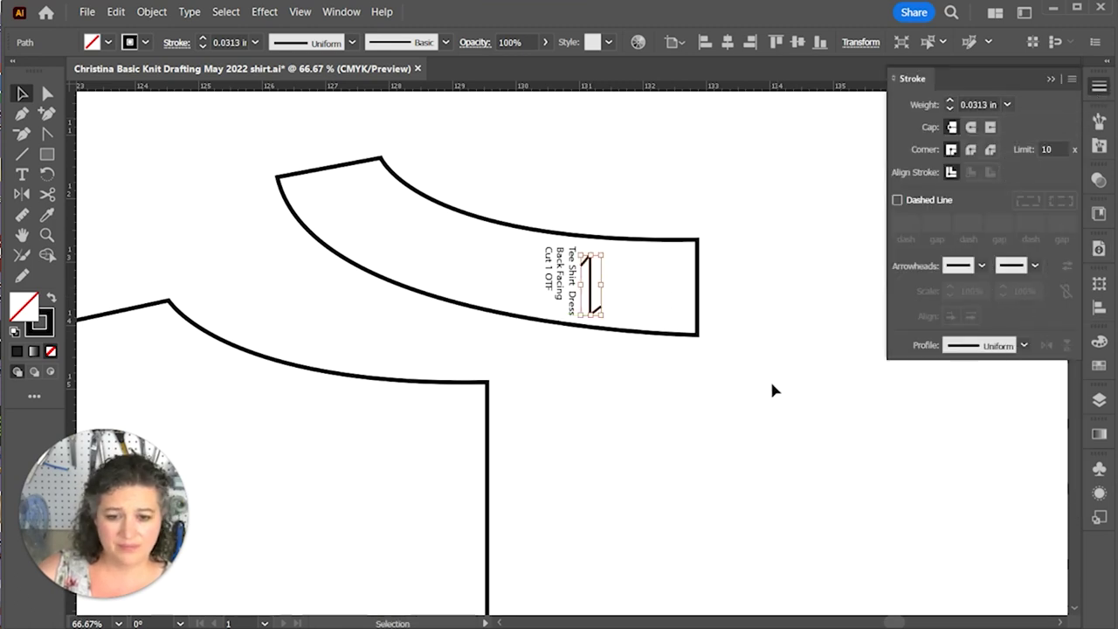
{"action": "left_click", "coordinate": [758, 390]}
Step: Move the copied label into place on the front facing
{"action": "key", "text": "ctrl+minus"}
{"action": "key", "text": "ctrl+minus"}
{"action": "key", "text": "ctrl+minus"}
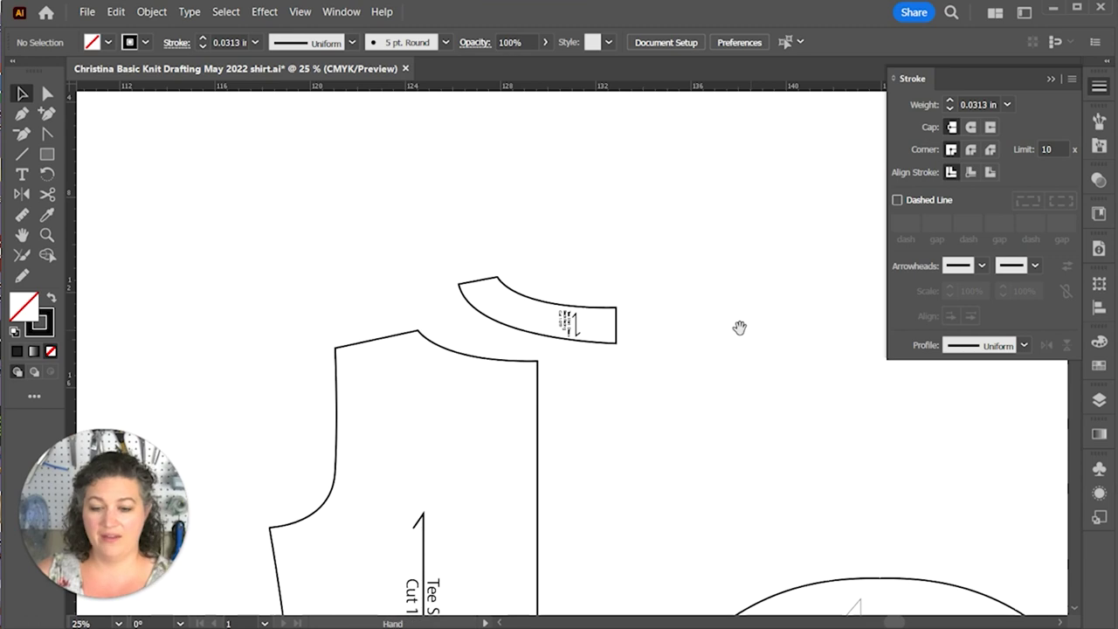
{"action": "left_click_drag", "start_coordinate": [501, 370], "coordinate": [522, 371]}
{"action": "scroll", "coordinate": [579, 352], "scroll_direction": "left", "scroll_amount": 3}
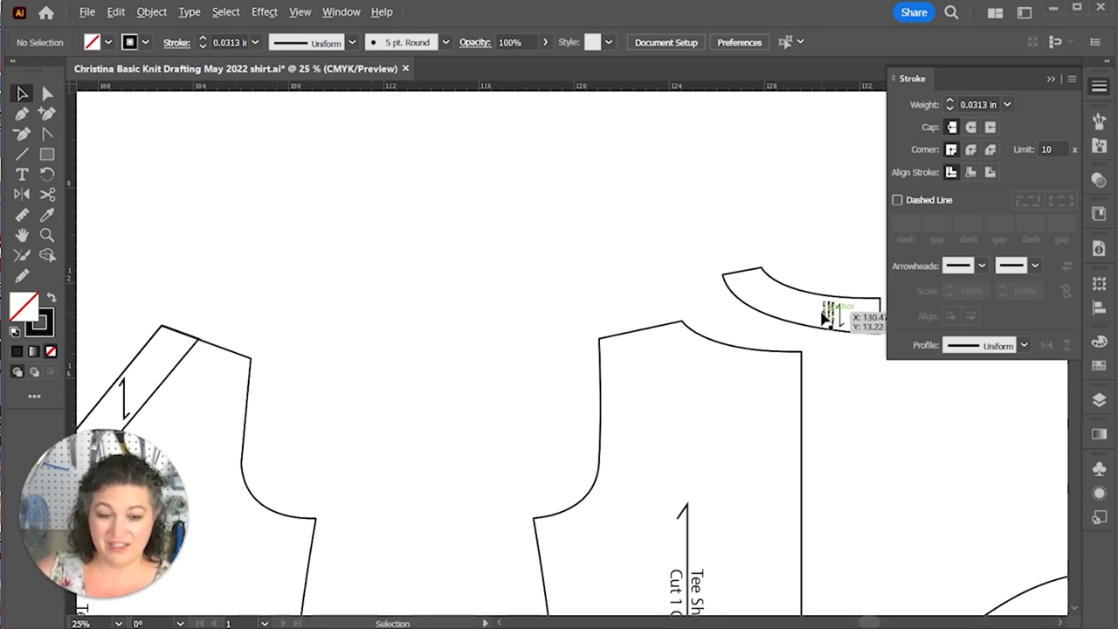
{"action": "left_click", "coordinate": [137, 384]}
{"action": "scroll", "coordinate": [336, 432], "scroll_direction": "left", "scroll_amount": 2}
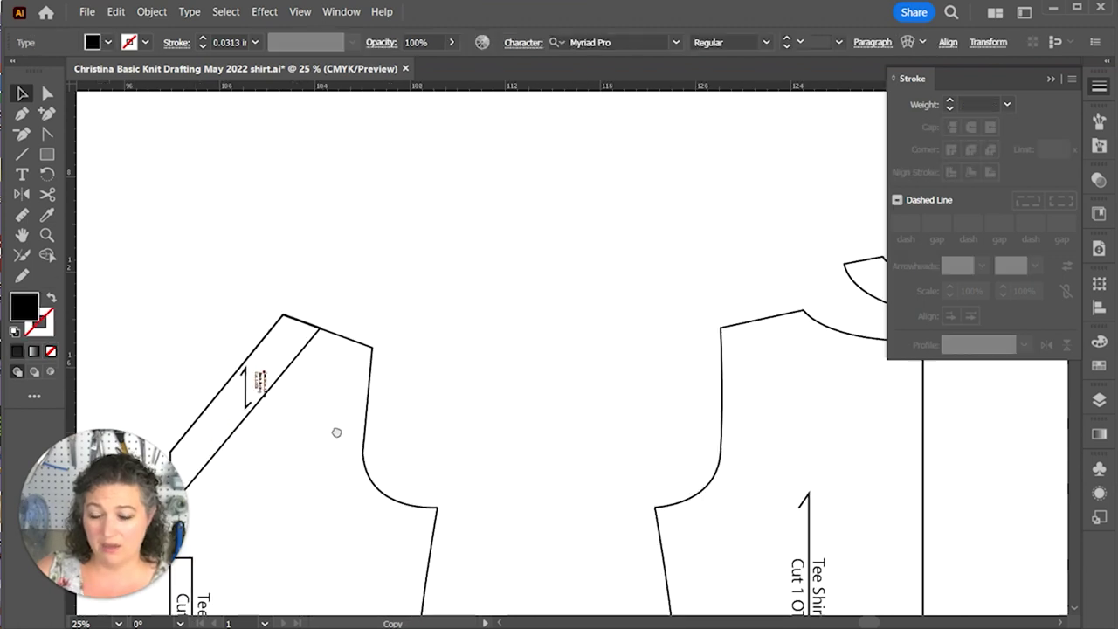
{"action": "left_click_drag", "start_coordinate": [337, 432], "coordinate": [595, 362]}
{"action": "scroll", "coordinate": [607, 293], "scroll_direction": "up", "scroll_amount": 5}
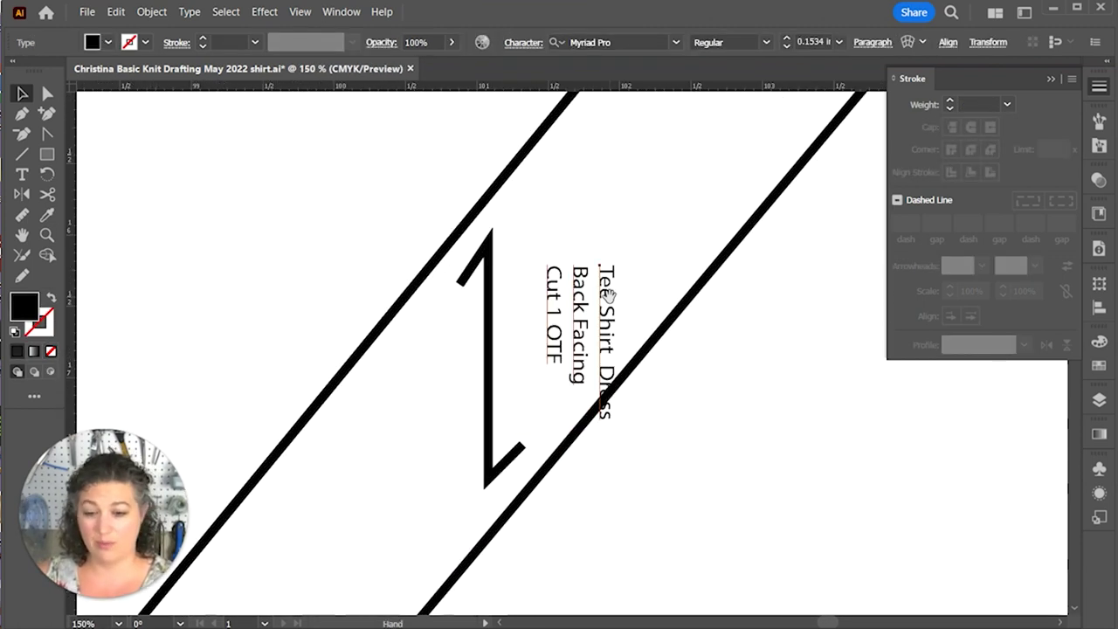
{"action": "left_click_drag", "start_coordinate": [607, 294], "coordinate": [564, 344]}
Step: Replace 'Back' with 'Front' so the label reads 'Tee Shirt Dress Front Facing'
{"action": "double_click", "coordinate": [564, 343]}
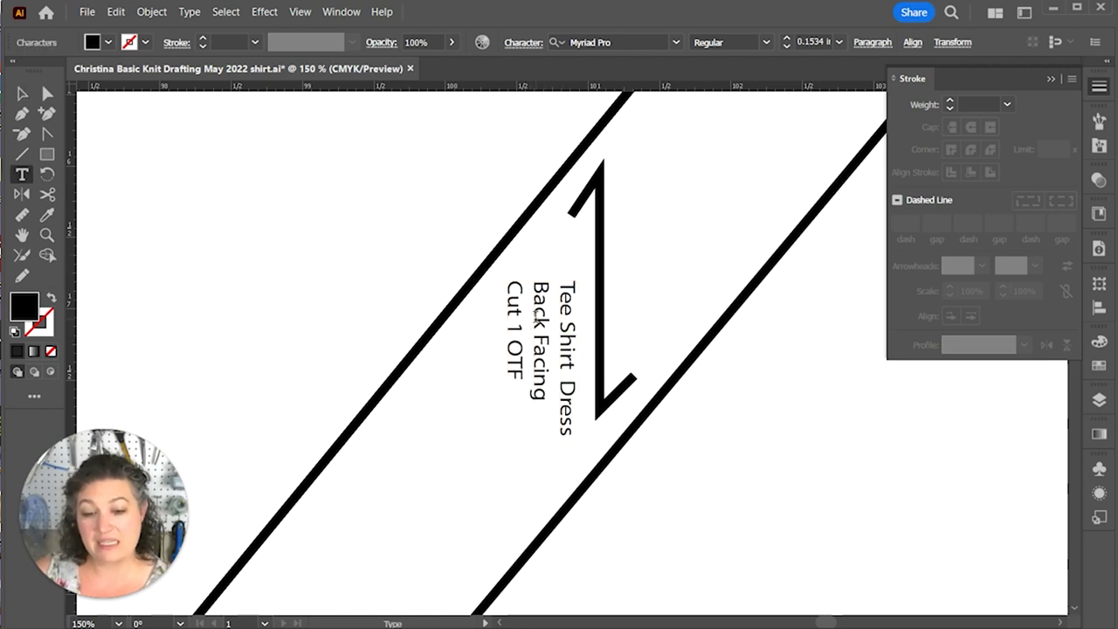
{"action": "double_click", "coordinate": [536, 313]}
{"action": "type", "text": "Front"}
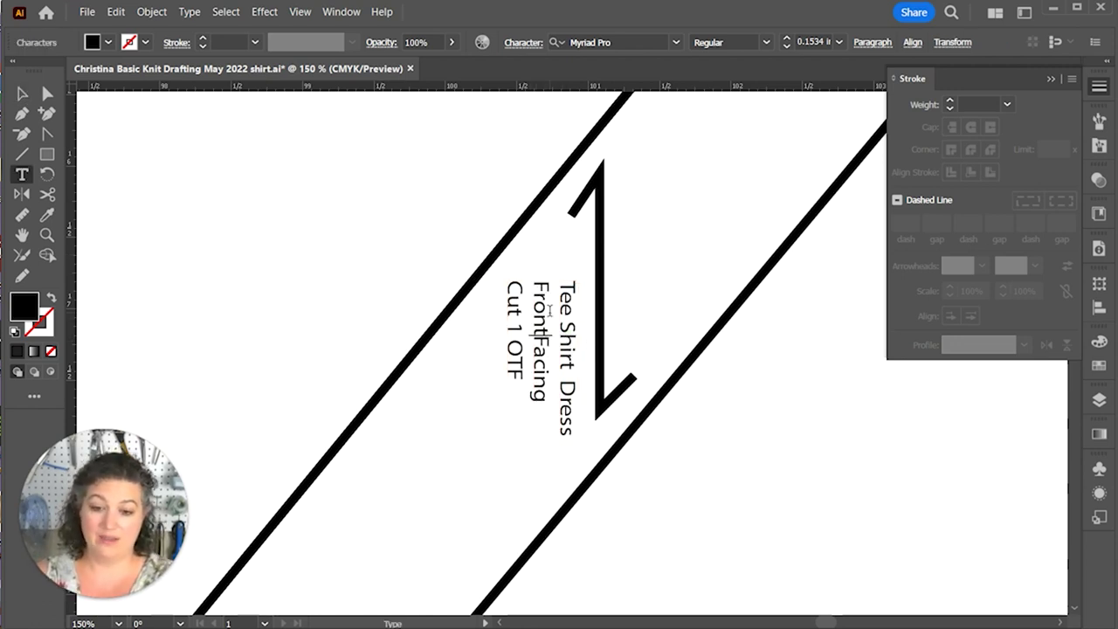
{"action": "left_click", "coordinate": [807, 489], "text": "ctrl"}
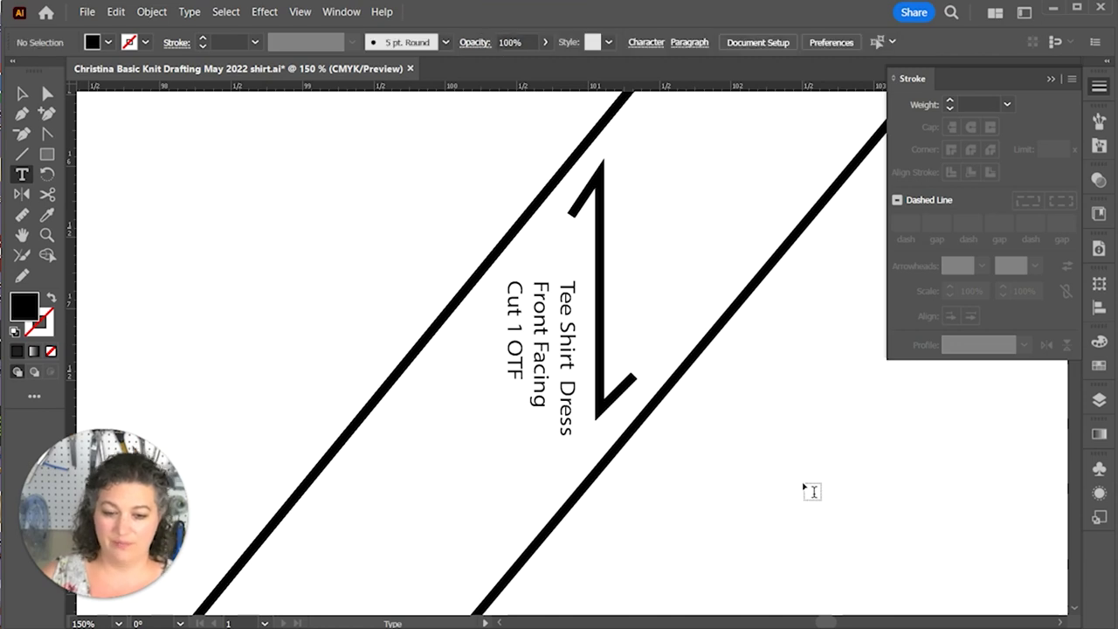
{"action": "key", "text": "ctrl+minus"}
{"action": "key", "text": "ctrl+minus"}
{"action": "key", "text": "ctrl+minus"}
{"action": "key", "text": "ctrl+minus"}
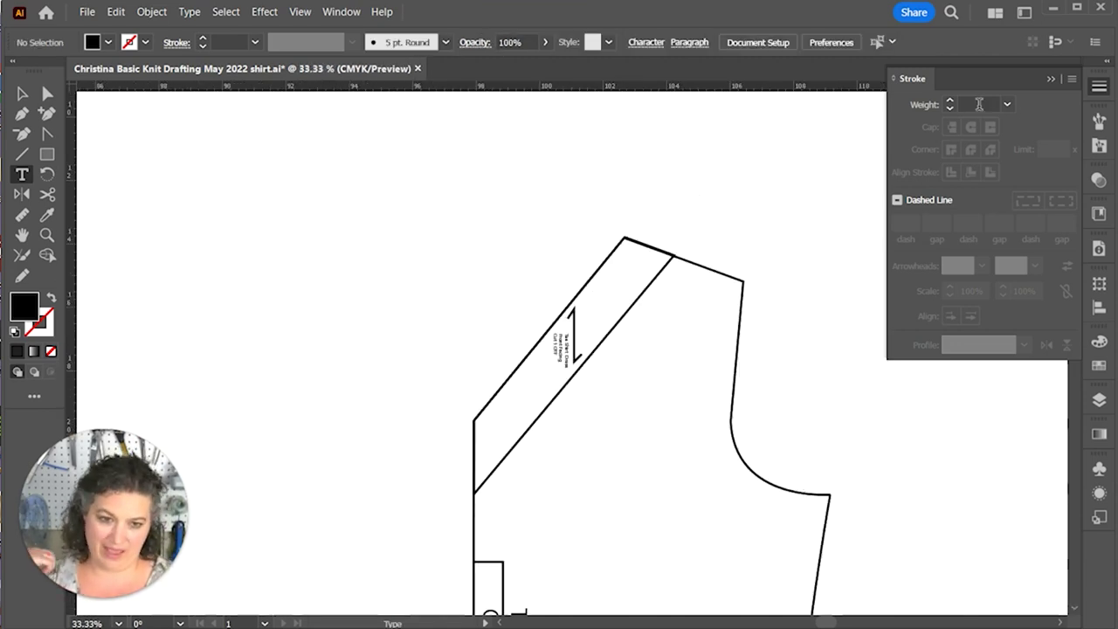
{"action": "left_click", "coordinate": [1009, 105]}
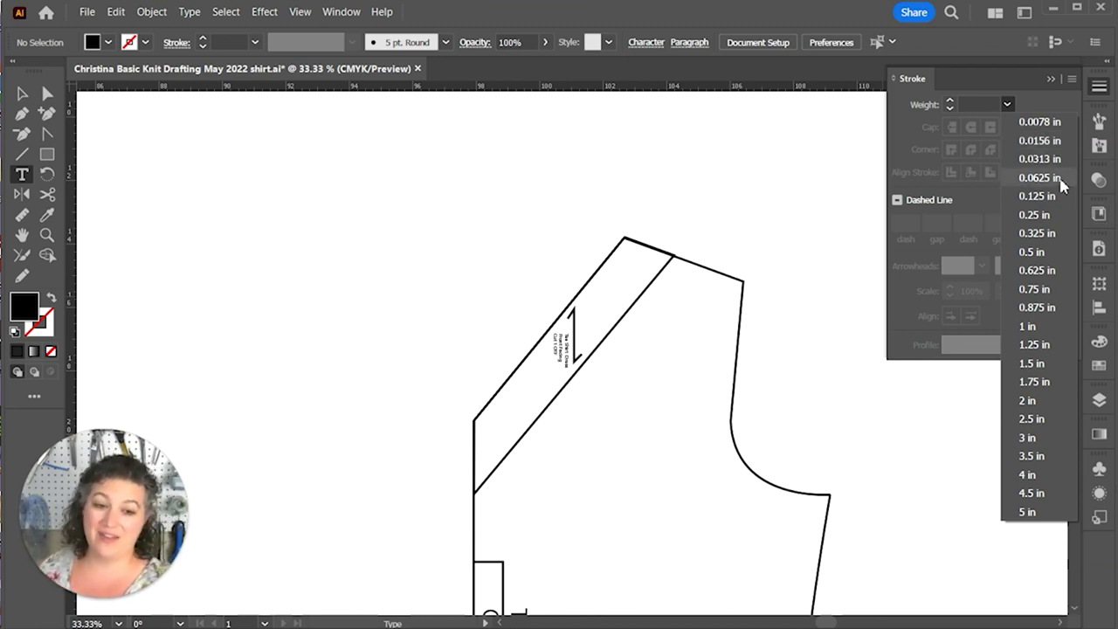
{"action": "left_click", "coordinate": [783, 265]}
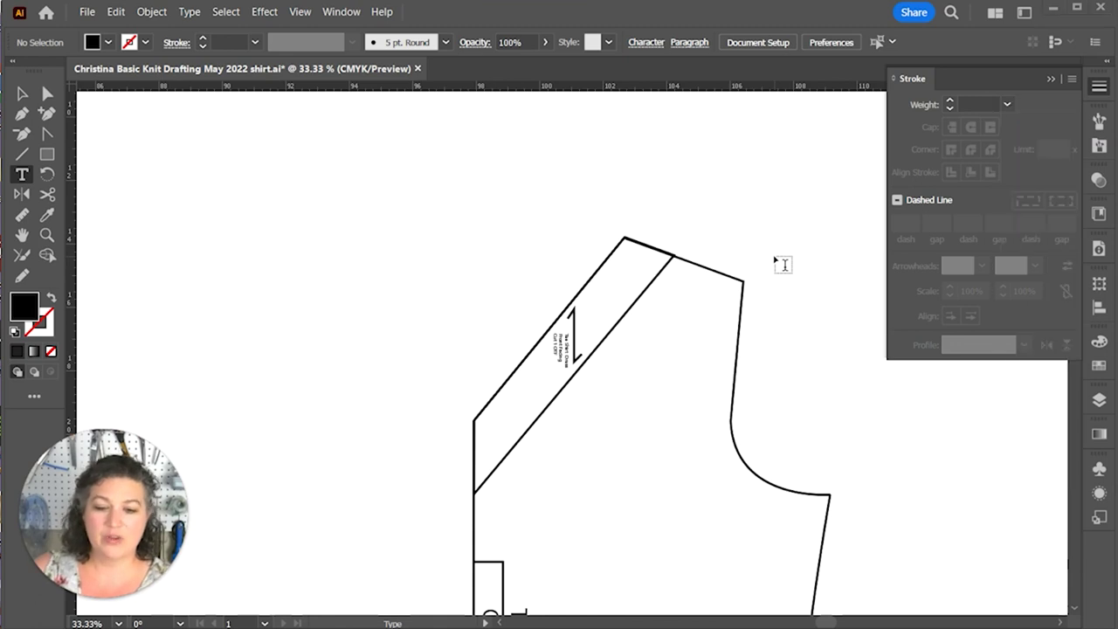
{"action": "left_click", "coordinate": [770, 364]}
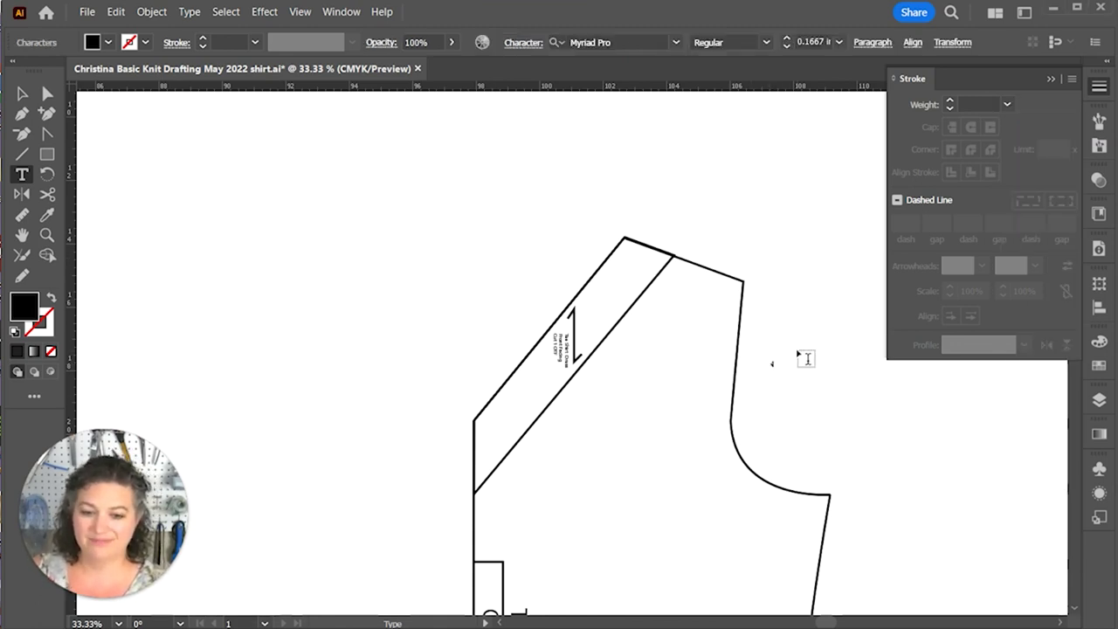
{"action": "key", "text": "Escape"}
{"action": "left_click", "coordinate": [798, 354]}
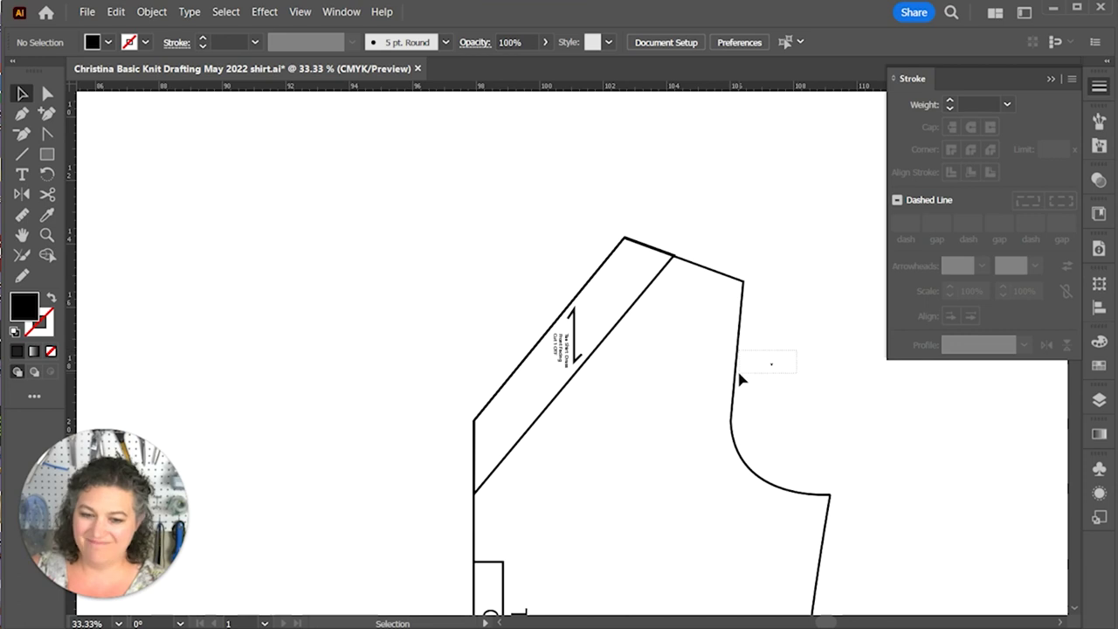
{"action": "left_click", "coordinate": [767, 364]}
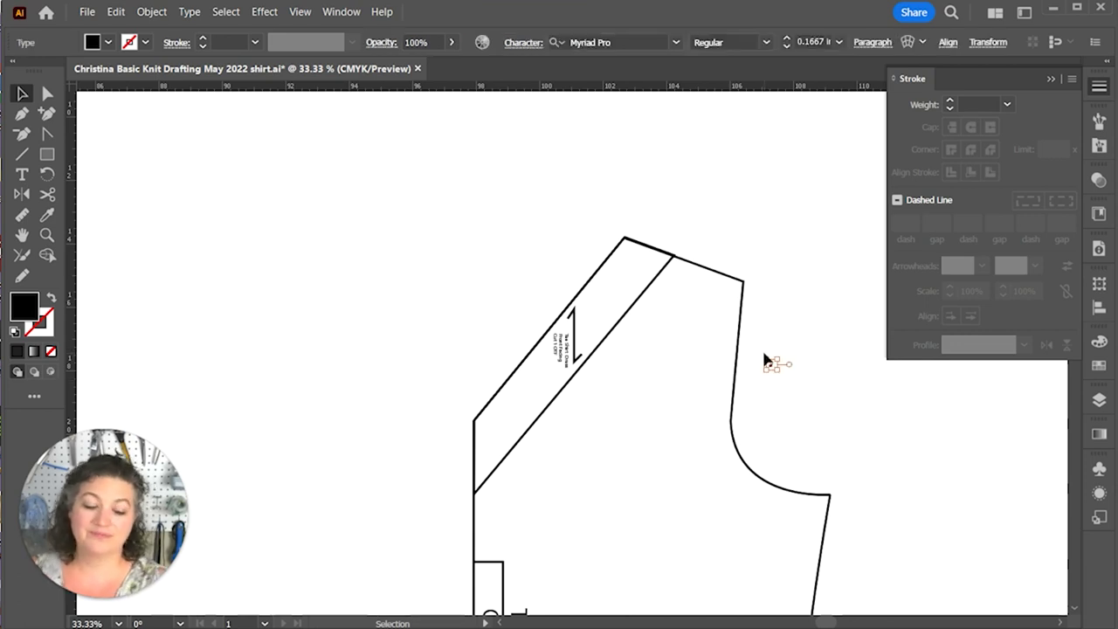
{"action": "key", "text": "Delete"}
{"action": "key", "text": "ctrl+minus"}
Step: Frame the bodices, facings and sleeve together in view, then close the Stroke panel
{"action": "key", "text": "ctrl+minus"}
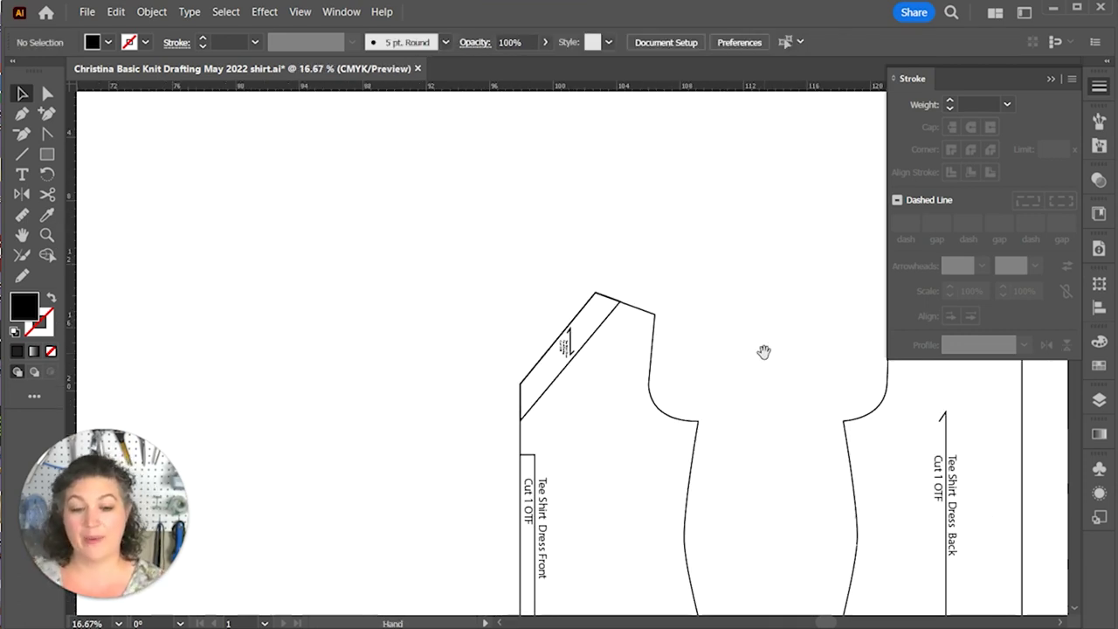
{"action": "left_click_drag", "start_coordinate": [764, 352], "coordinate": [651, 270]}
{"action": "key", "text": "ctrl+minus"}
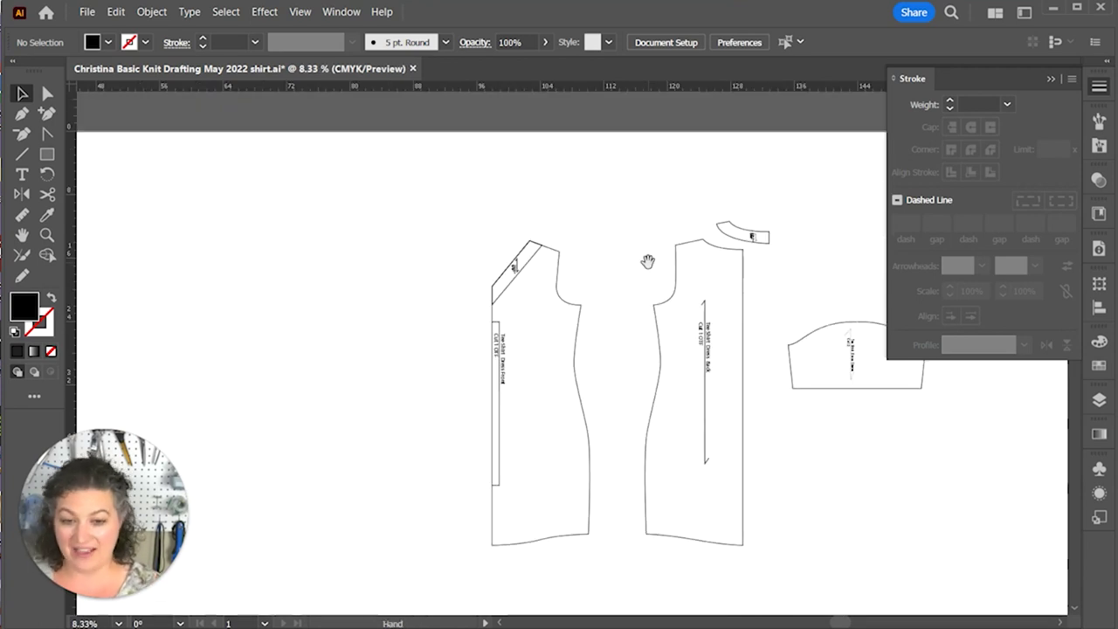
{"action": "left_click_drag", "start_coordinate": [900, 461], "coordinate": [814, 463]}
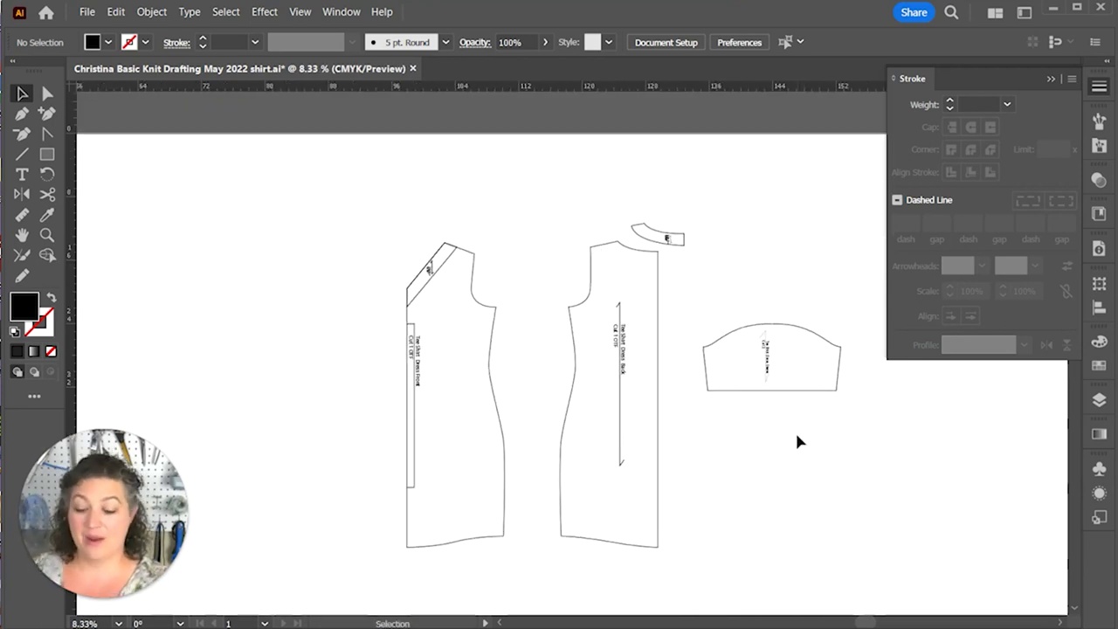
{"action": "key", "text": "ctrl+plus"}
{"action": "left_click_drag", "start_coordinate": [788, 434], "coordinate": [775, 402]}
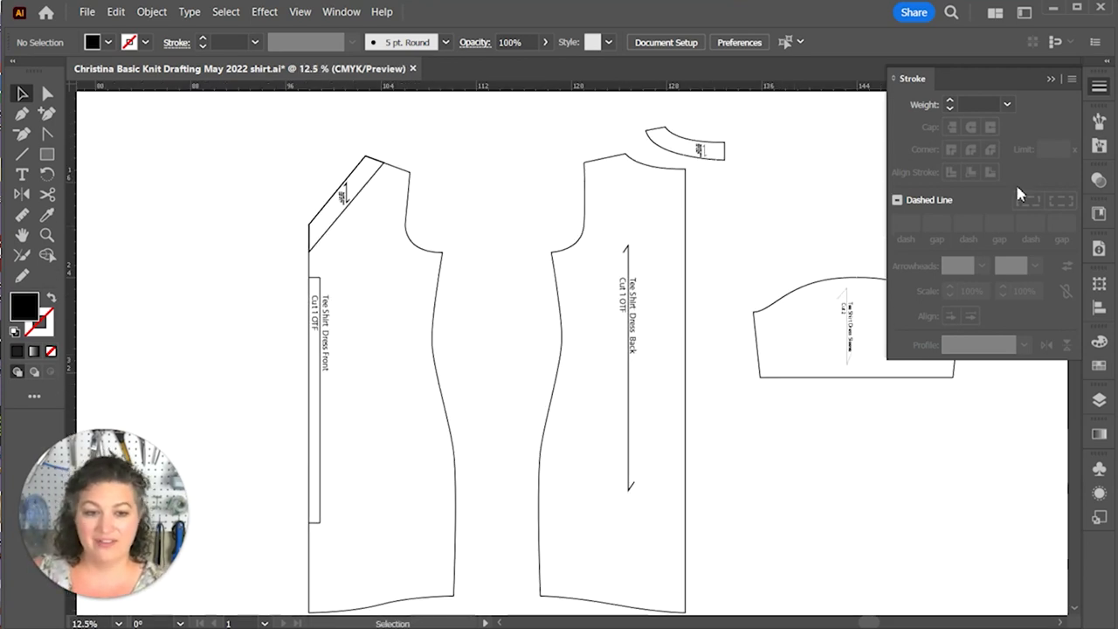
{"action": "left_click", "coordinate": [1063, 68]}
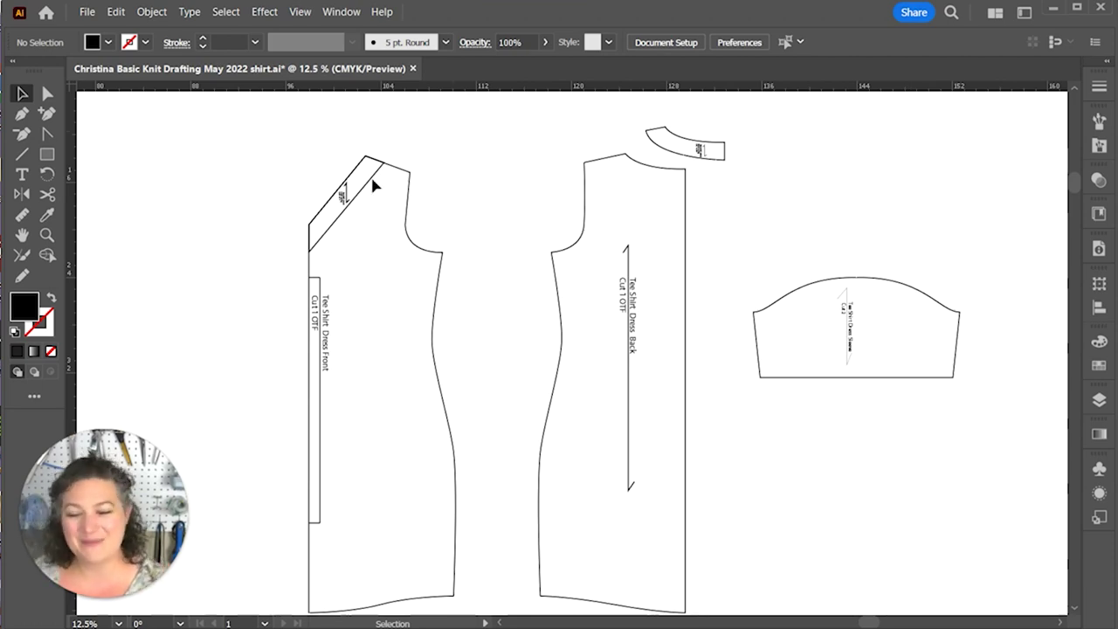
{"action": "left_click", "coordinate": [98, 587]}
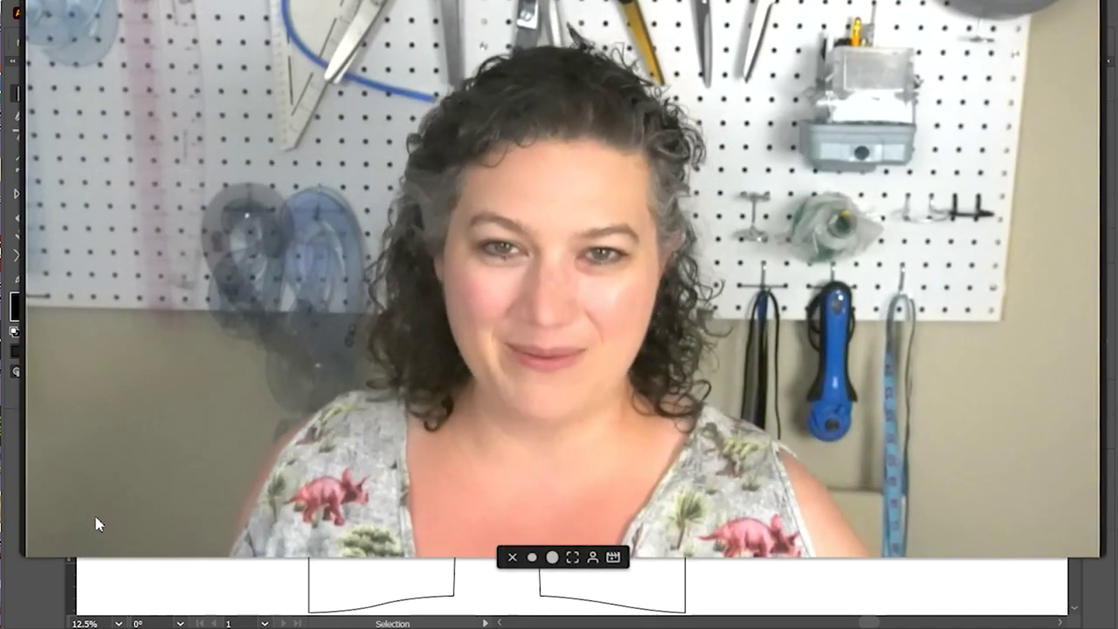